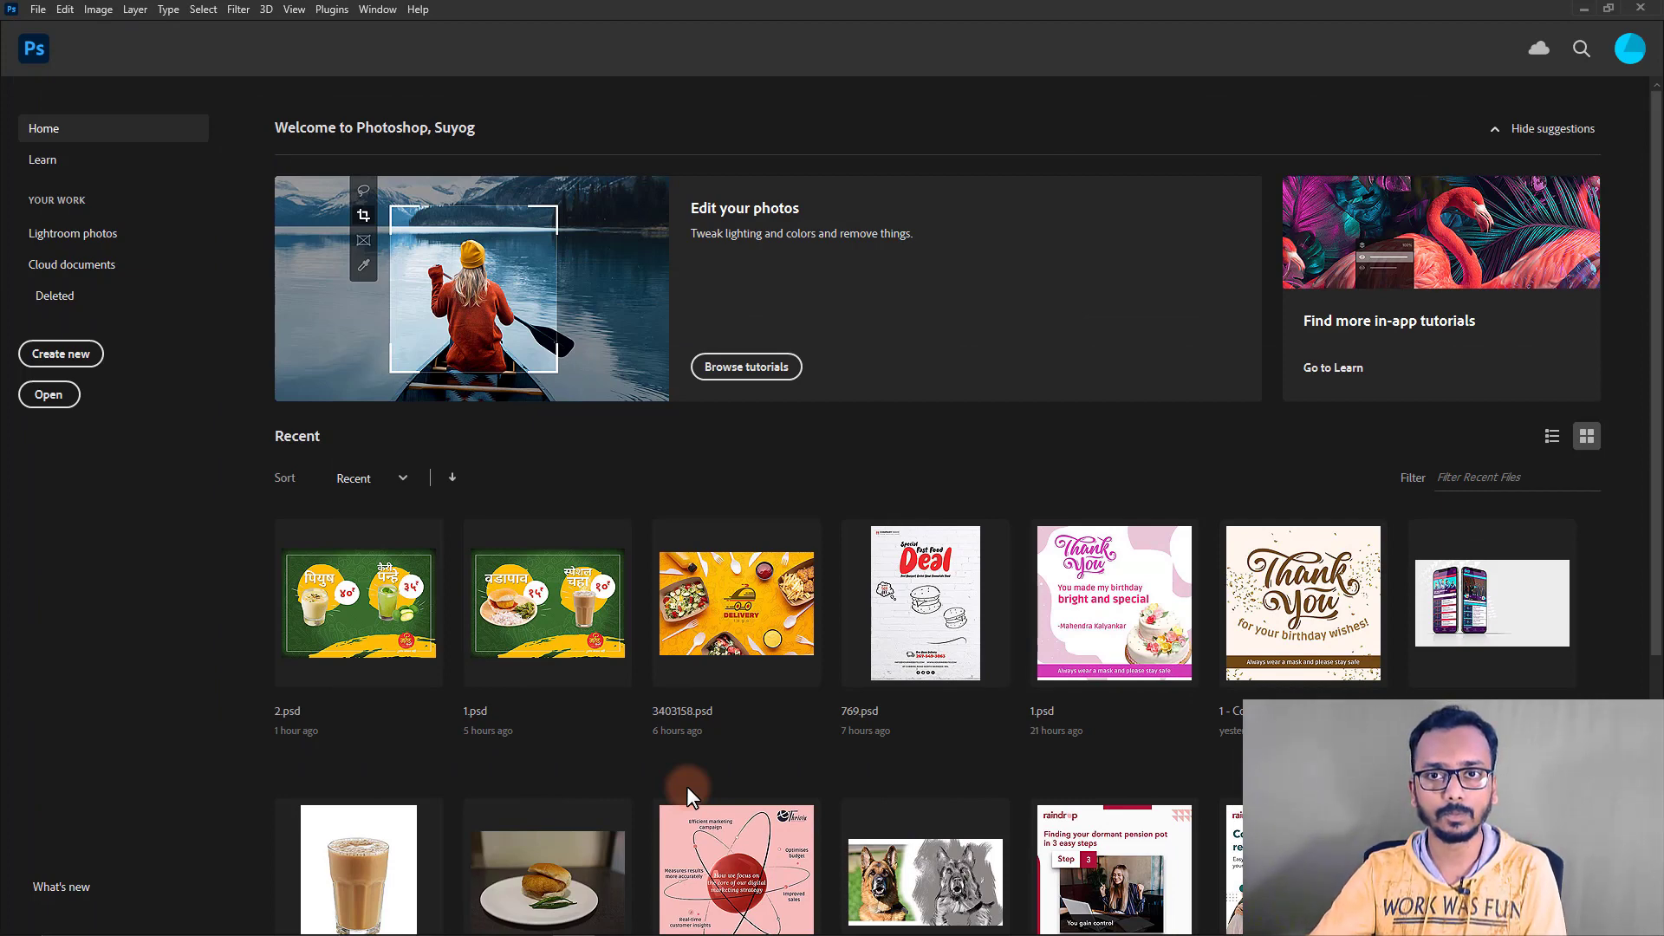
Step: Create document '1' at 1200 × 1200 px, 300 ppi, RGB Color, white background
click(87, 353)
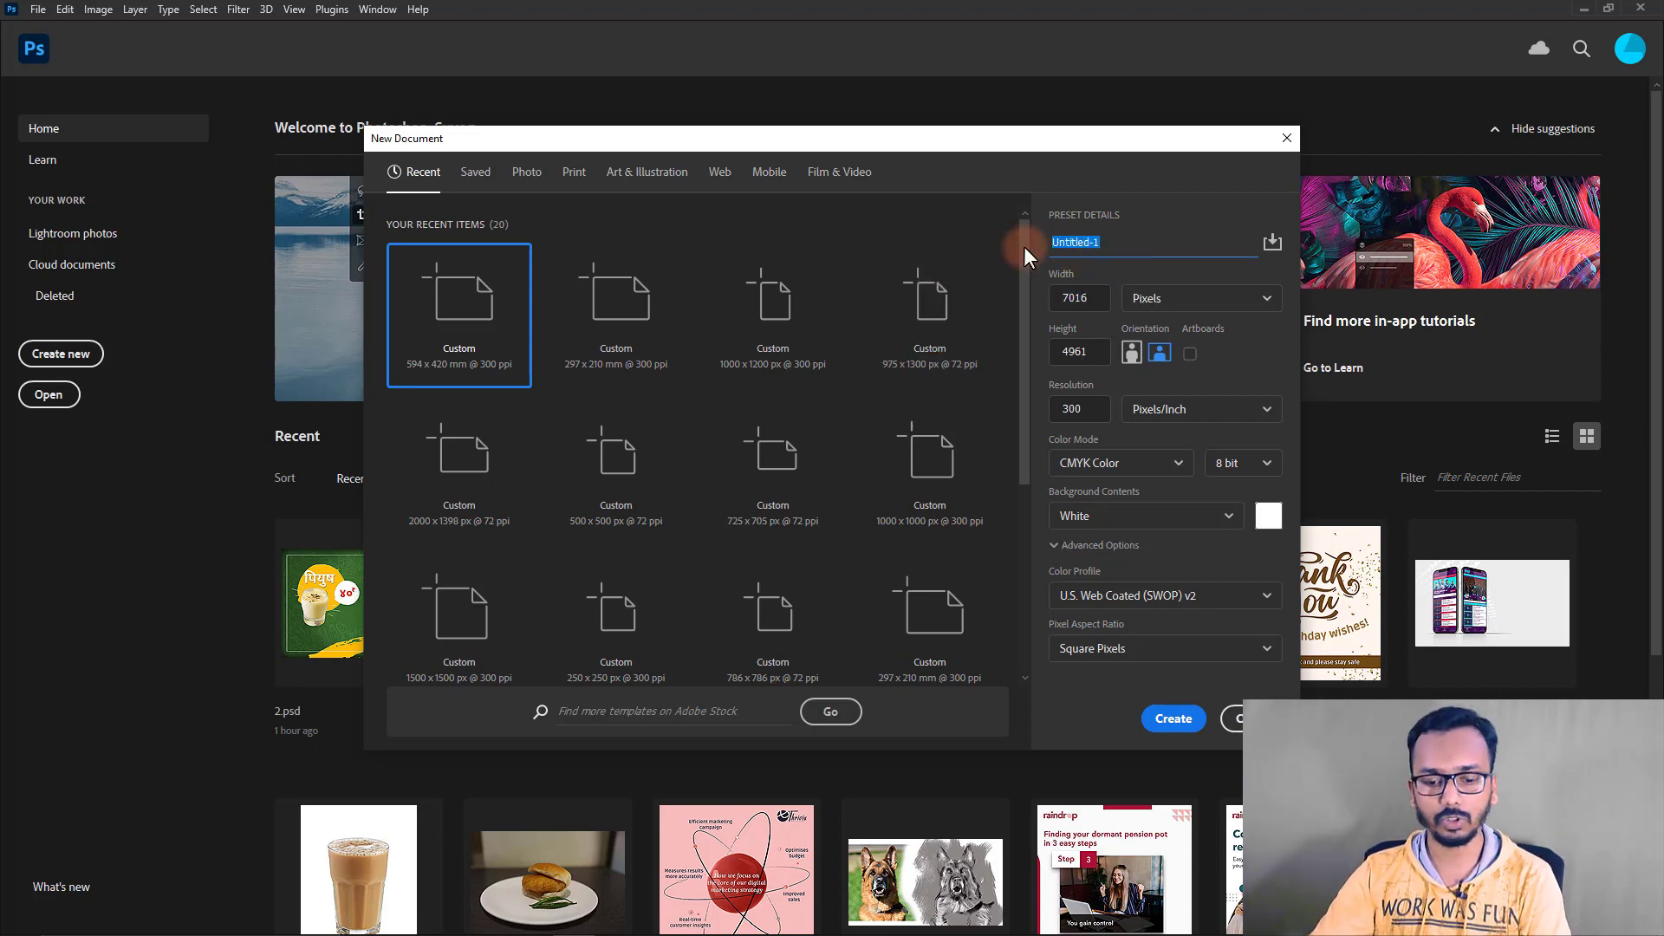
text(1)
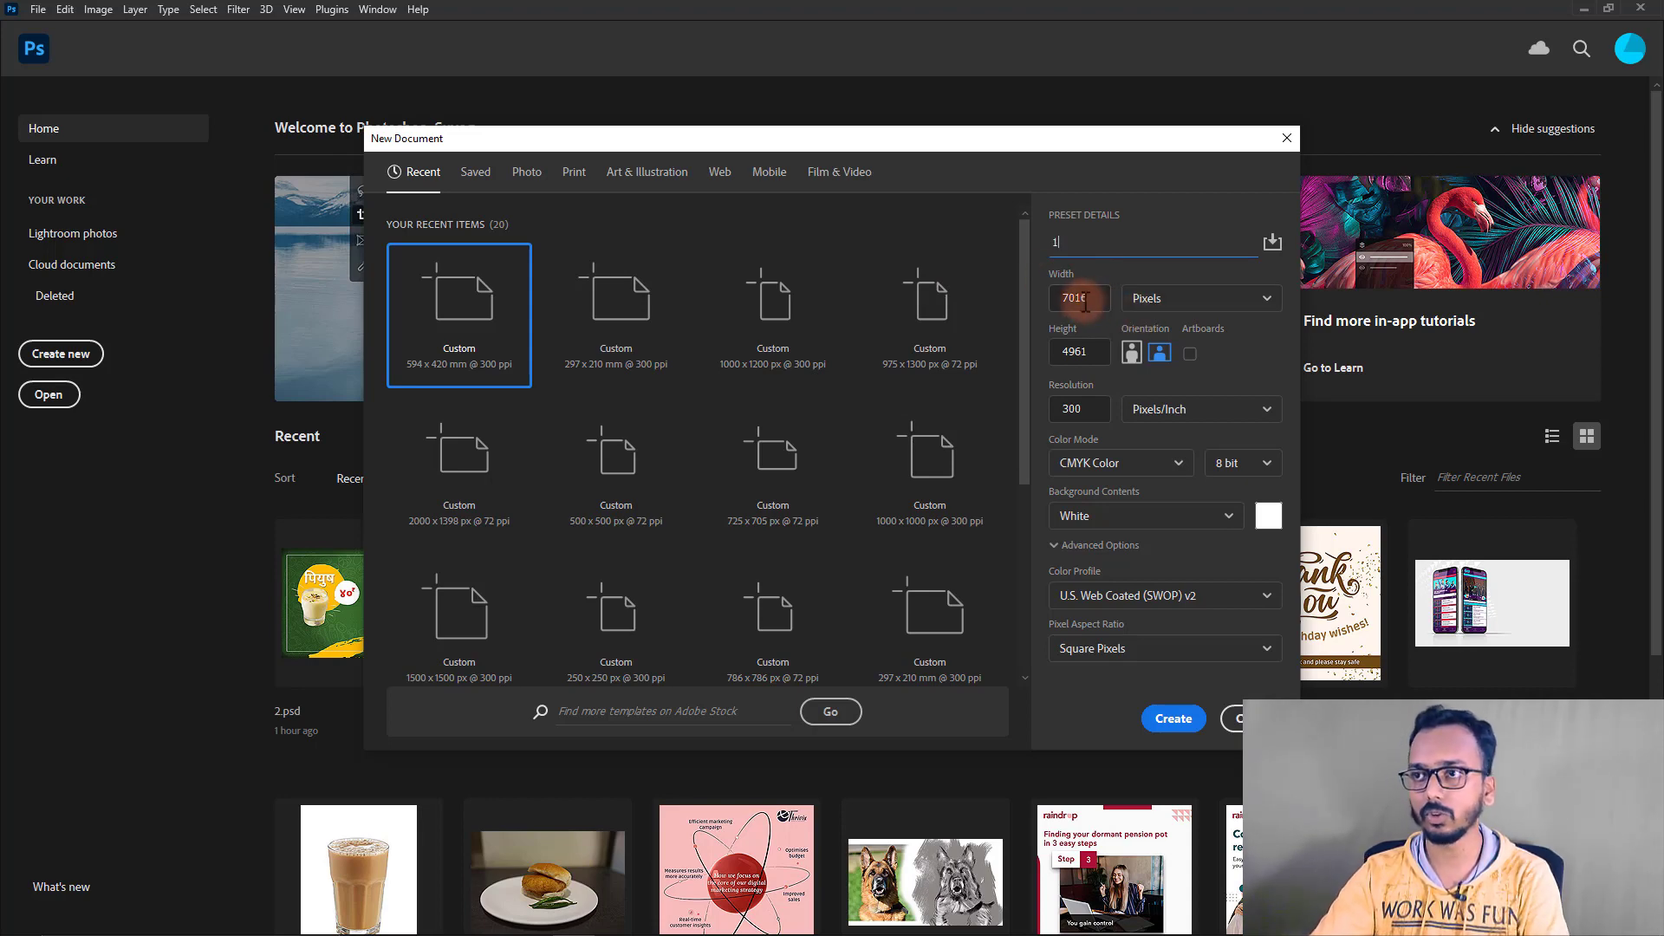
text(12)
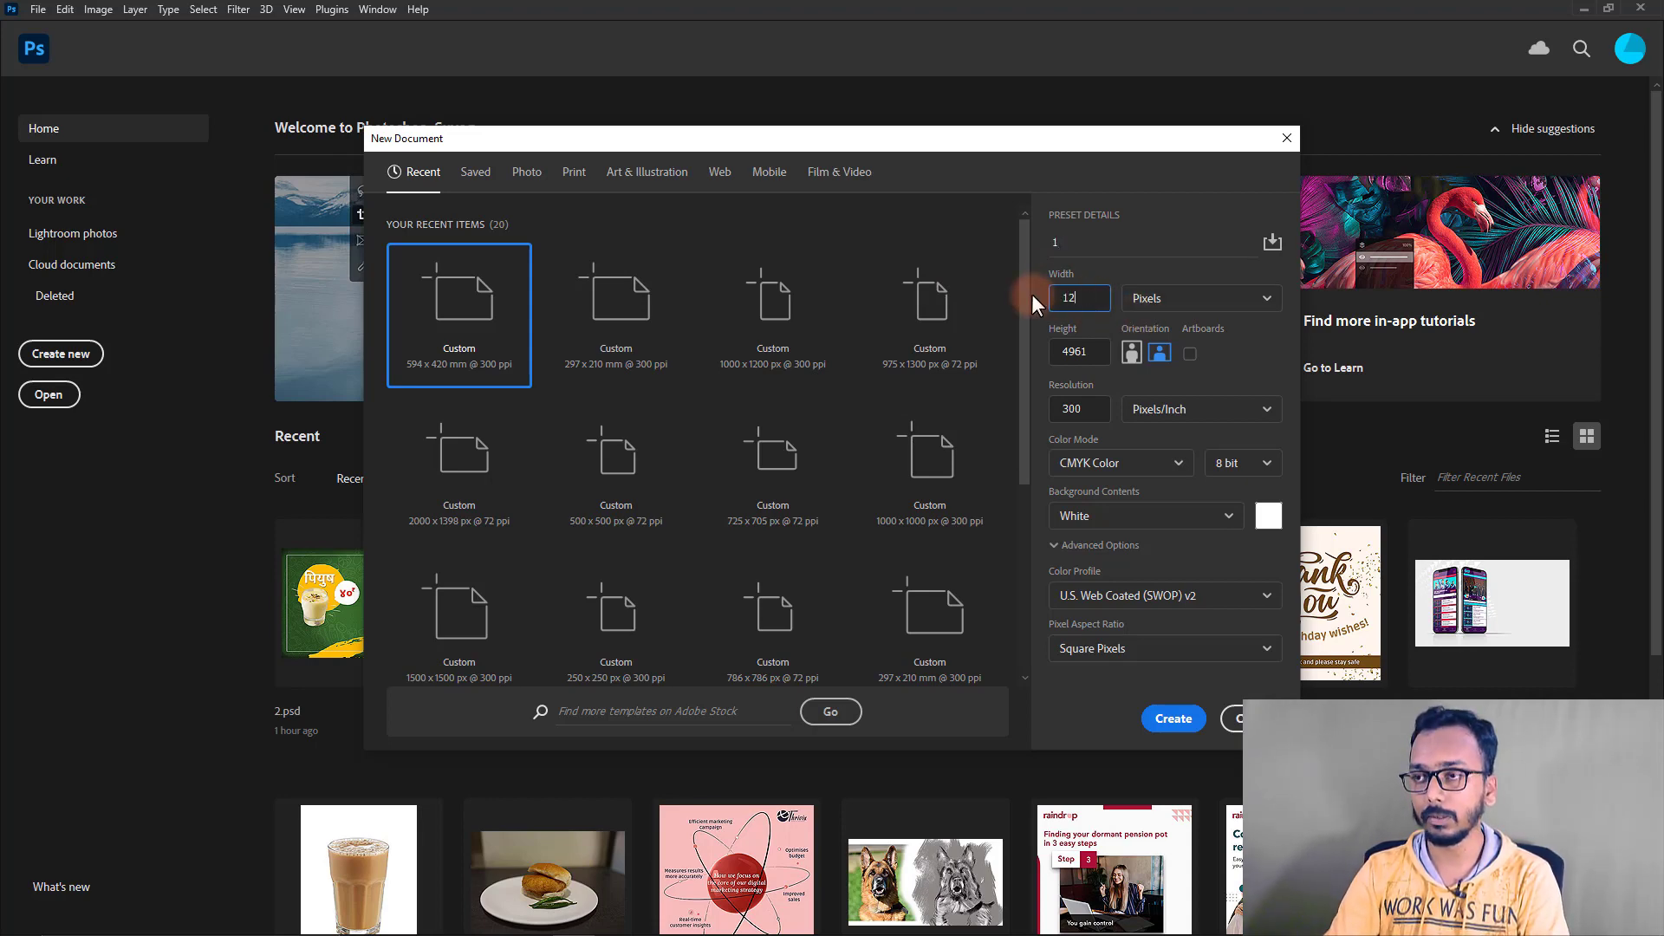
text(00)
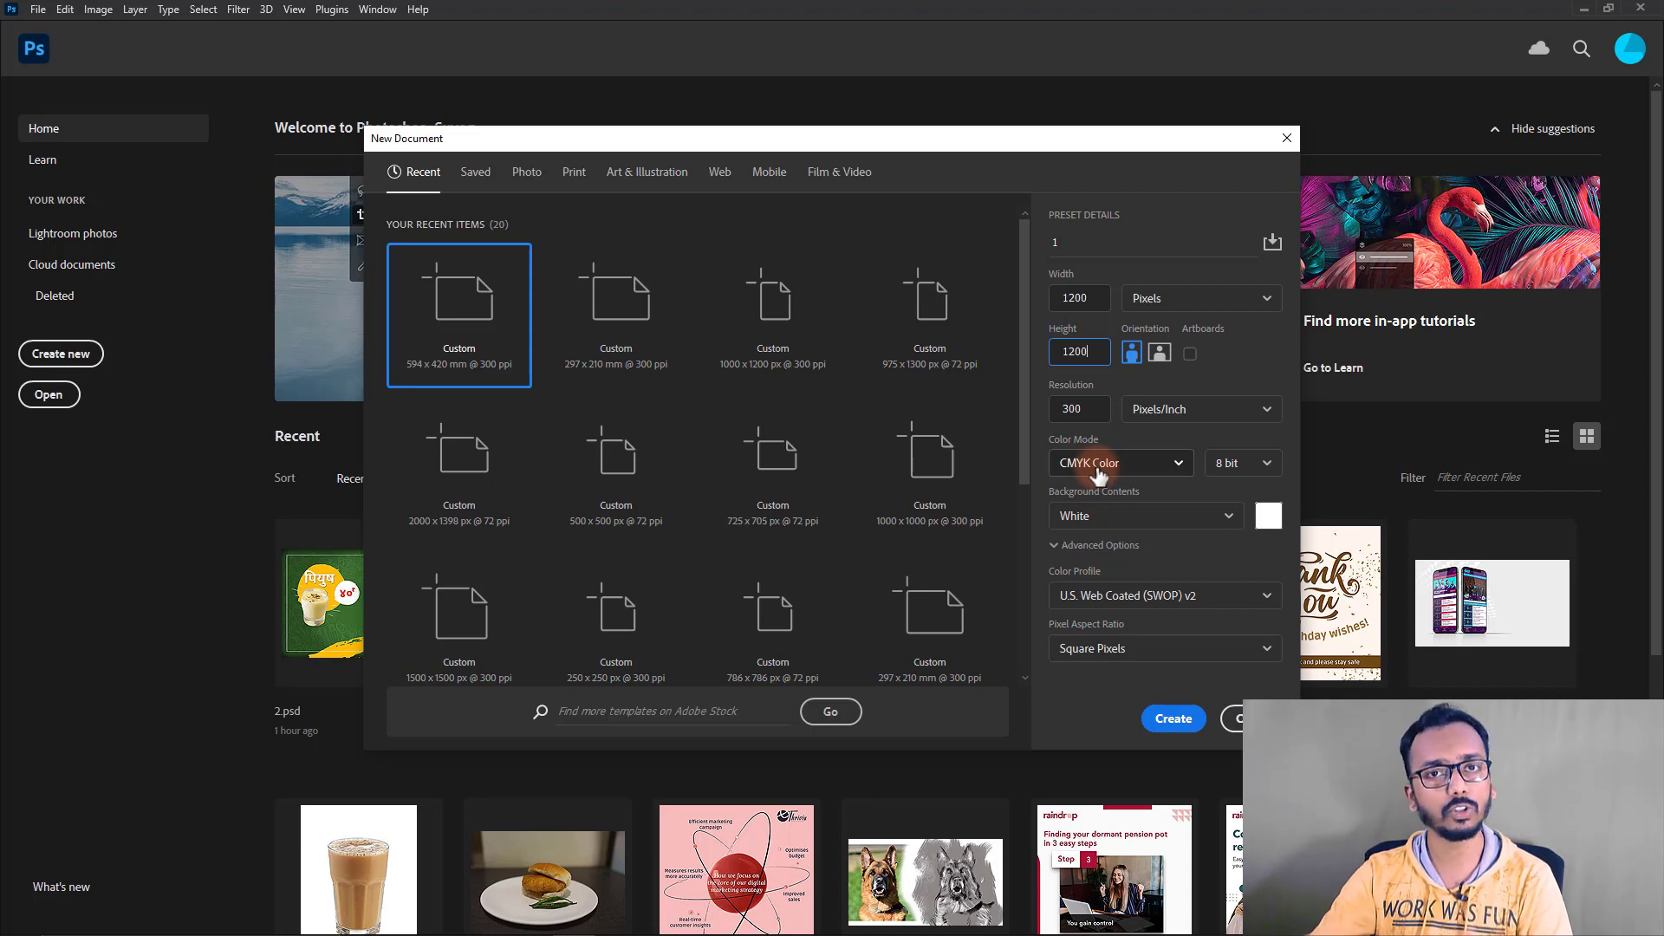
click(1098, 473)
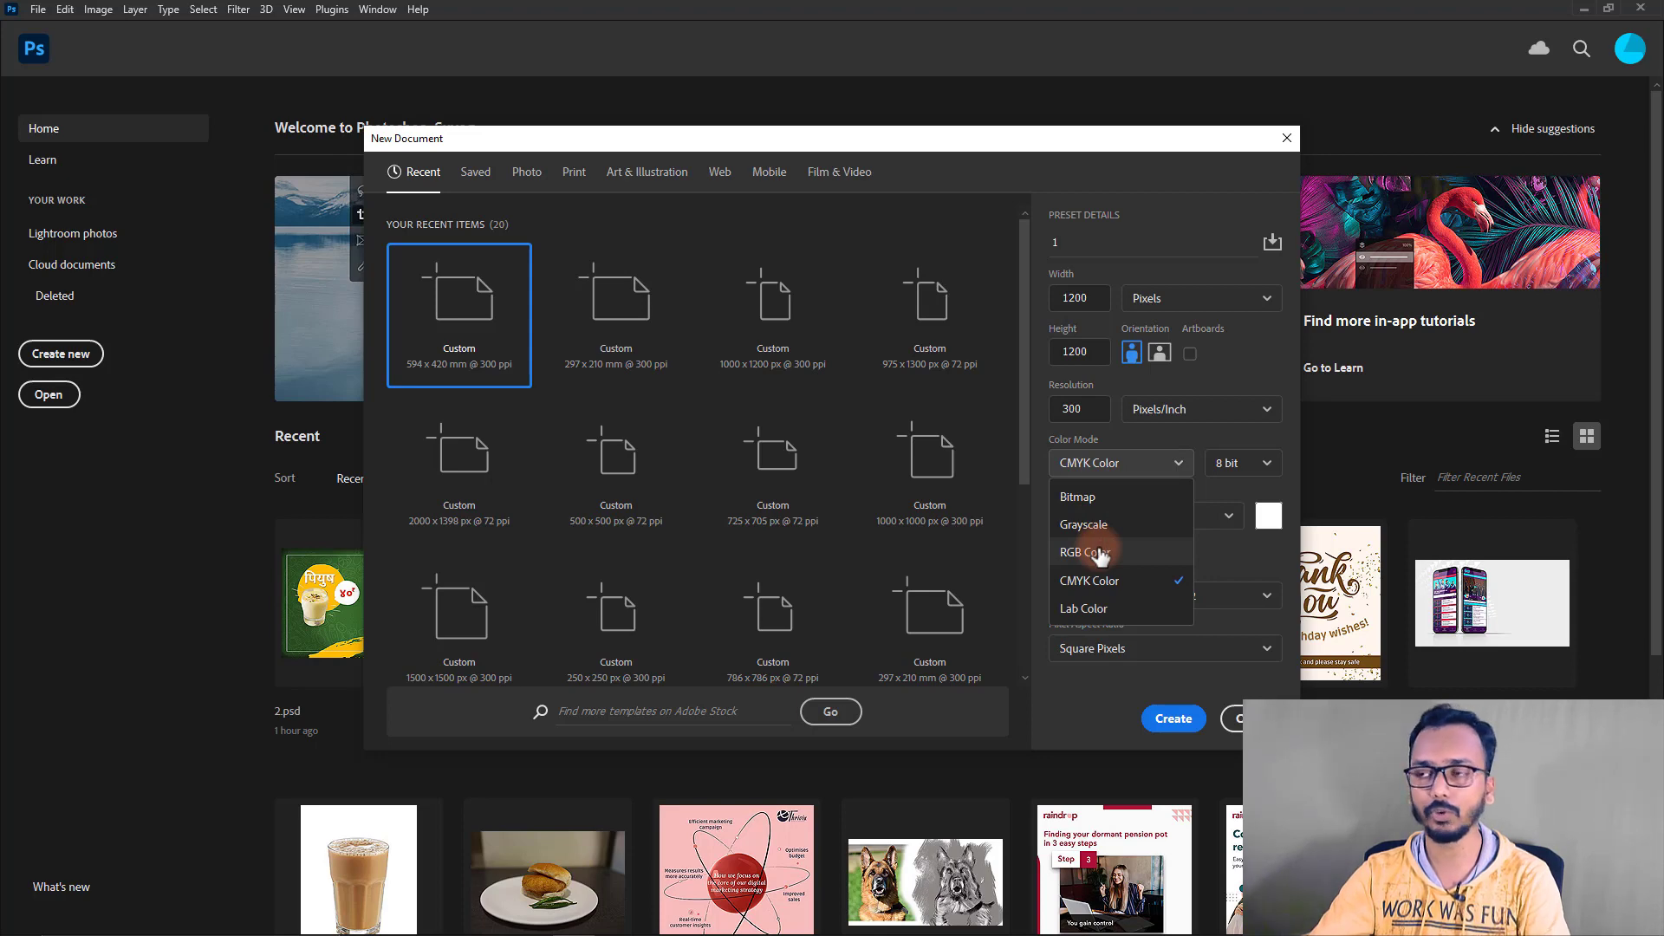
click(1097, 553)
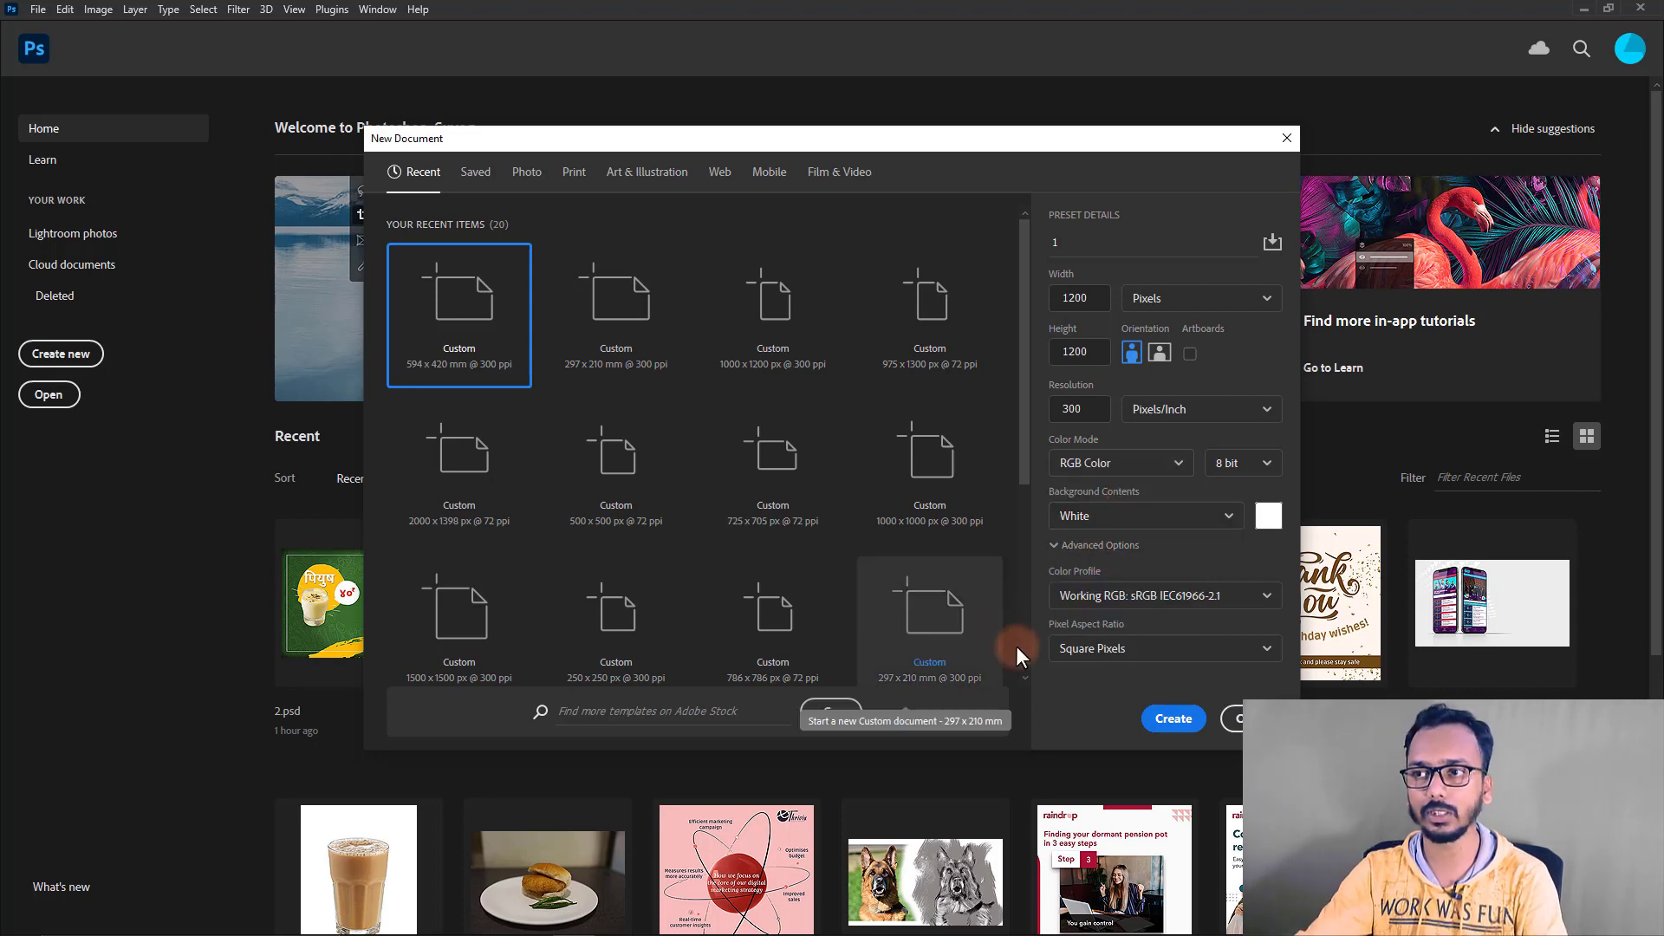
click(1189, 722)
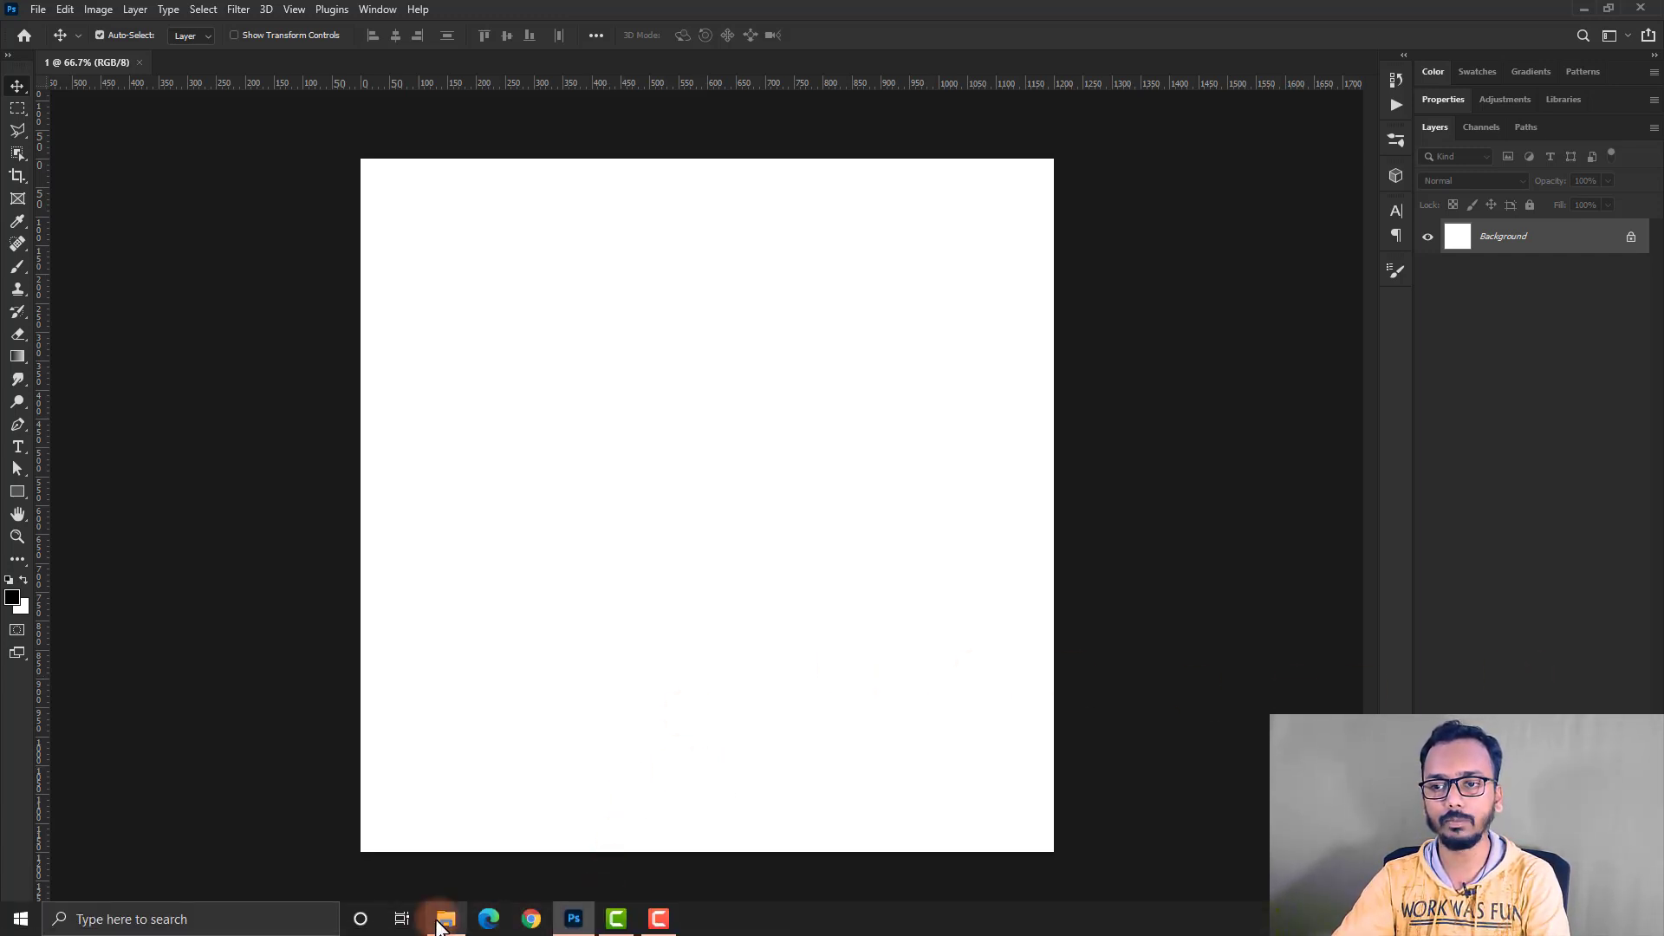
Step: Drag Logo_Artfina.png onto the canvas, scale it to about 5%, and place it top-right
click(446, 917)
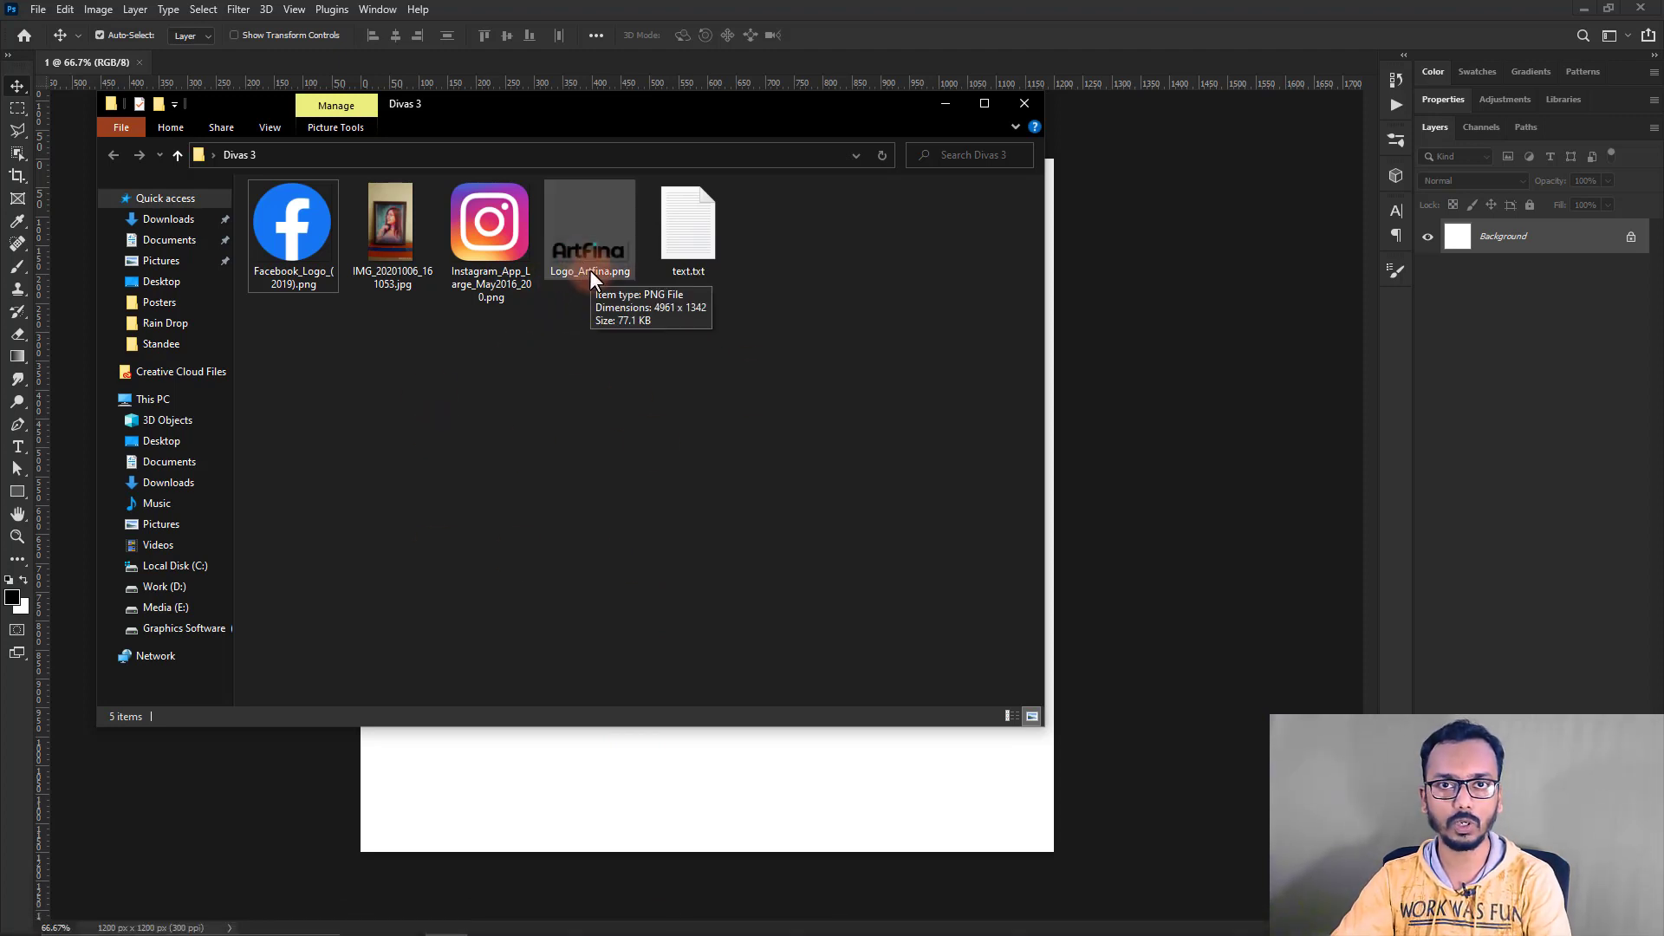
mouse_move(591, 269)
mouse_down()
mouse_move(1122, 430)
mouse_move(1096, 417)
mouse_up()
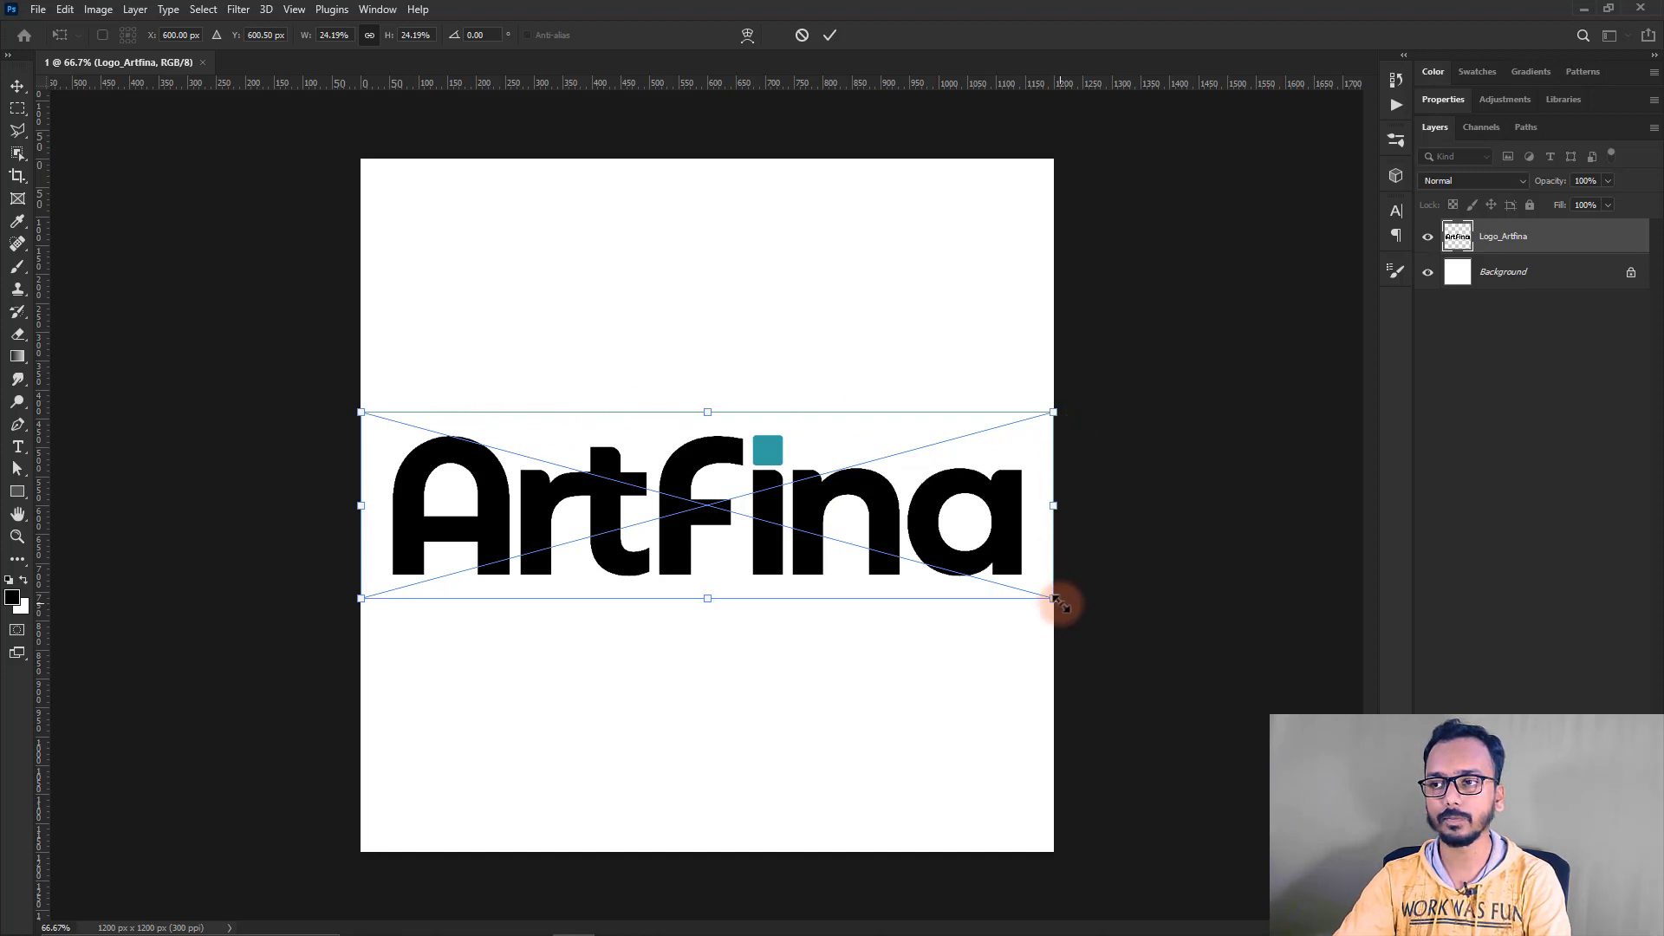
mouse_move(1056, 600)
mouse_down()
mouse_move(503, 482)
mouse_move(997, 215)
mouse_up()
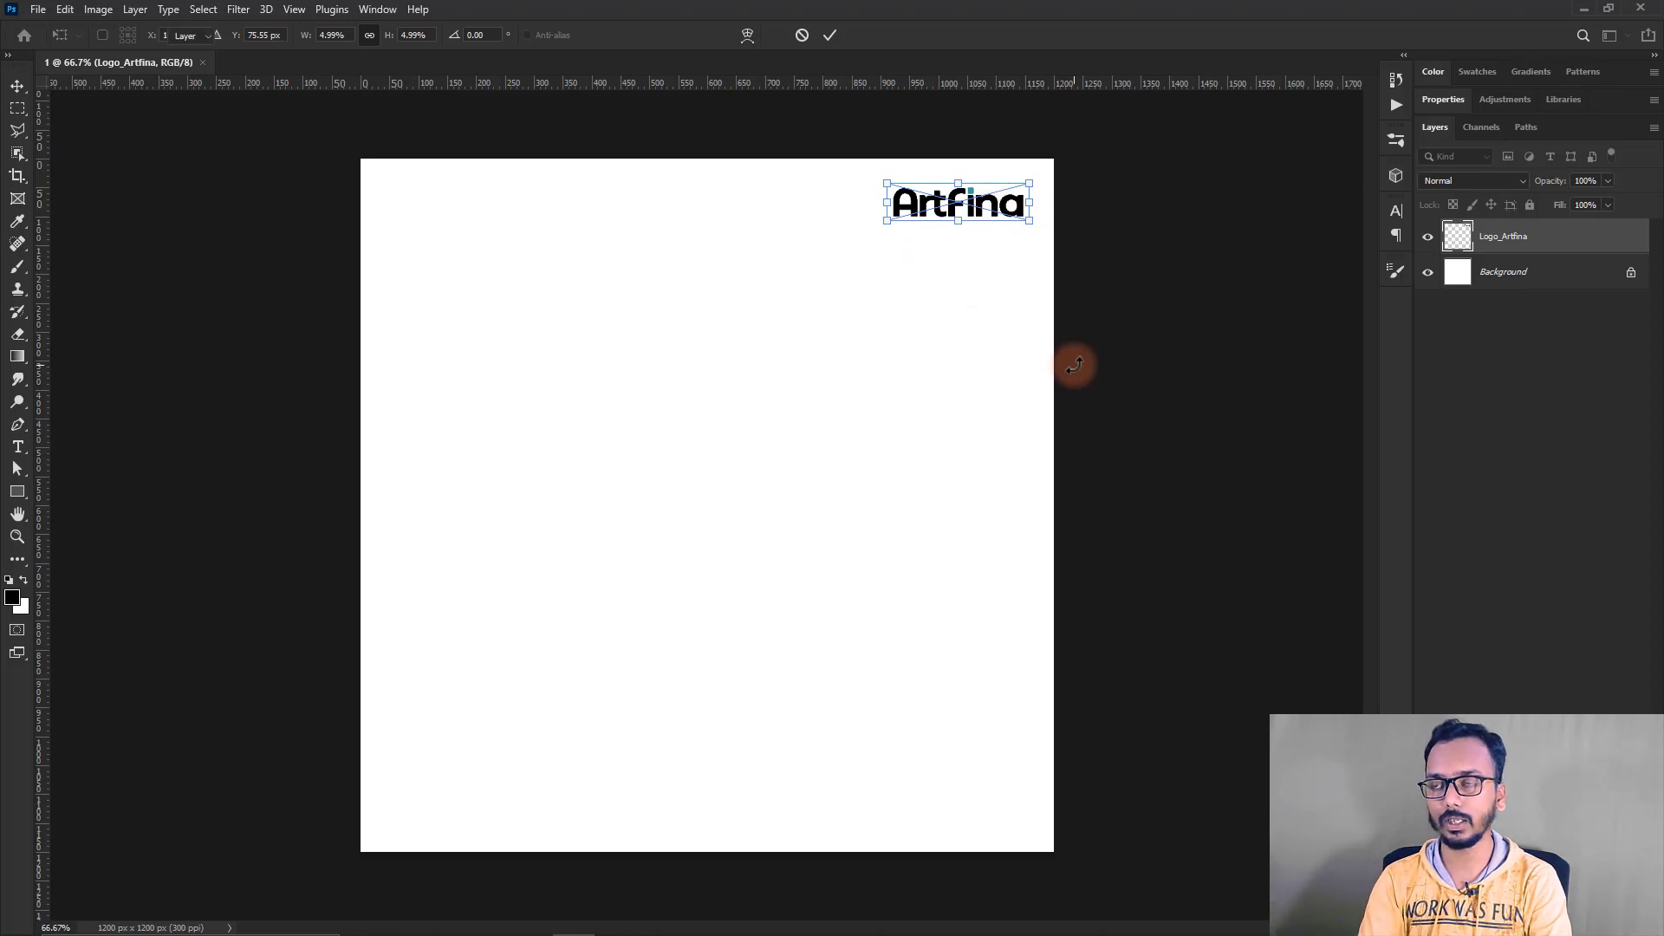
key(Return)
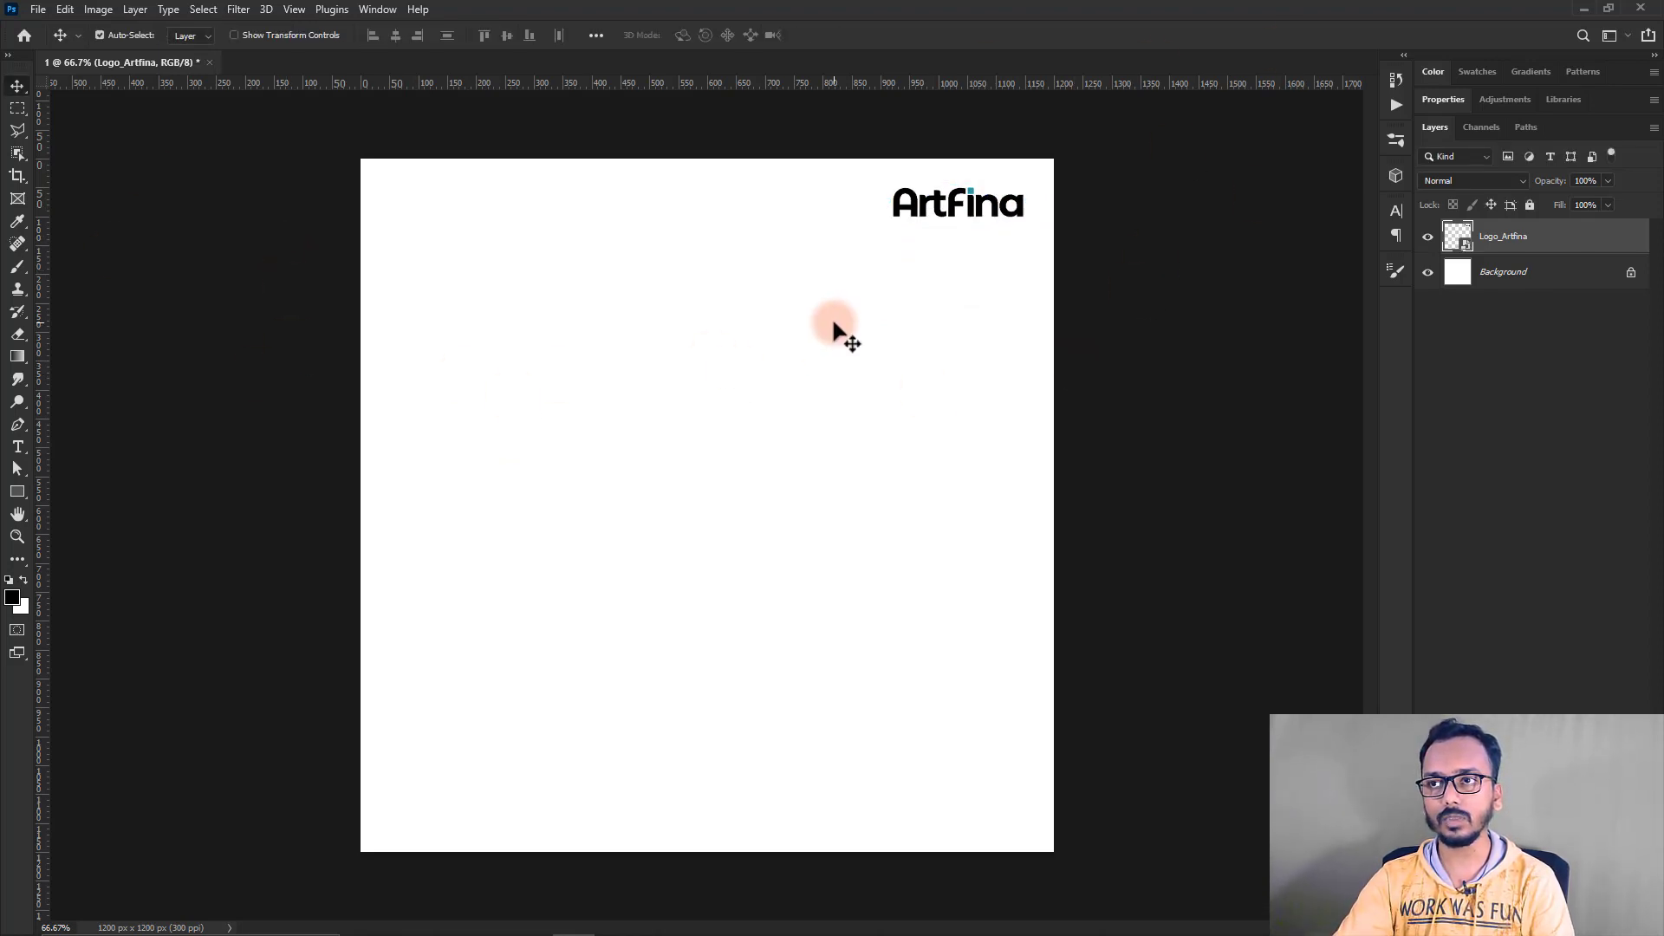
drag(953, 212, 945, 222)
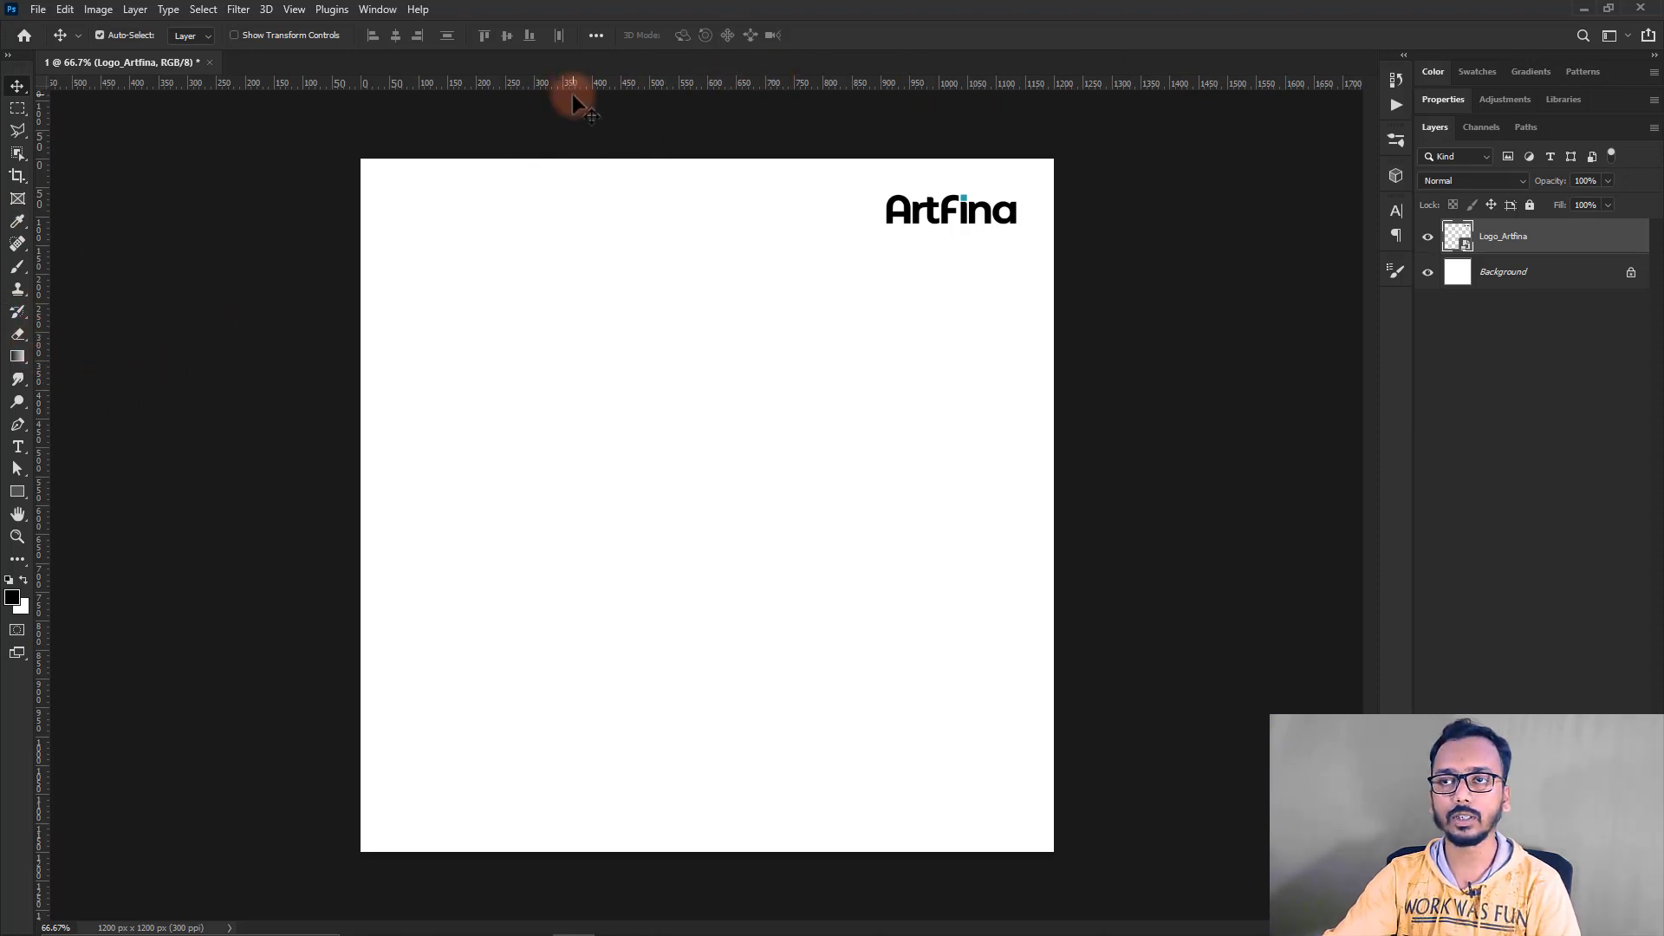
Step: Add four margin guides about 50 px in from the top, bottom, left and right edges
key(ctrl)
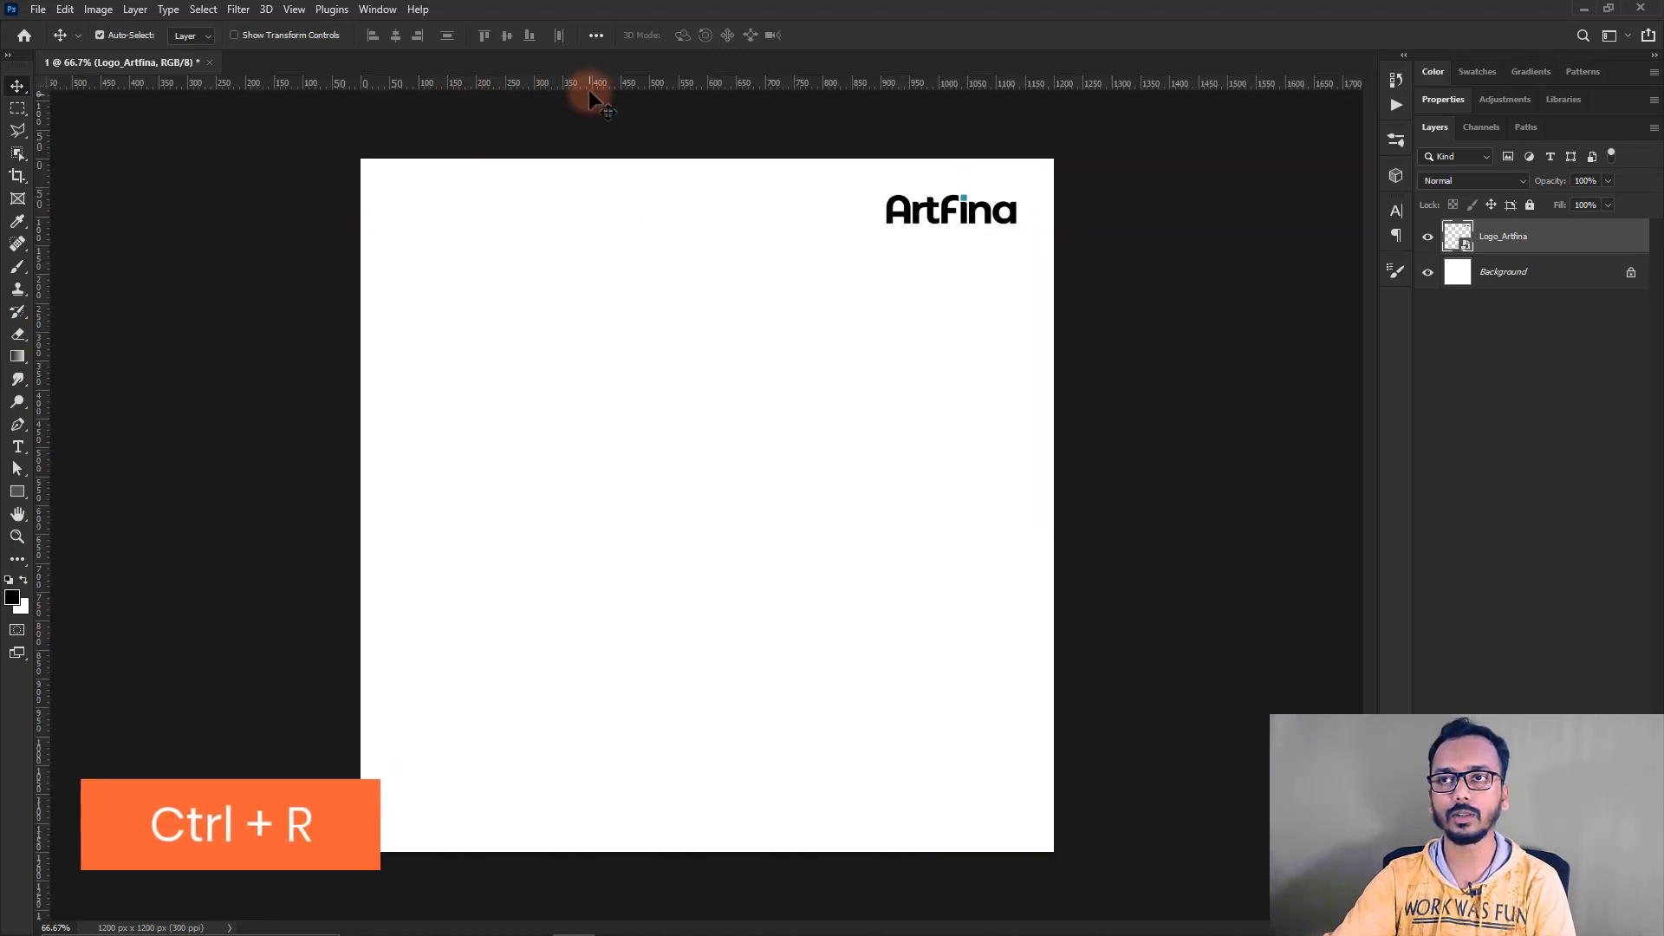
drag(593, 84, 601, 187)
mouse_move(654, 87)
mouse_down()
mouse_move(622, 711)
mouse_move(598, 819)
mouse_up()
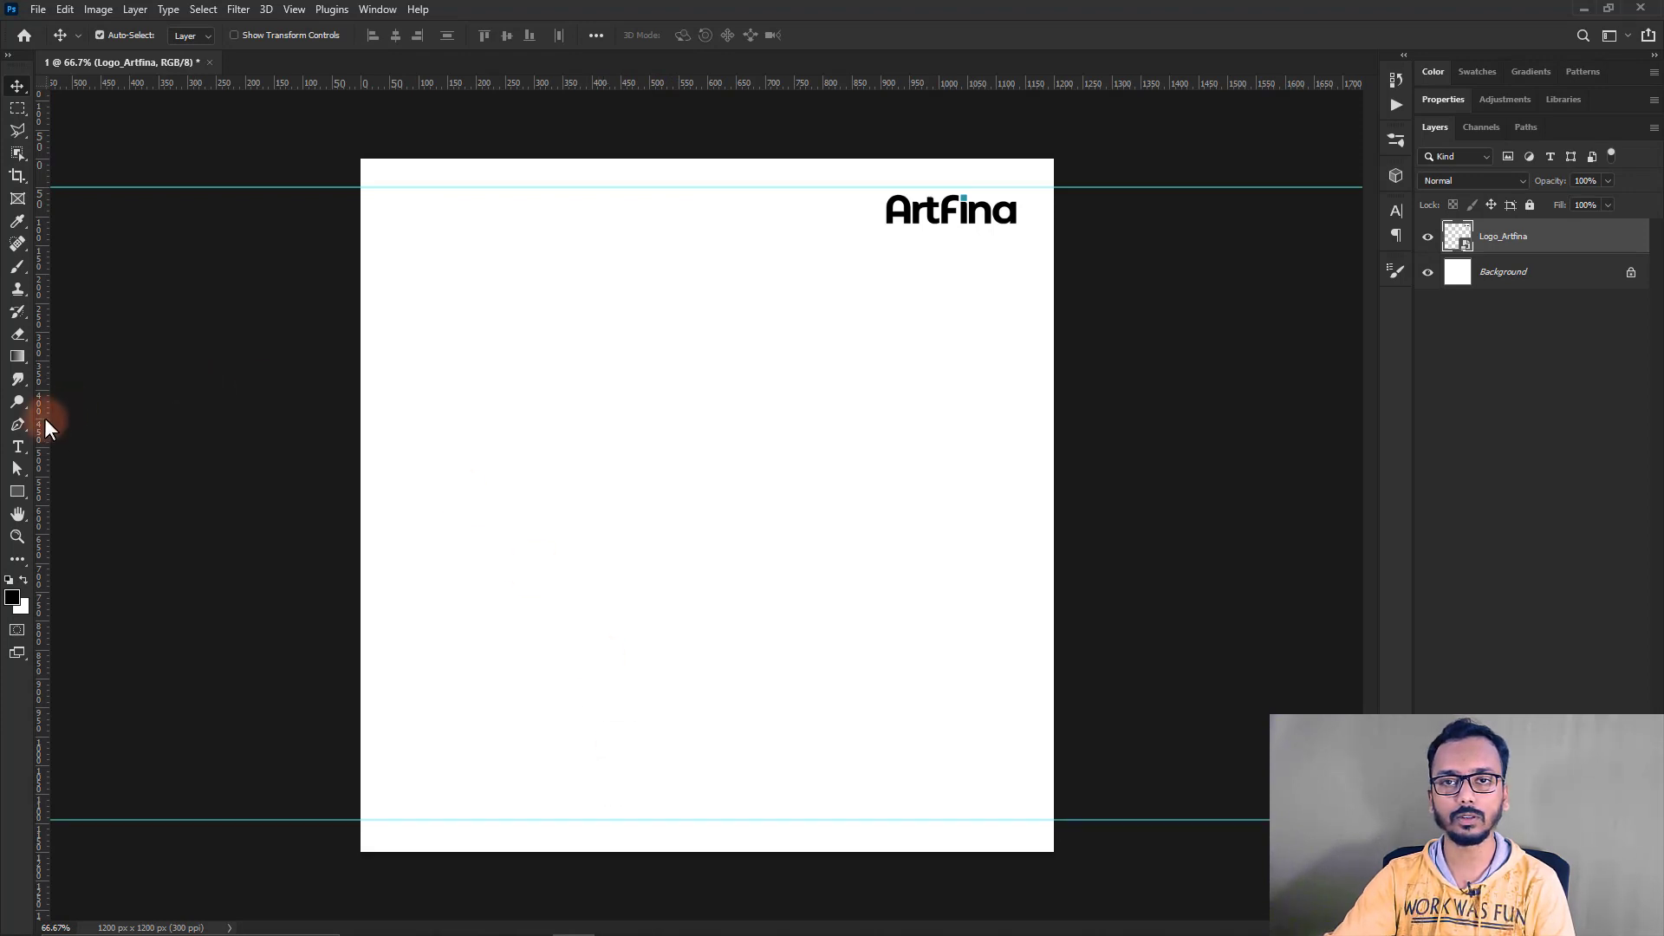
drag(42, 424, 394, 379)
drag(42, 419, 1024, 421)
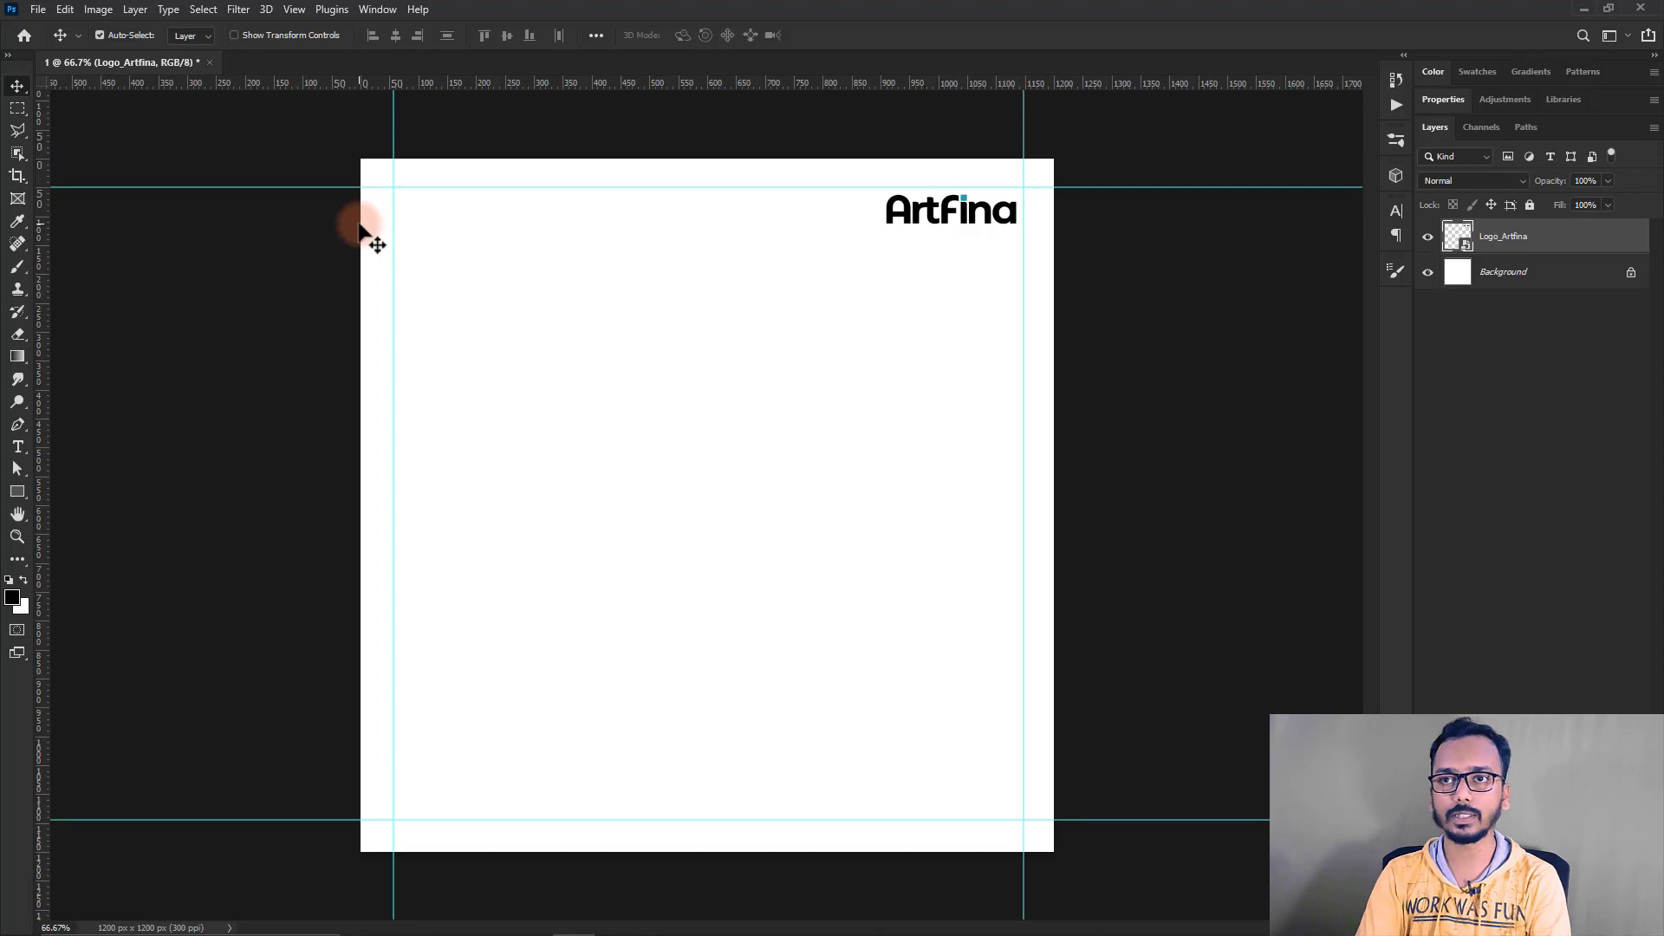
scroll(1084, 164, up, 3)
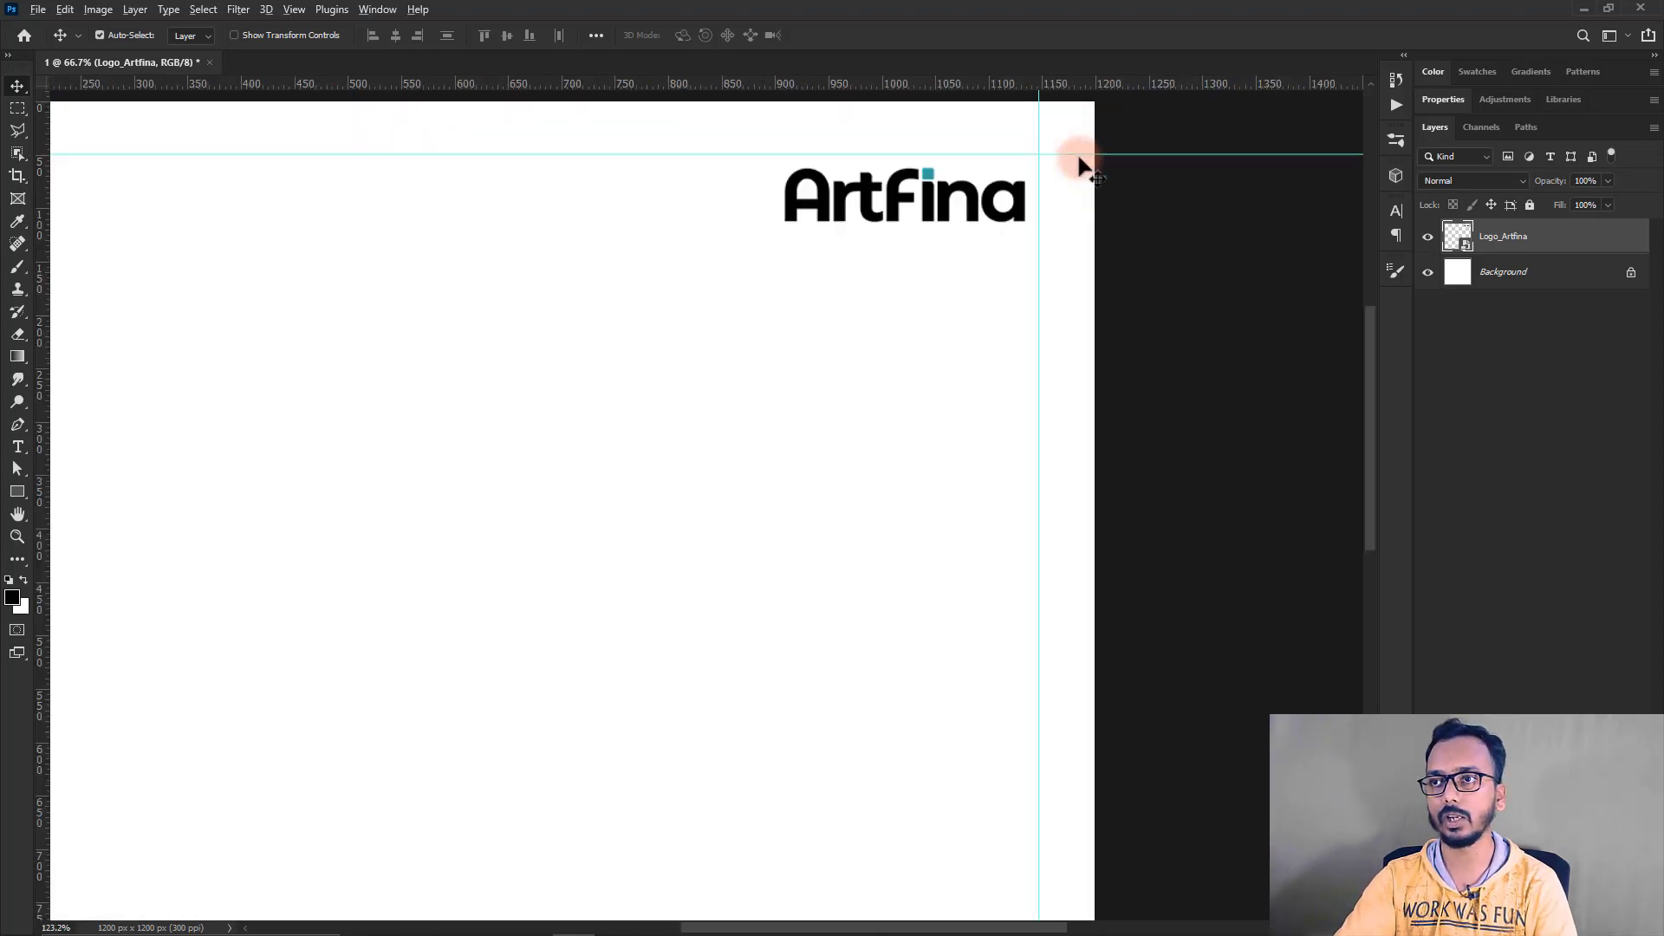
scroll(916, 373, up, 4)
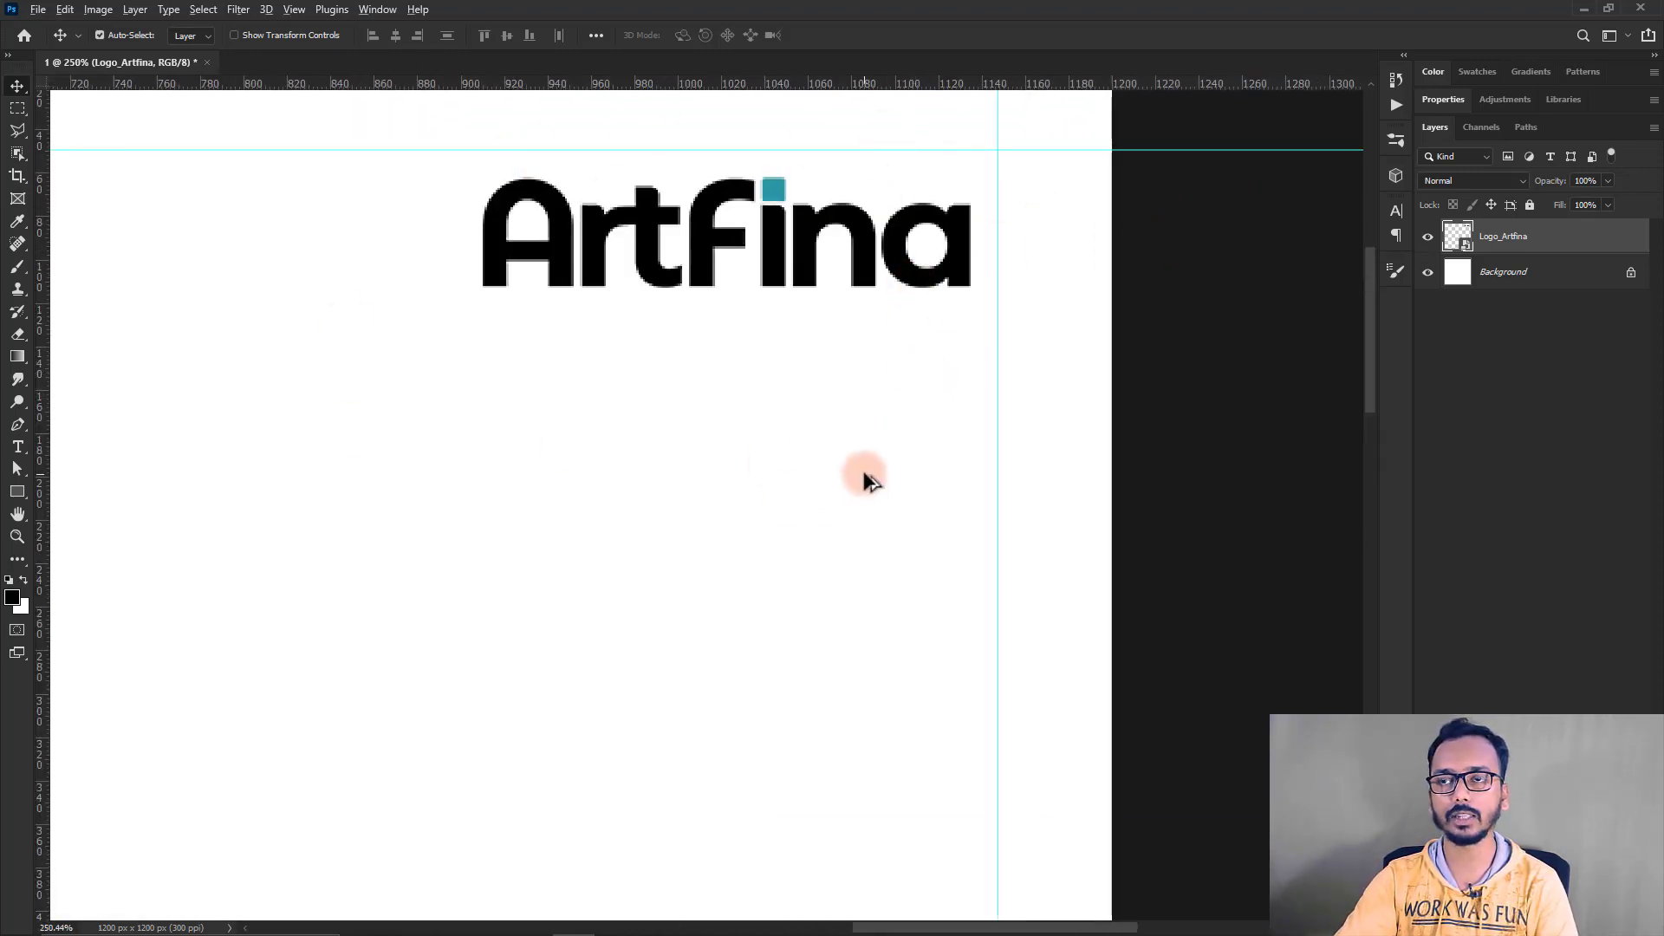
key(ctrl+0)
scroll(589, 360, up, 1)
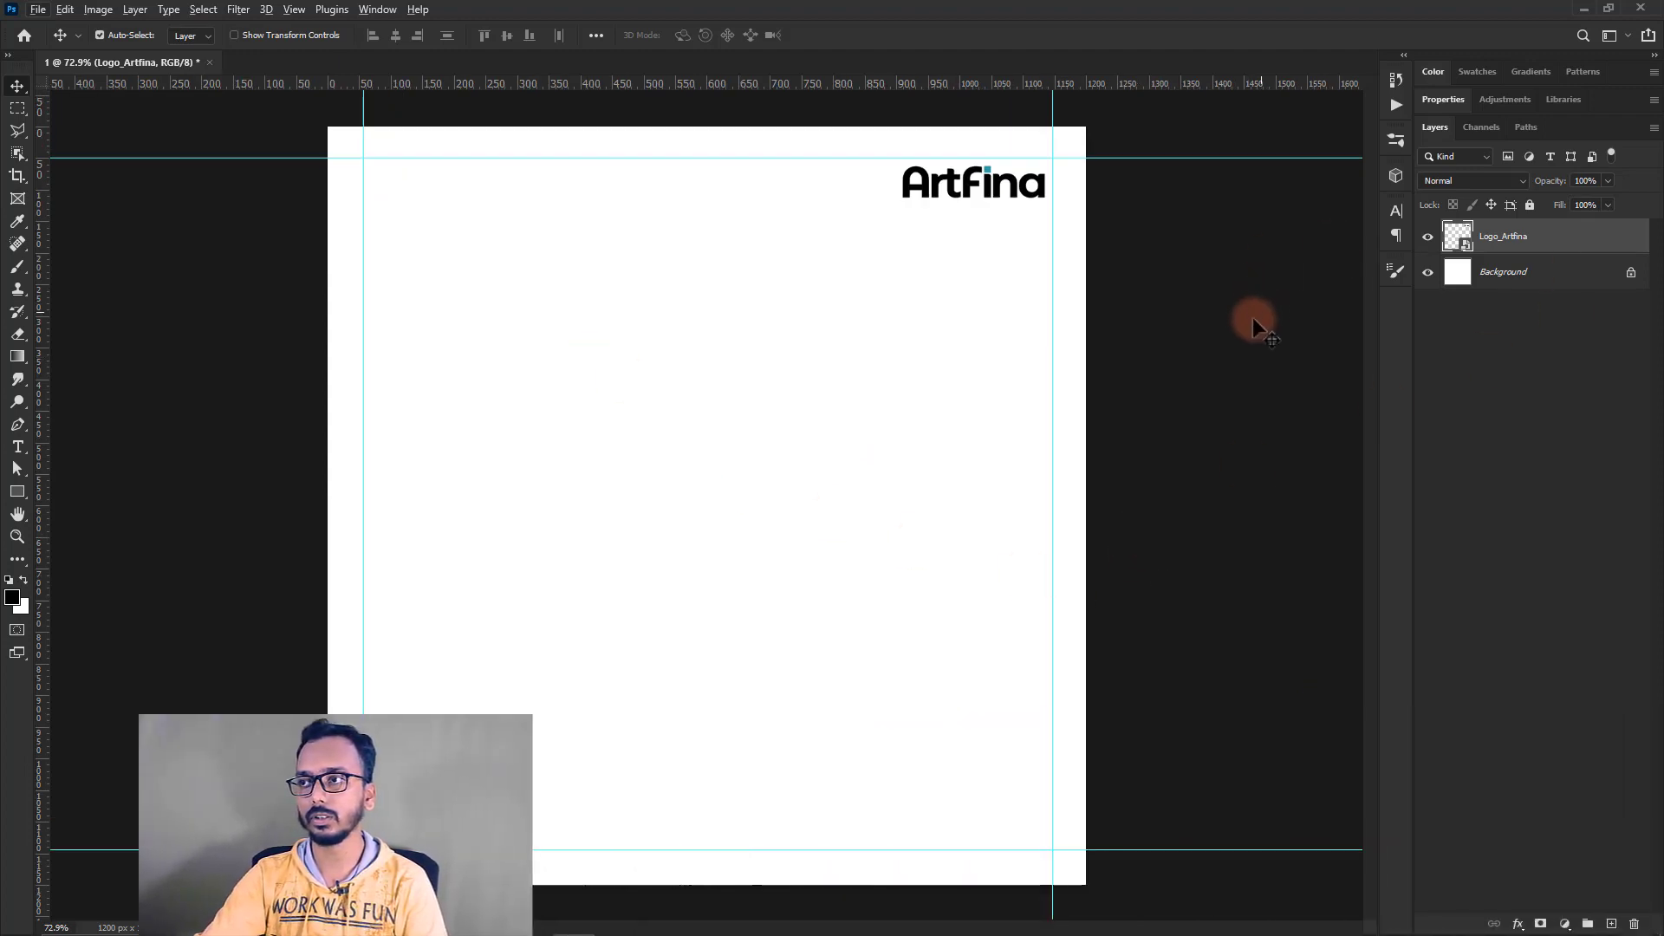
Step: Add a very pale blue Solid Color fill layer and move Color Fill 1 below Logo_Artfina
click(1566, 924)
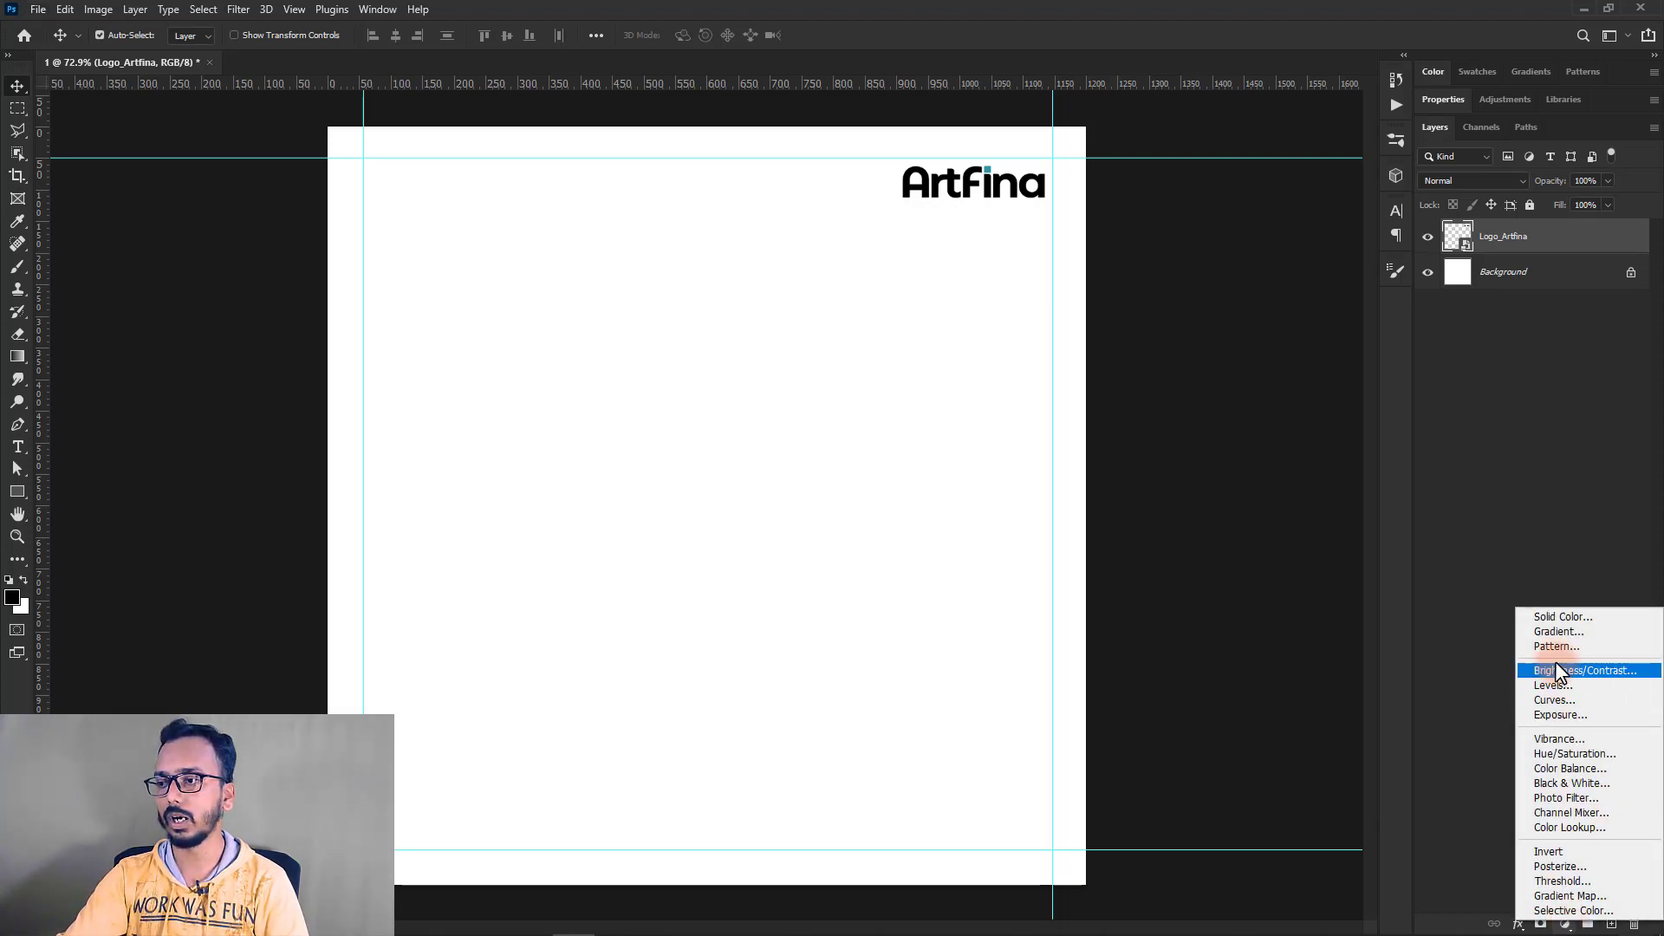
click(1573, 618)
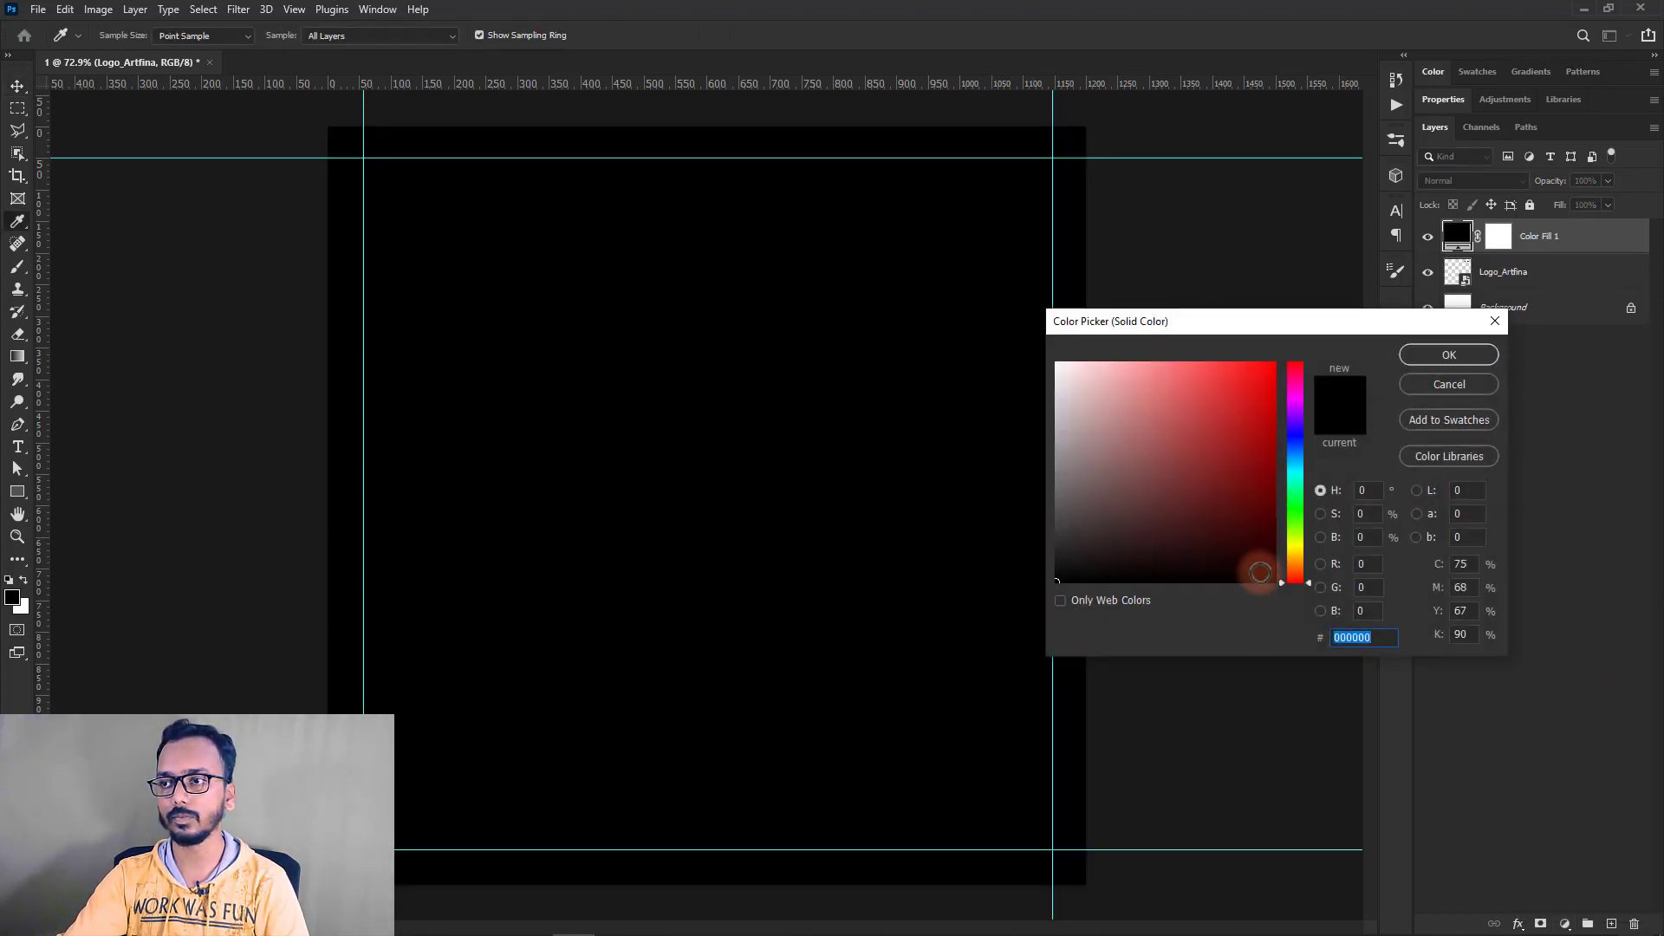
drag(1300, 585, 1294, 463)
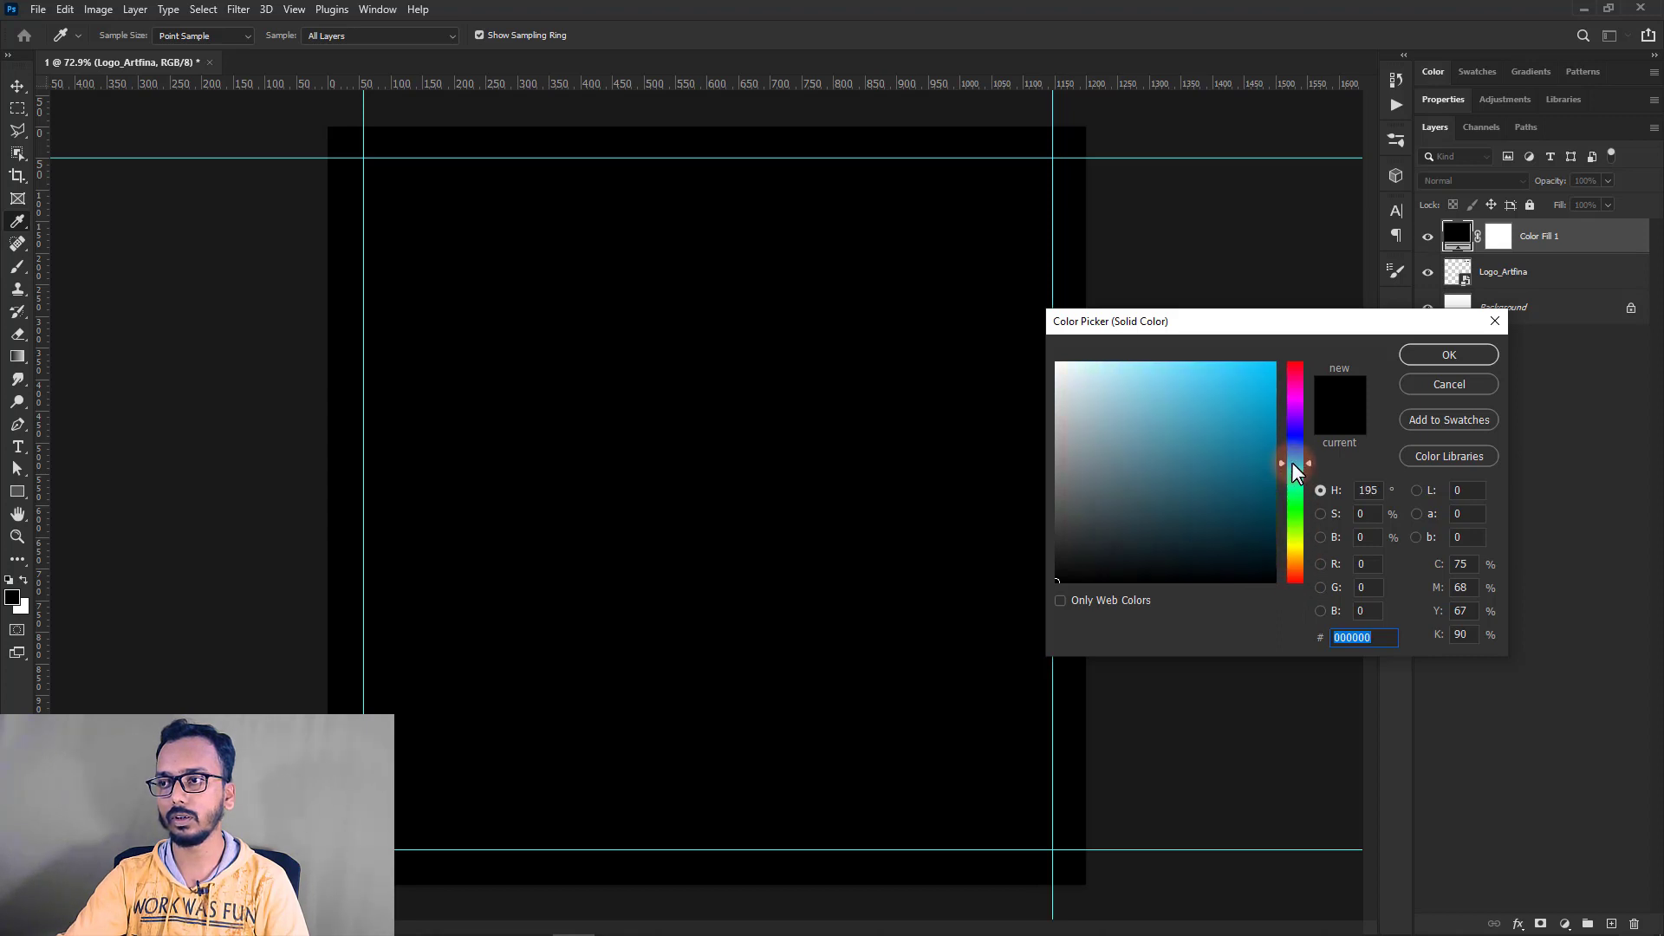
drag(1127, 425, 1067, 351)
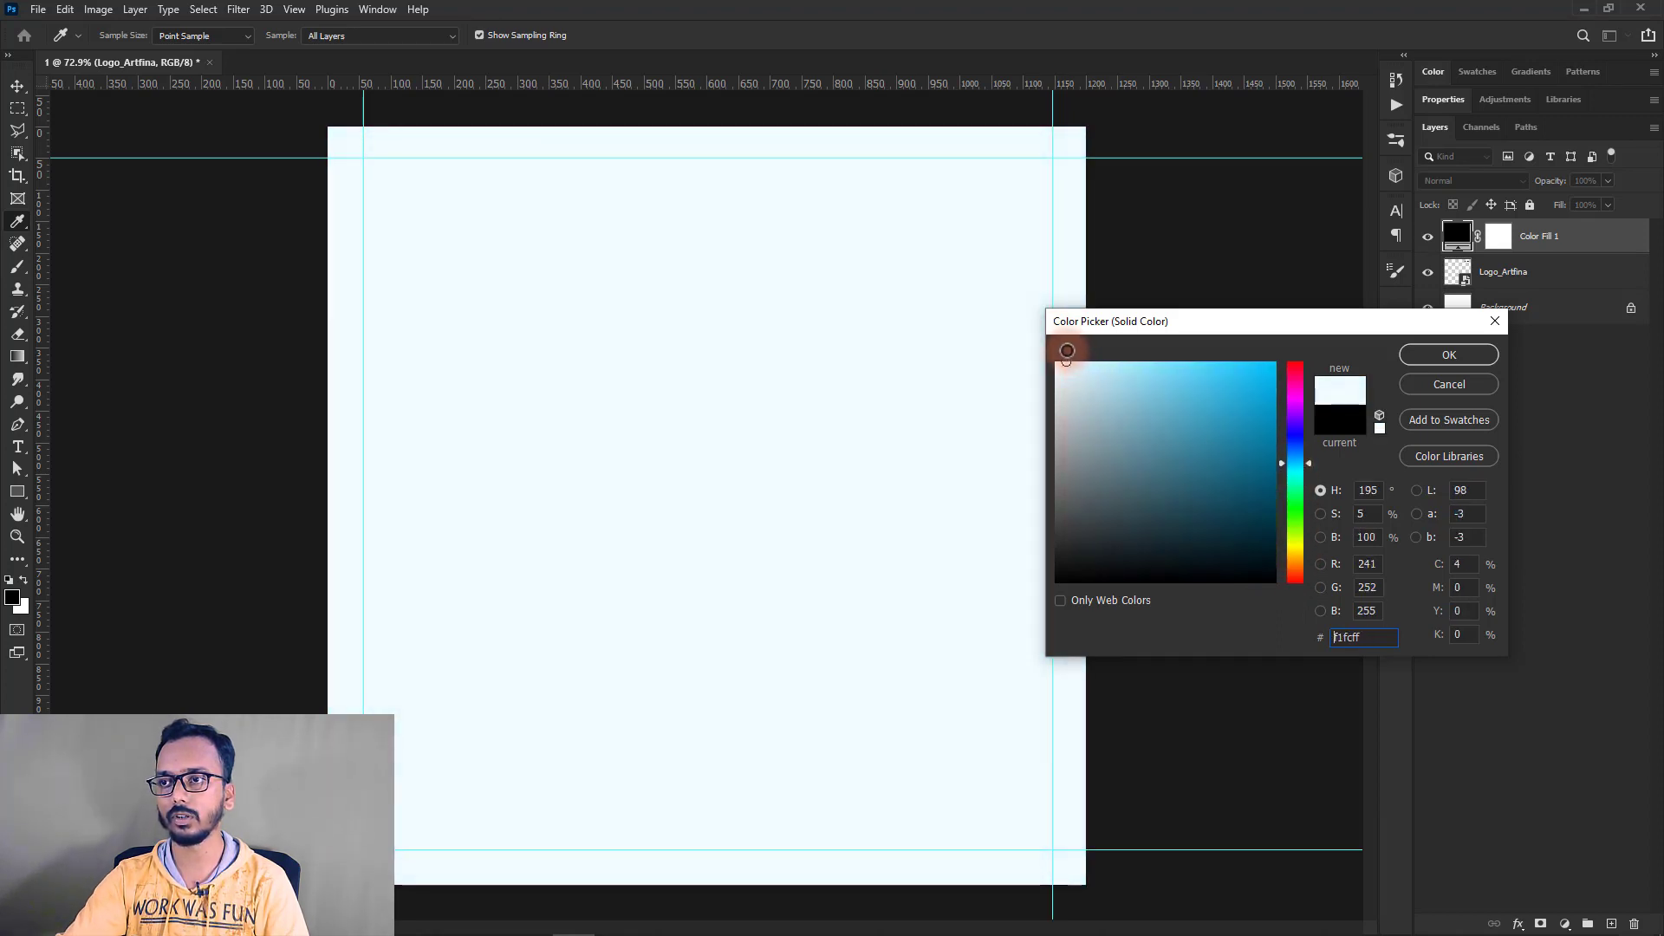
click(1449, 355)
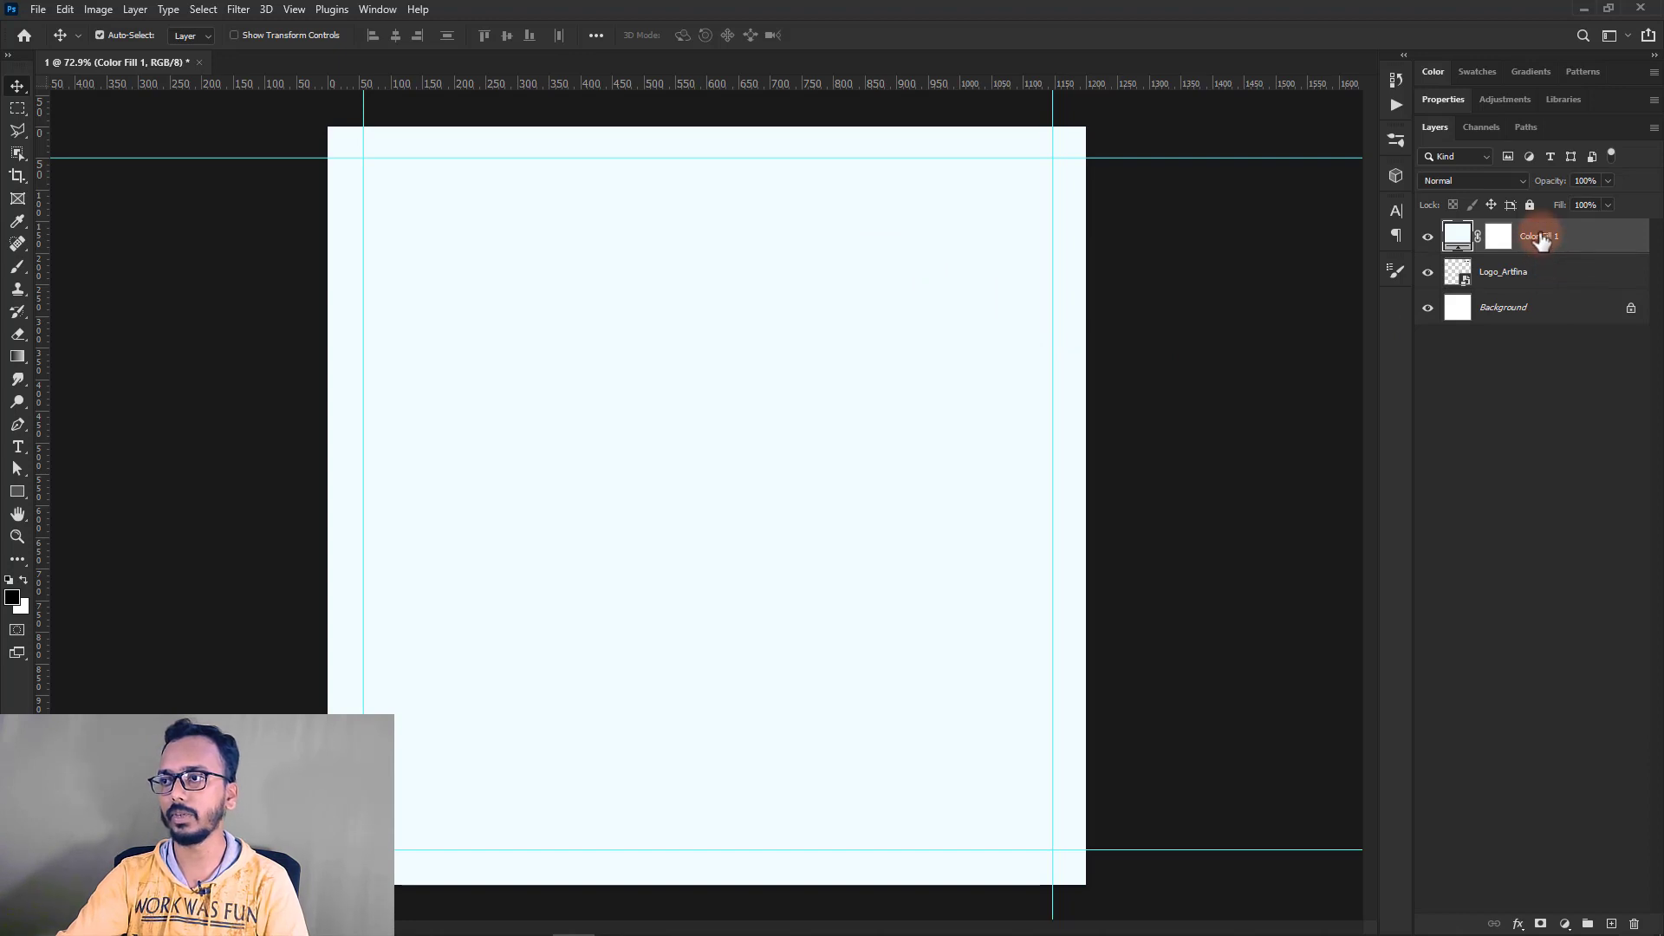
drag(1543, 234, 1537, 290)
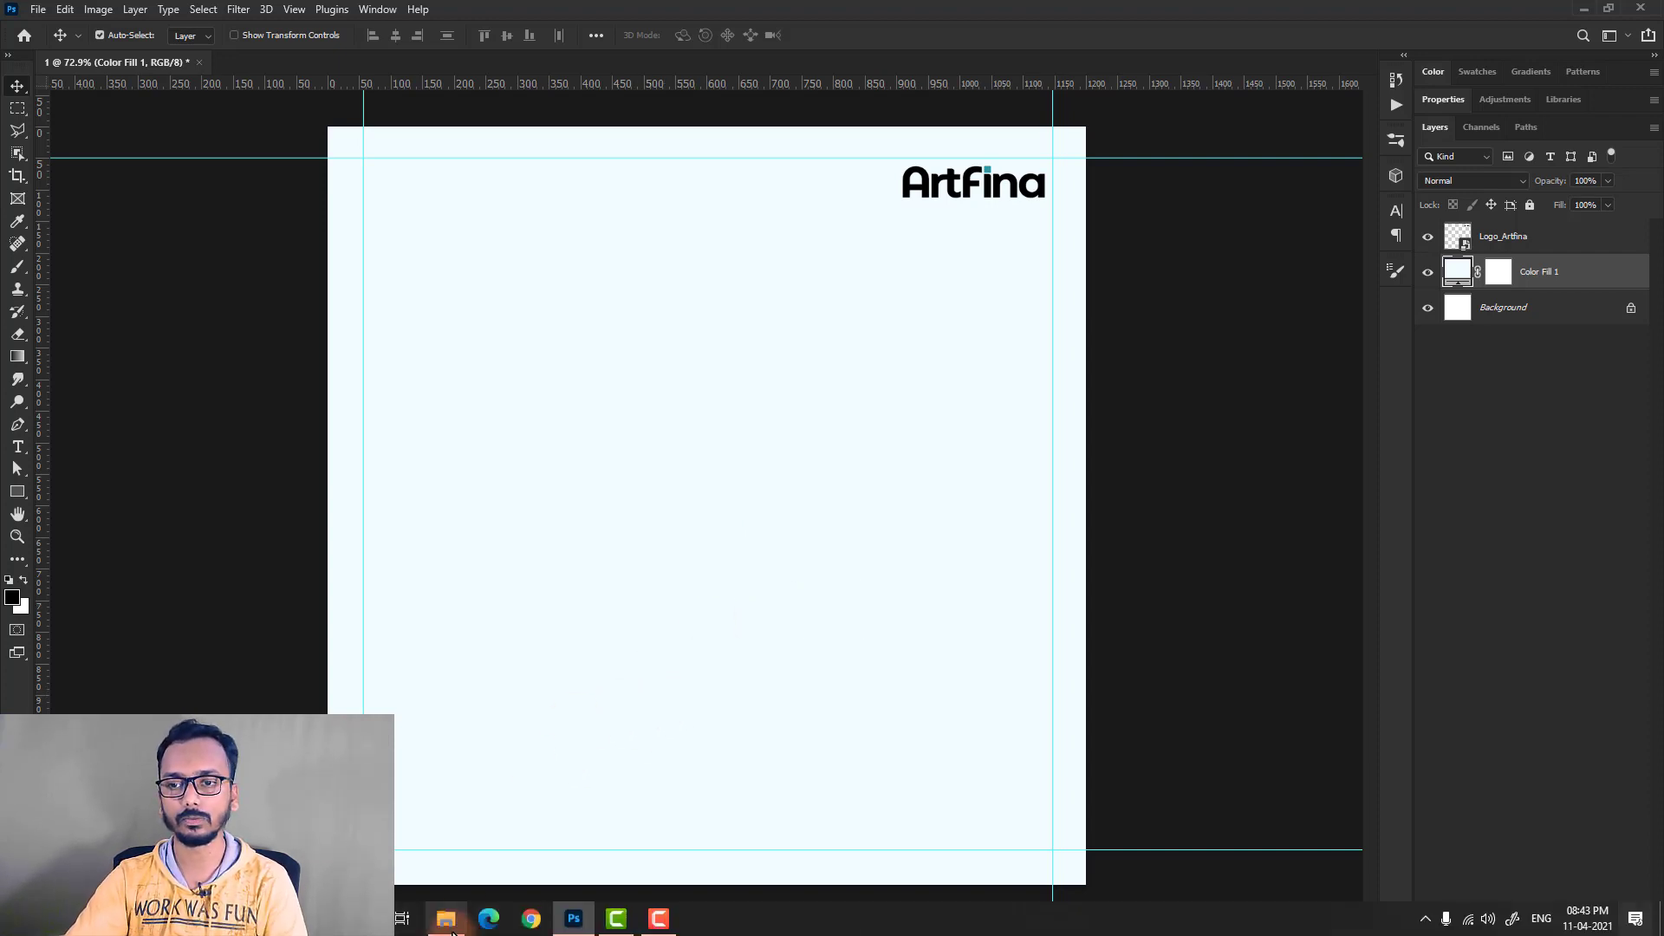
Step: Place the IMG_20201006_161053 portrait photo centred on the canvas
click(445, 920)
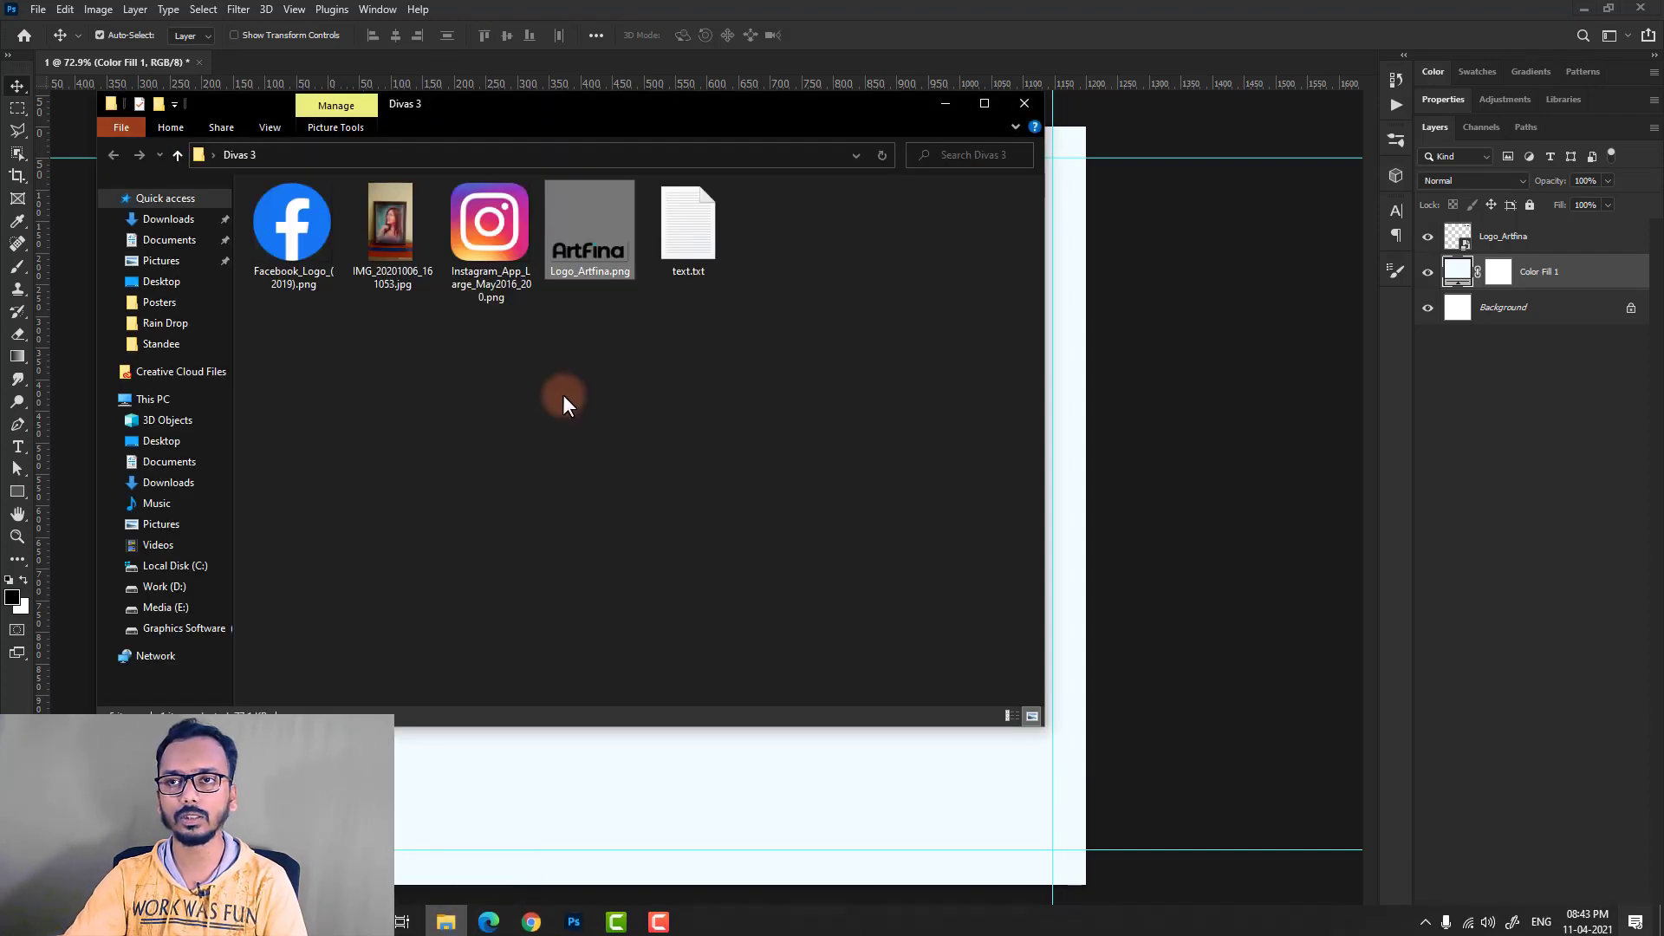
drag(385, 248, 1106, 362)
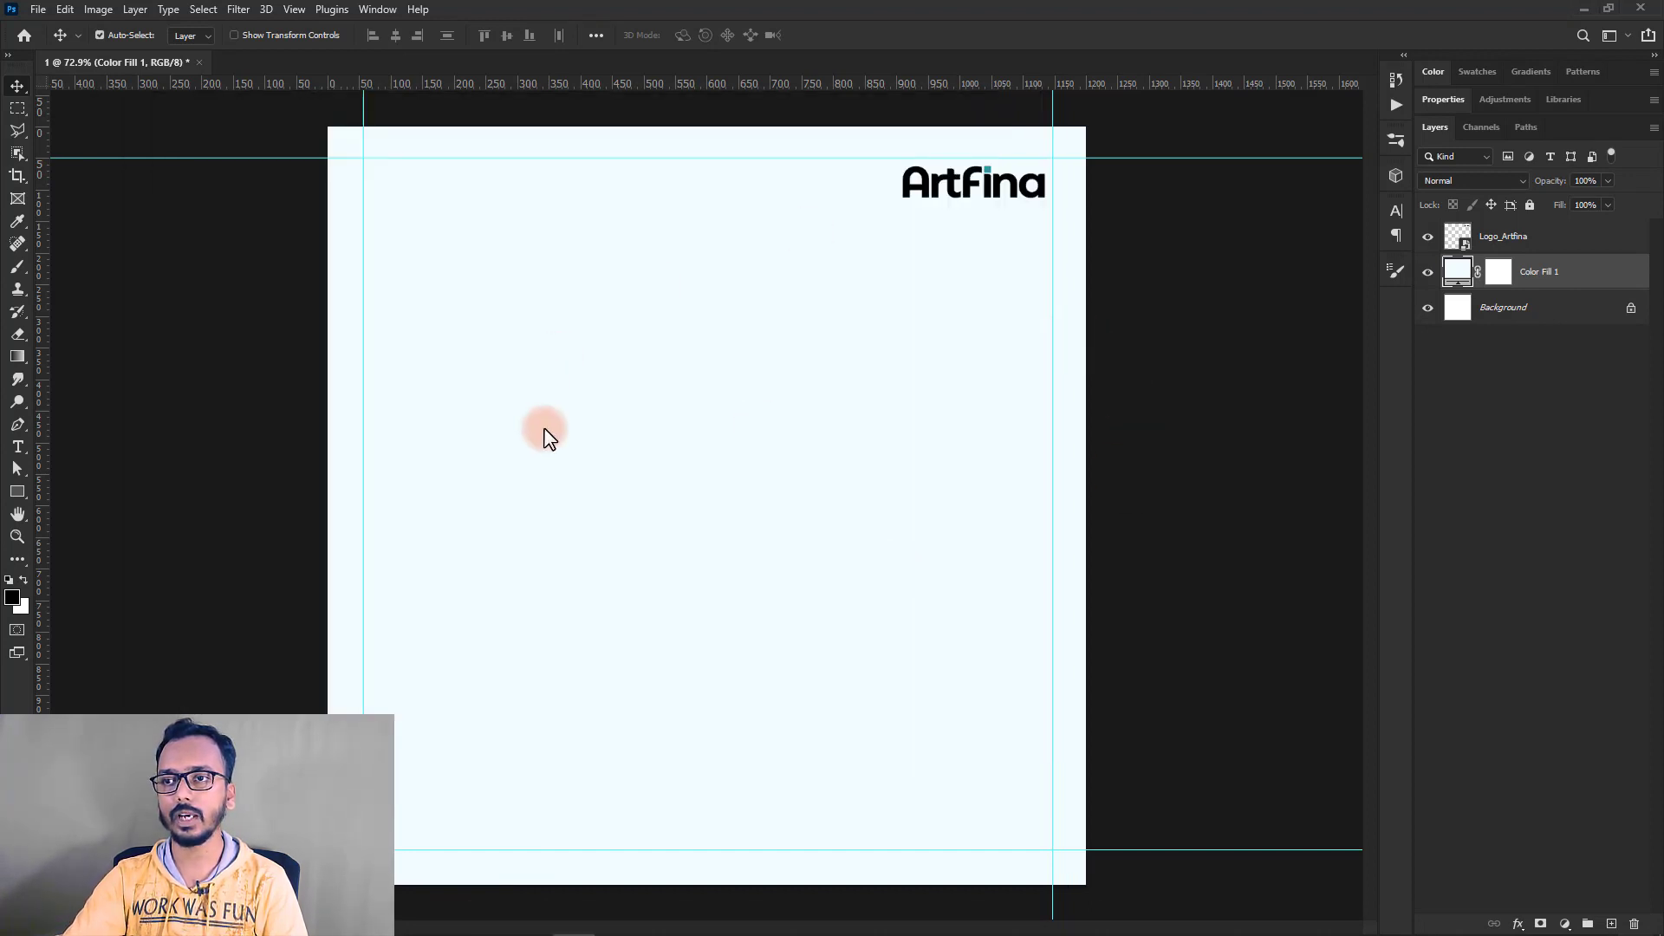
drag(1074, 331, 659, 512)
key(Return)
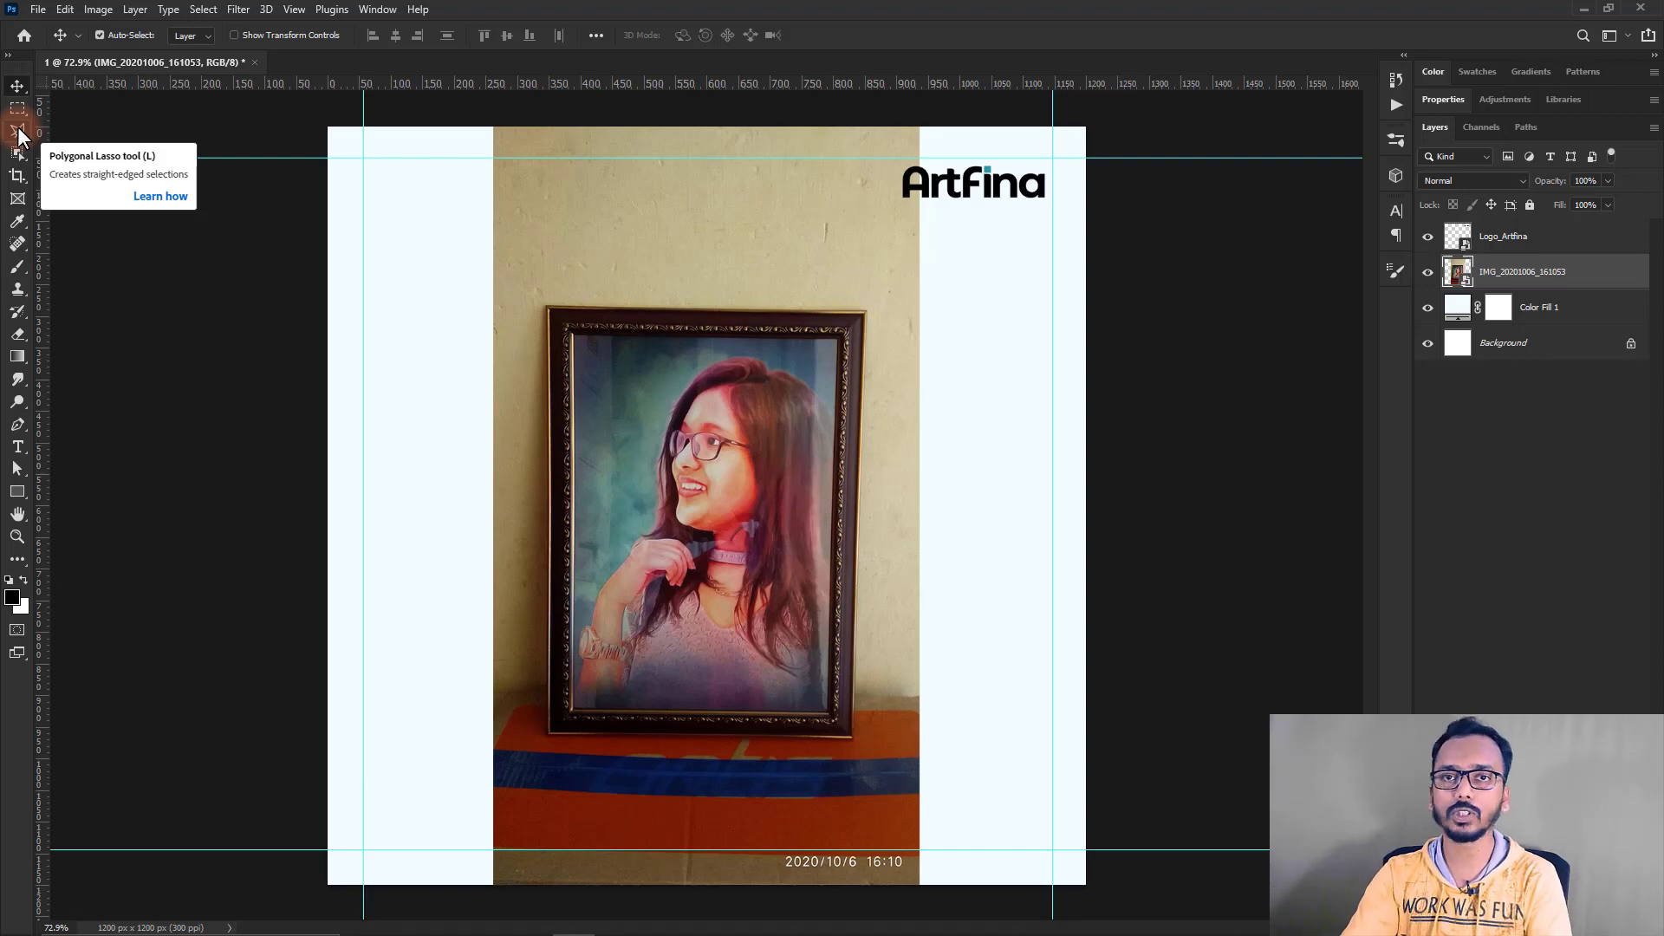
Step: Trace a Polygonal Lasso selection through the four corners of the picture frame
click(18, 131)
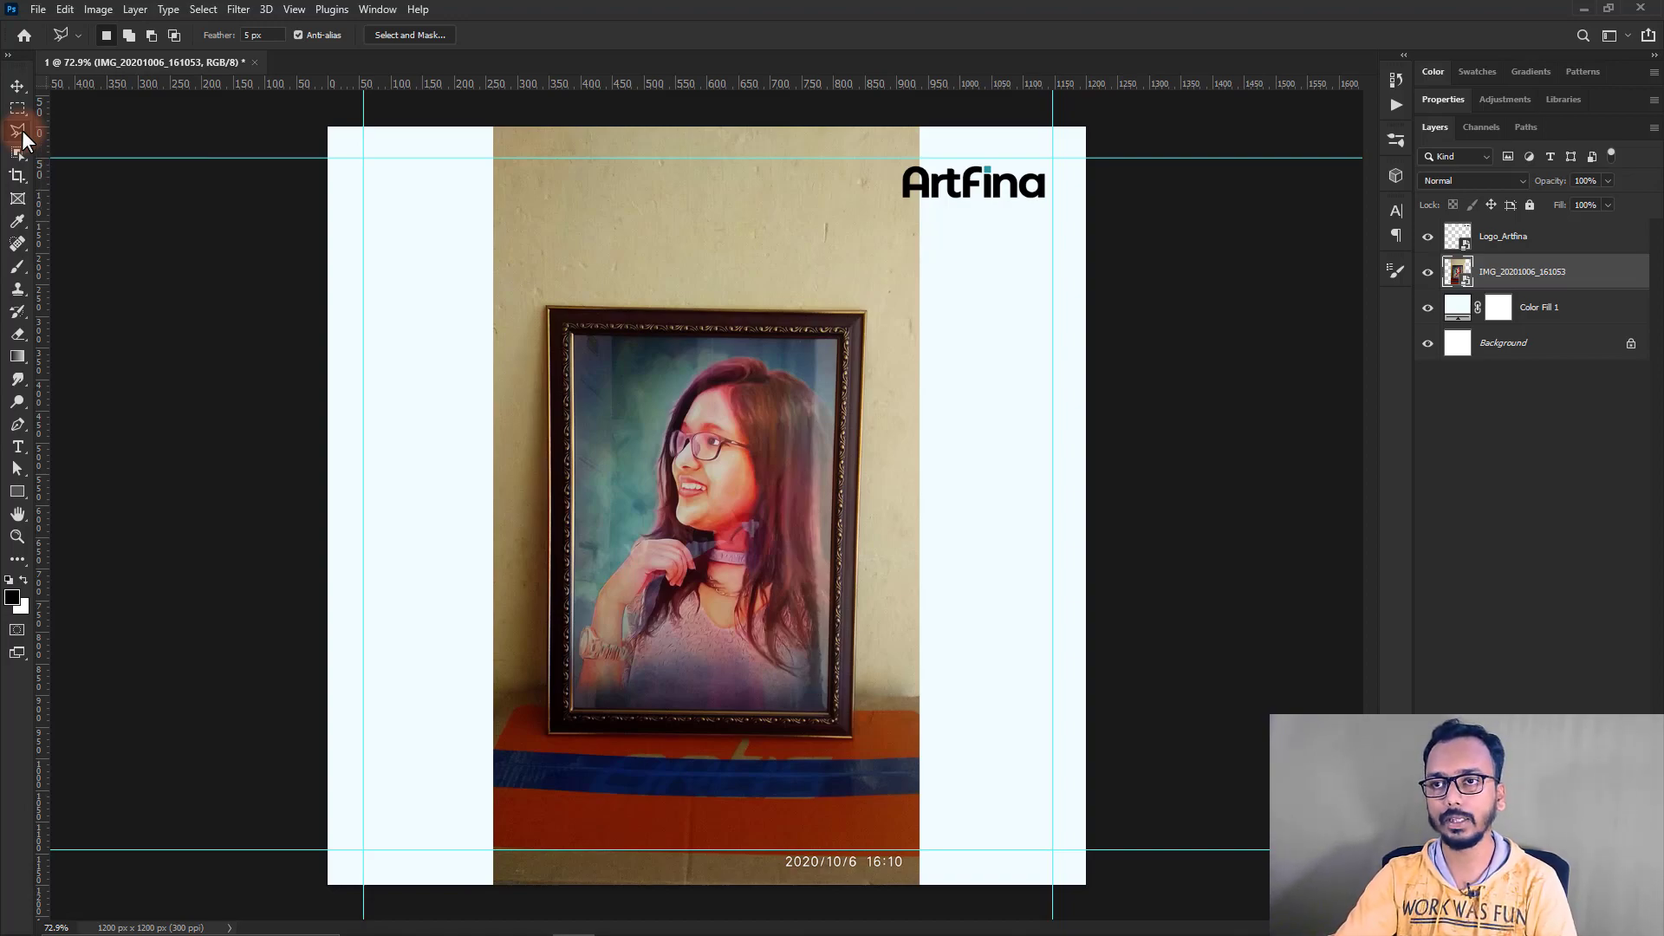
key(z)
mouse_move(260, 286)
mouse_down()
mouse_move(417, 292)
mouse_move(352, 278)
mouse_up()
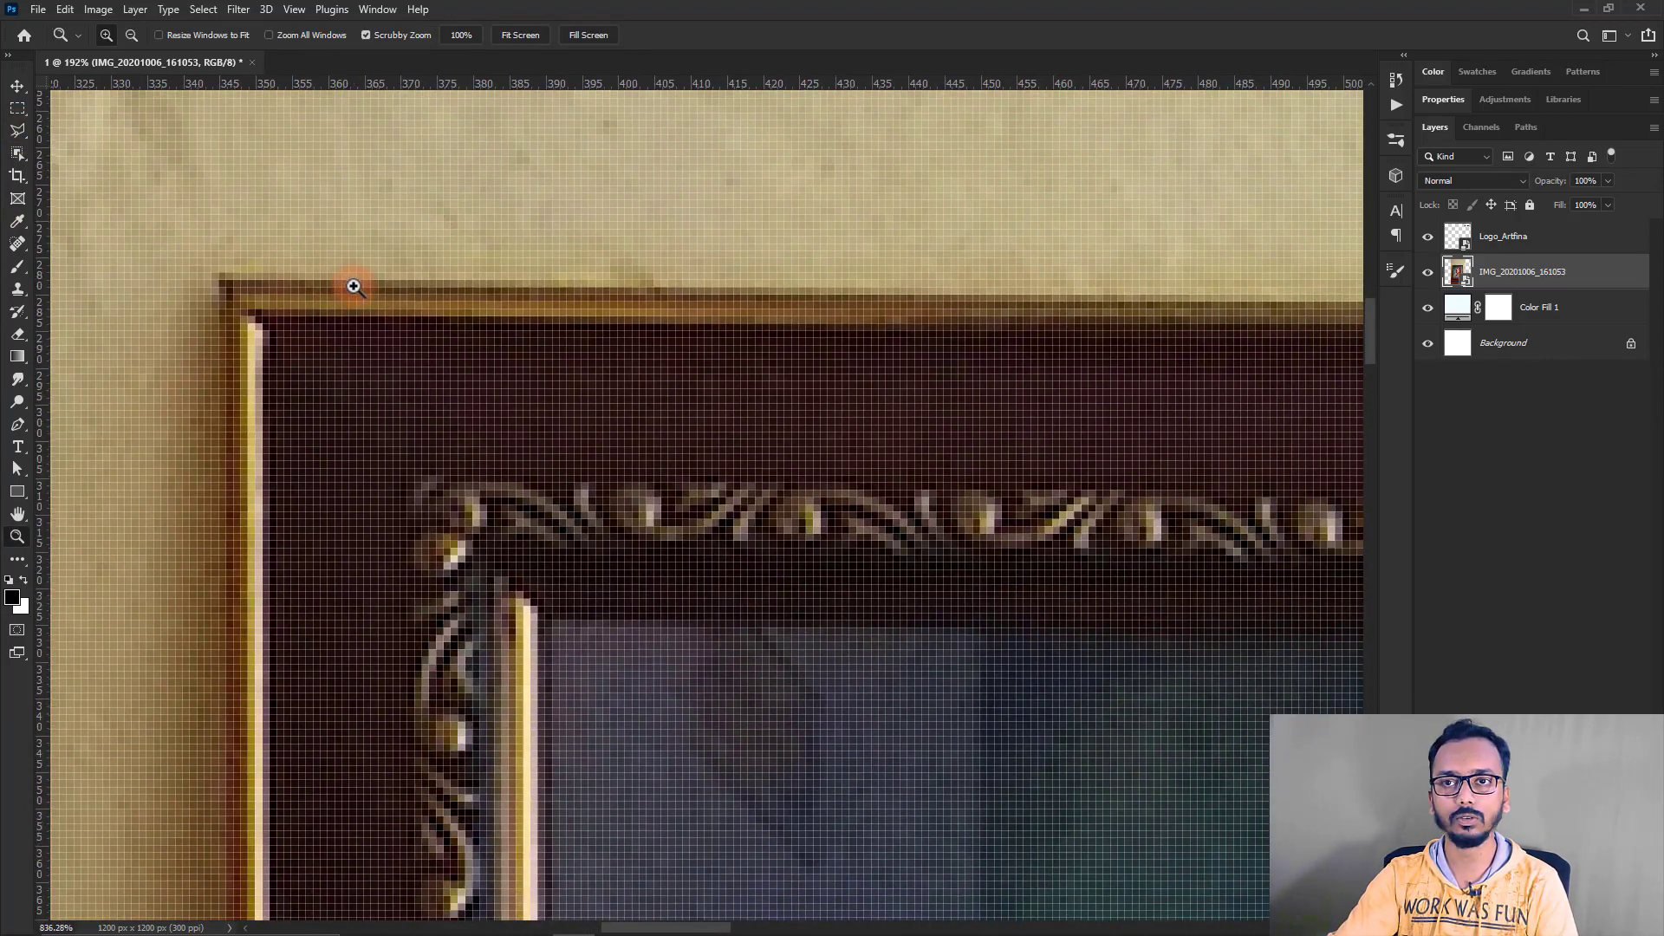
click(222, 280)
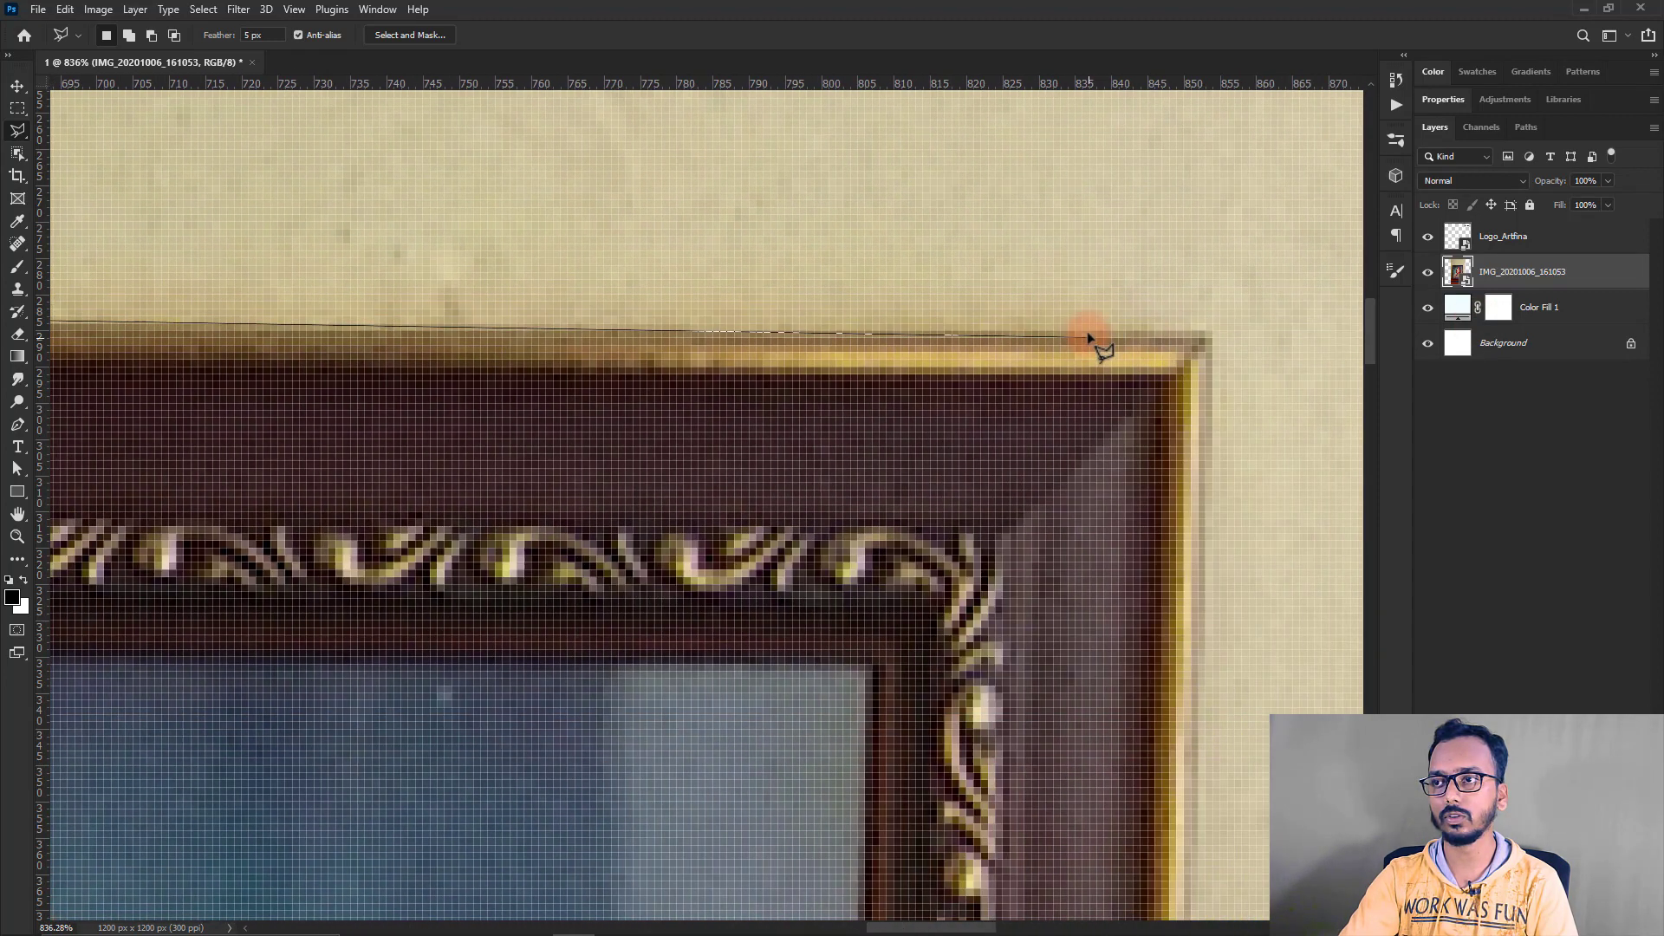
click(1216, 334)
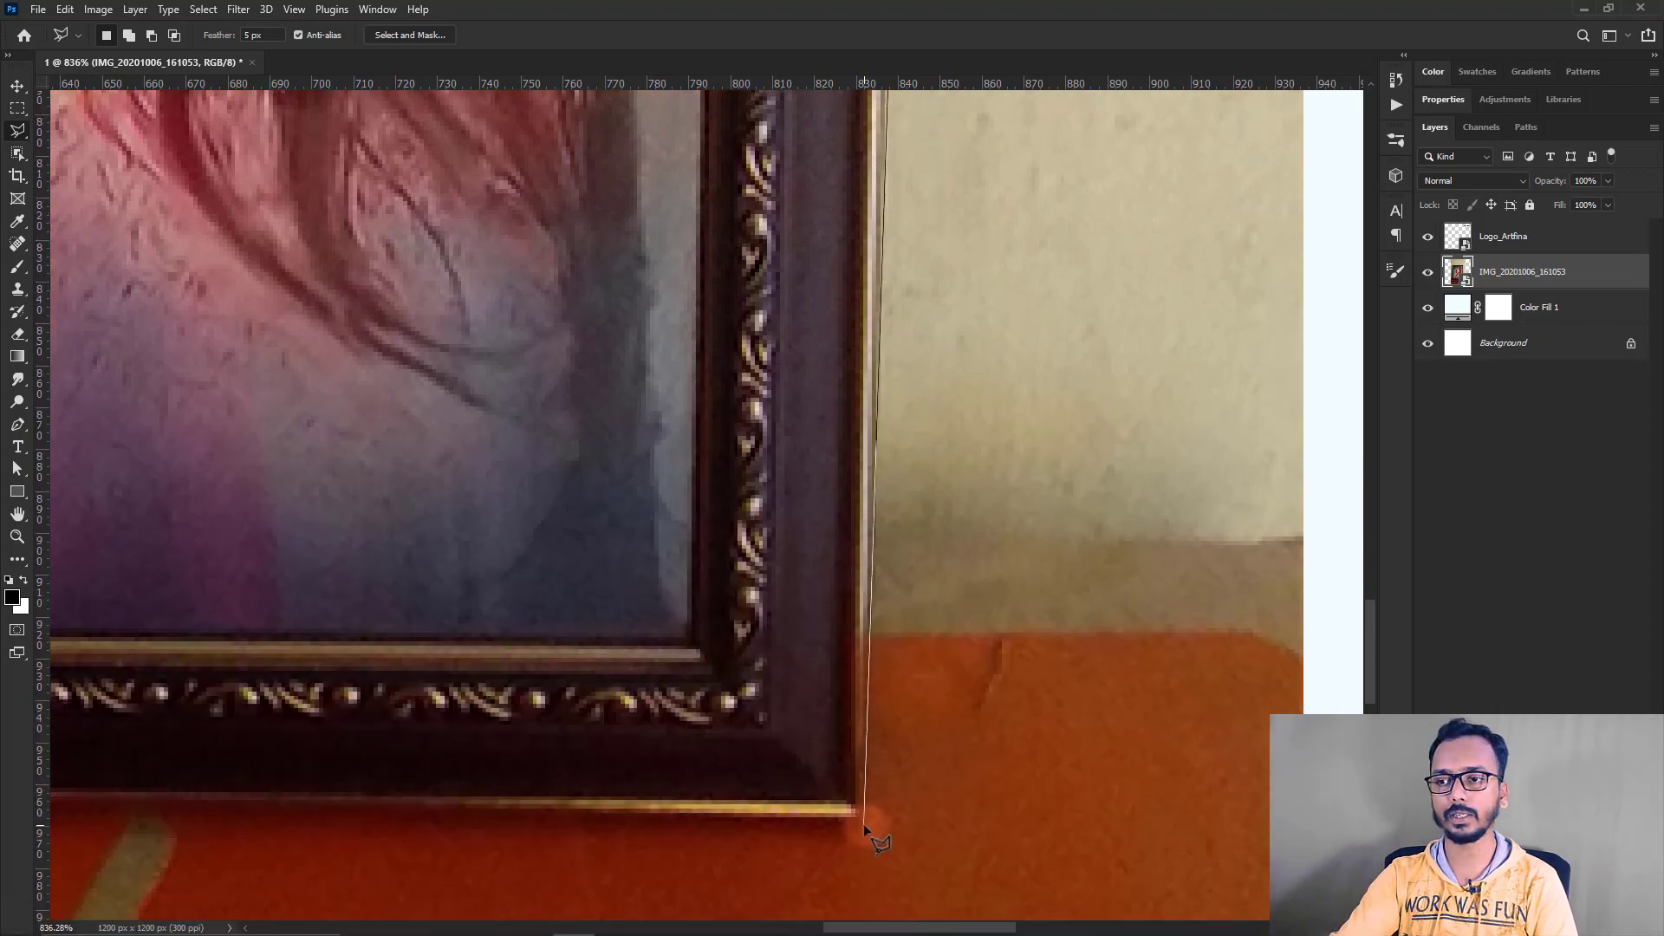
click(863, 824)
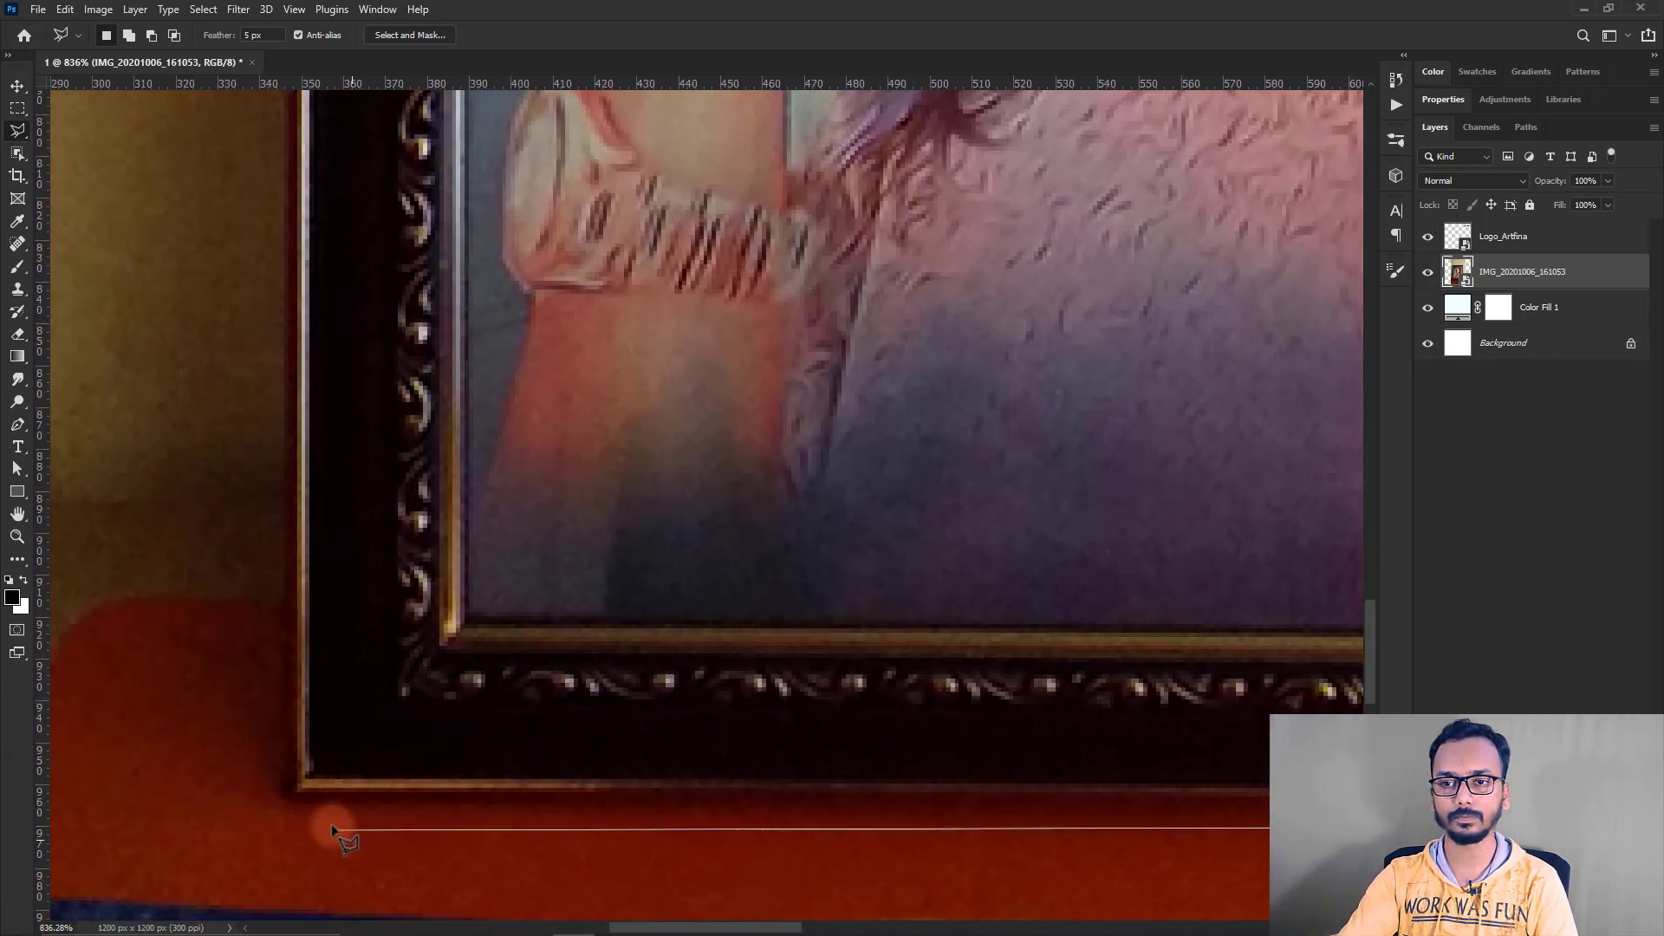
click(295, 831)
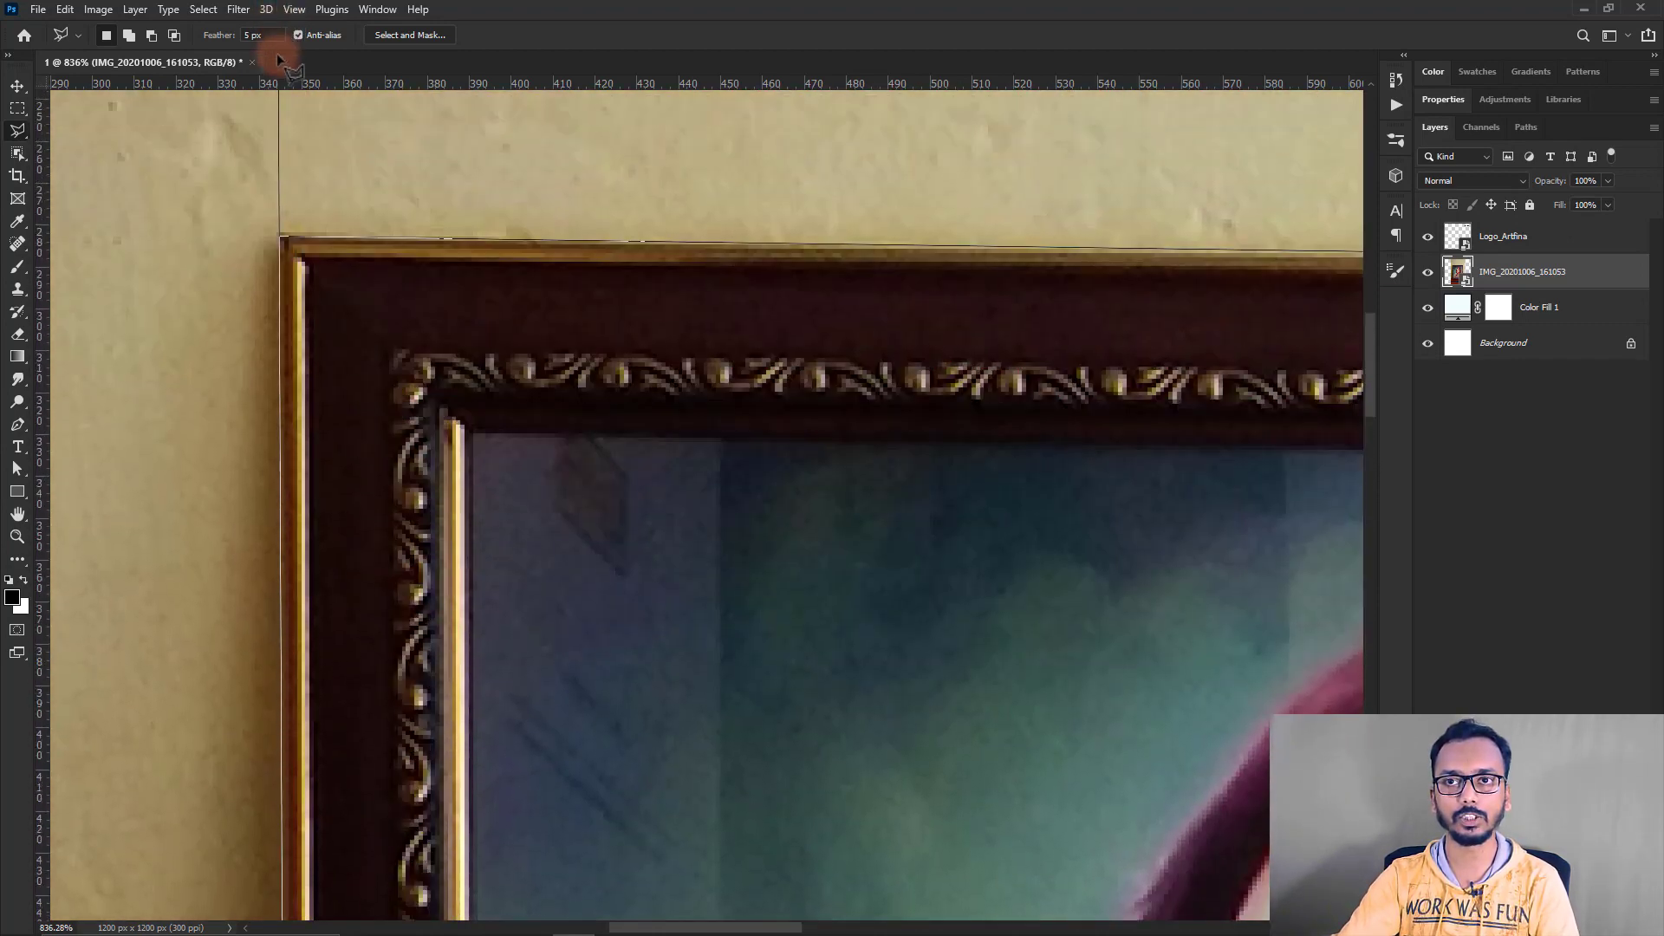
click(279, 274)
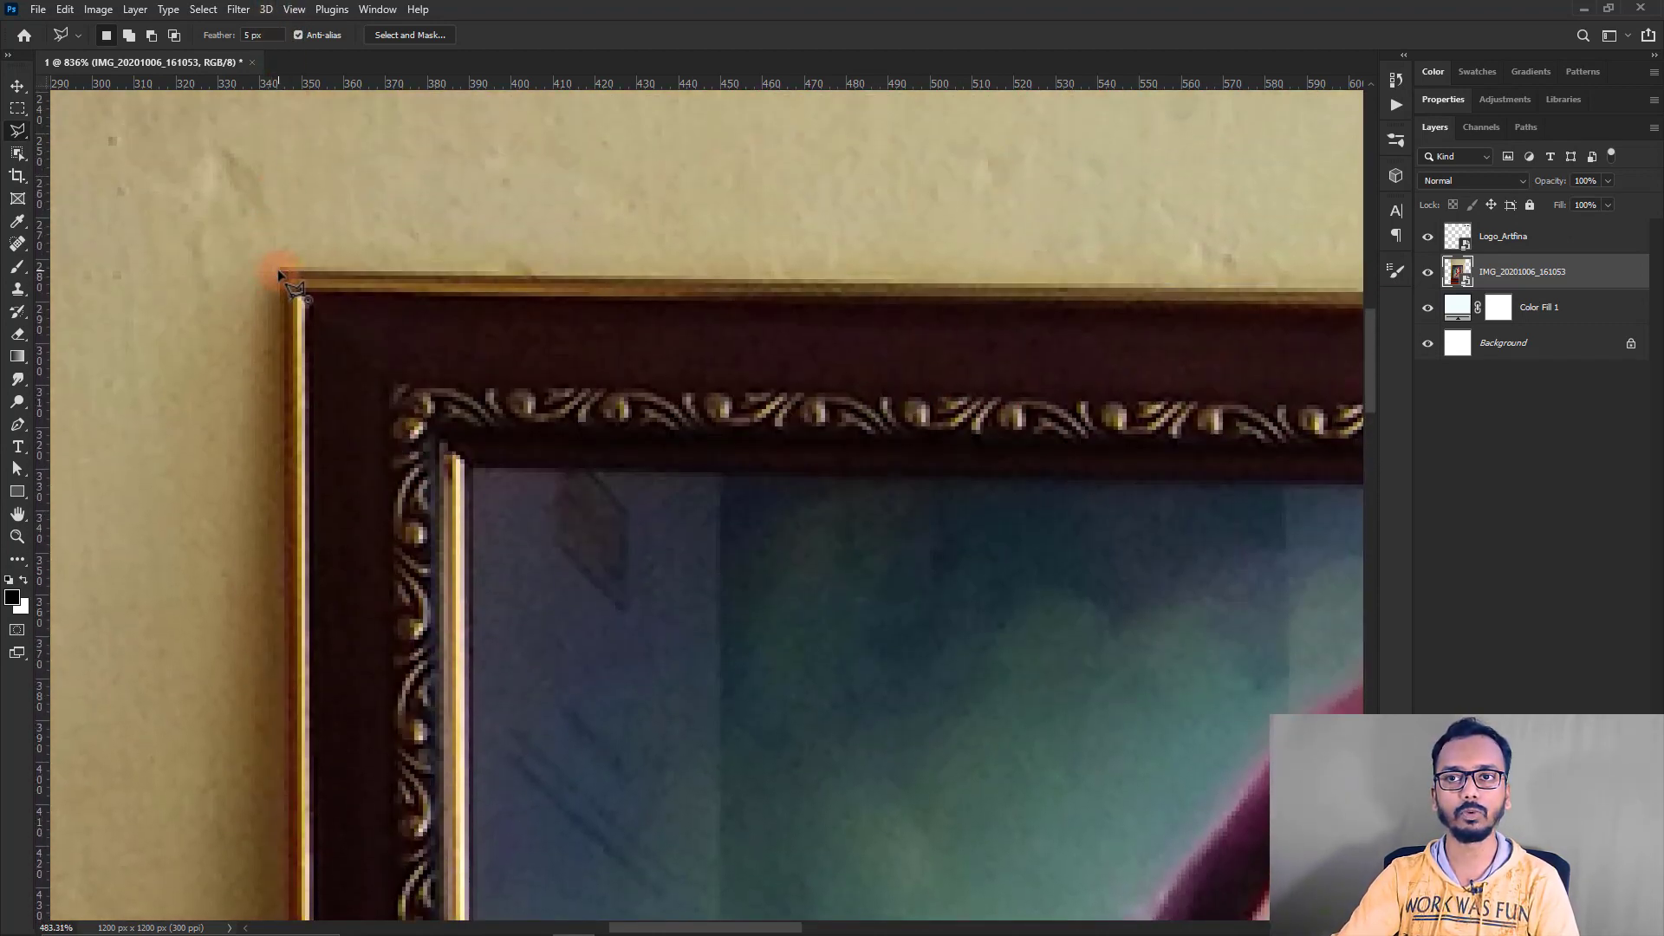
Step: Zoom back out to view the whole frame selection
scroll(286, 277, down, 10)
scroll(440, 384, down, 2)
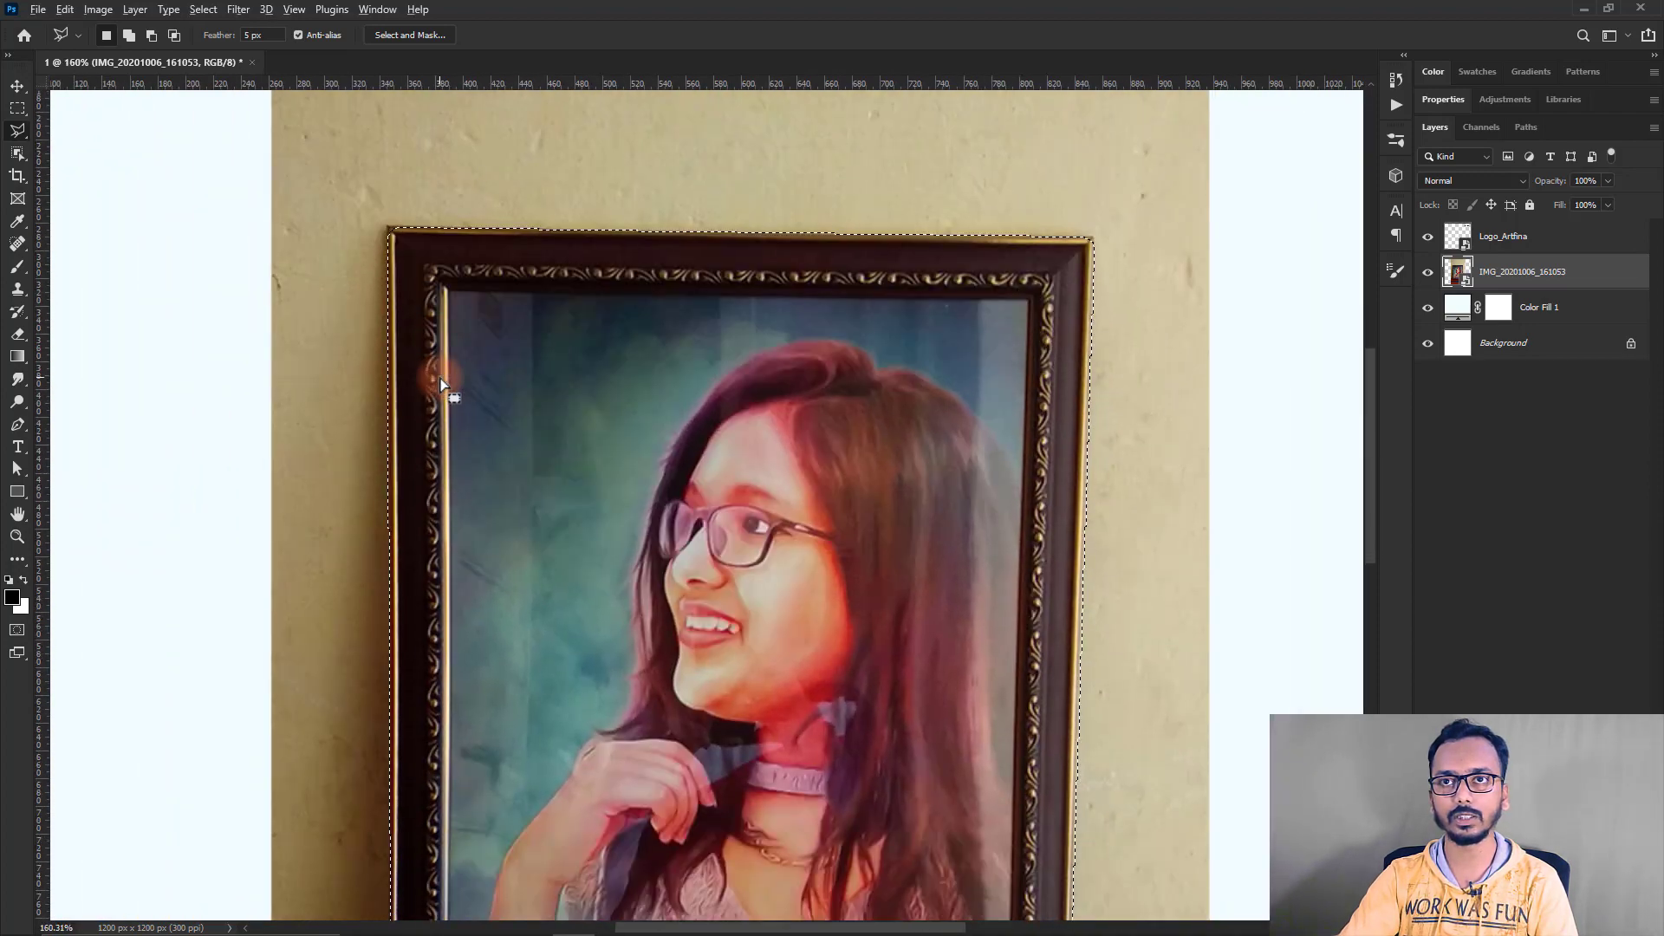
scroll(444, 384, down, 2)
scroll(448, 384, down, 1)
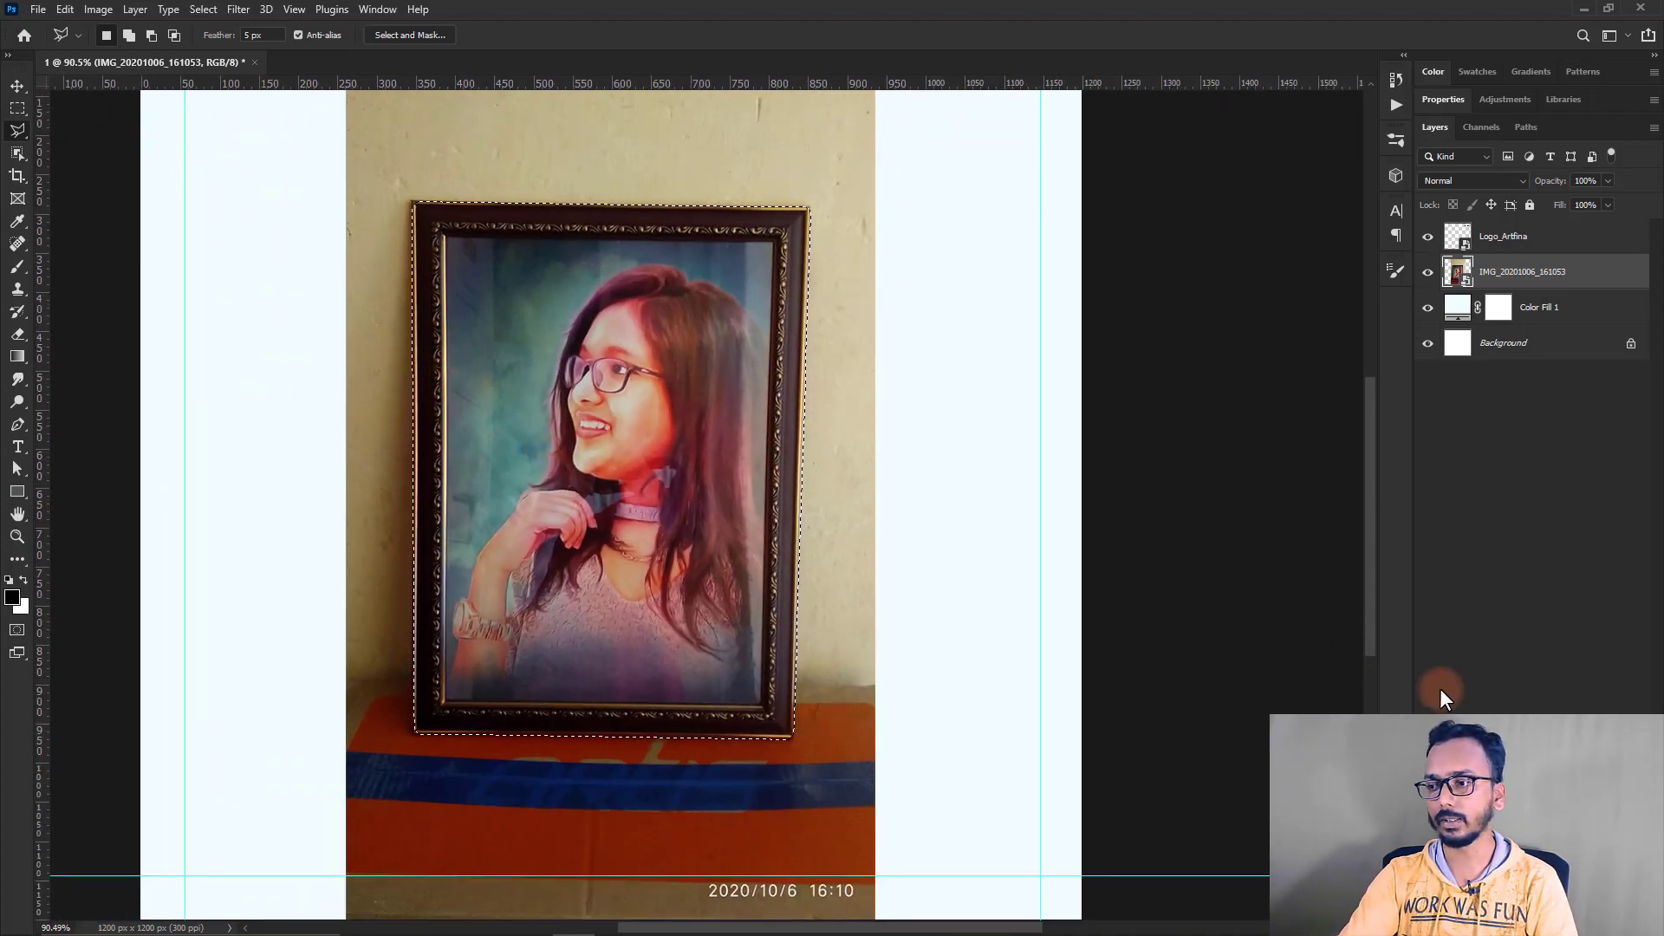
click(1246, 587)
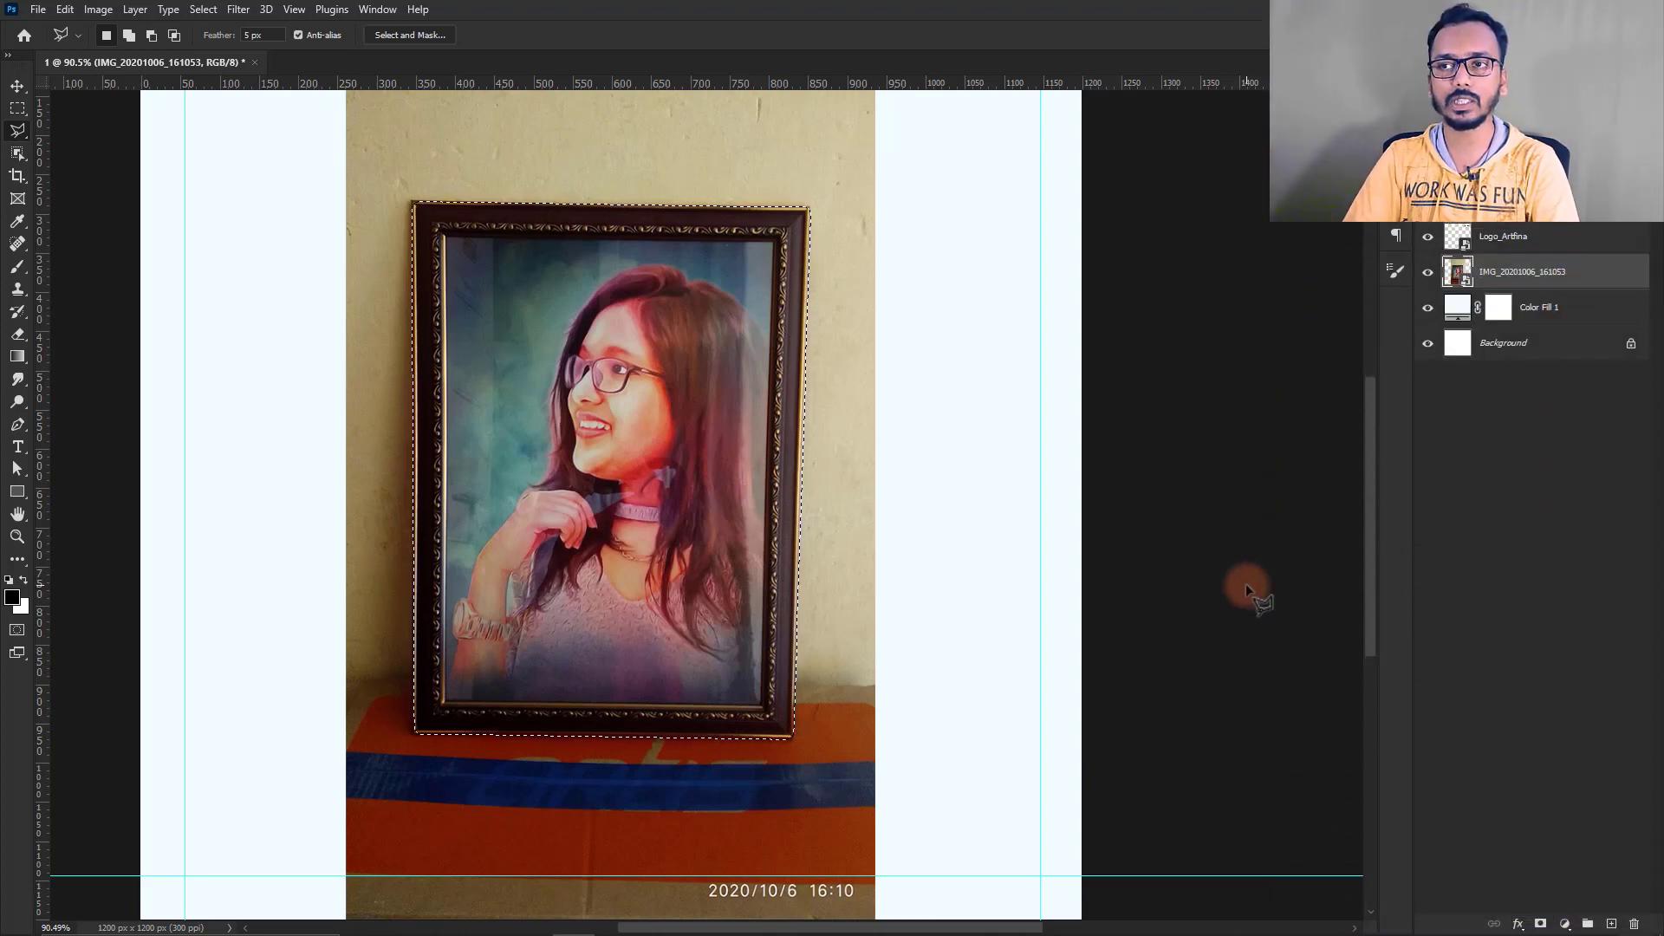
Step: Mask out everything around the frame and move the portrait right and slightly down
click(1541, 925)
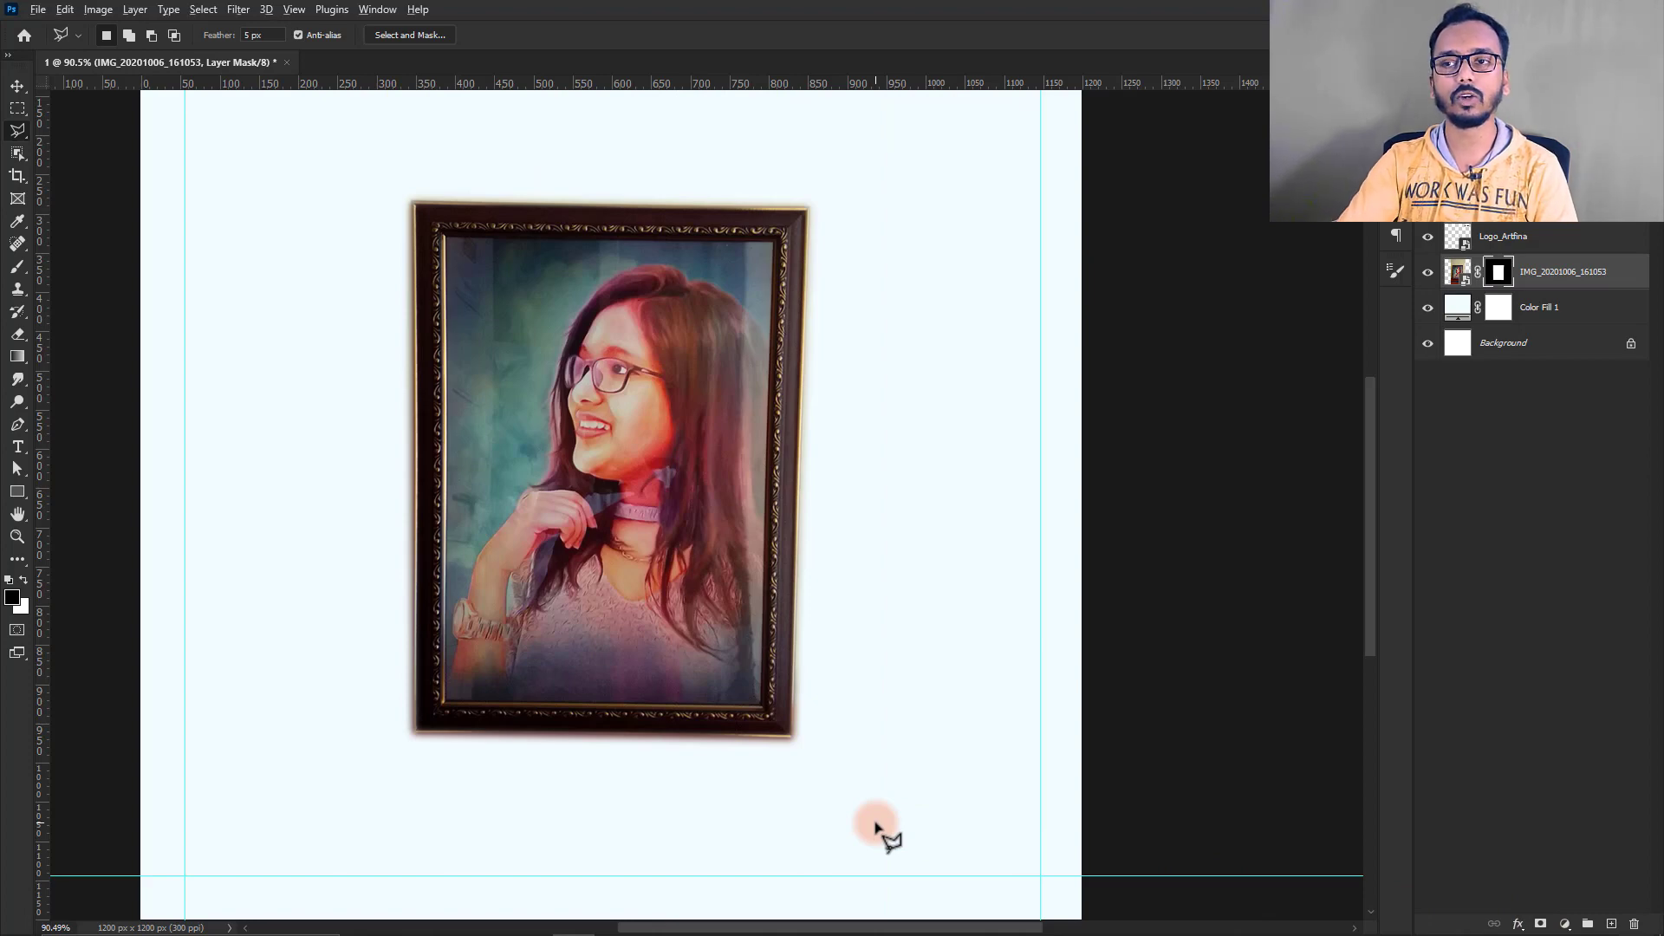
scroll(876, 828, down, 1)
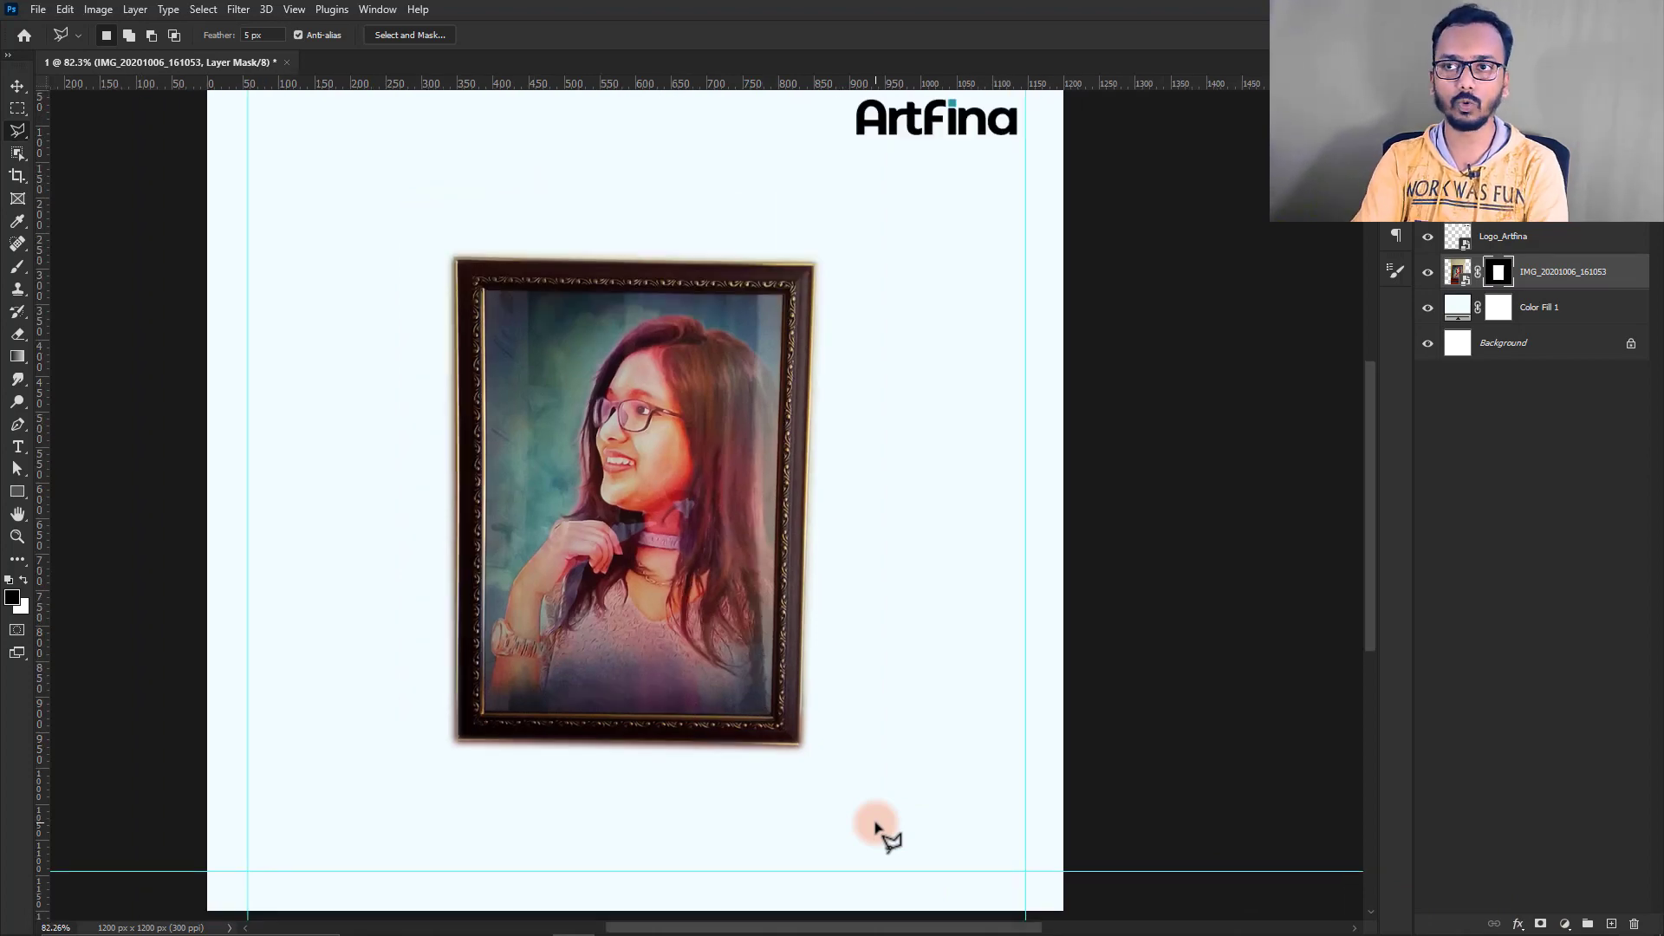
scroll(408, 324, down, 1)
key(v)
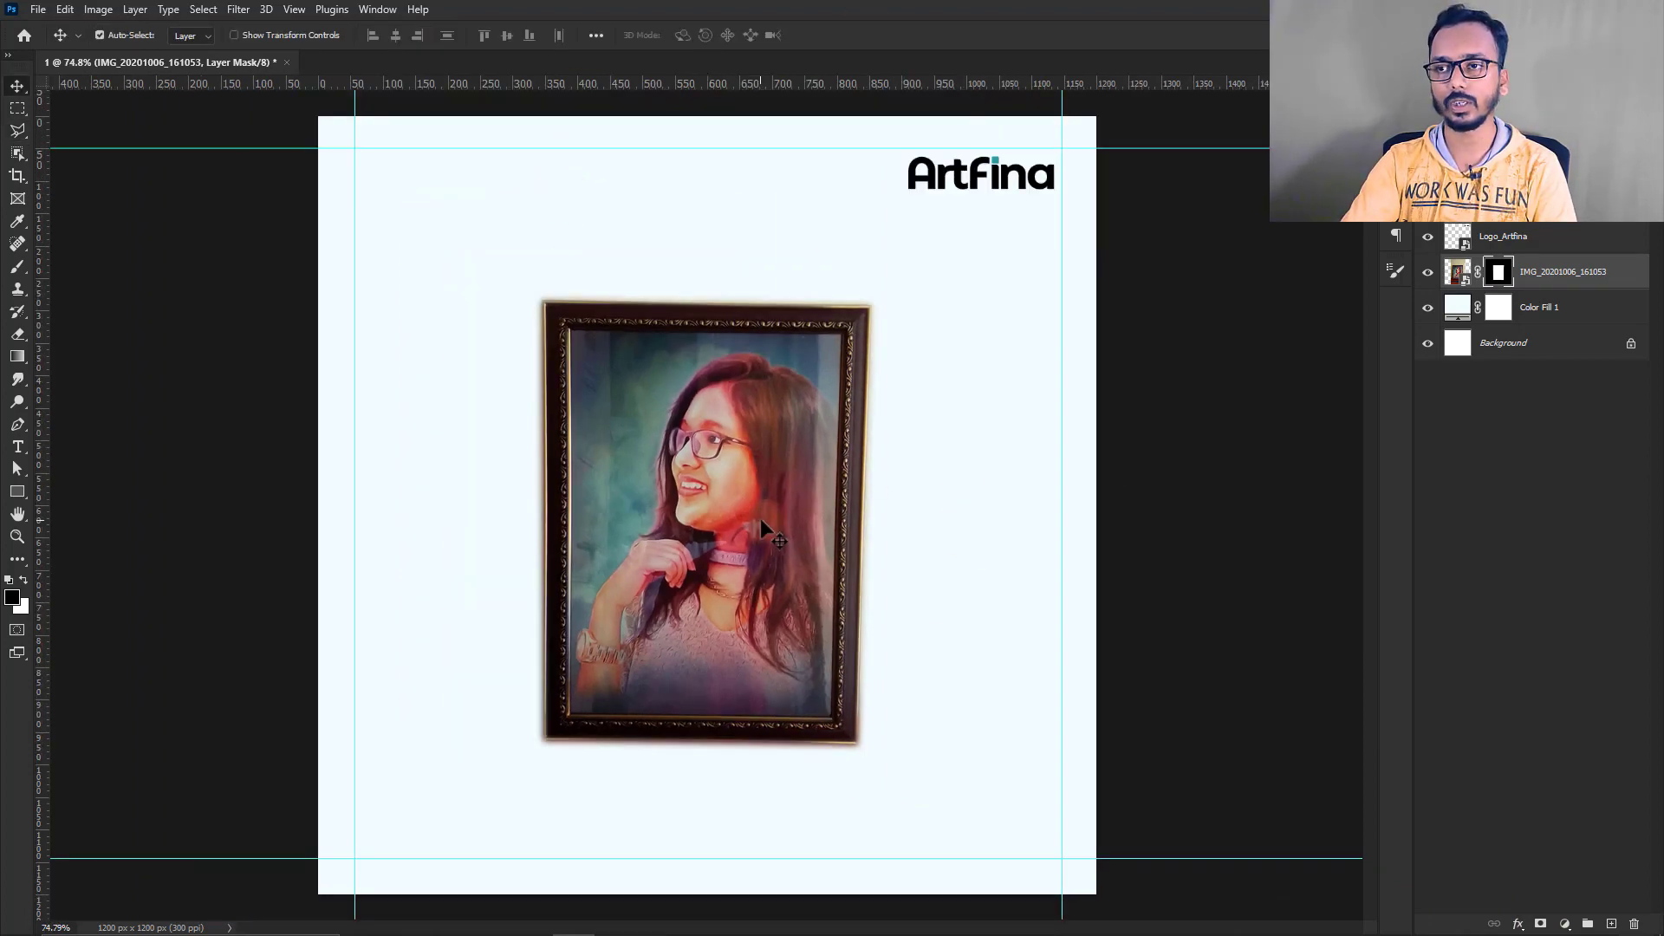
mouse_move(795, 524)
mouse_down()
mouse_move(956, 558)
mouse_move(961, 533)
mouse_move(938, 552)
mouse_move(960, 576)
mouse_move(919, 550)
mouse_up()
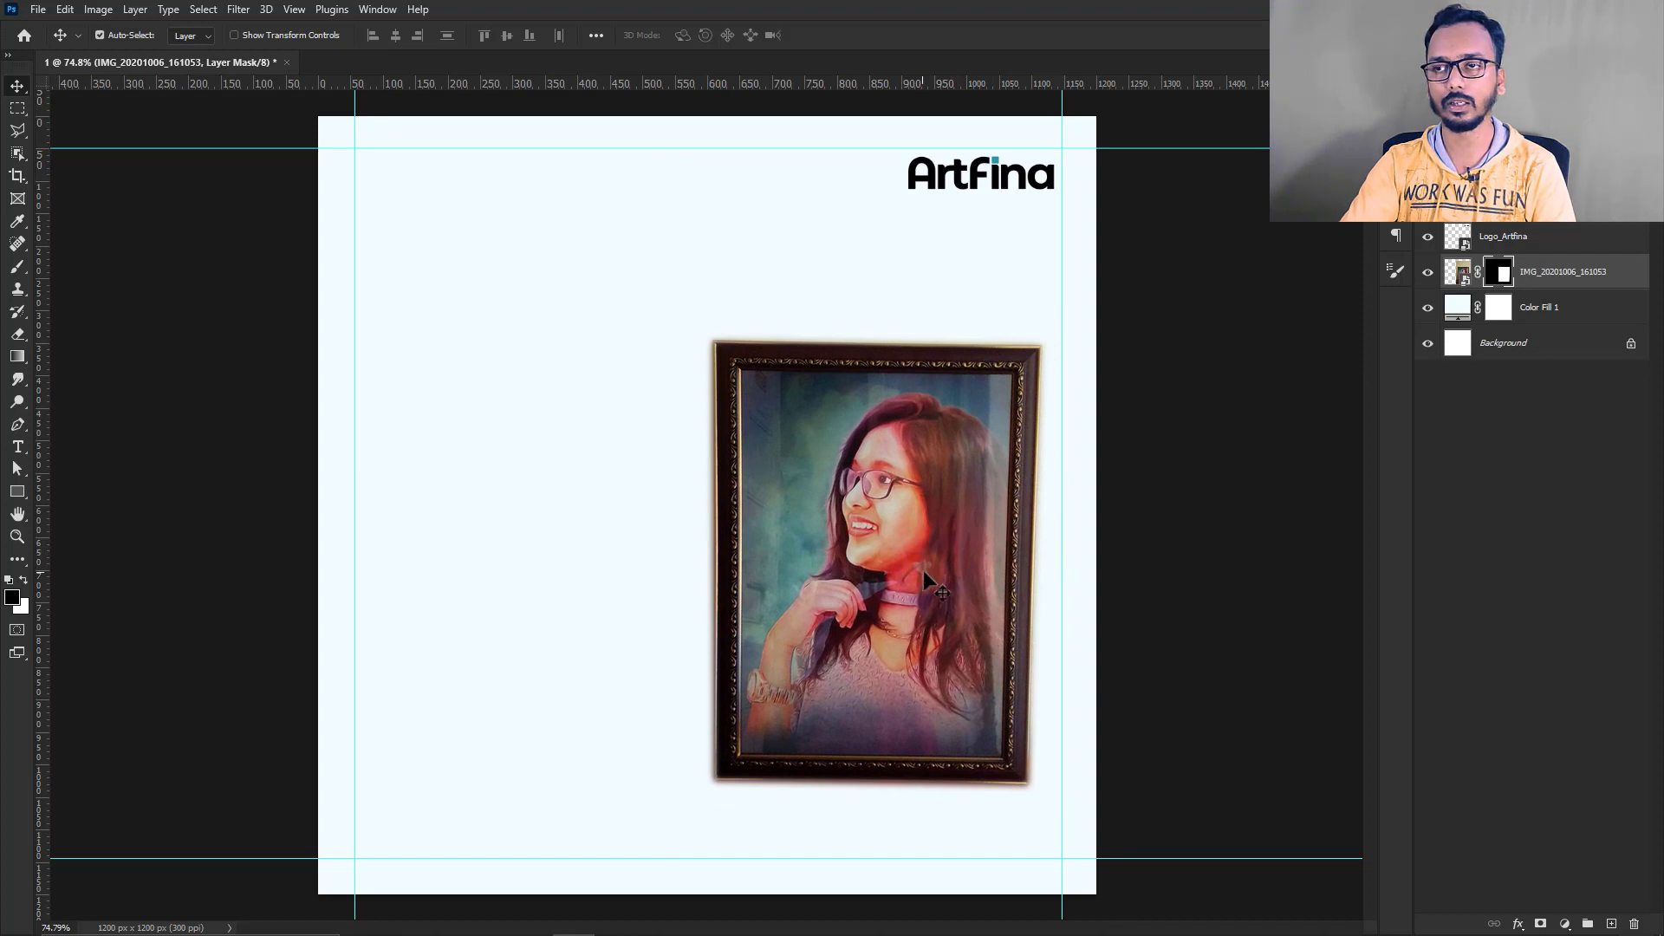
key(shift+Down)
key(shift+Down)
key(shift+Down)
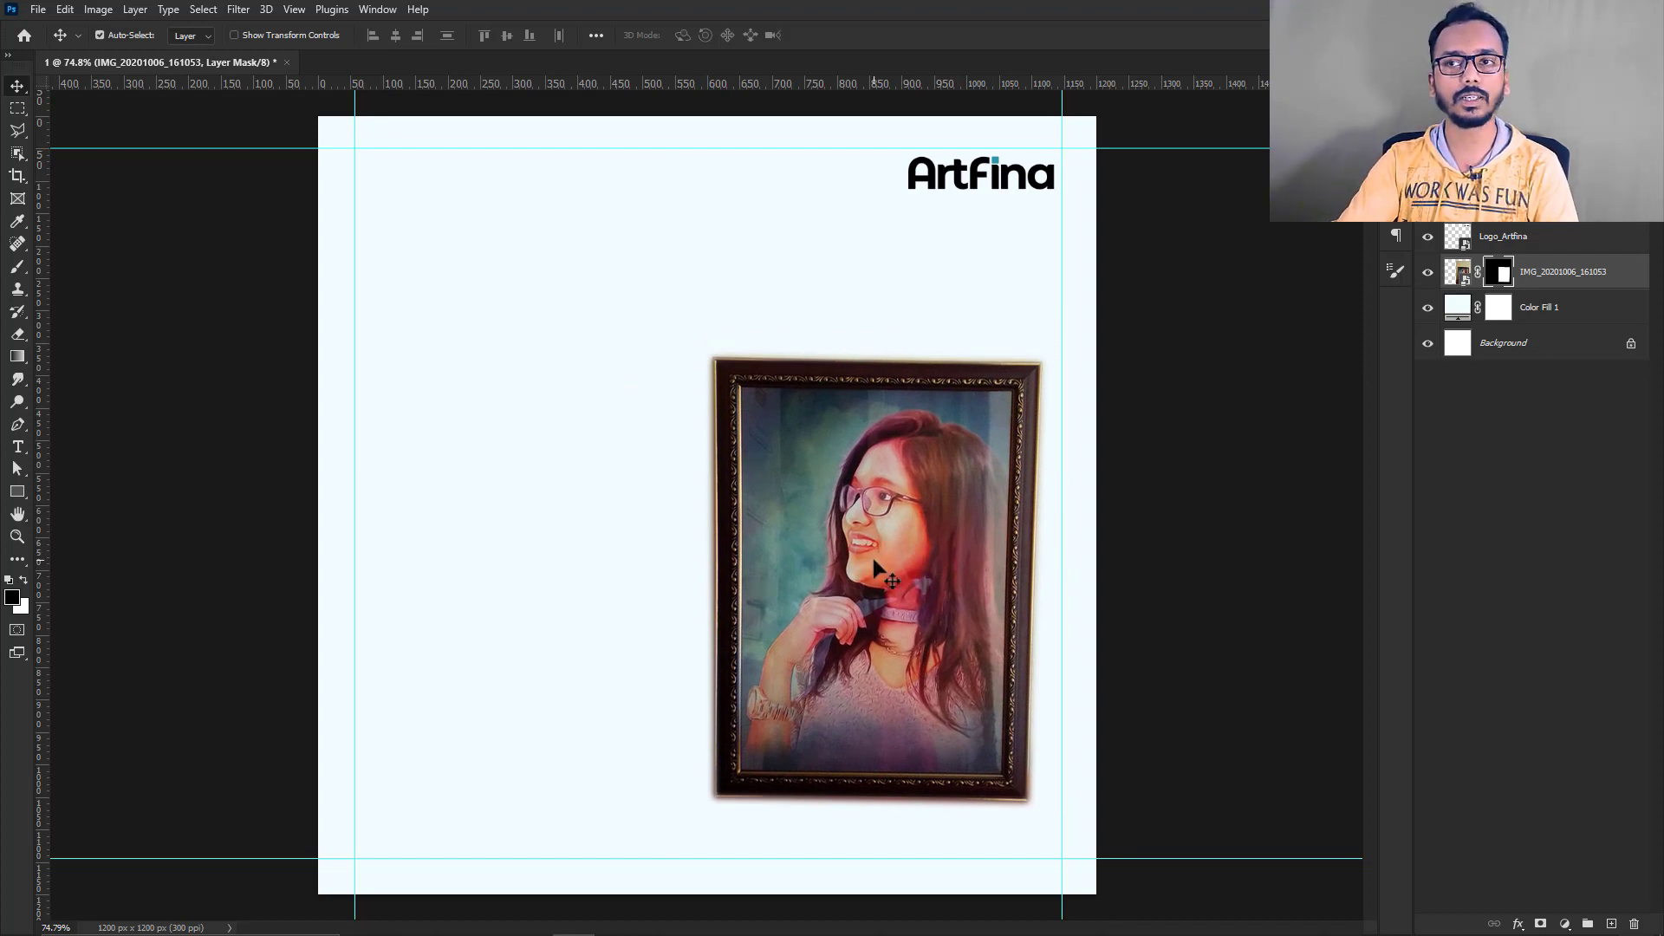
click(924, 367)
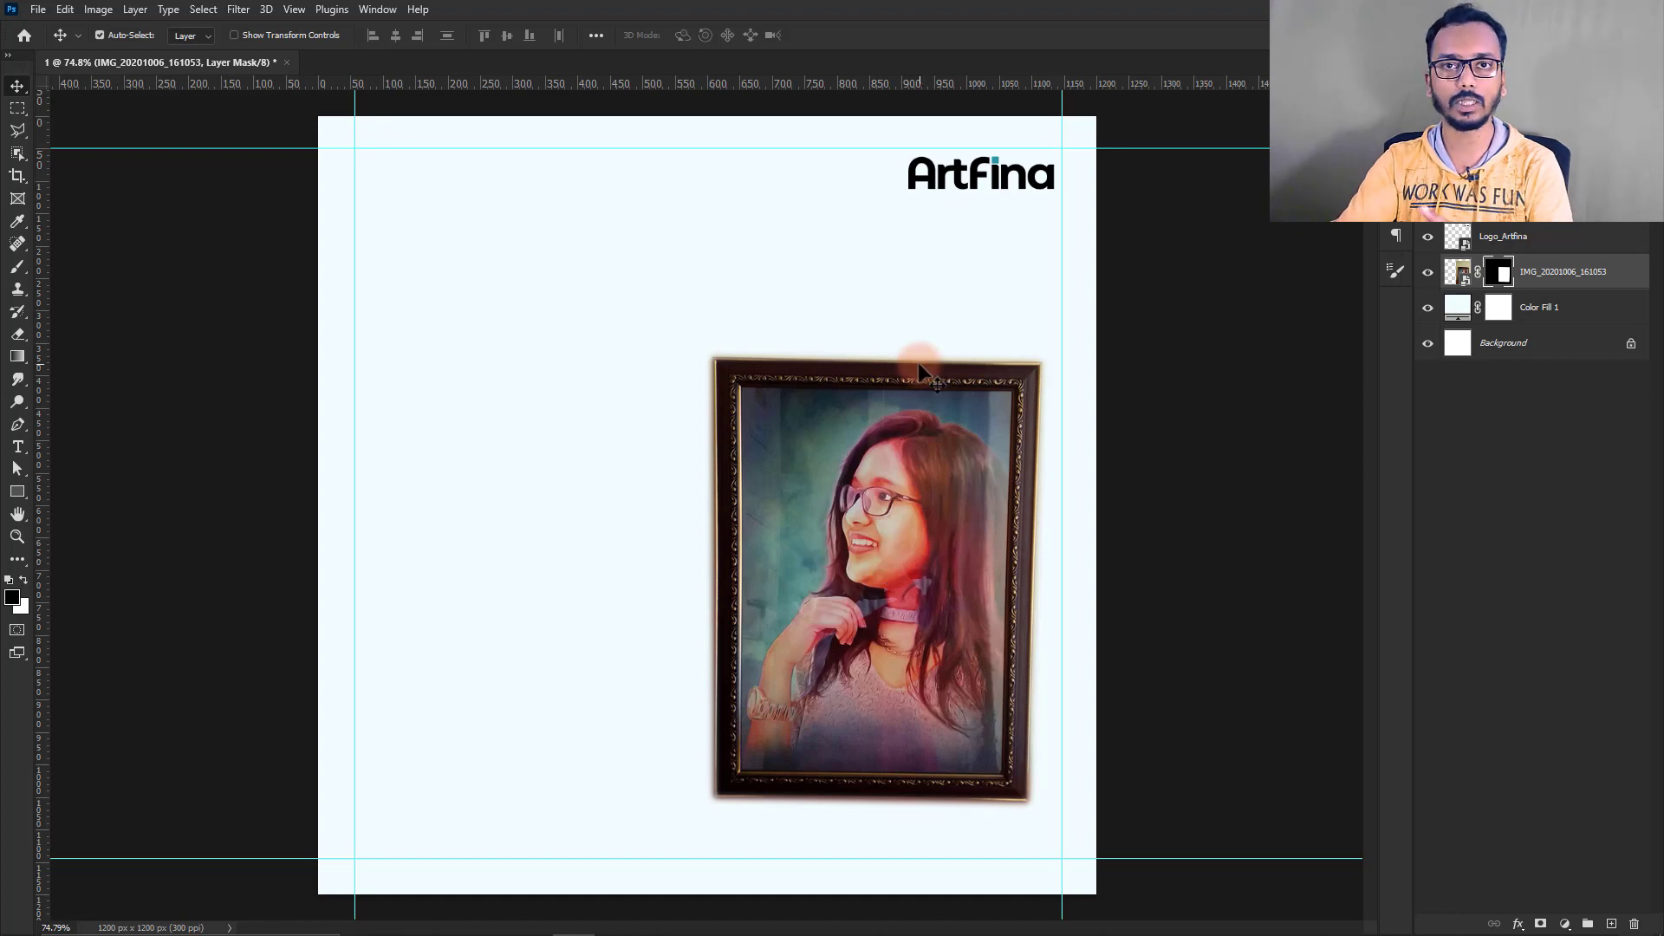
Step: Open the text file and copy the Photo to Painting title
click(549, 919)
double_click(685, 260)
key(ctrl+a)
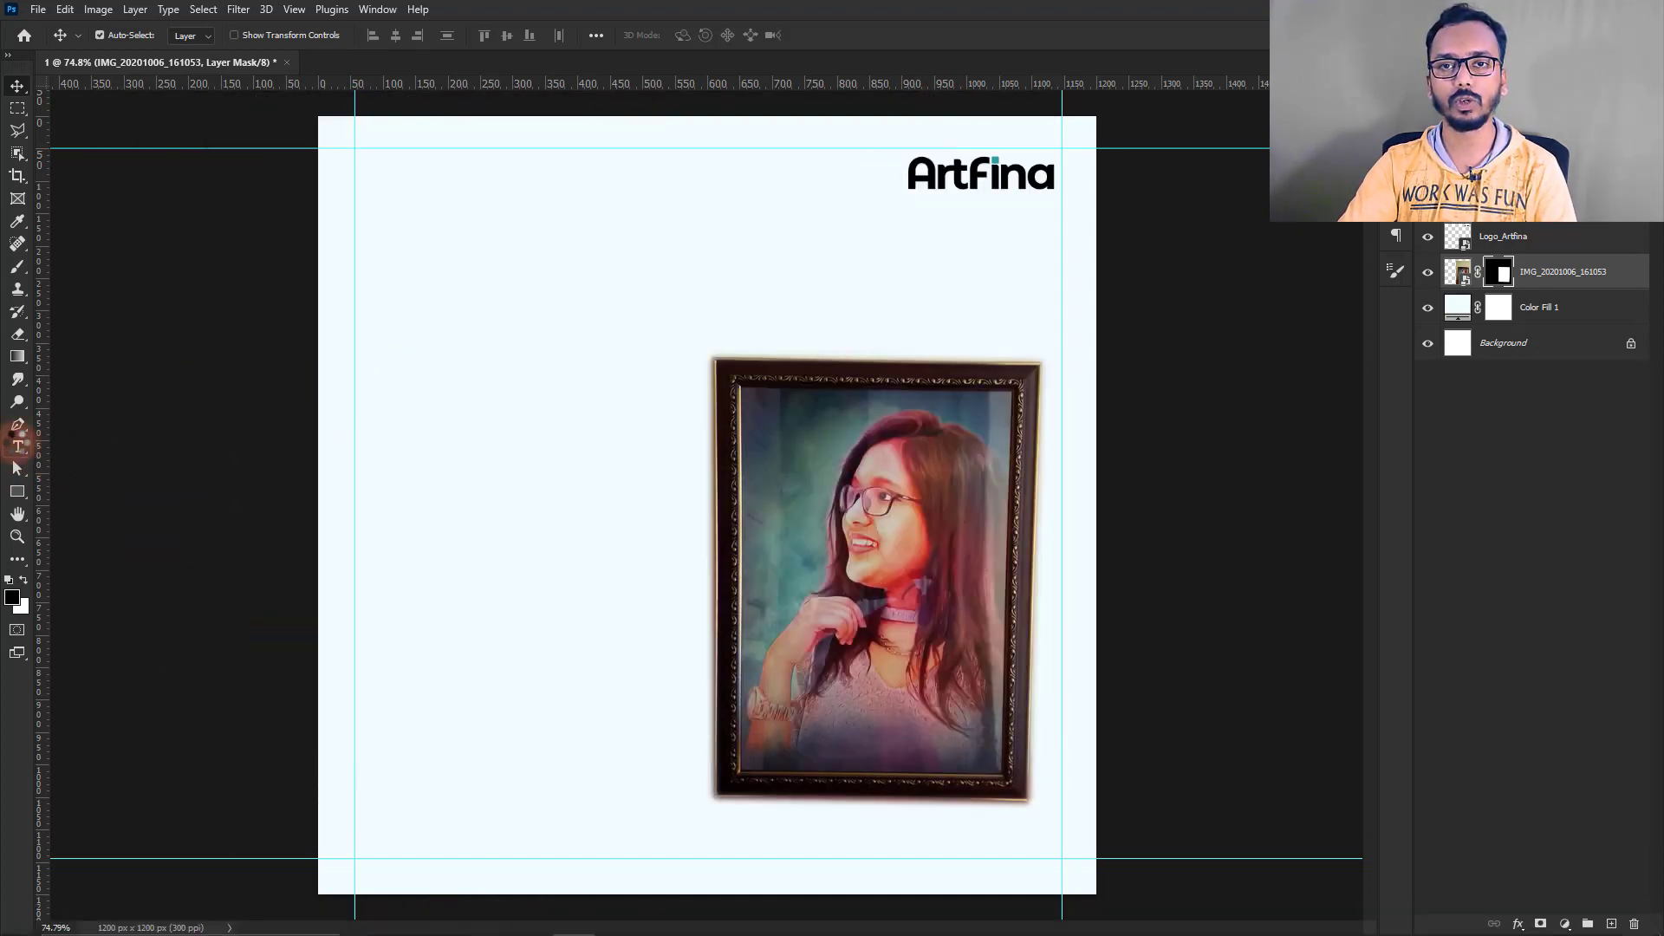
Step: Paste the Photo to Painting title at upper left and shrink it from 93 pt to 22 pt
click(17, 443)
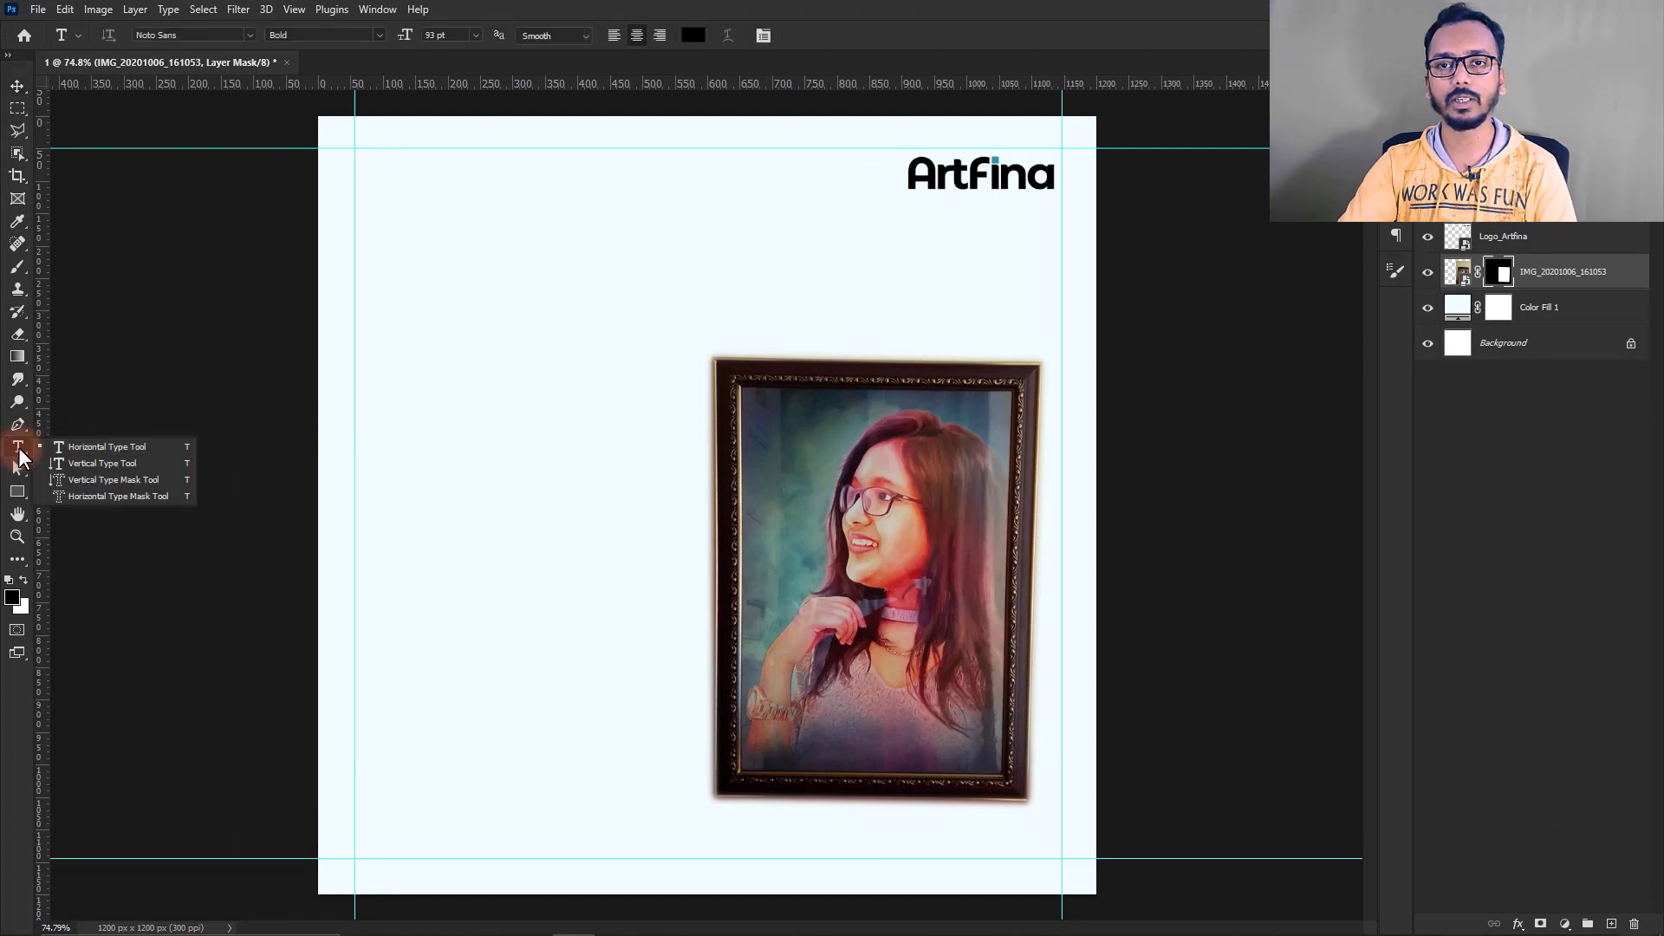
click(69, 446)
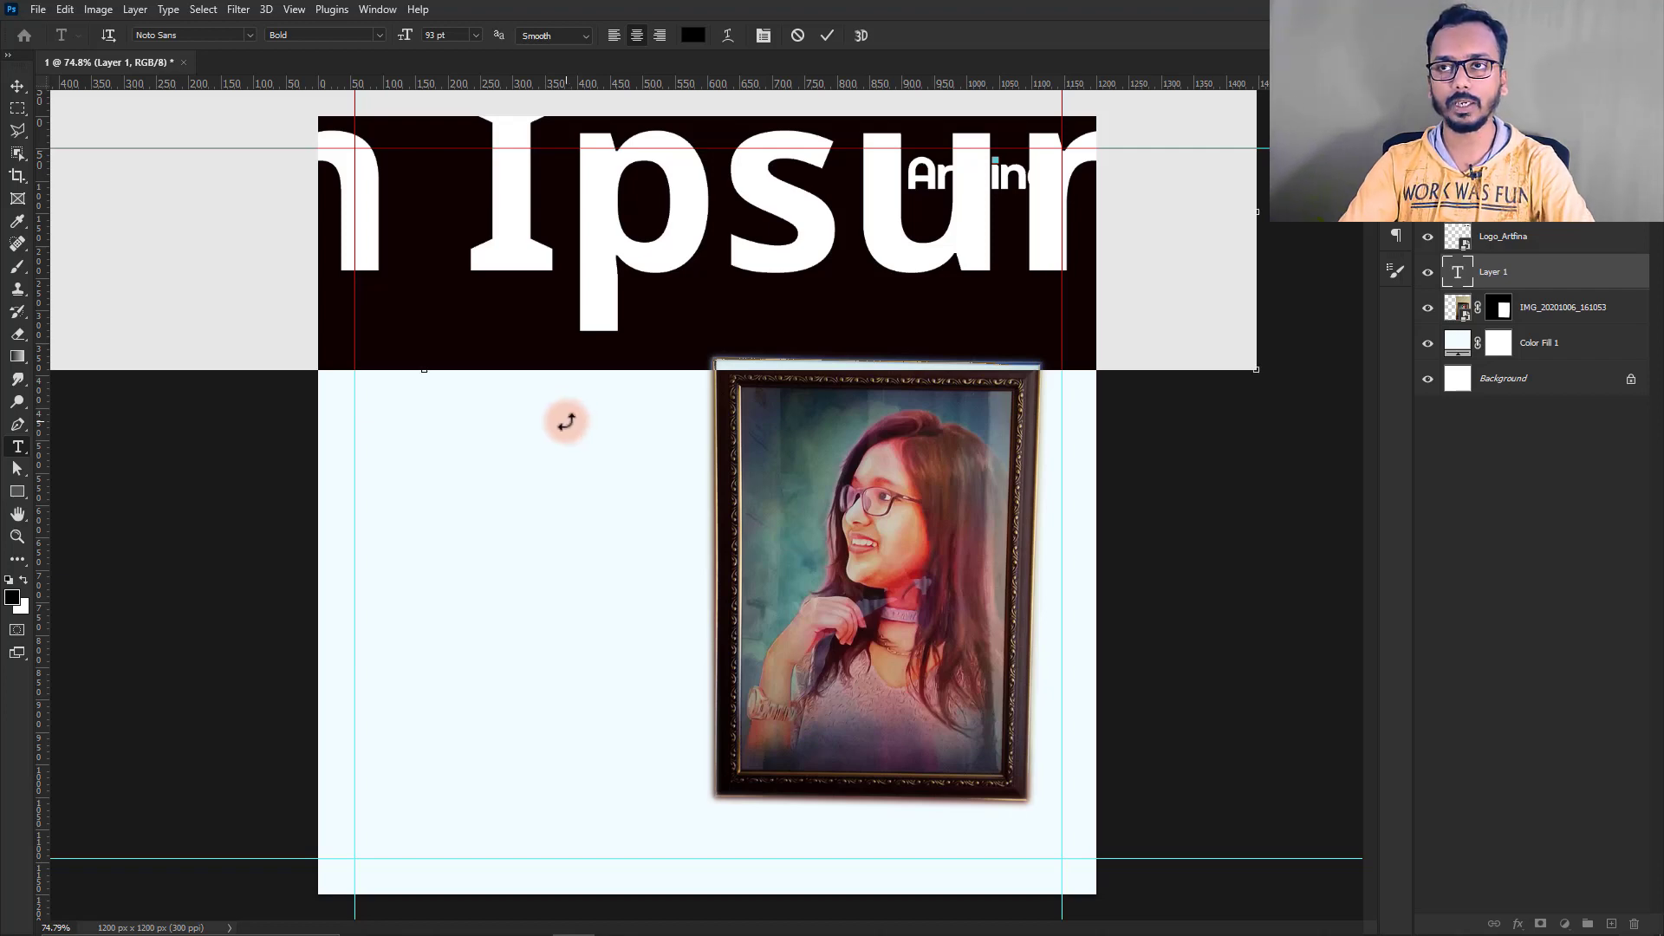
key(ctrl+v)
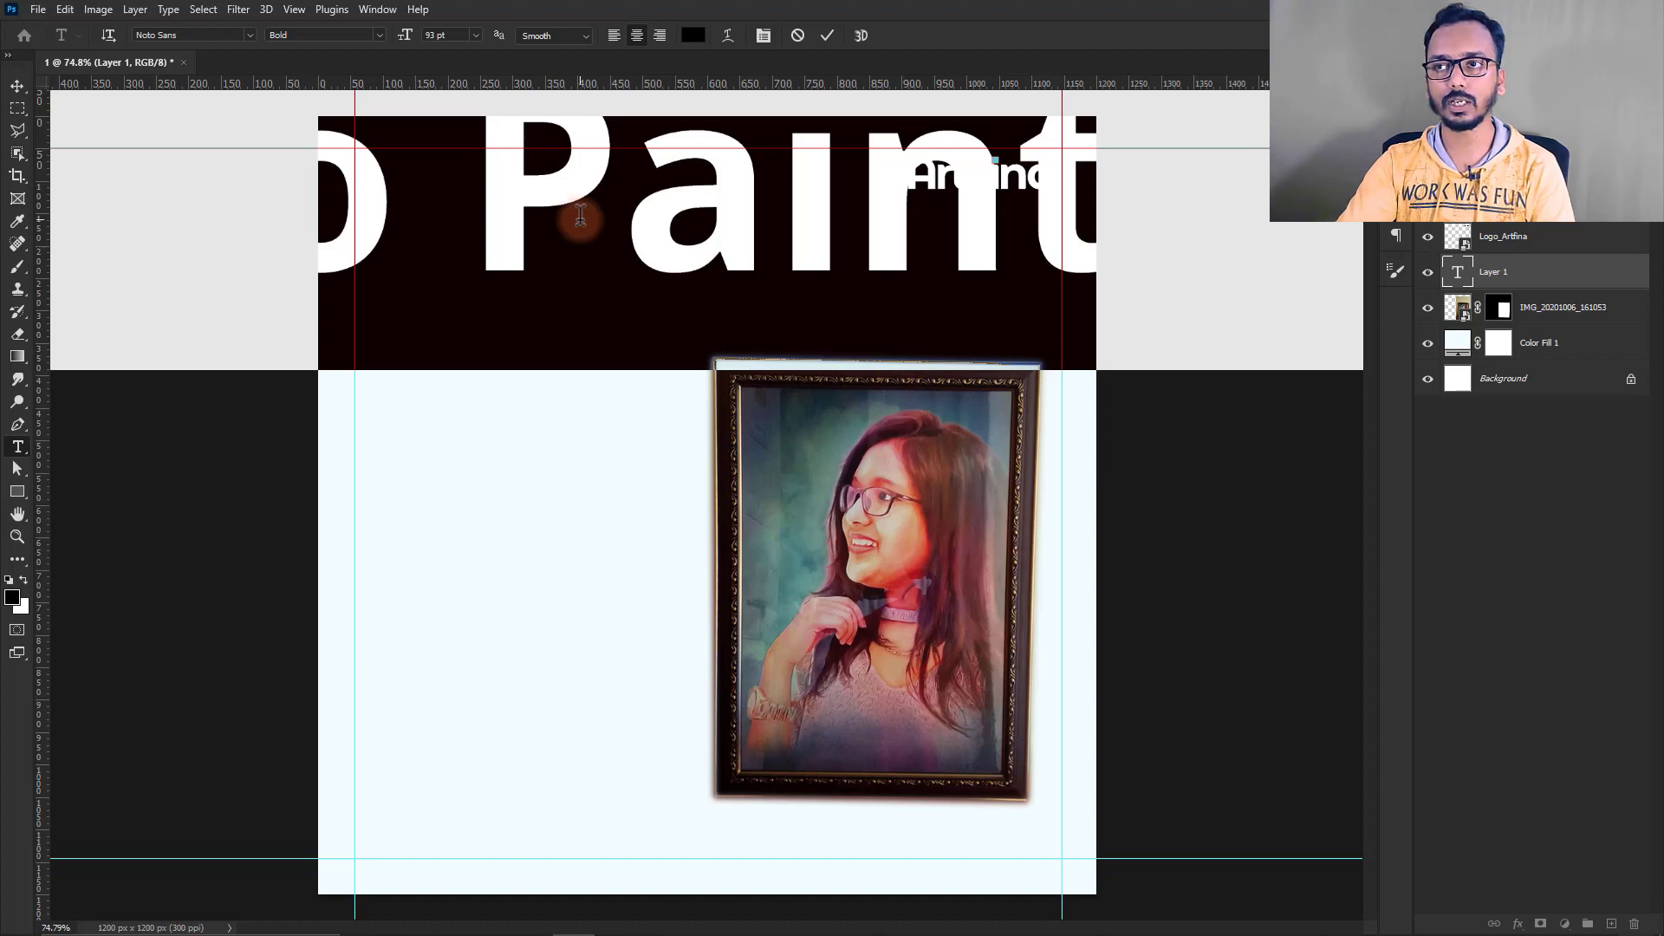
click(407, 44)
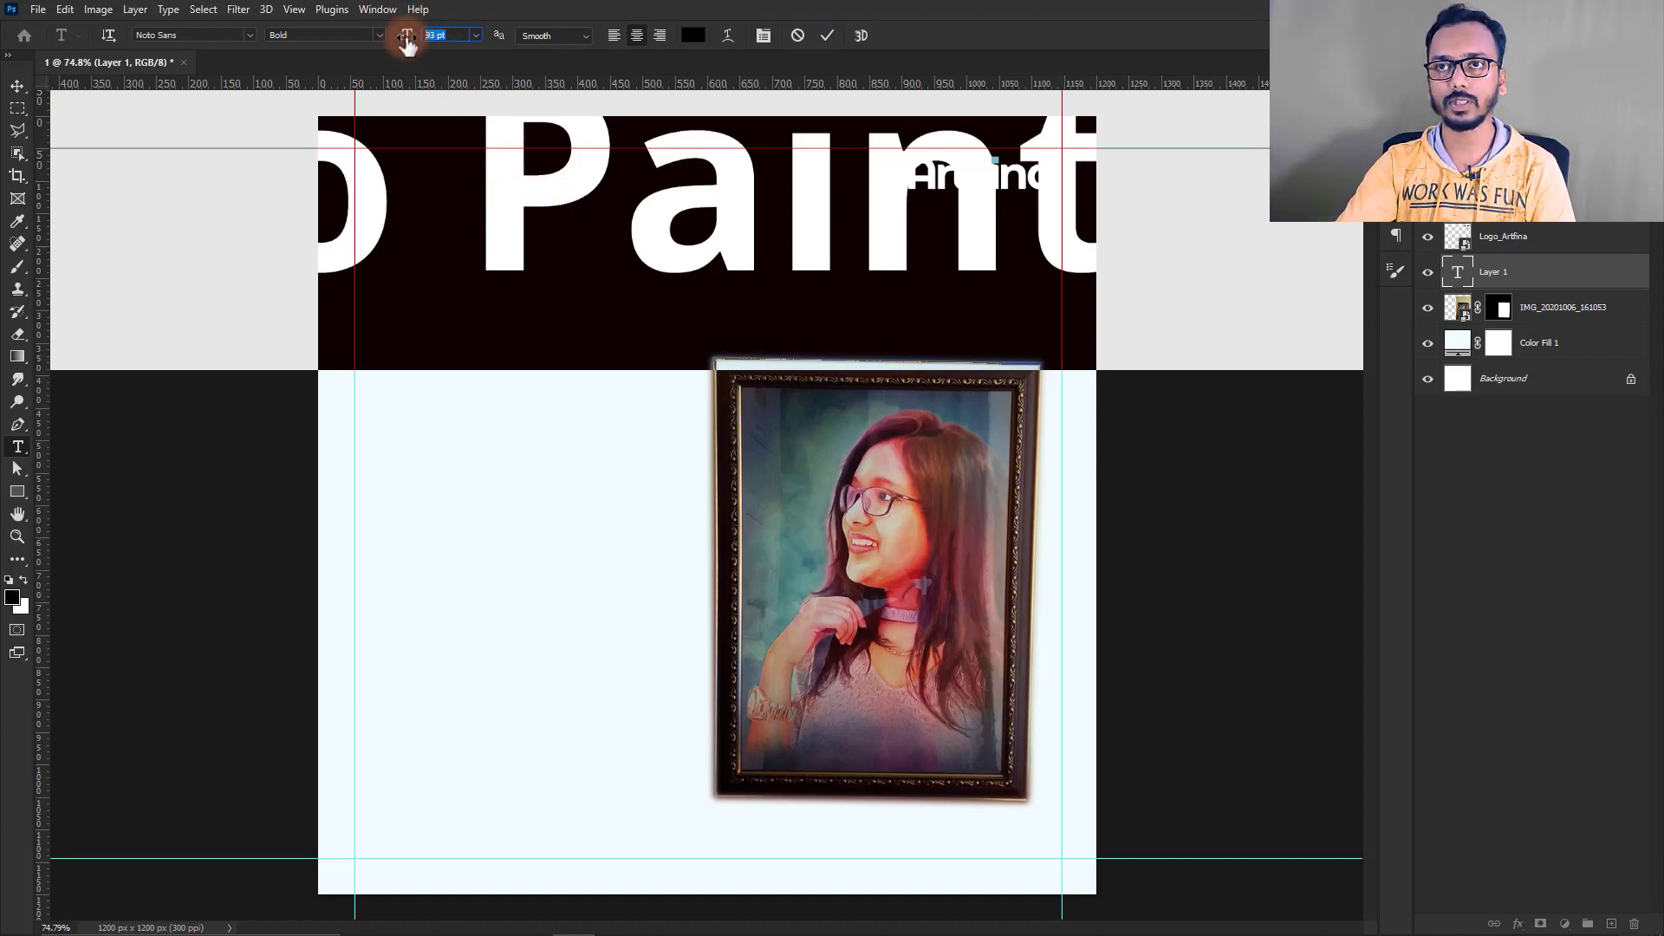
drag(403, 44, 326, 35)
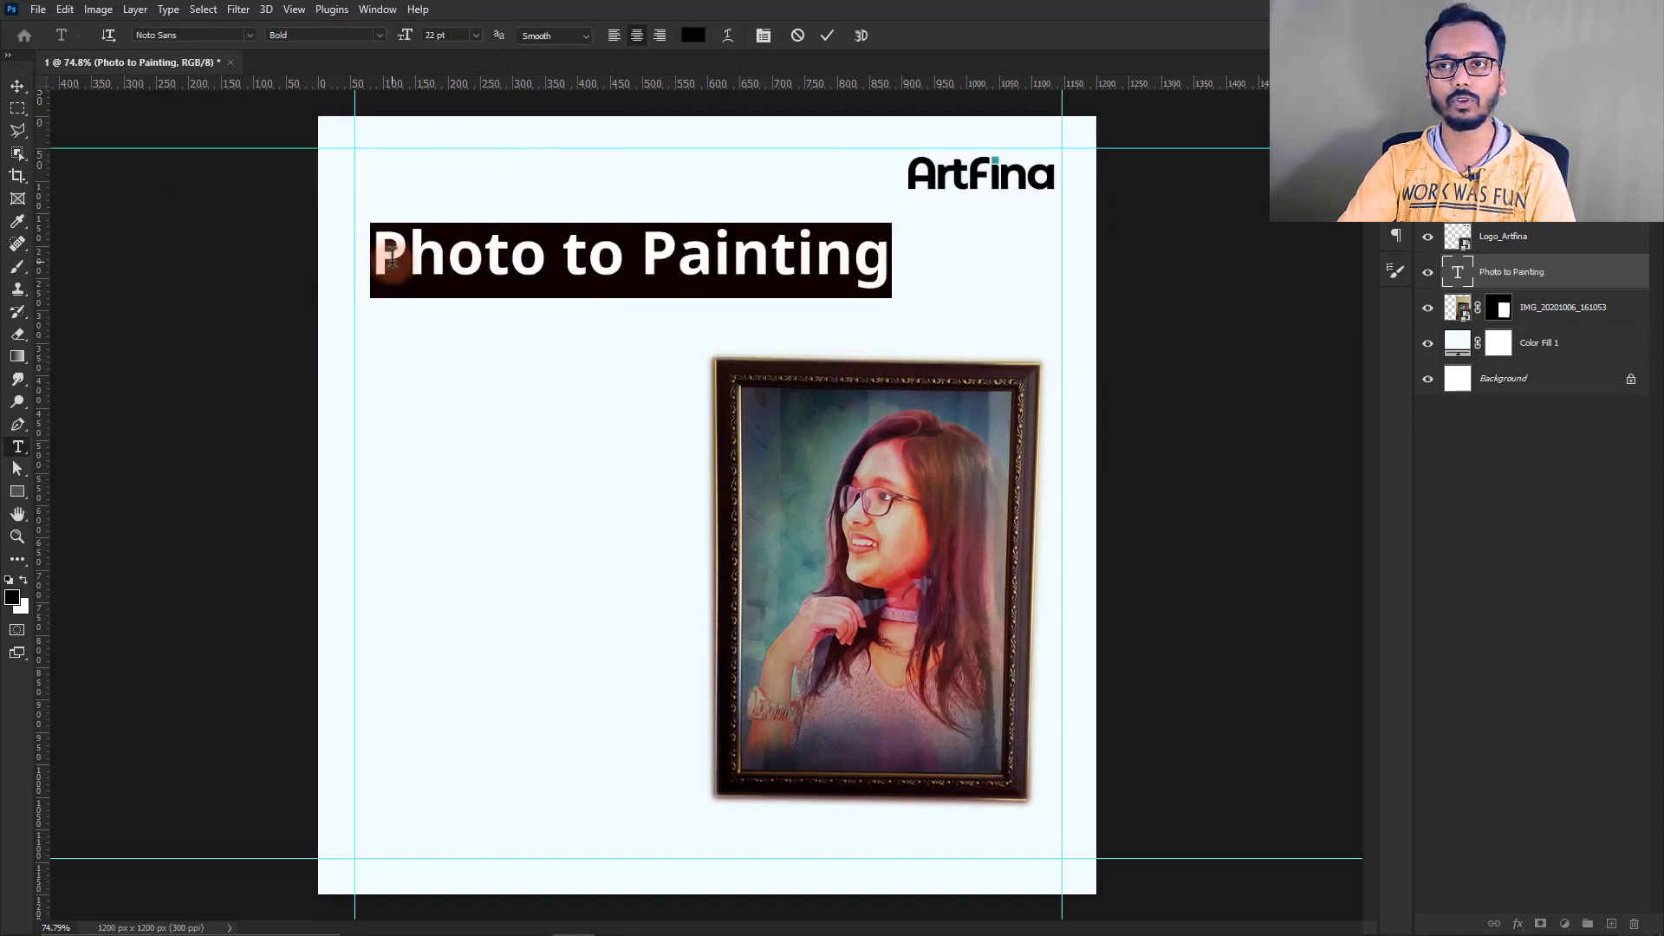
click(214, 36)
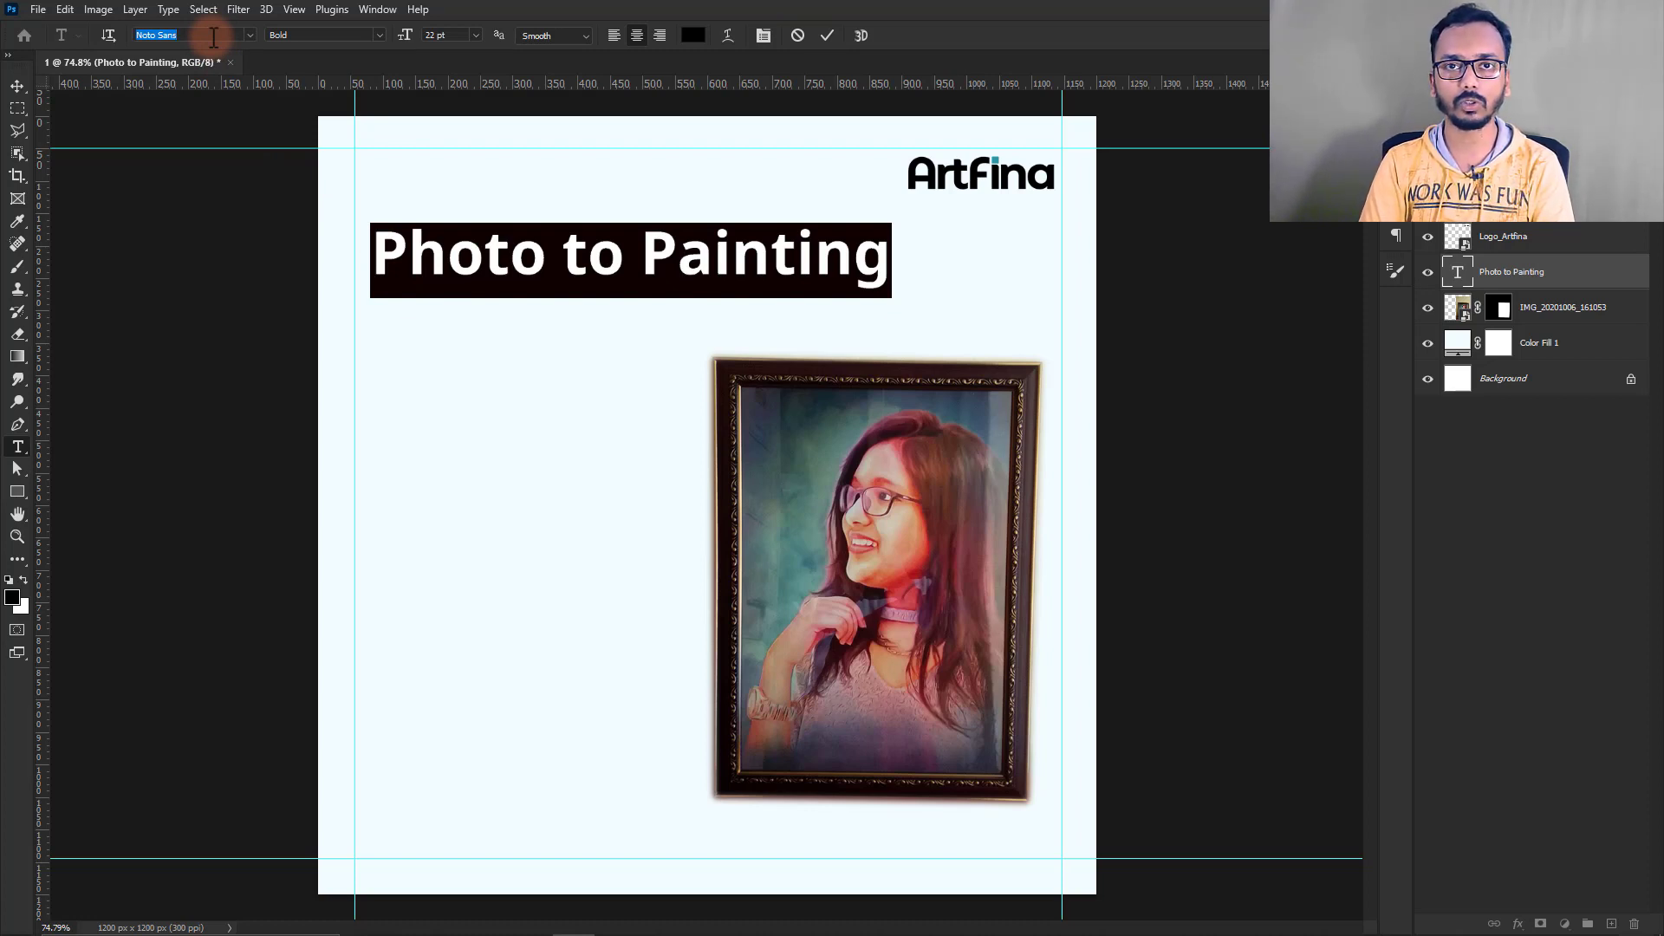
Step: Change the Photo to Painting title font to Montserrat Bold and select the whole line
text(Montserrat)
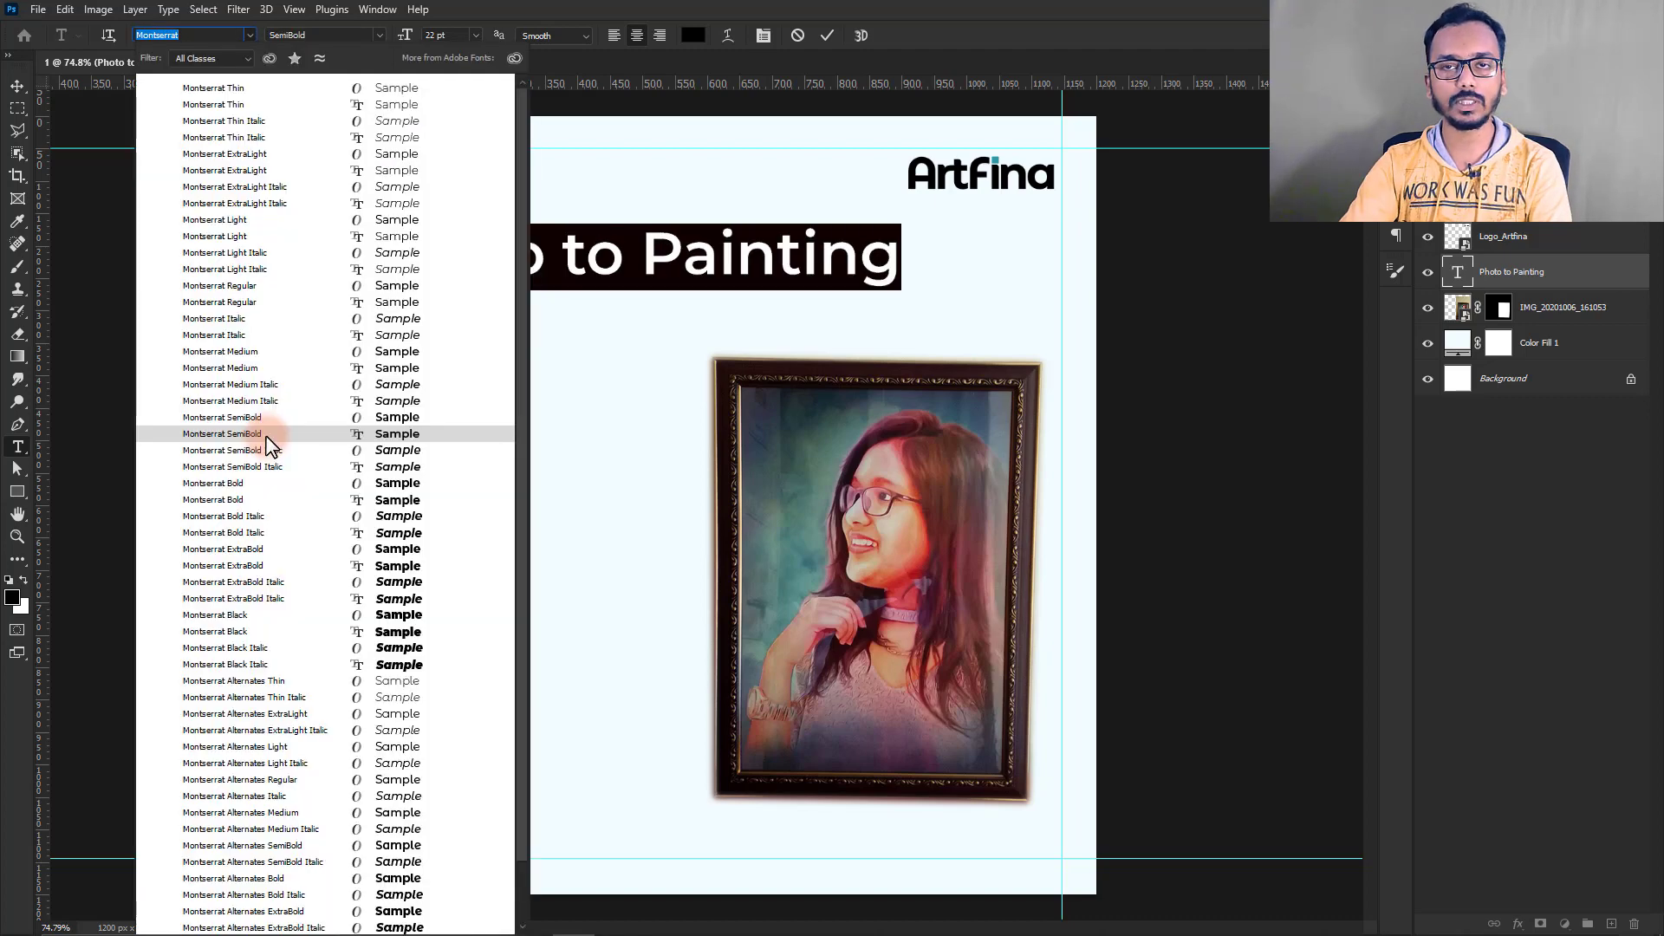
click(268, 439)
click(664, 277)
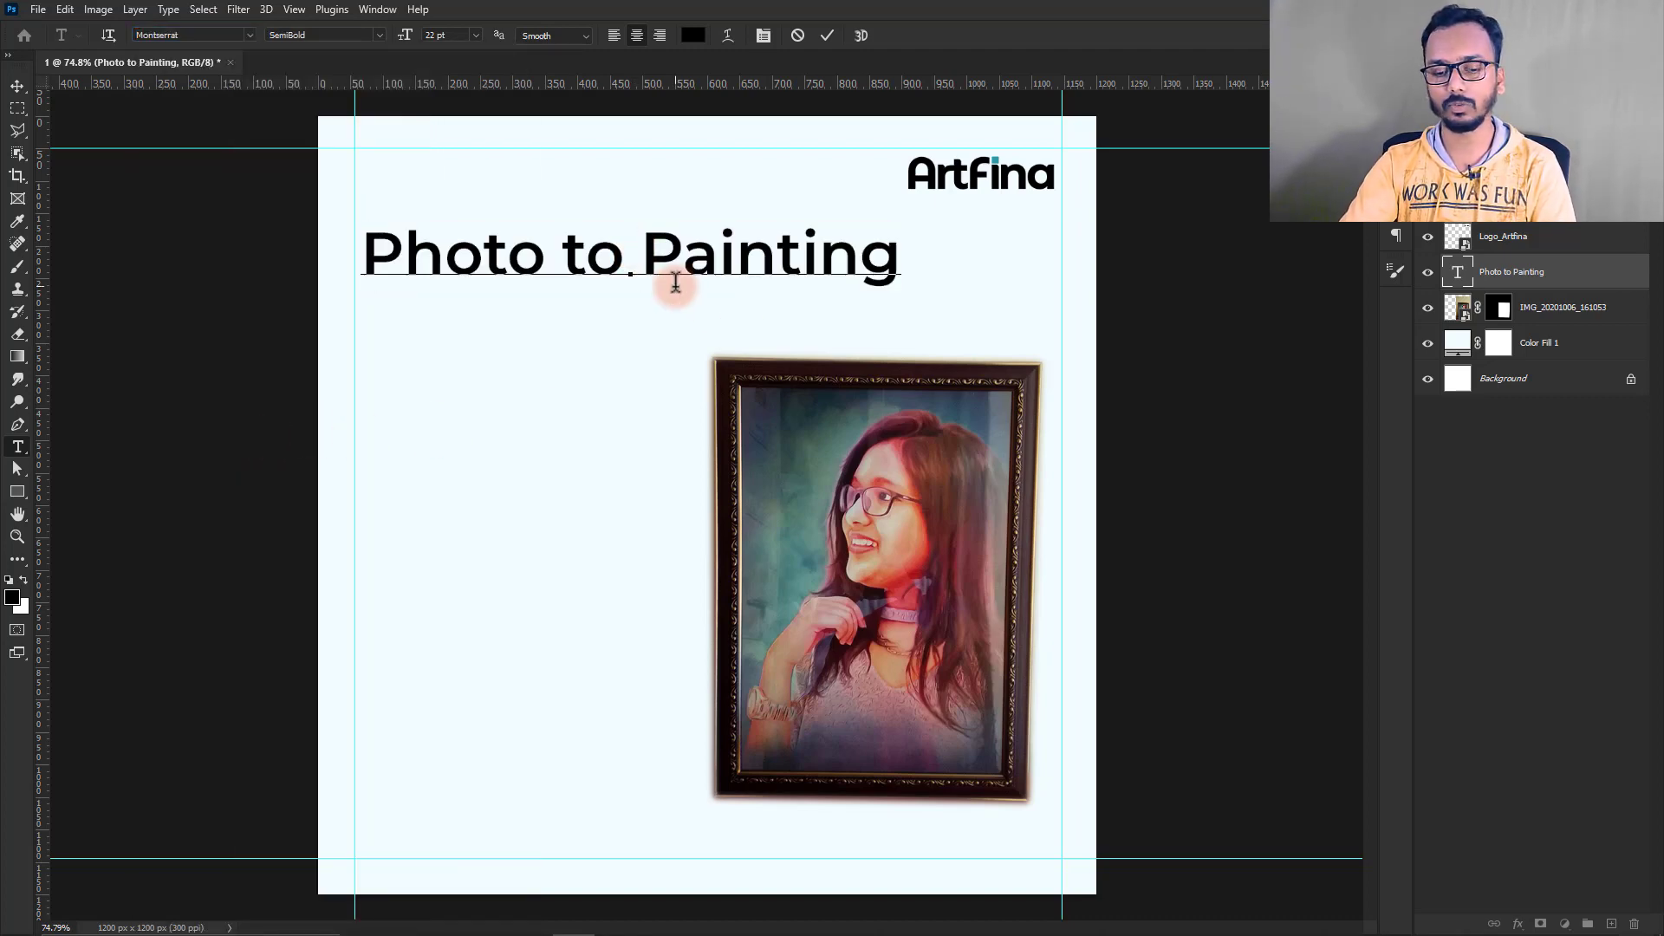
key(ctrl+a)
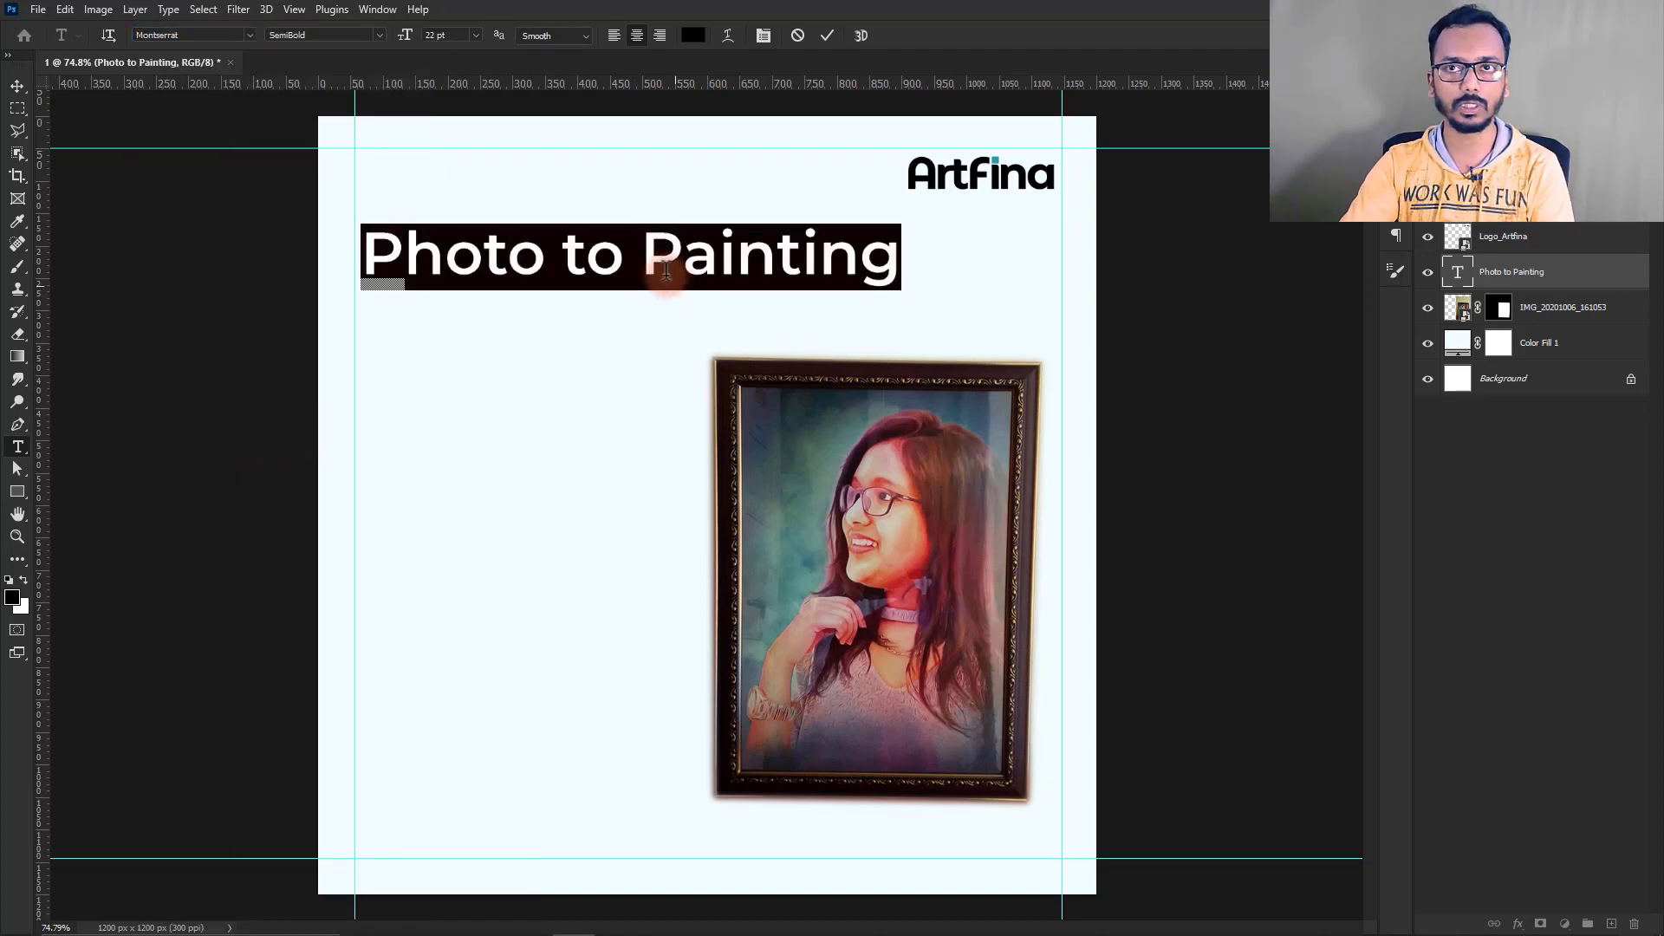
click(378, 35)
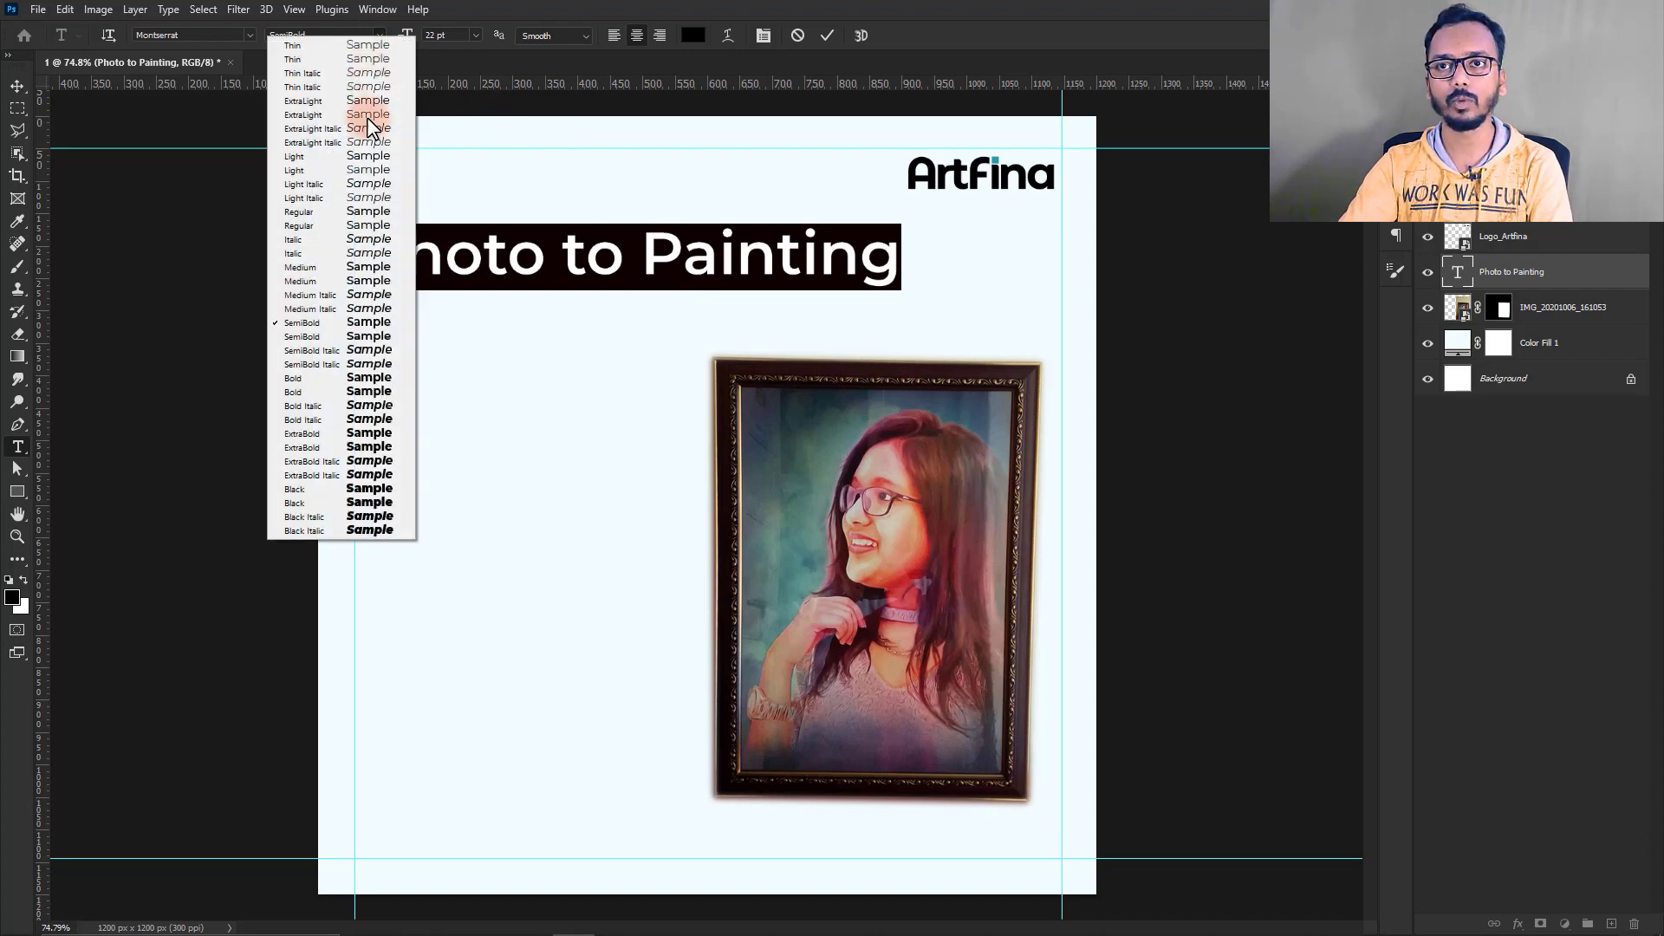
click(357, 389)
click(689, 278)
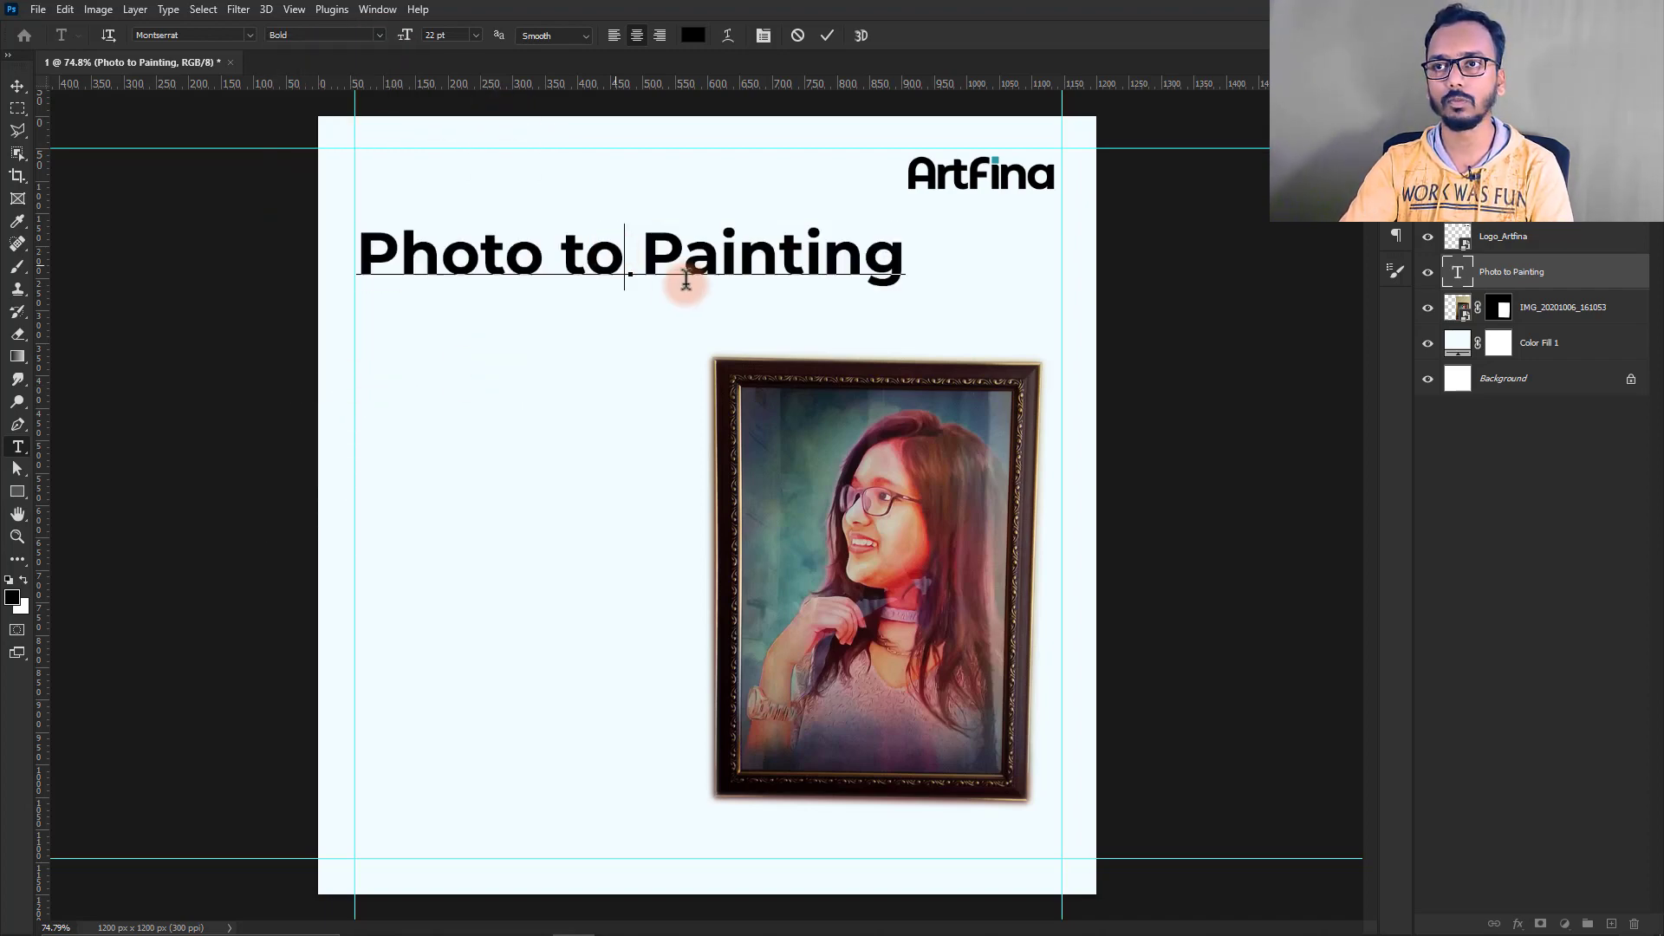
triple_click(633, 271)
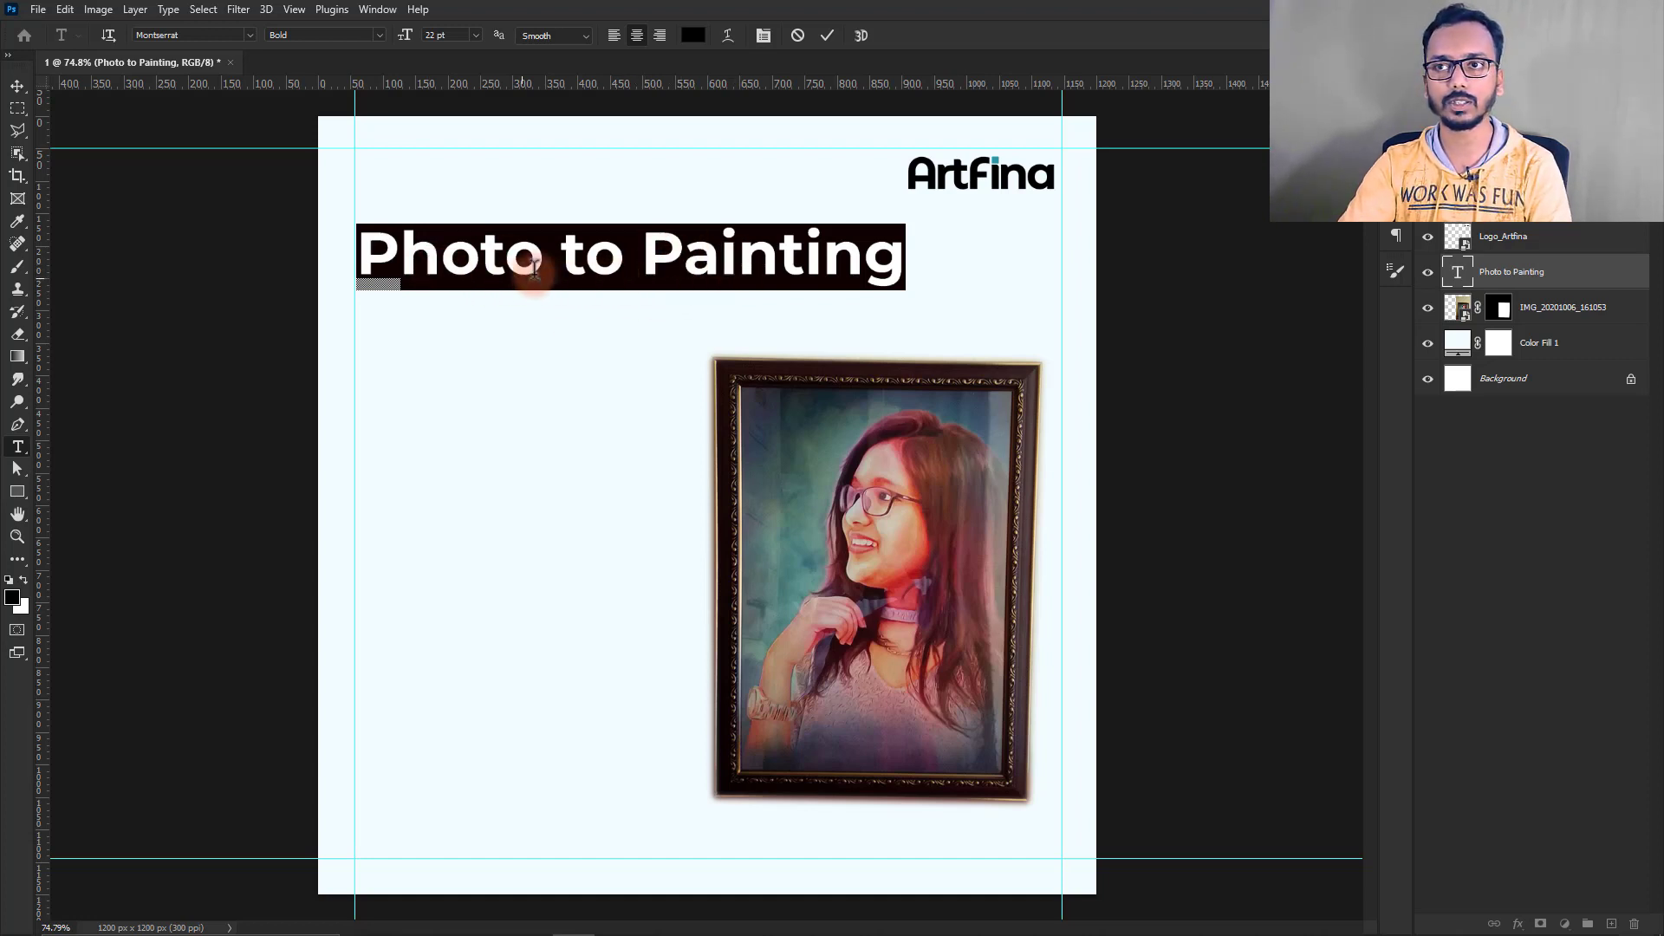
click(692, 39)
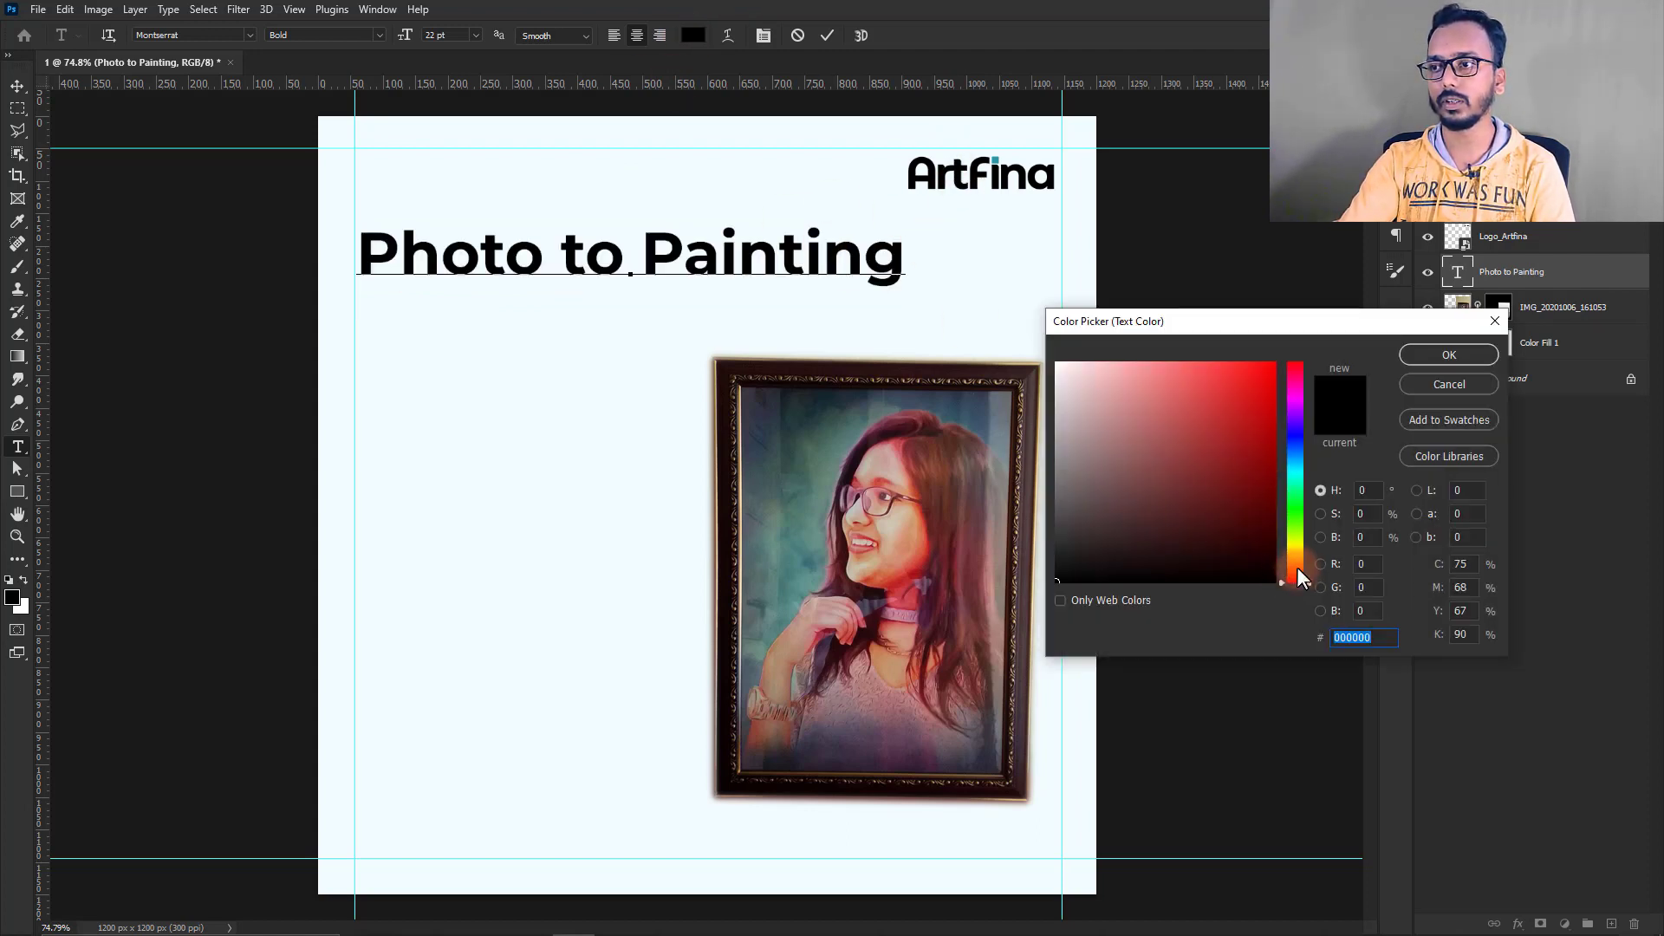
Step: Set the title text colour to dark teal 1c5d71
click(1295, 545)
drag(1299, 529, 1303, 456)
text(32c4f0)
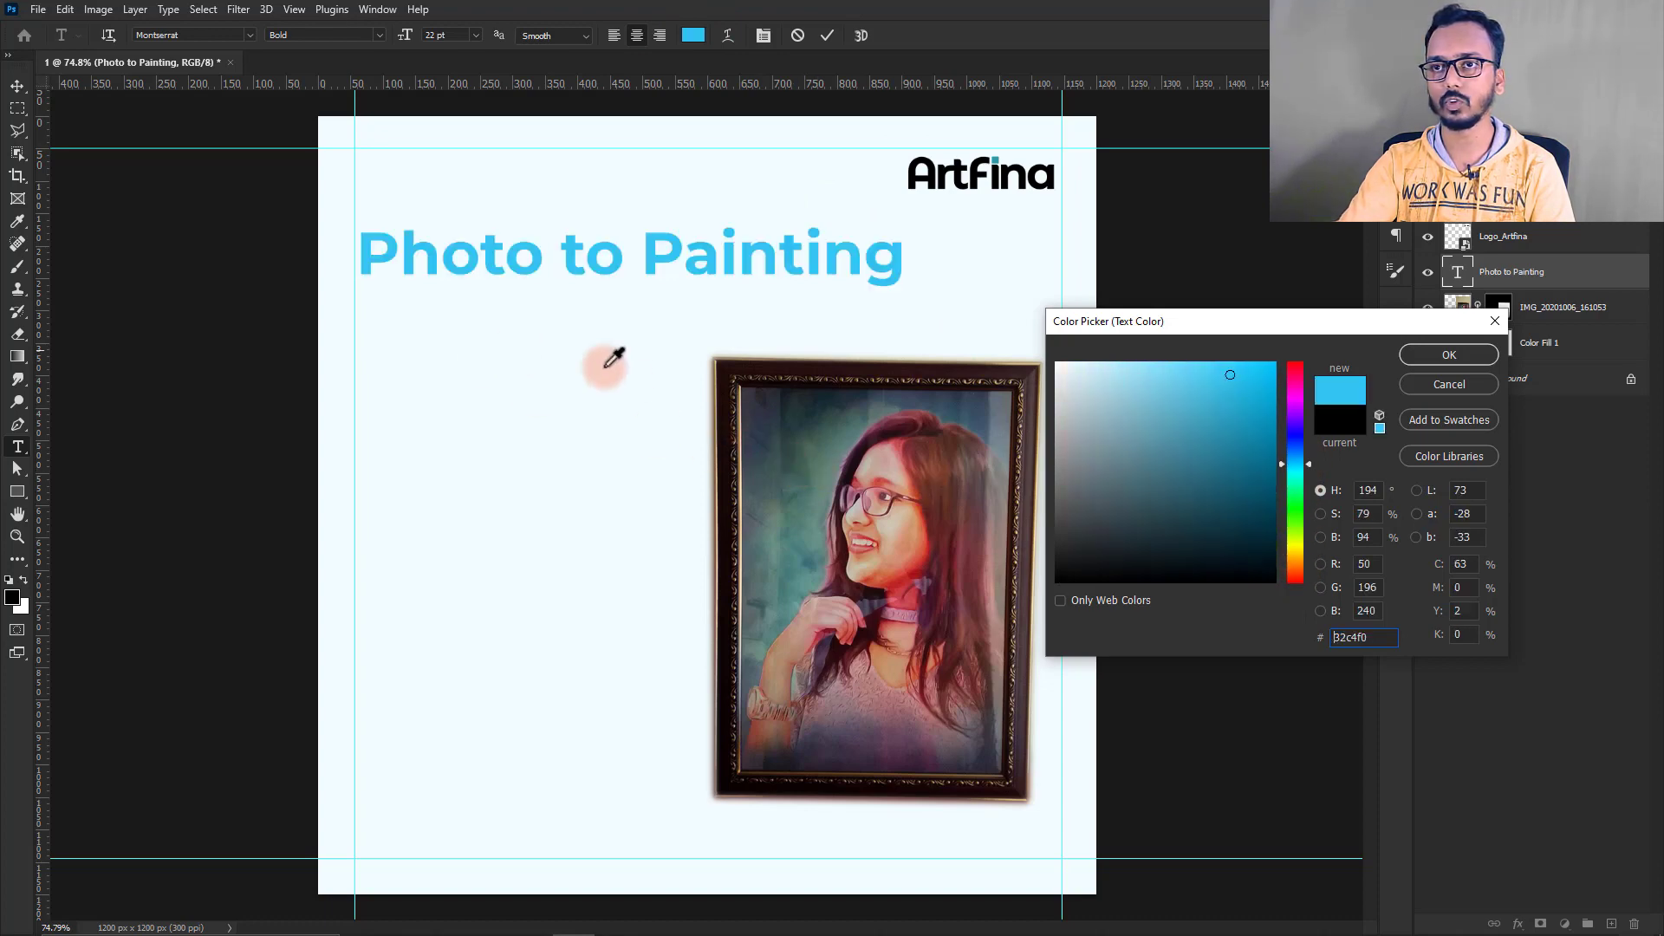
click(573, 438)
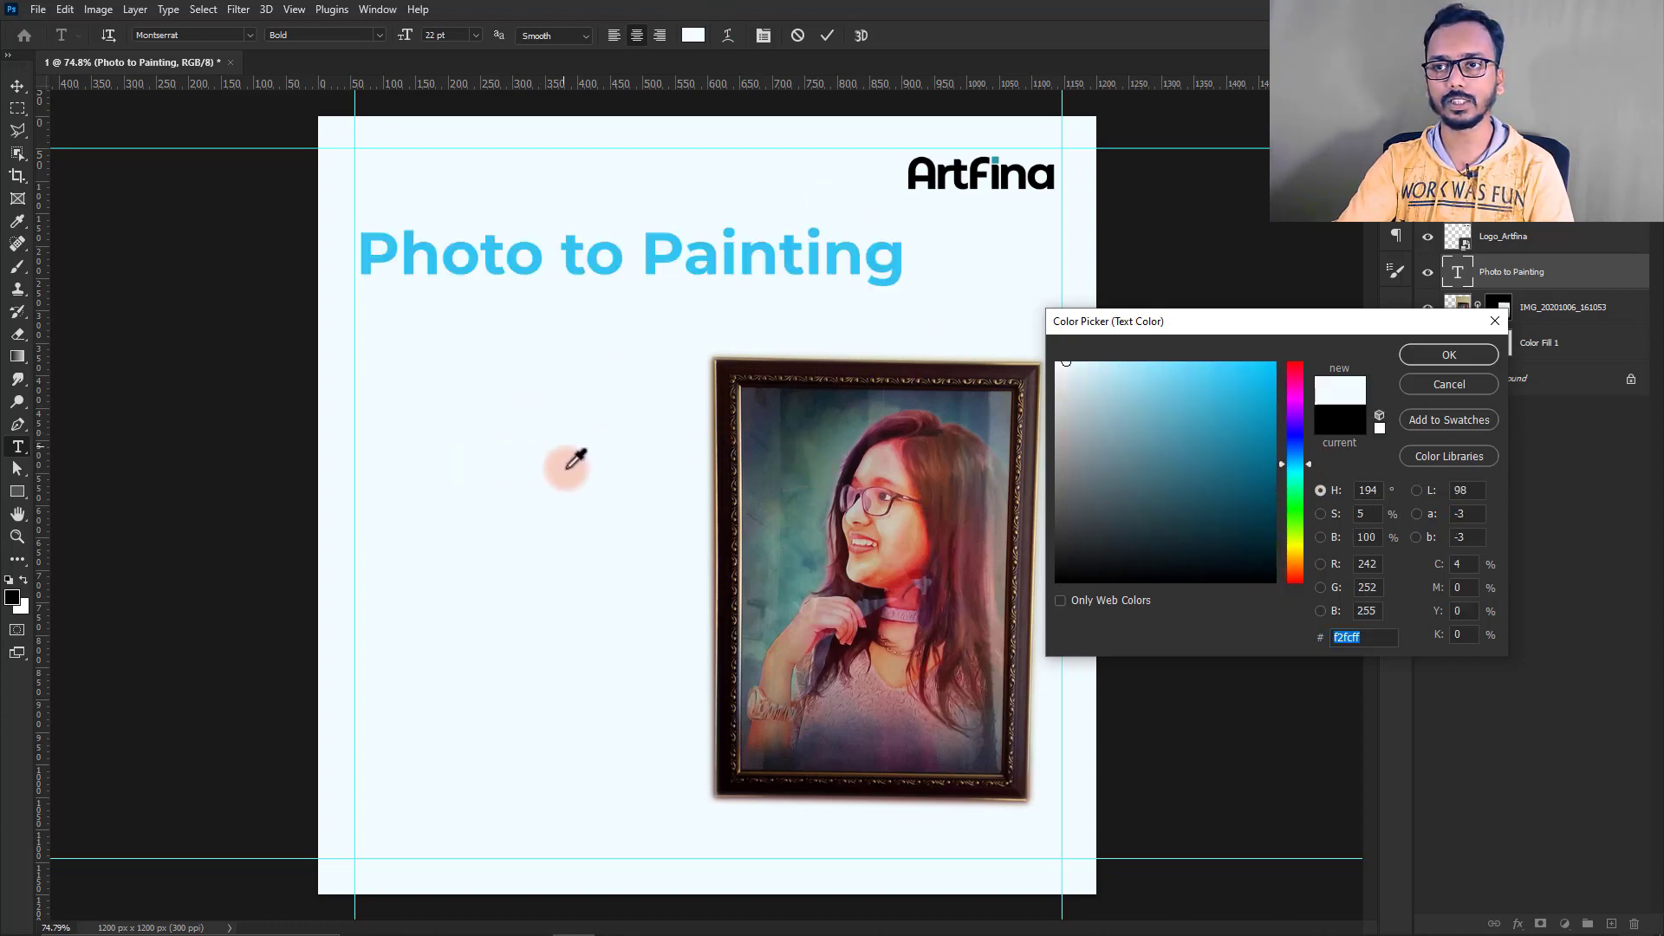
drag(1095, 378, 1222, 484)
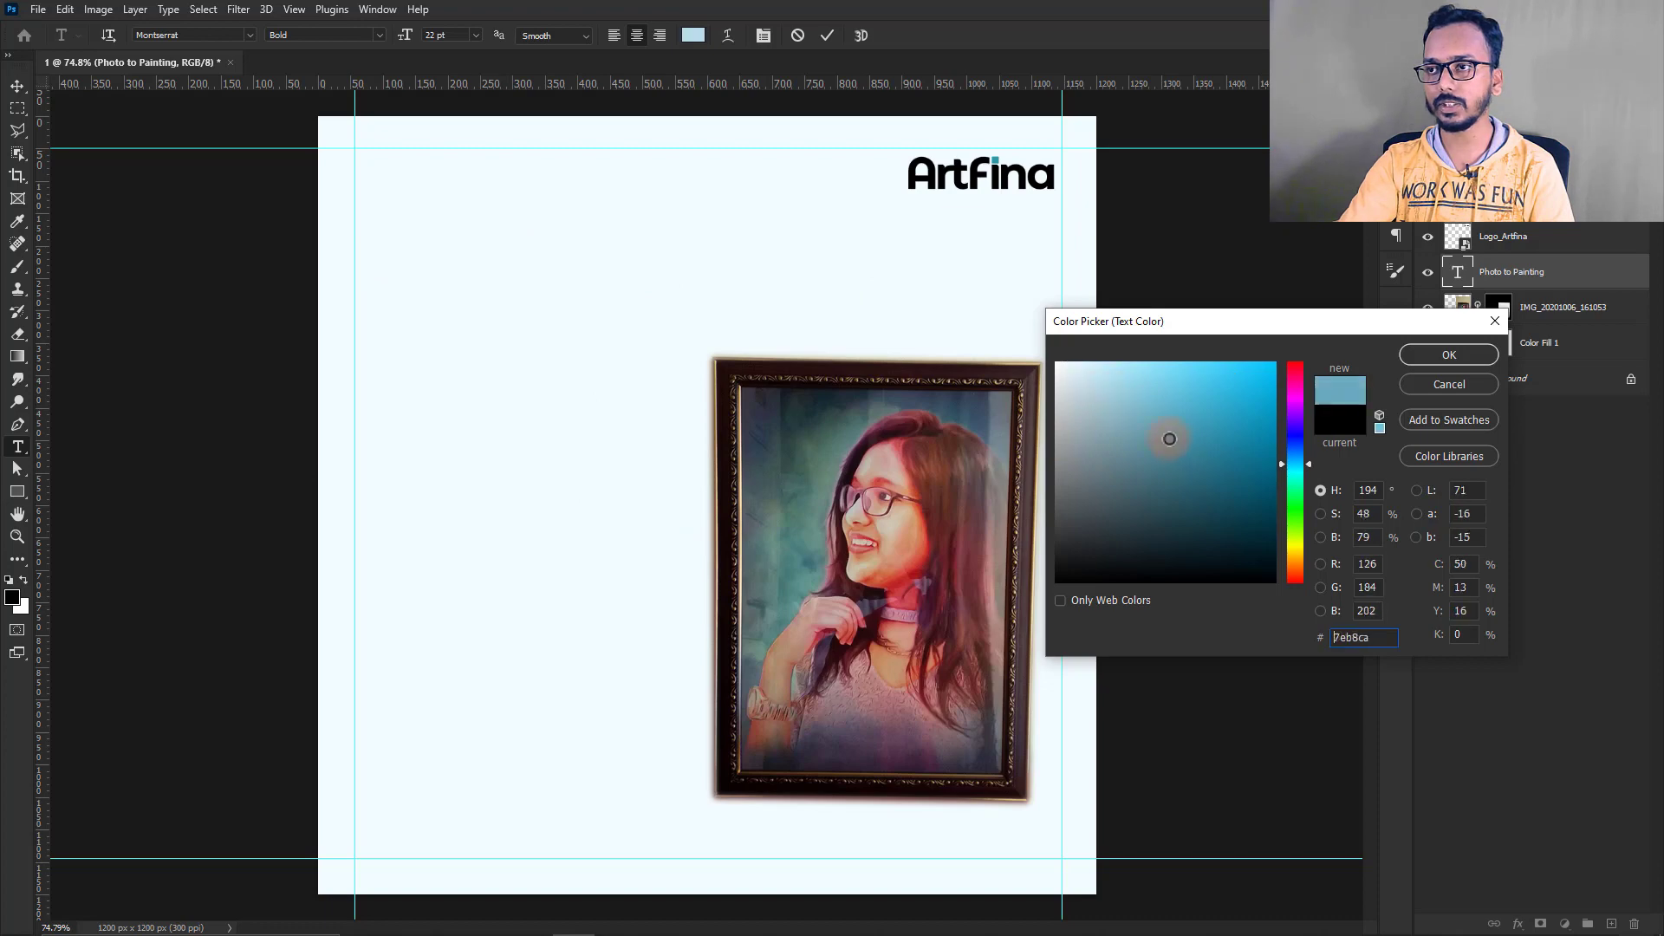
click(1426, 357)
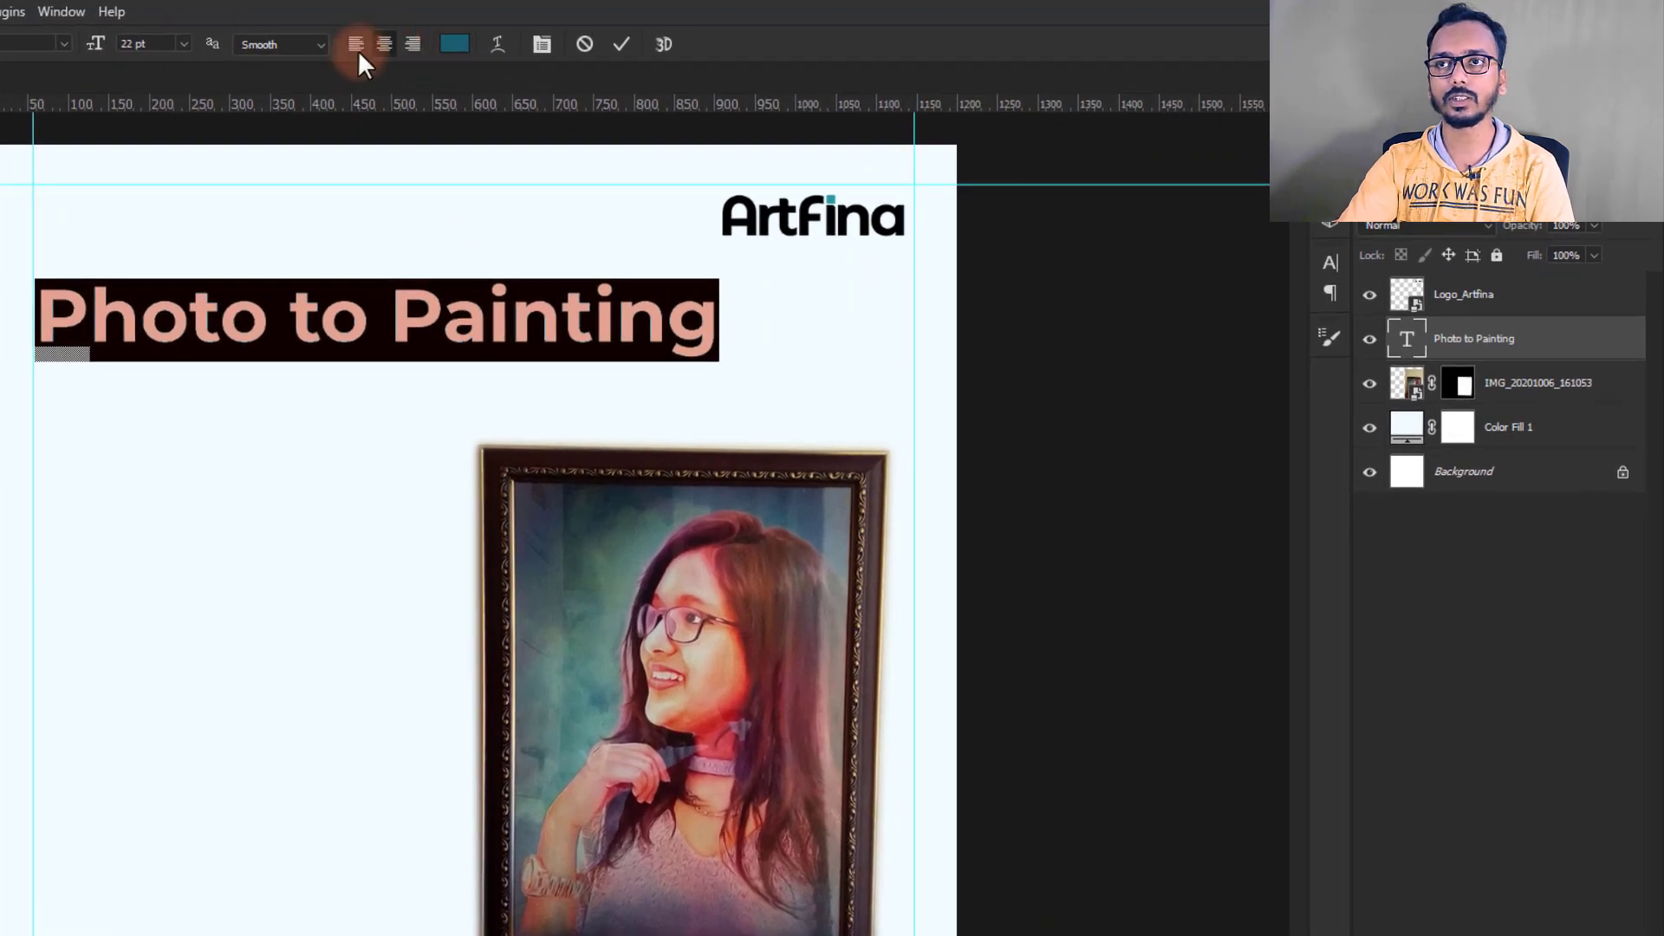
Step: Select all of the Photo to Painting title text again
click(371, 328)
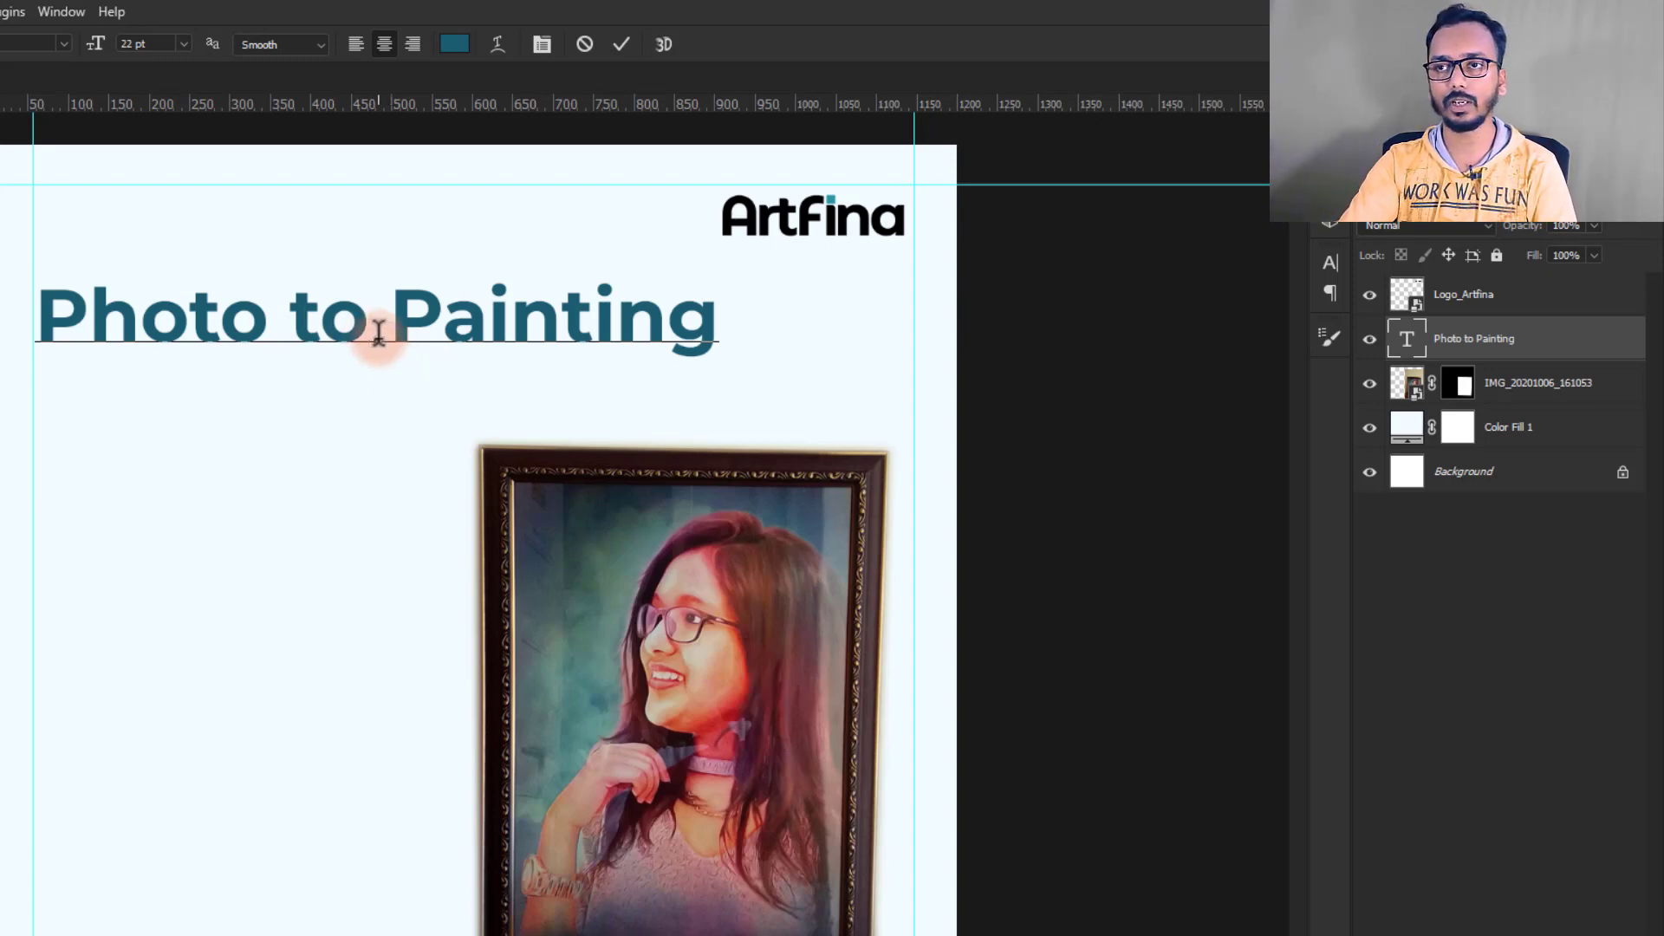
click(372, 336)
key(ctrl+a)
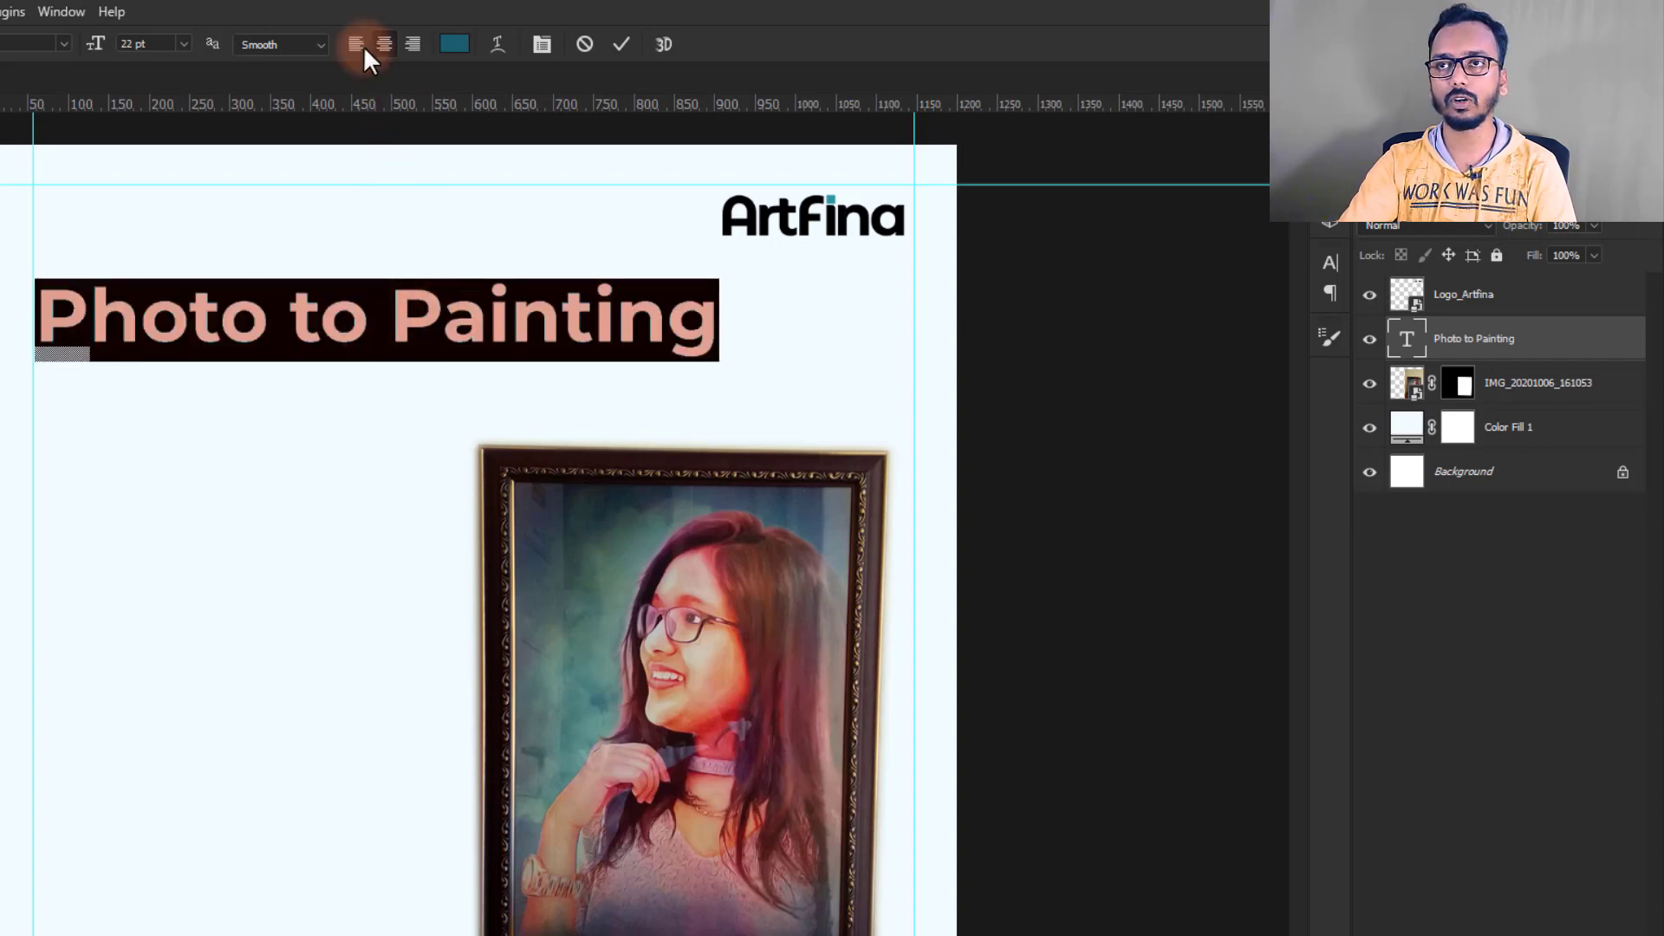
Step: Left-align the title and break it after 'Photo' into two lines
click(351, 48)
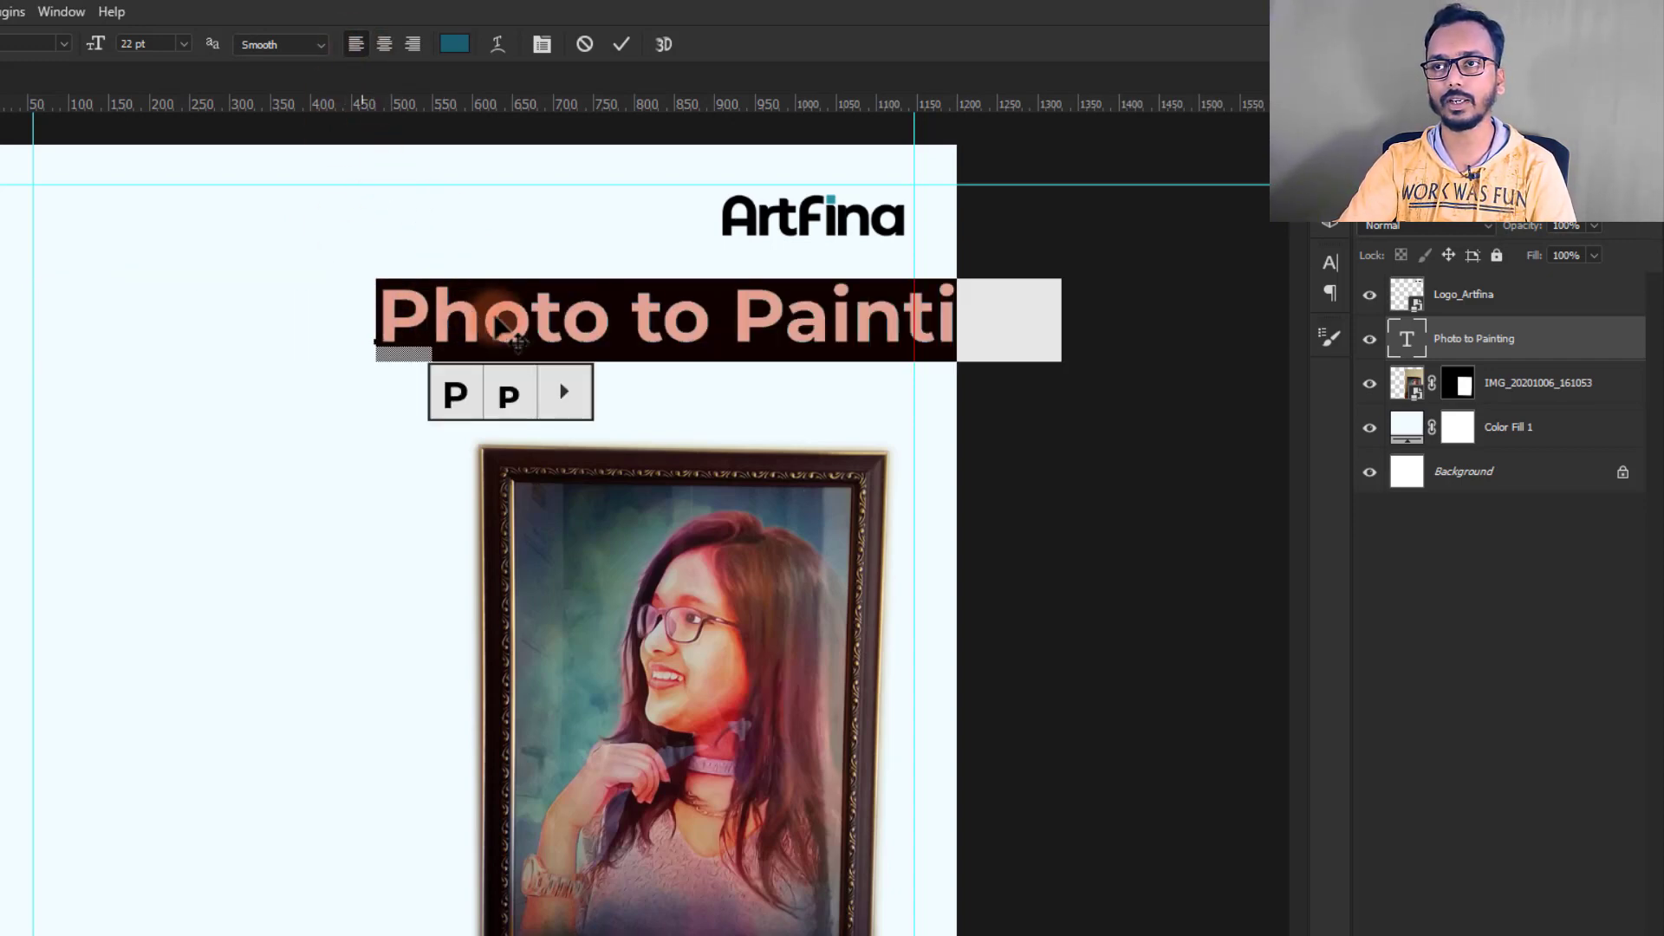
click(732, 319)
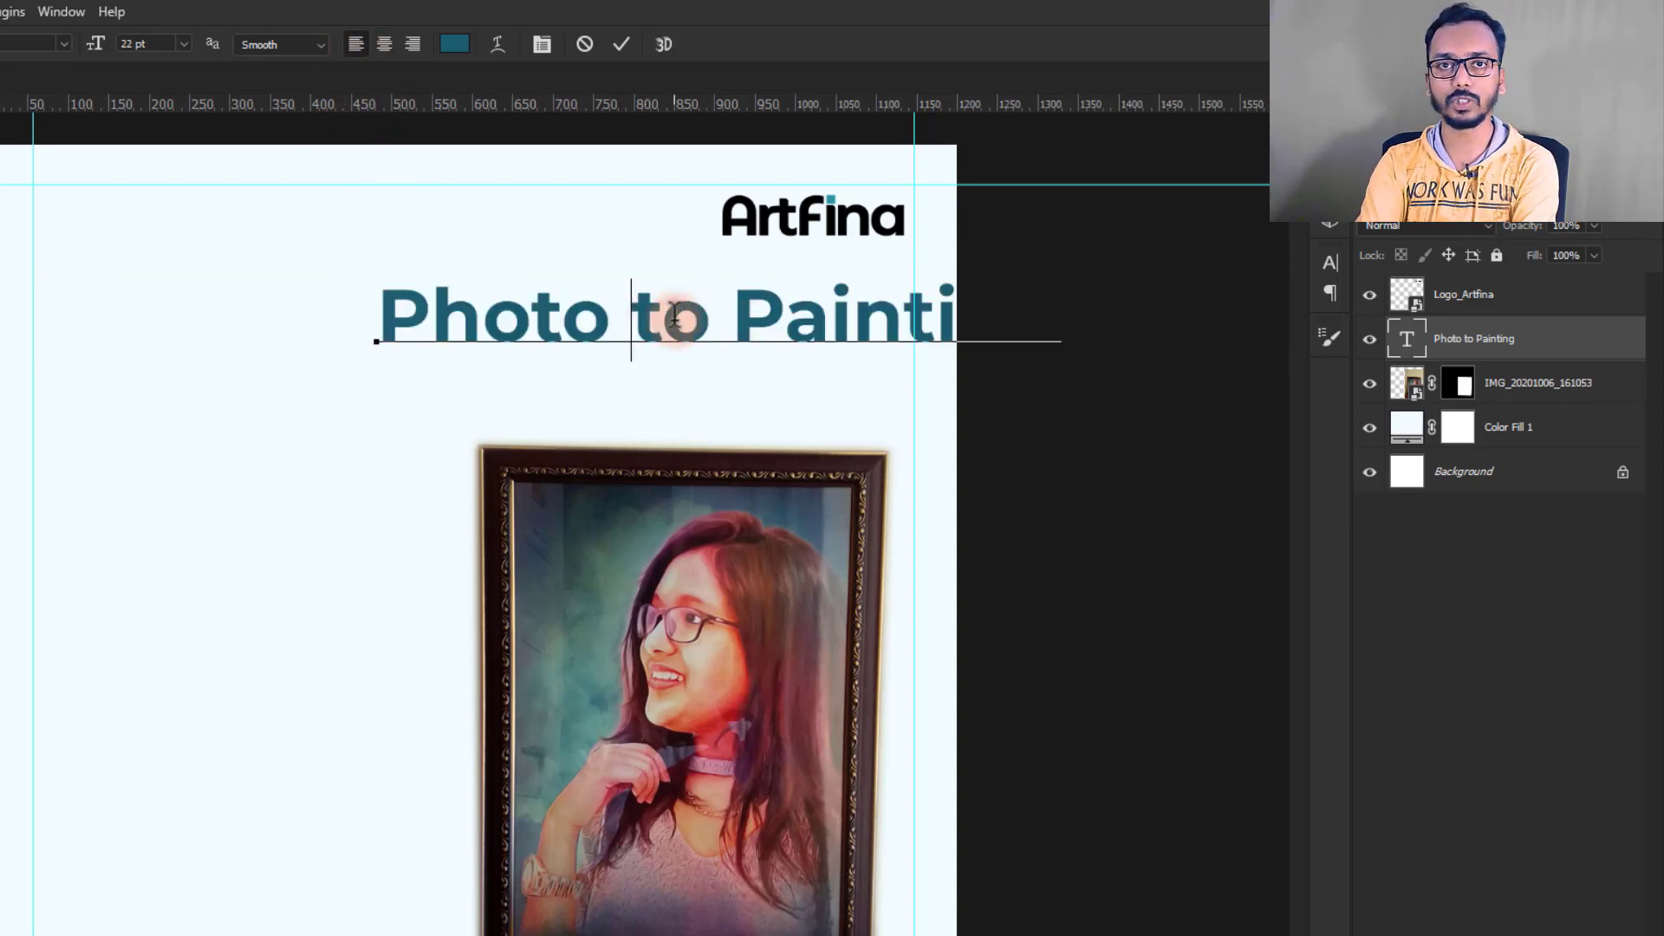
key(Left)
key(Return)
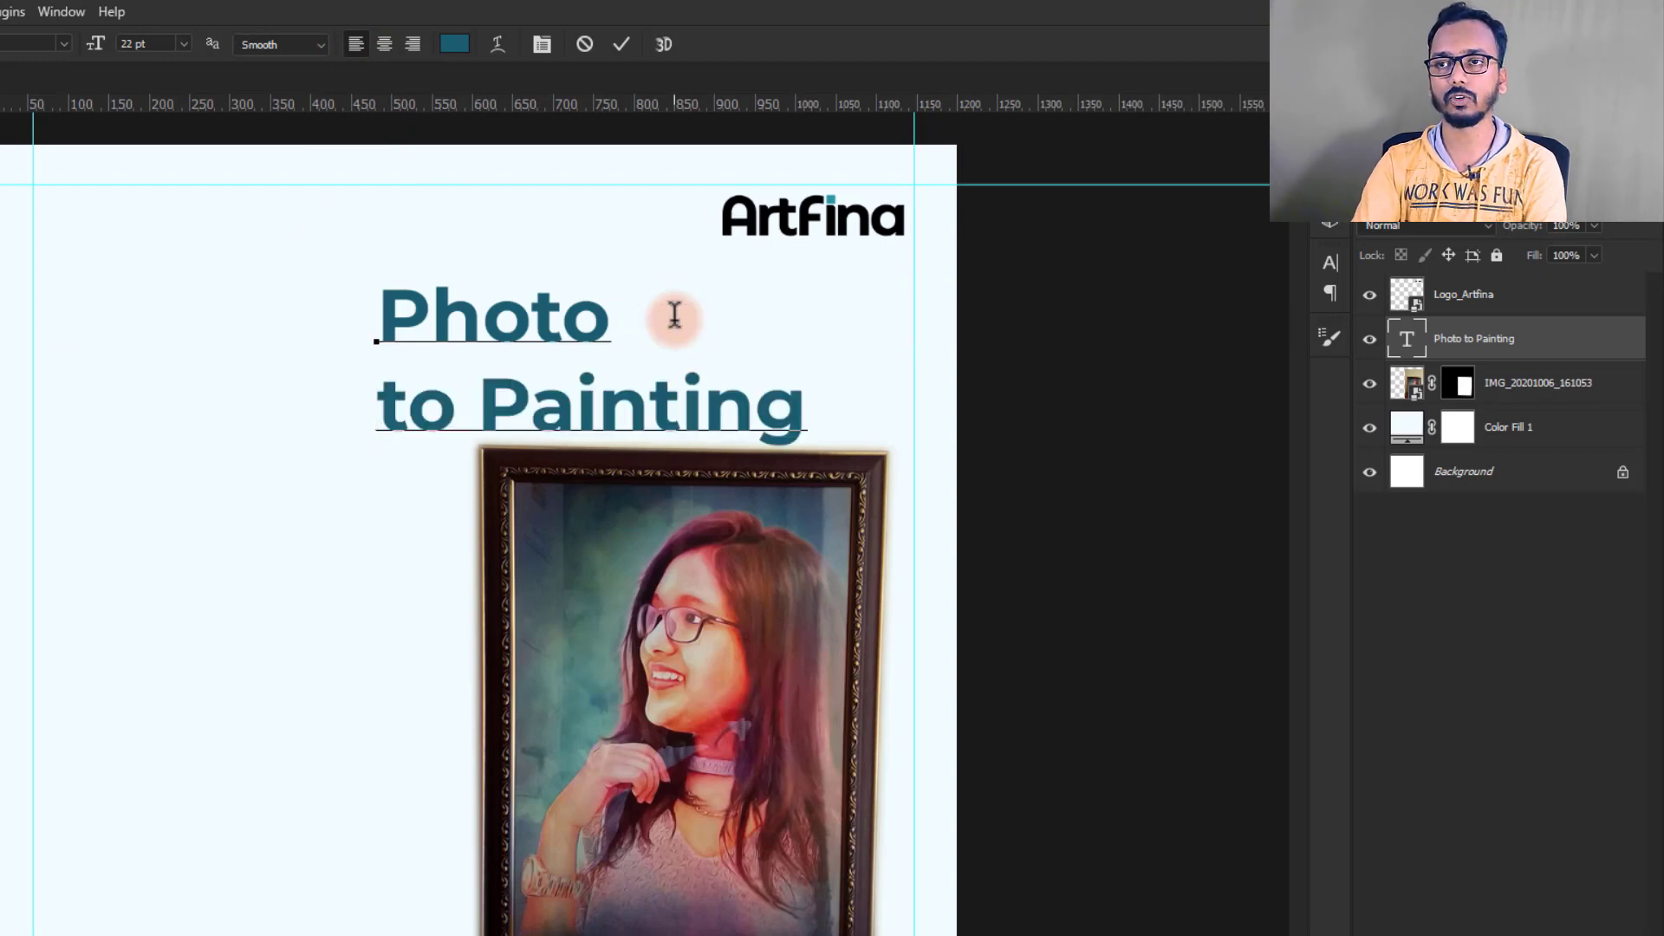
Step: Move the two-line title to the left guide and commit the edit
key(ctrl+a)
drag(858, 347, 594, 353)
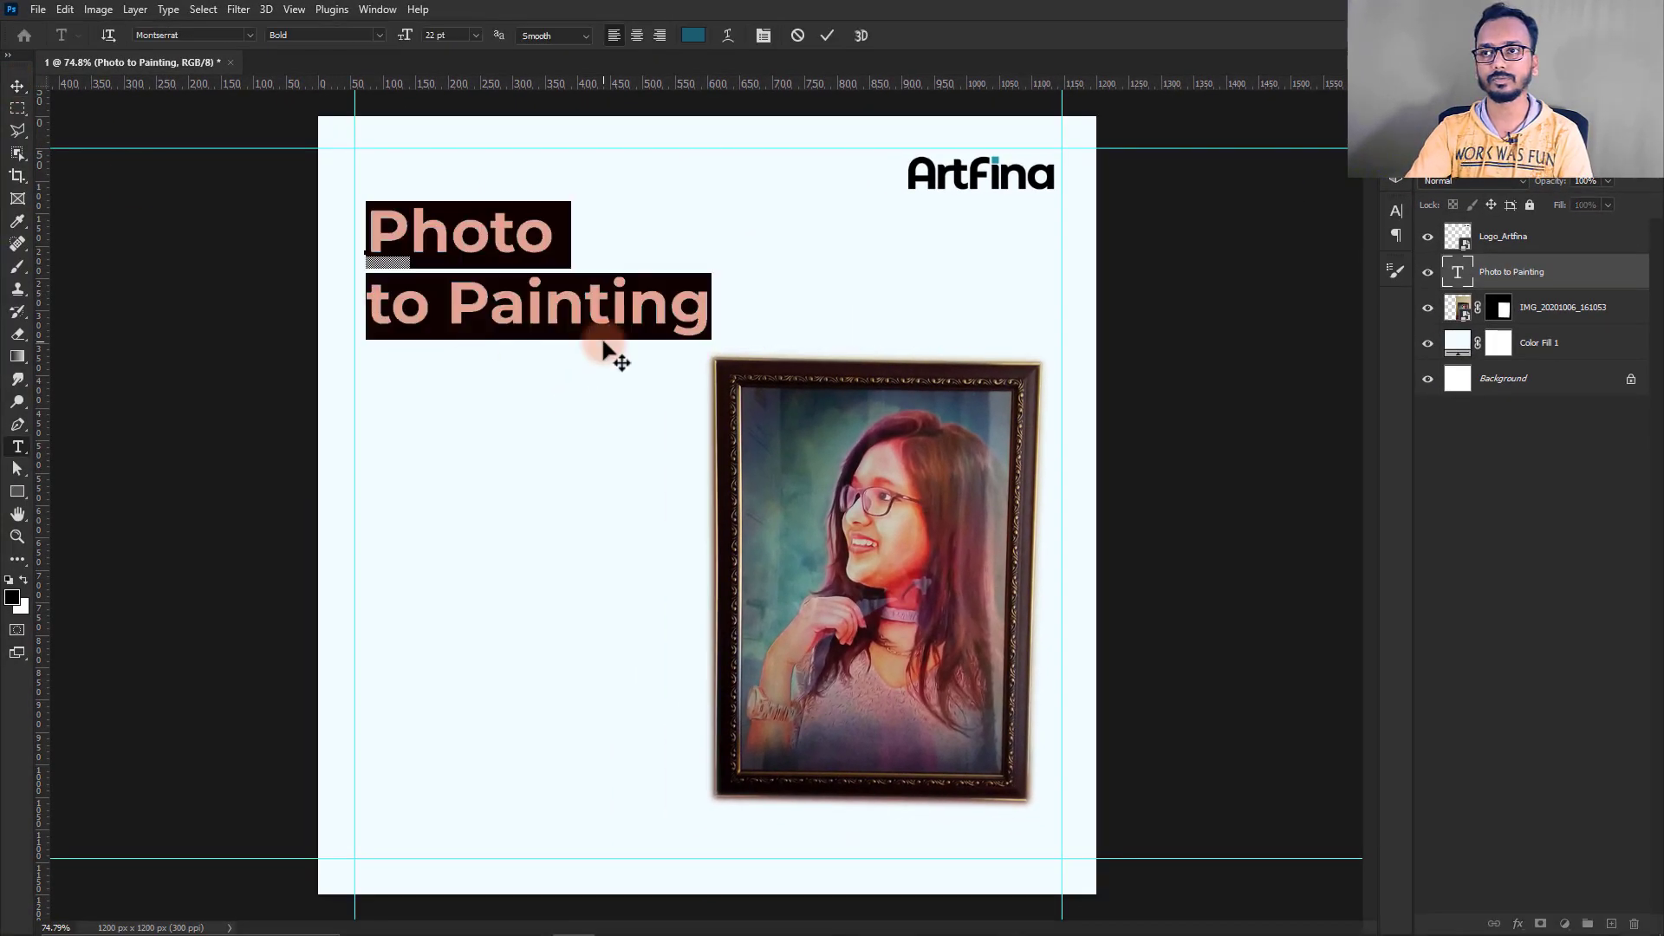
click(558, 327)
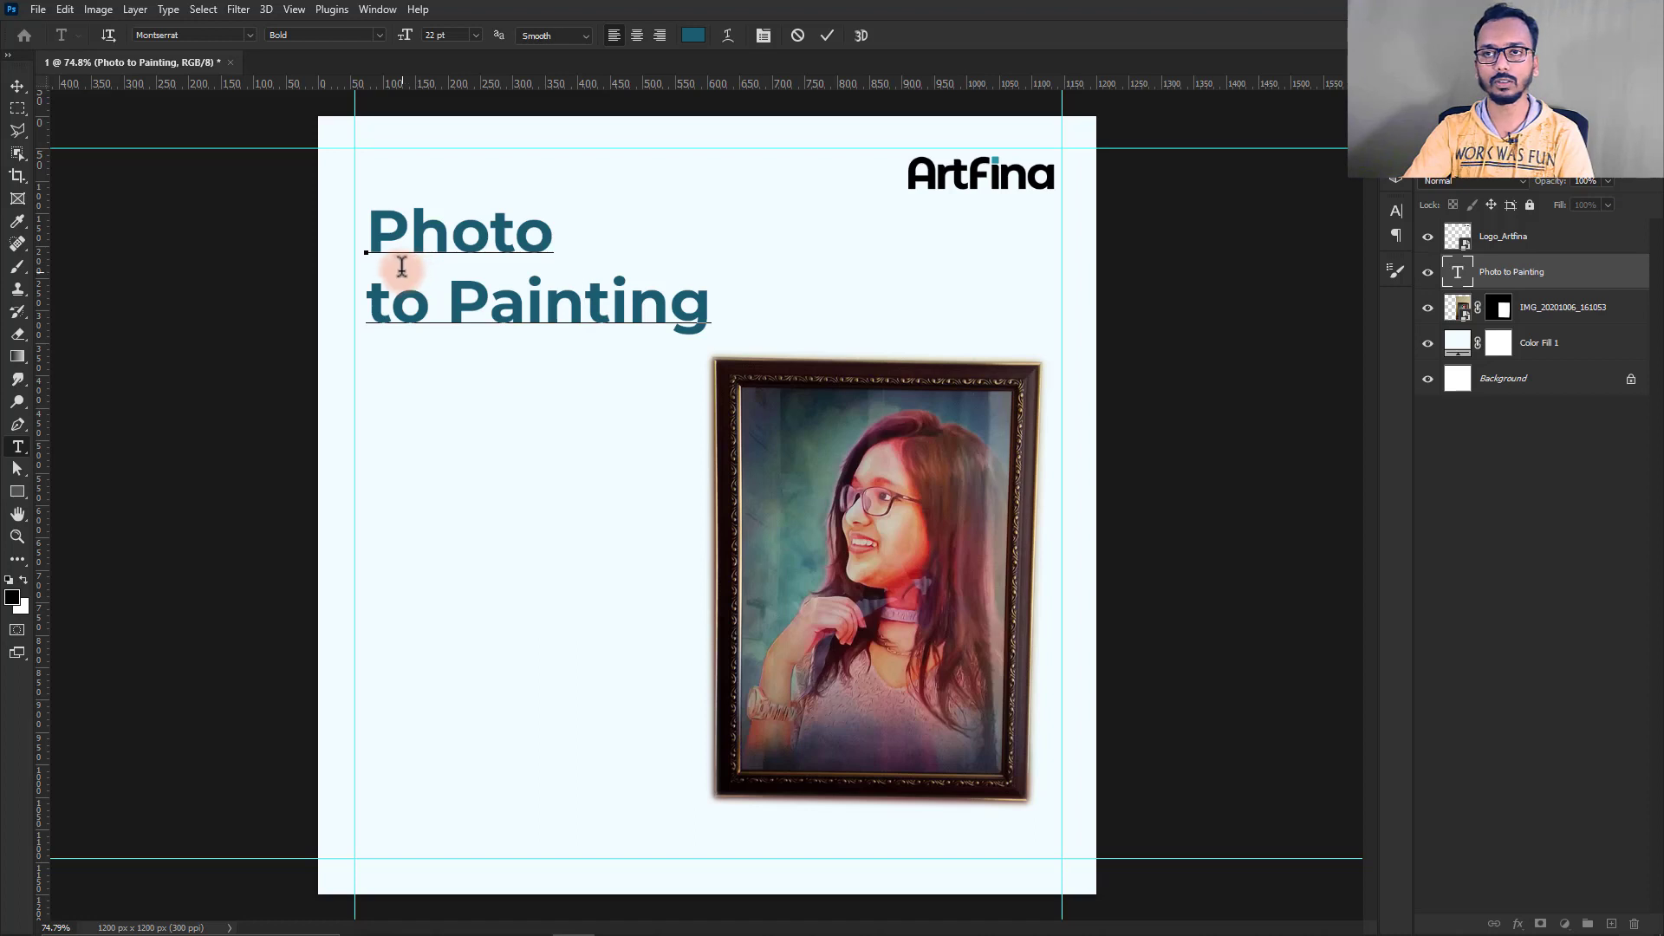
key(Escape)
key(v)
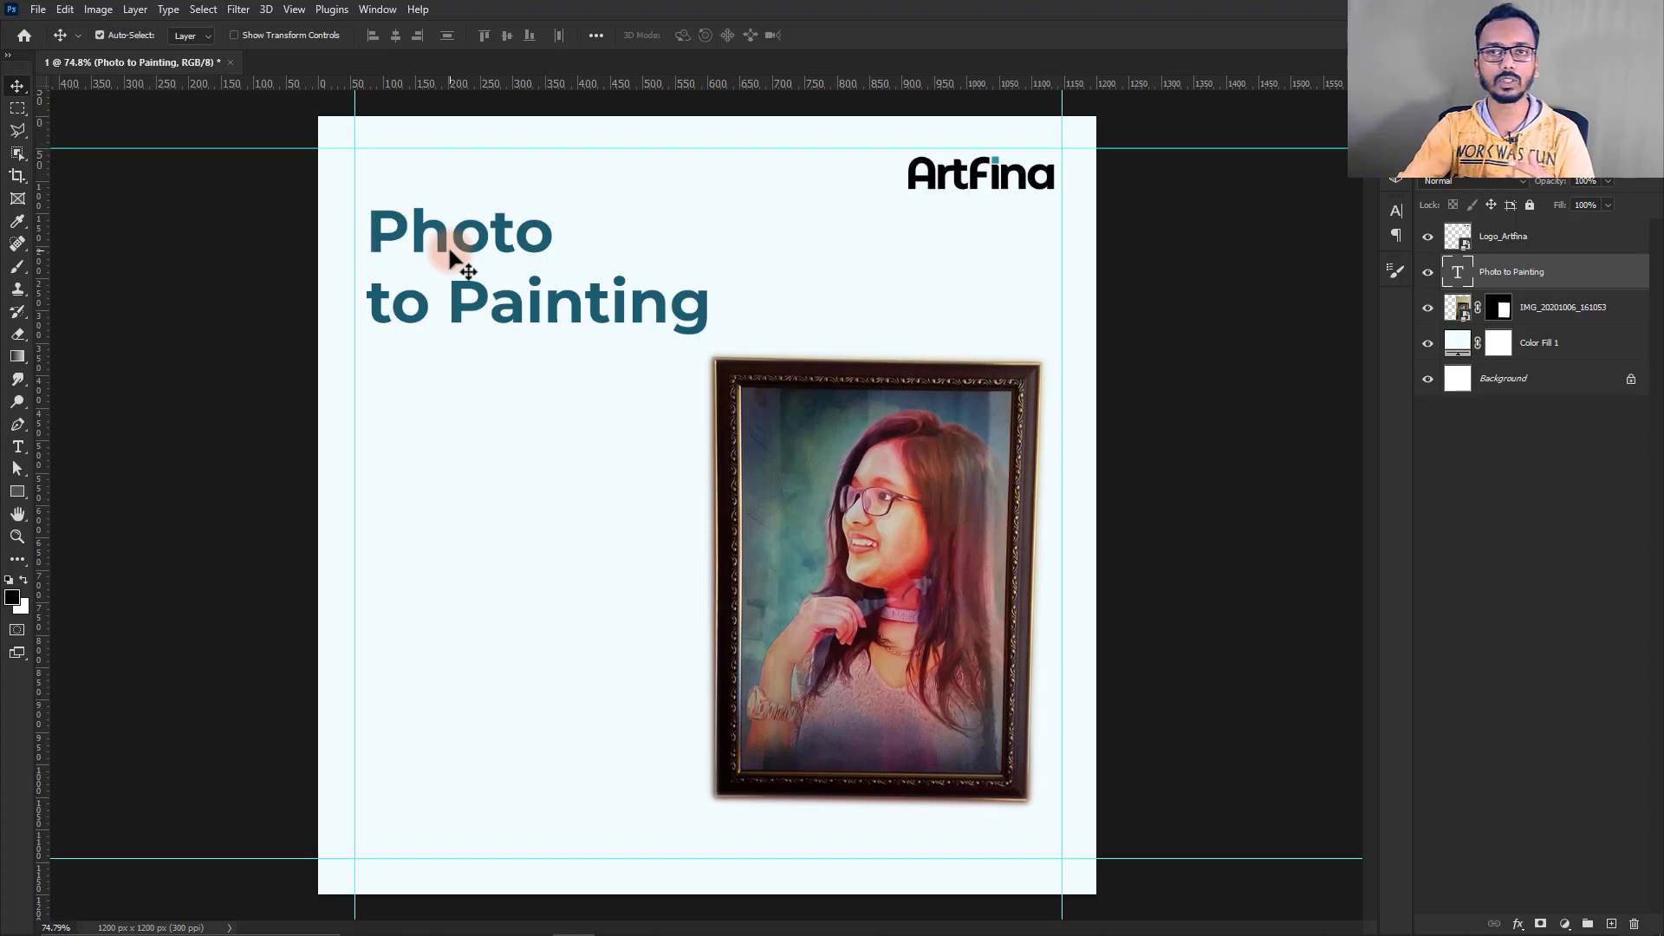
double_click(480, 292)
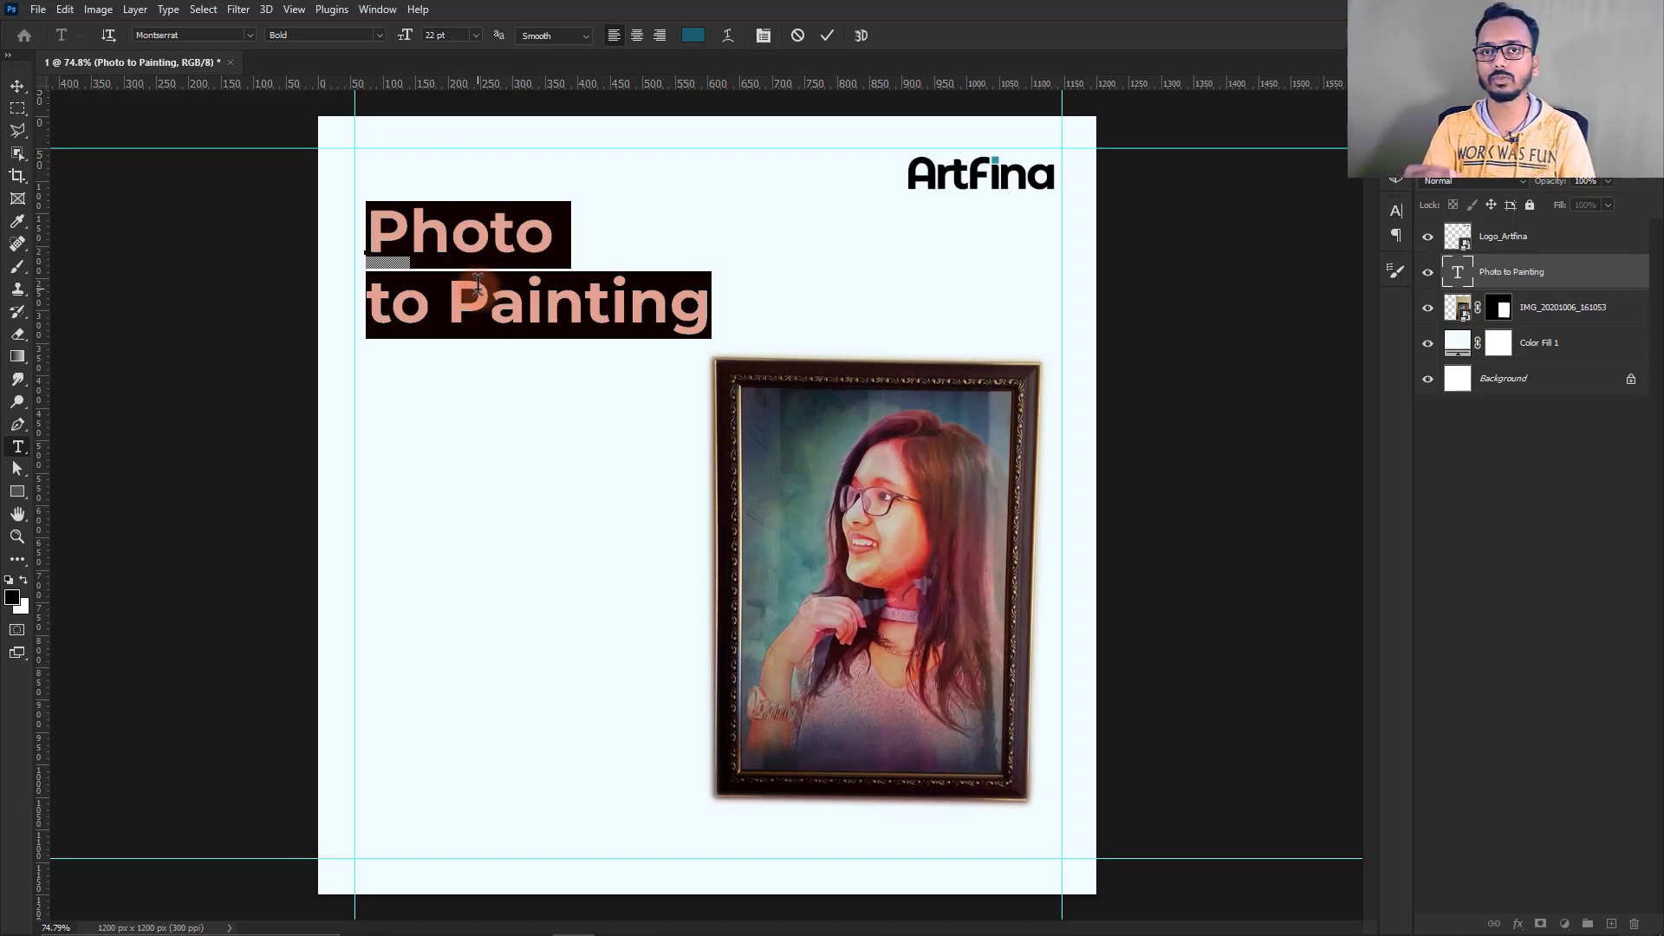
Step: Make the word 'Photo' 15 pt in the Medium weight
click(507, 239)
drag(551, 223, 308, 216)
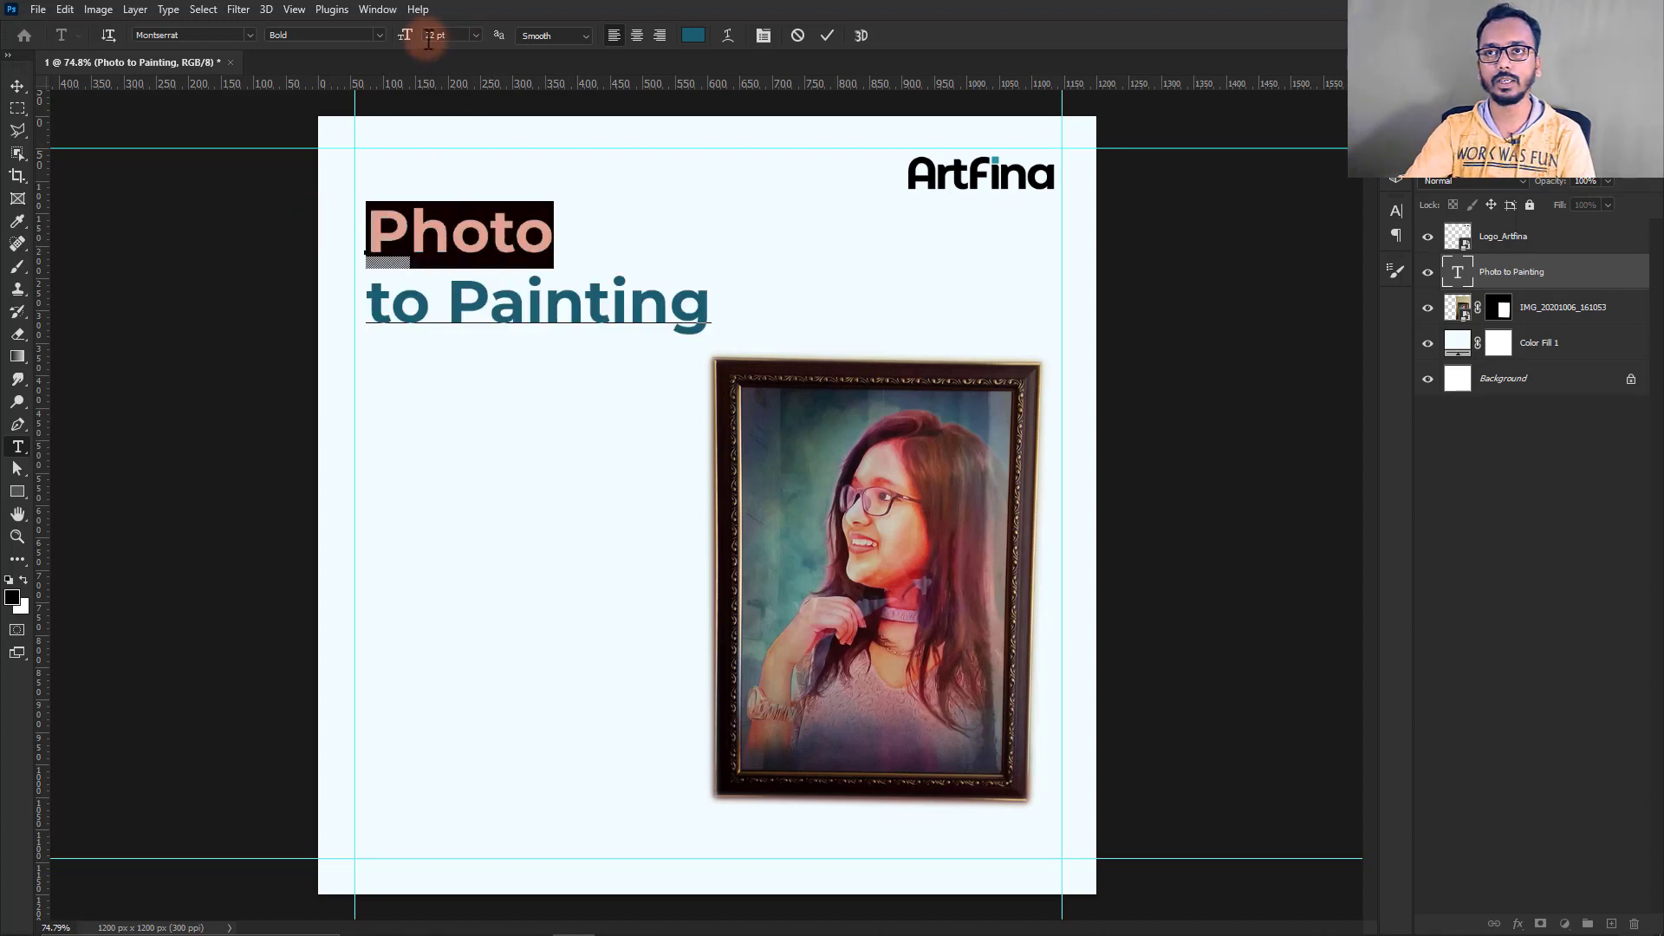
drag(405, 43, 395, 39)
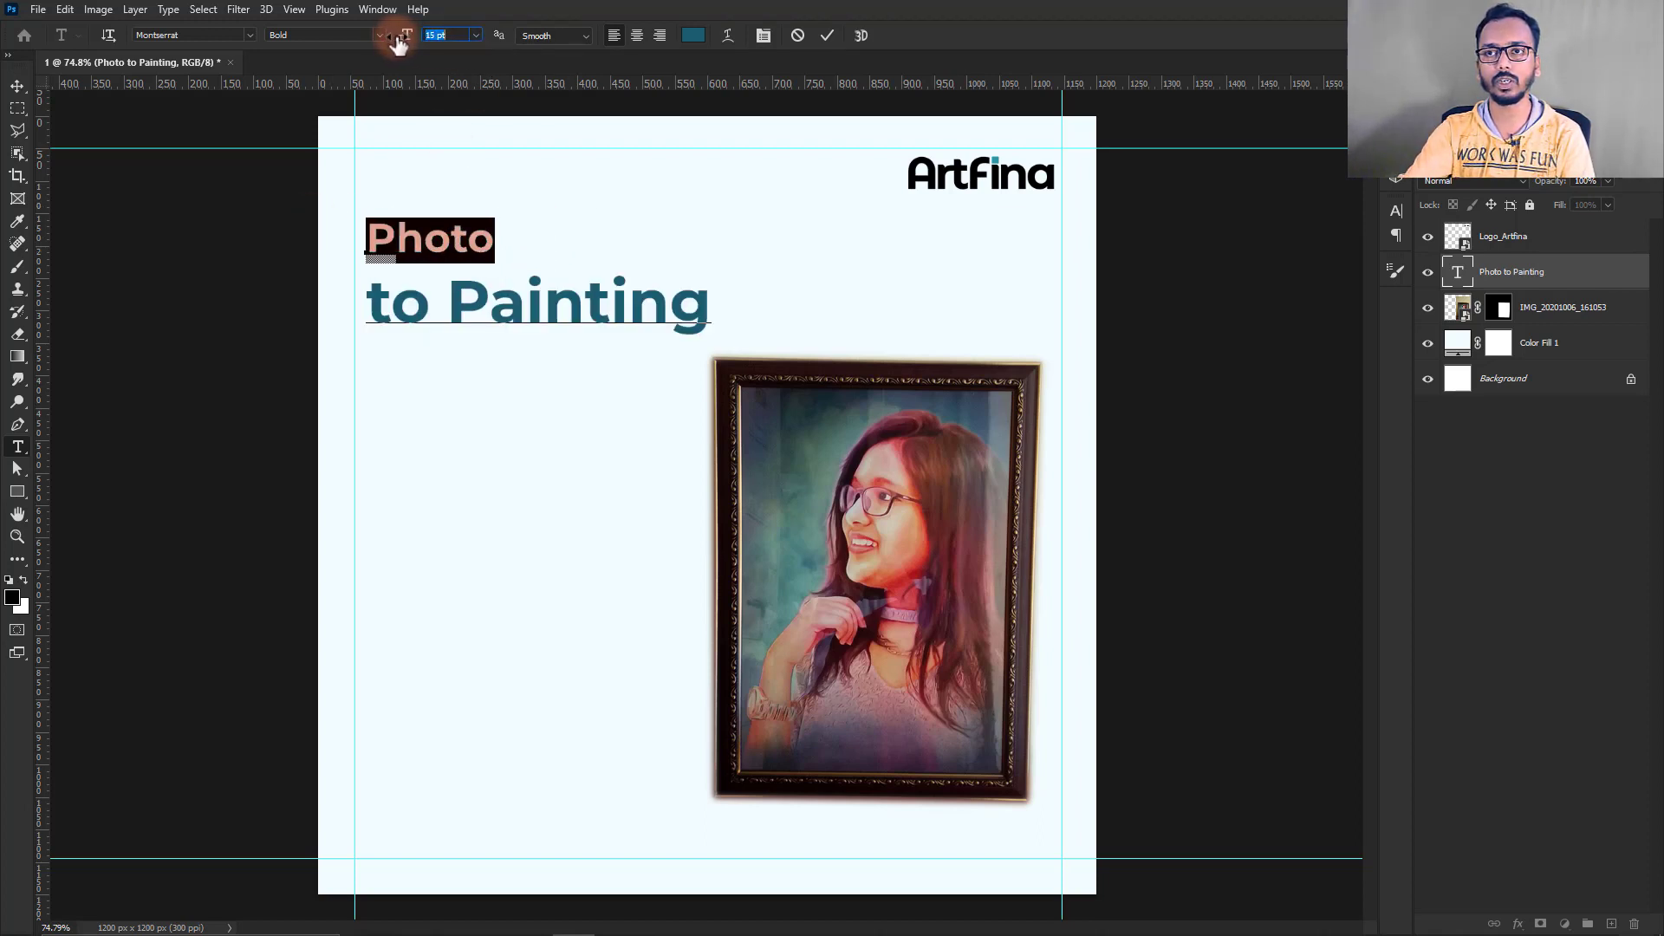
click(378, 34)
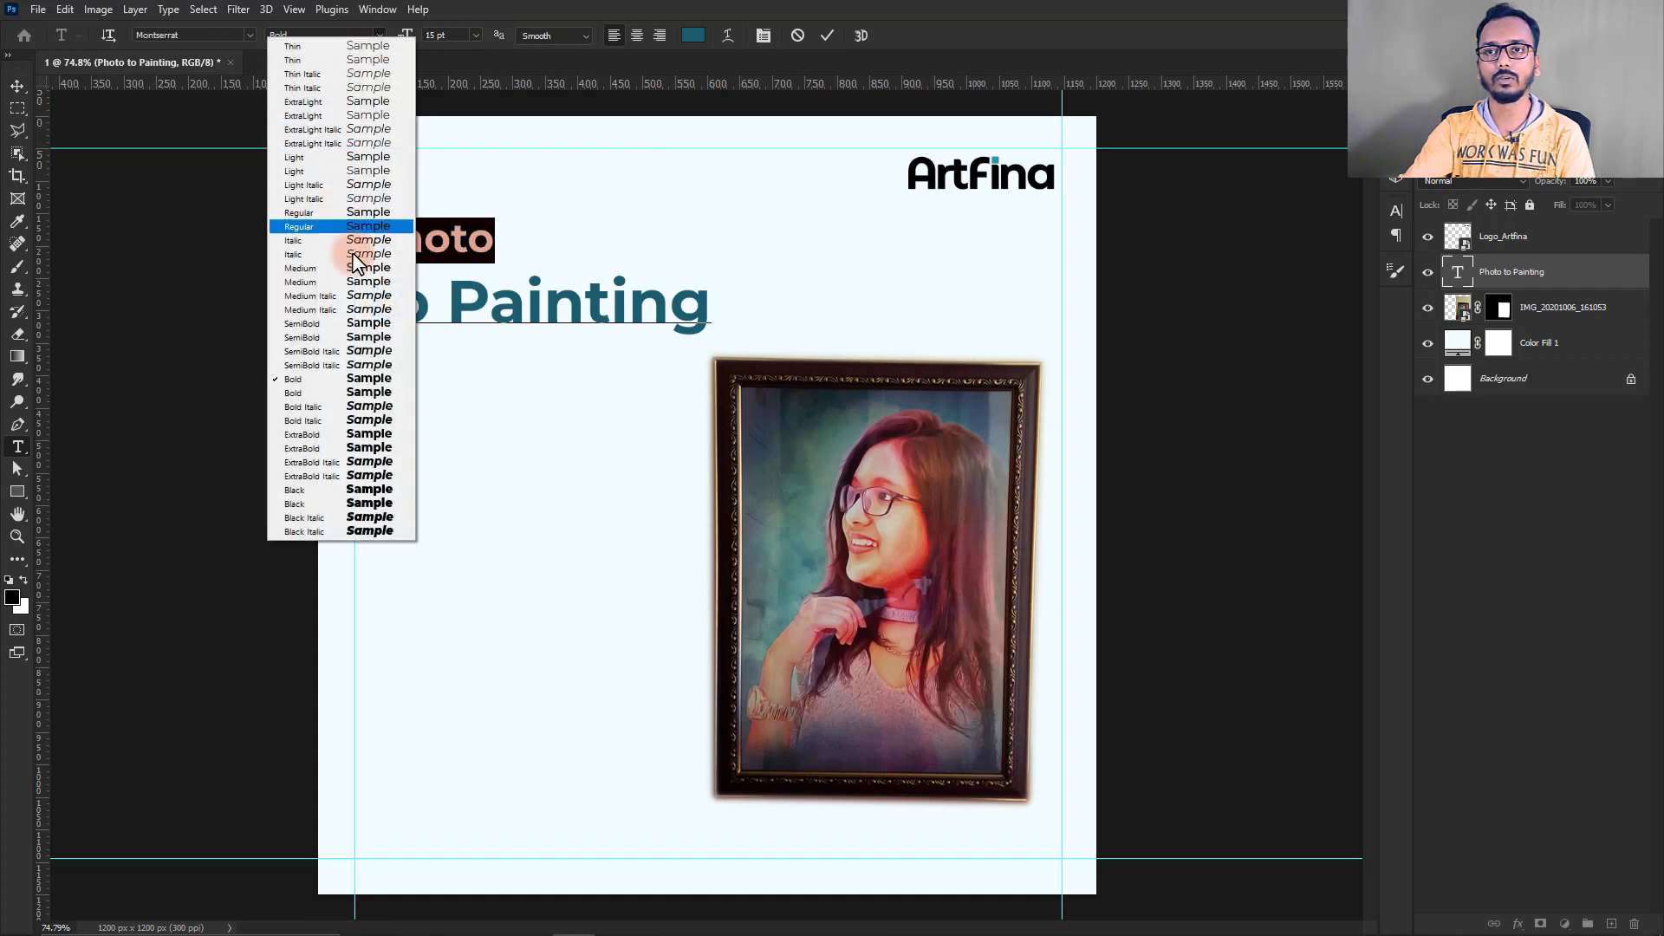
click(326, 282)
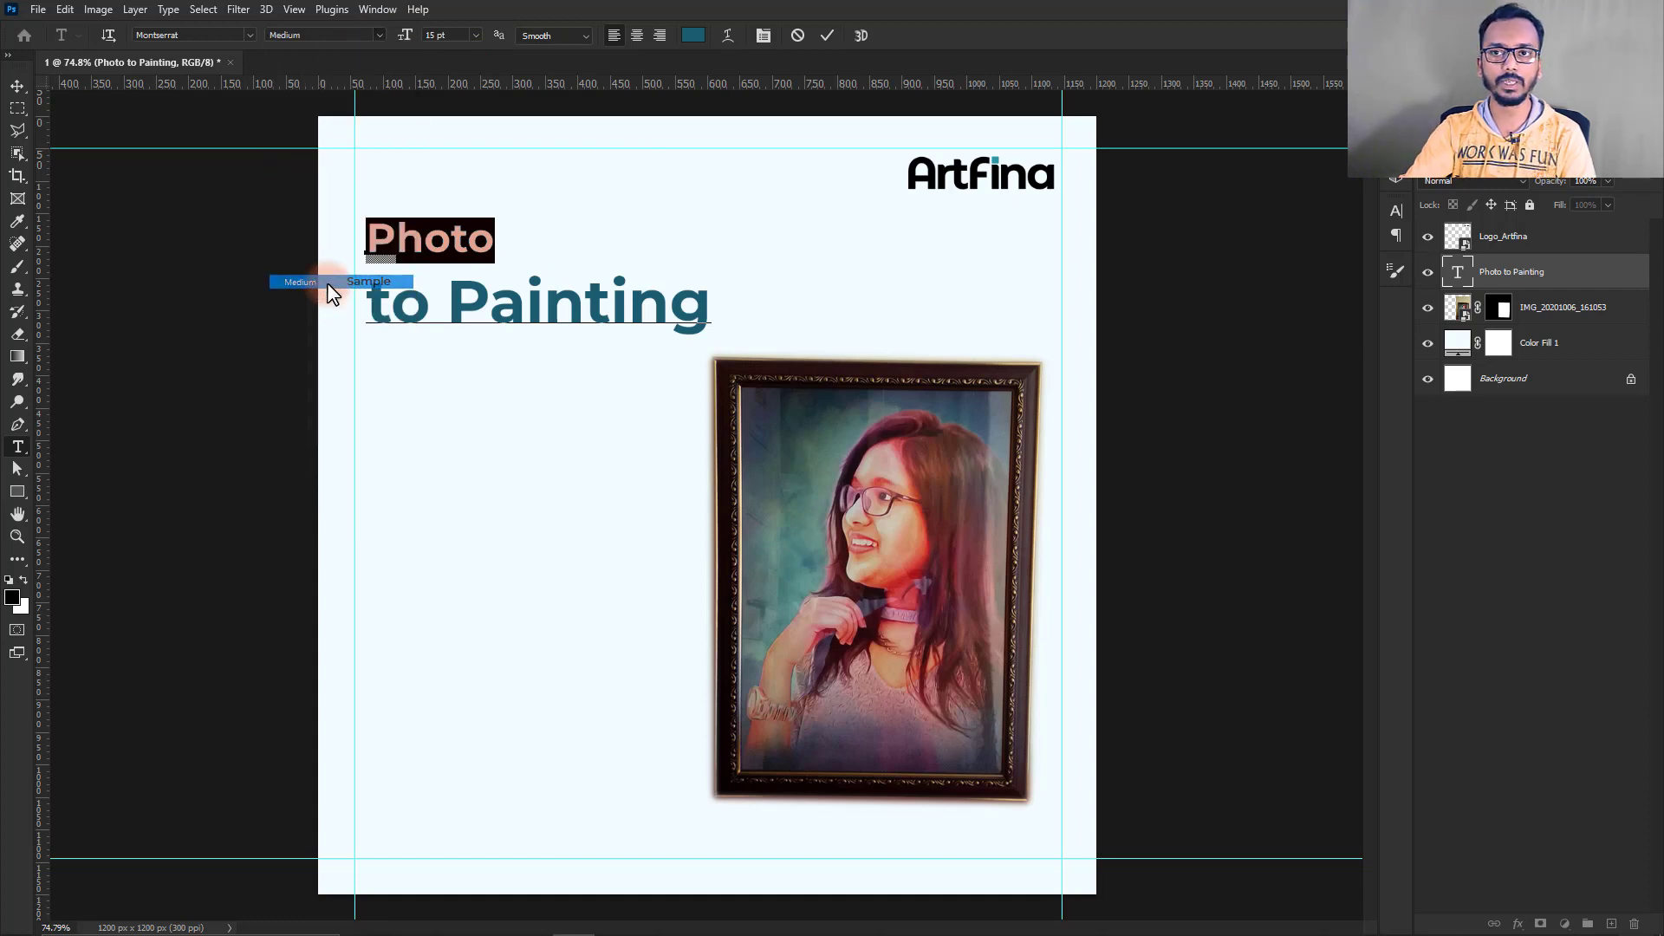
click(443, 223)
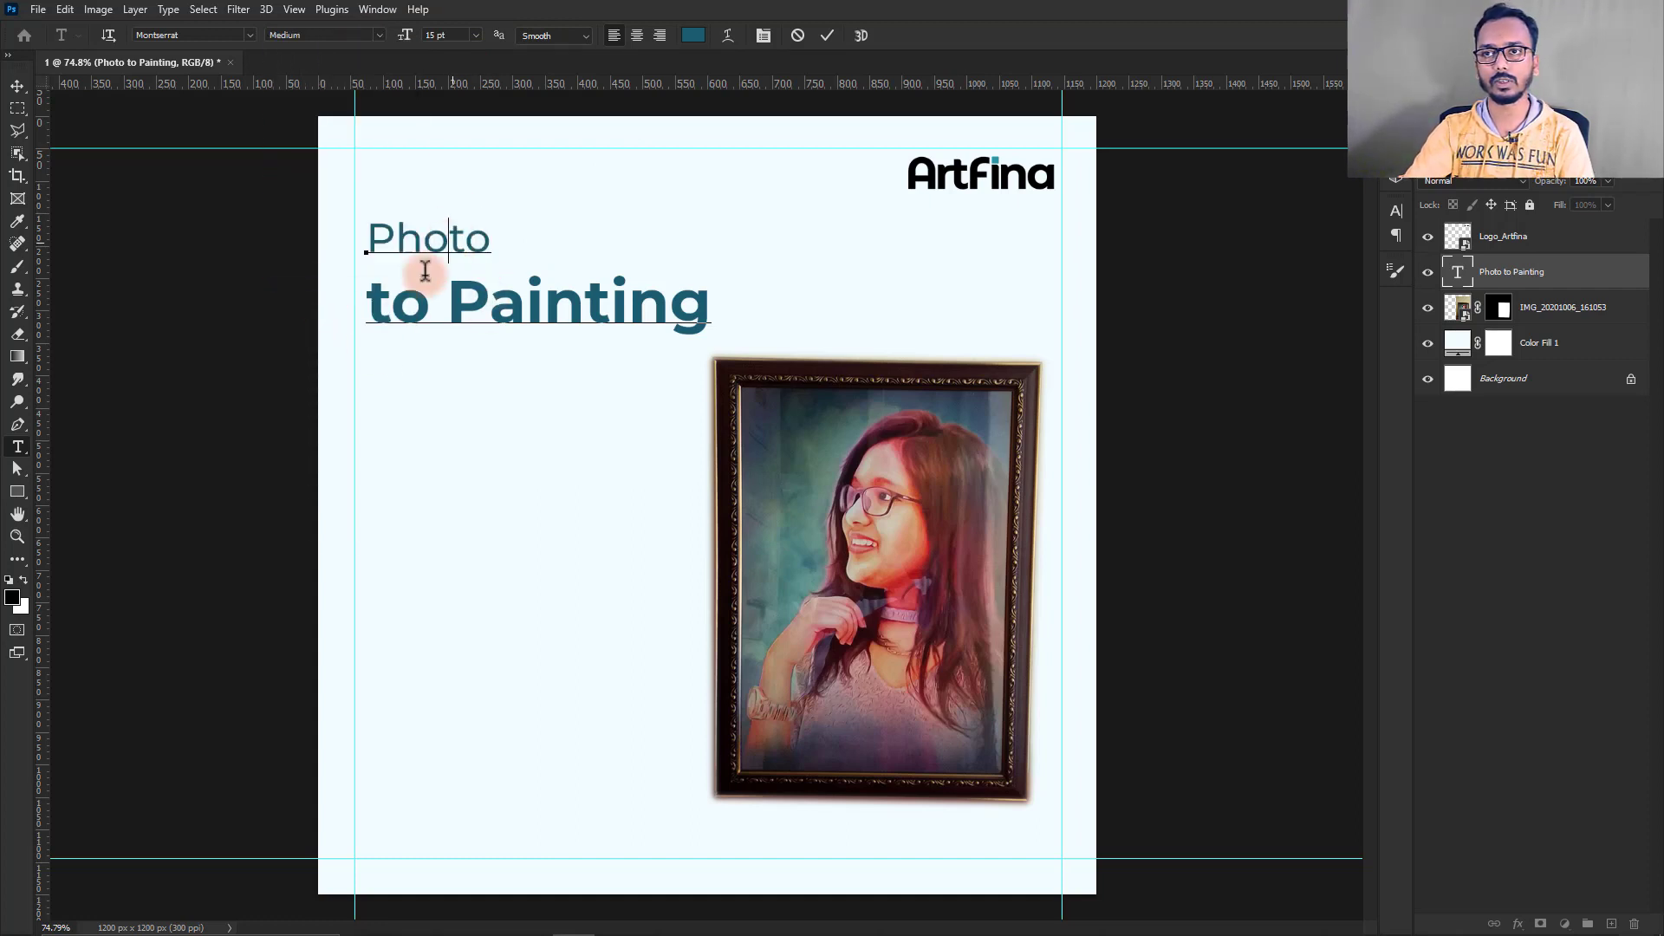
Step: Move the two-line title higher on the post
click(19, 89)
drag(464, 324, 462, 285)
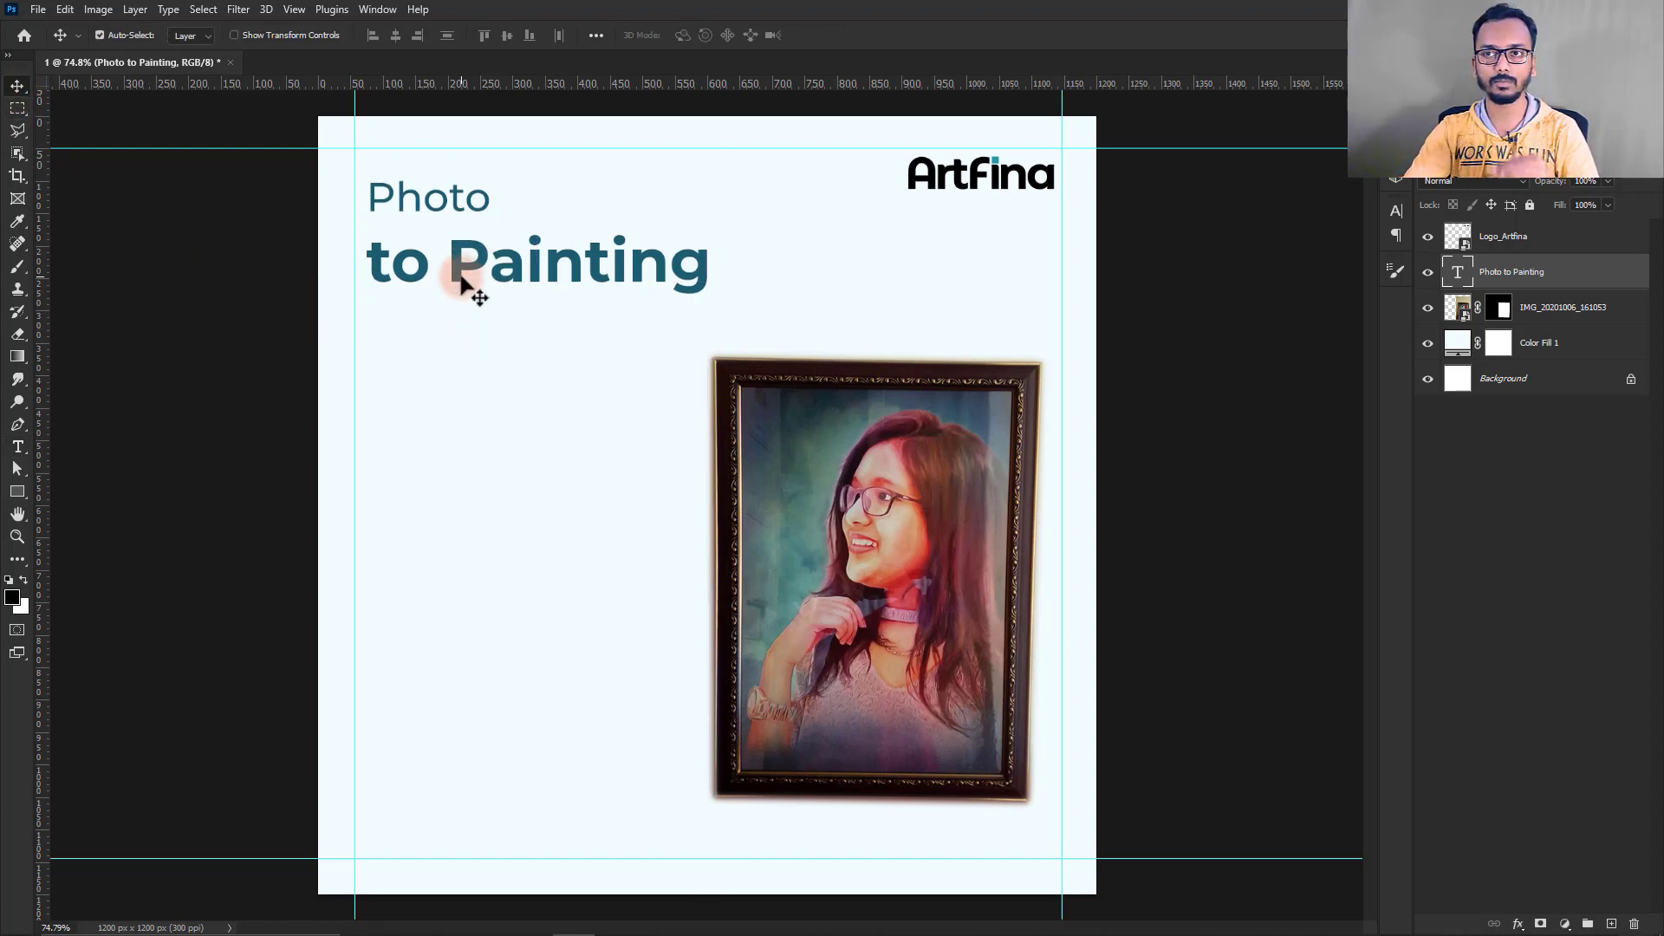
drag(471, 271, 469, 290)
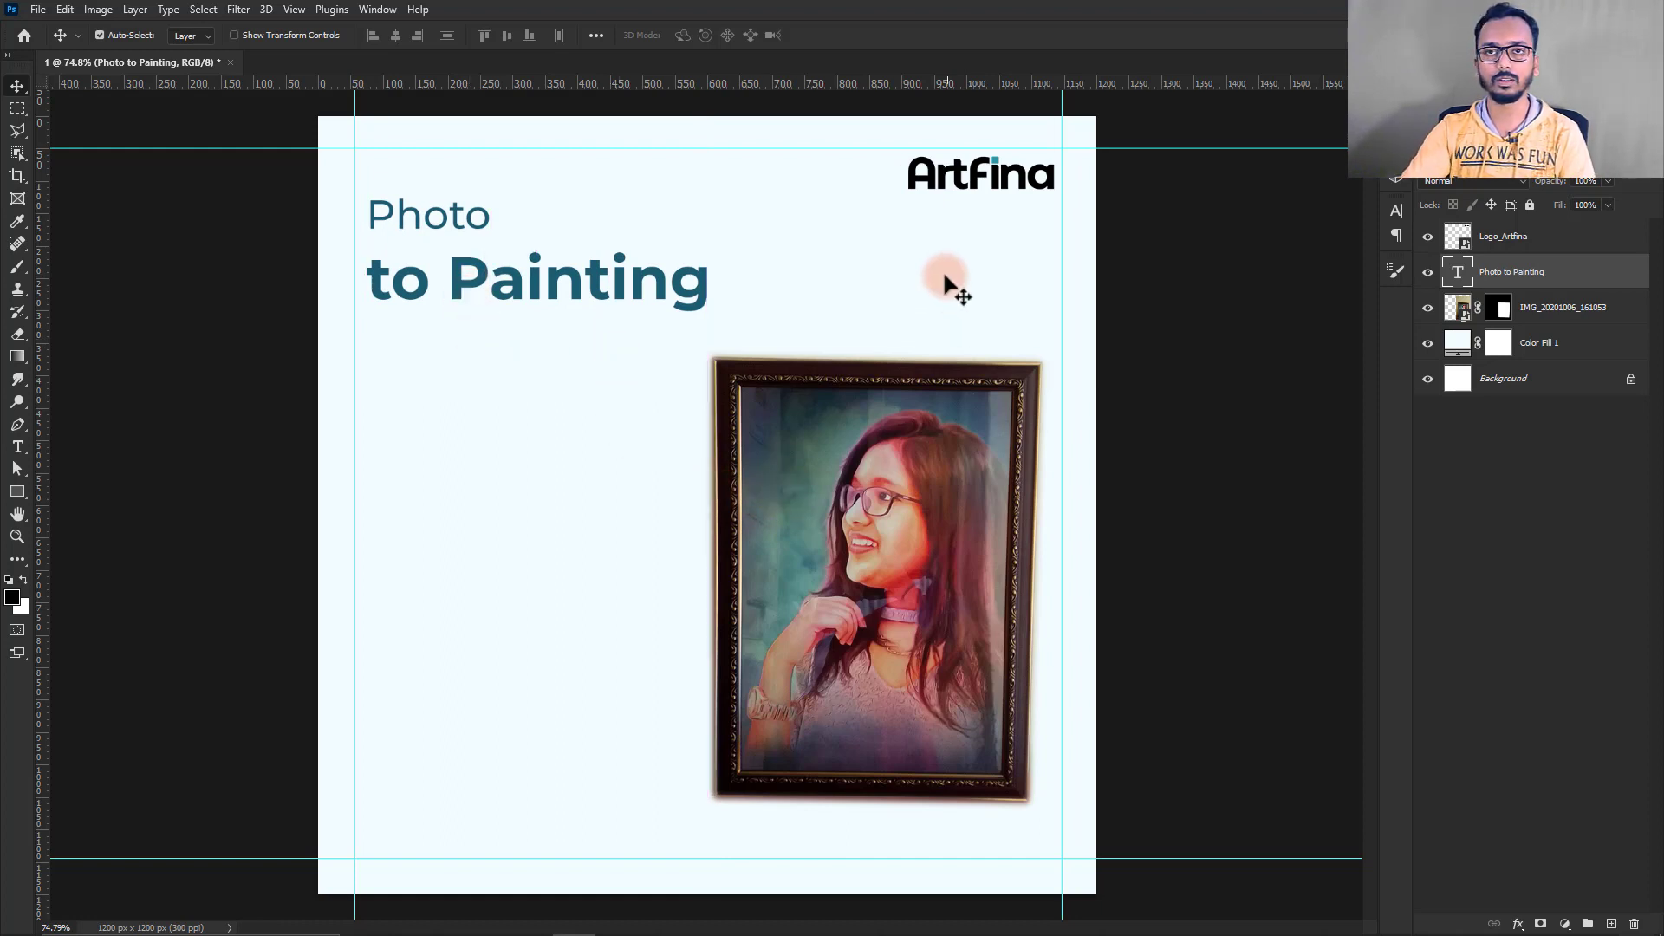
double_click(575, 289)
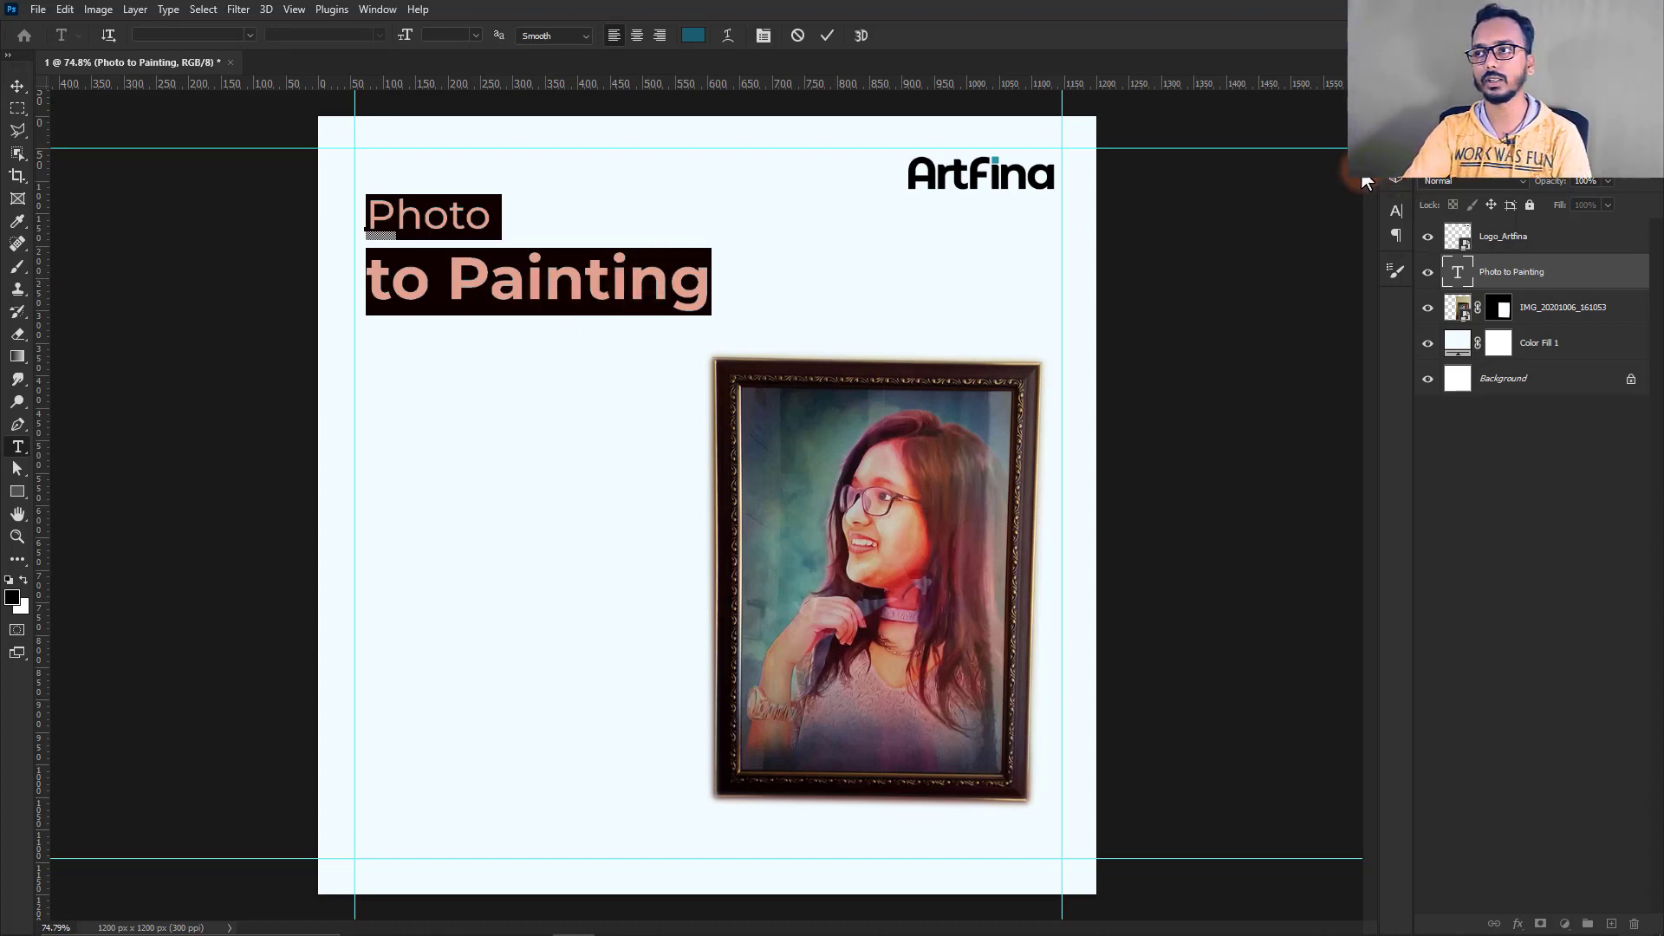
Step: Turn on All Caps for the title in the Character panel and nudge it right
click(1395, 211)
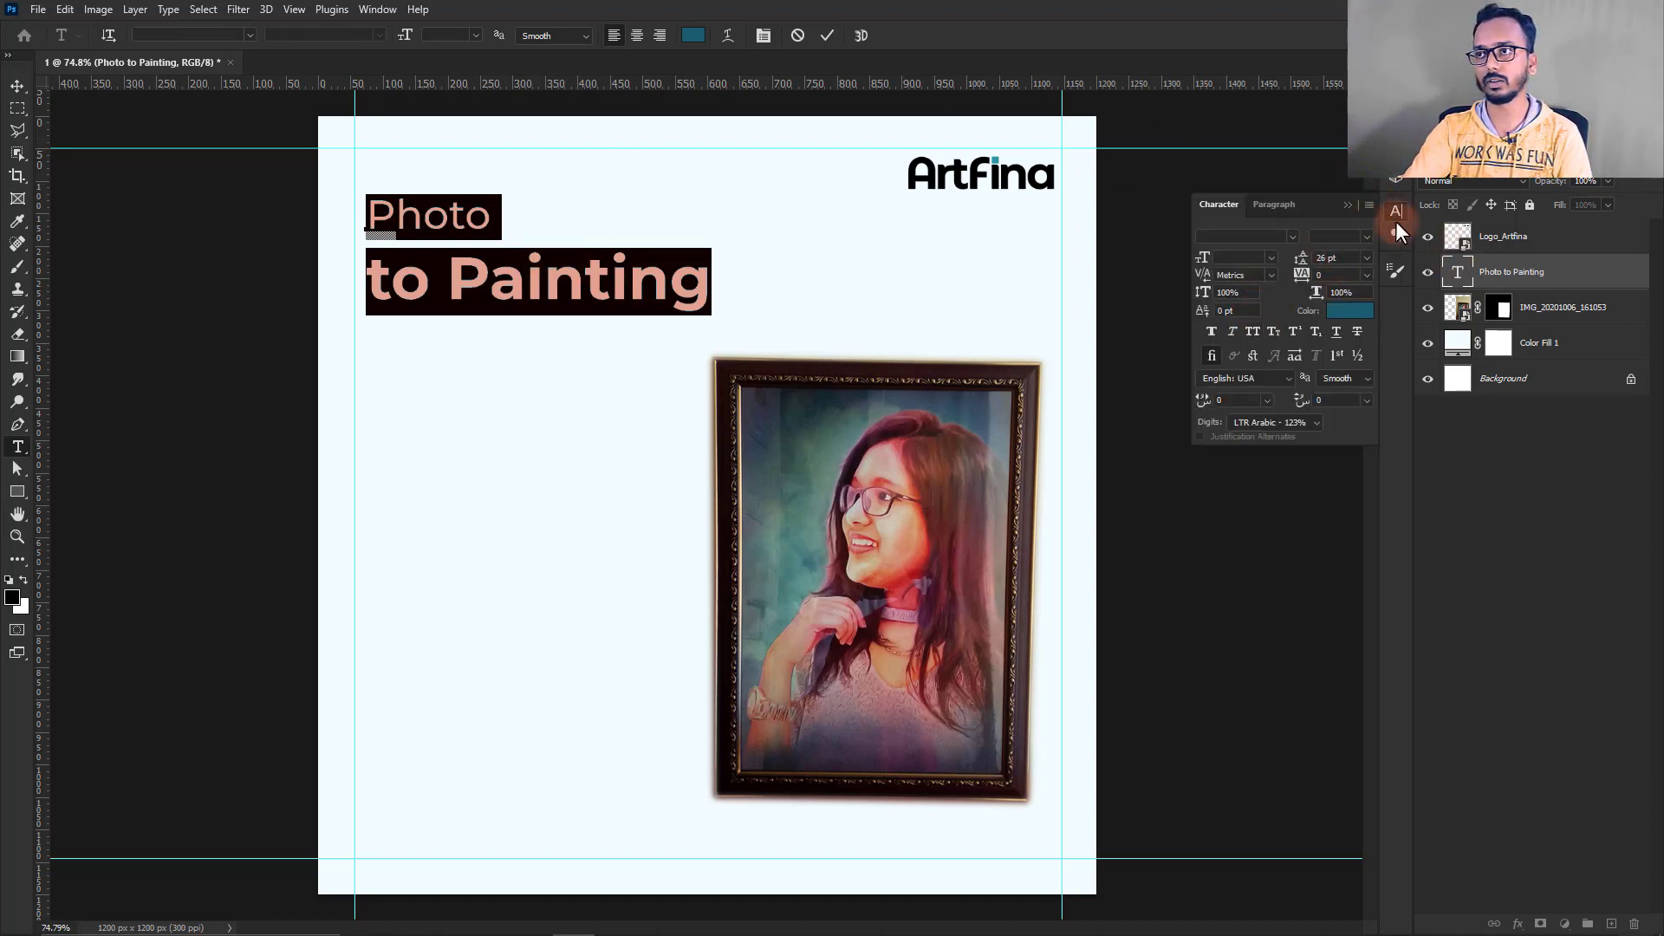
click(1251, 332)
click(617, 290)
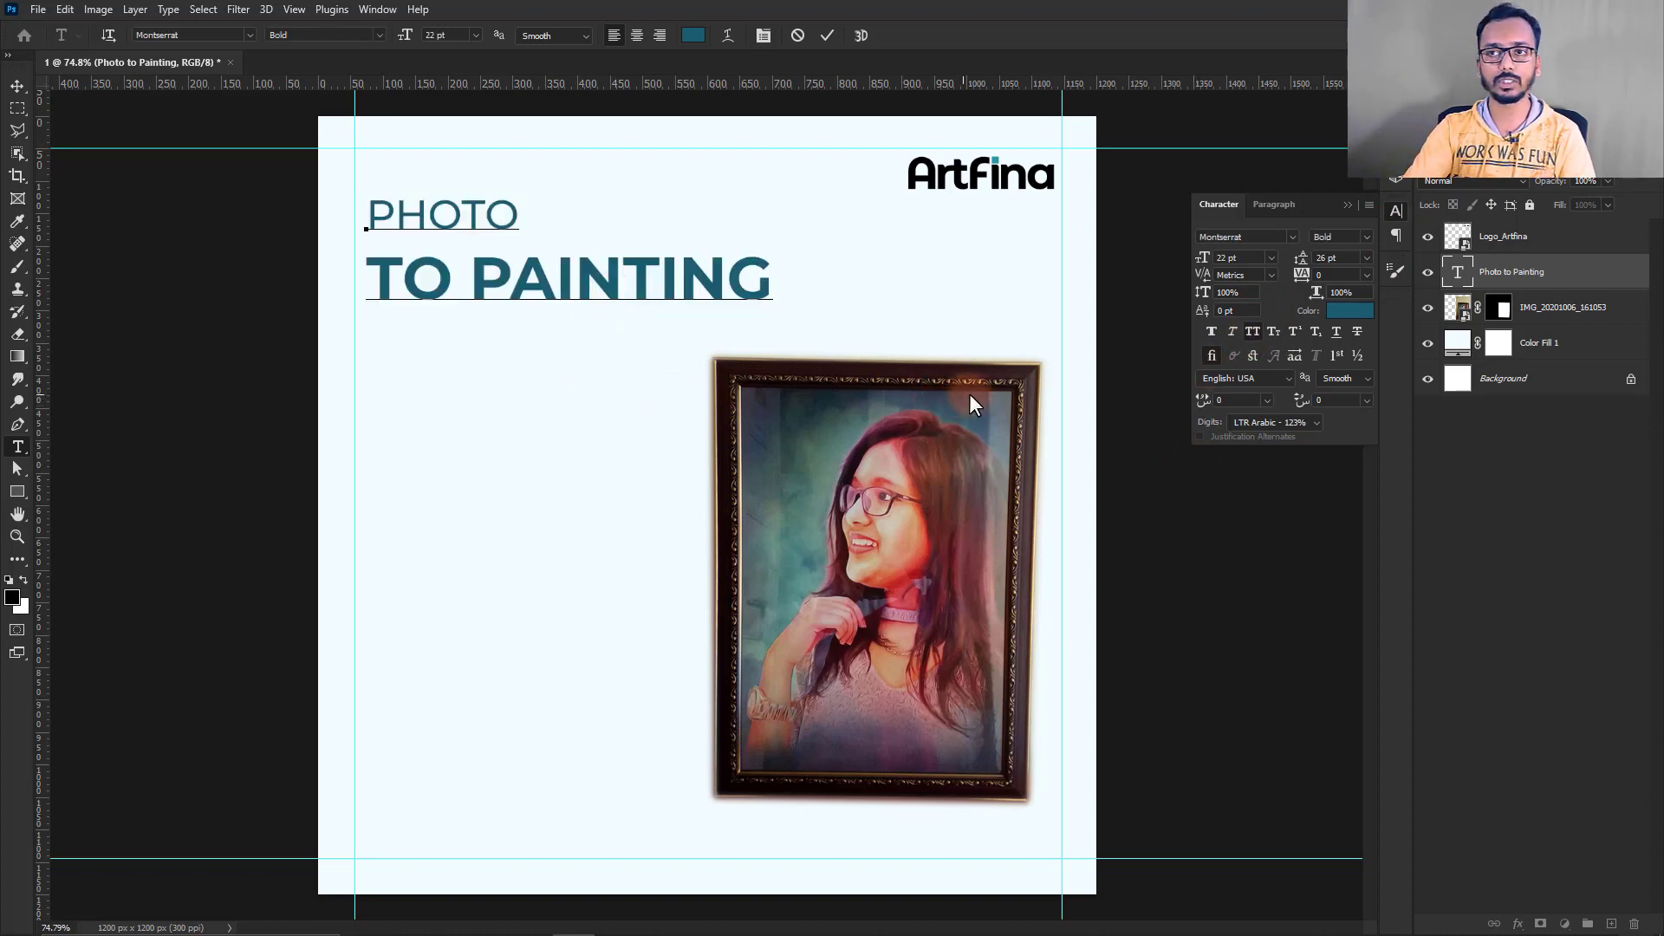
click(1347, 205)
click(17, 86)
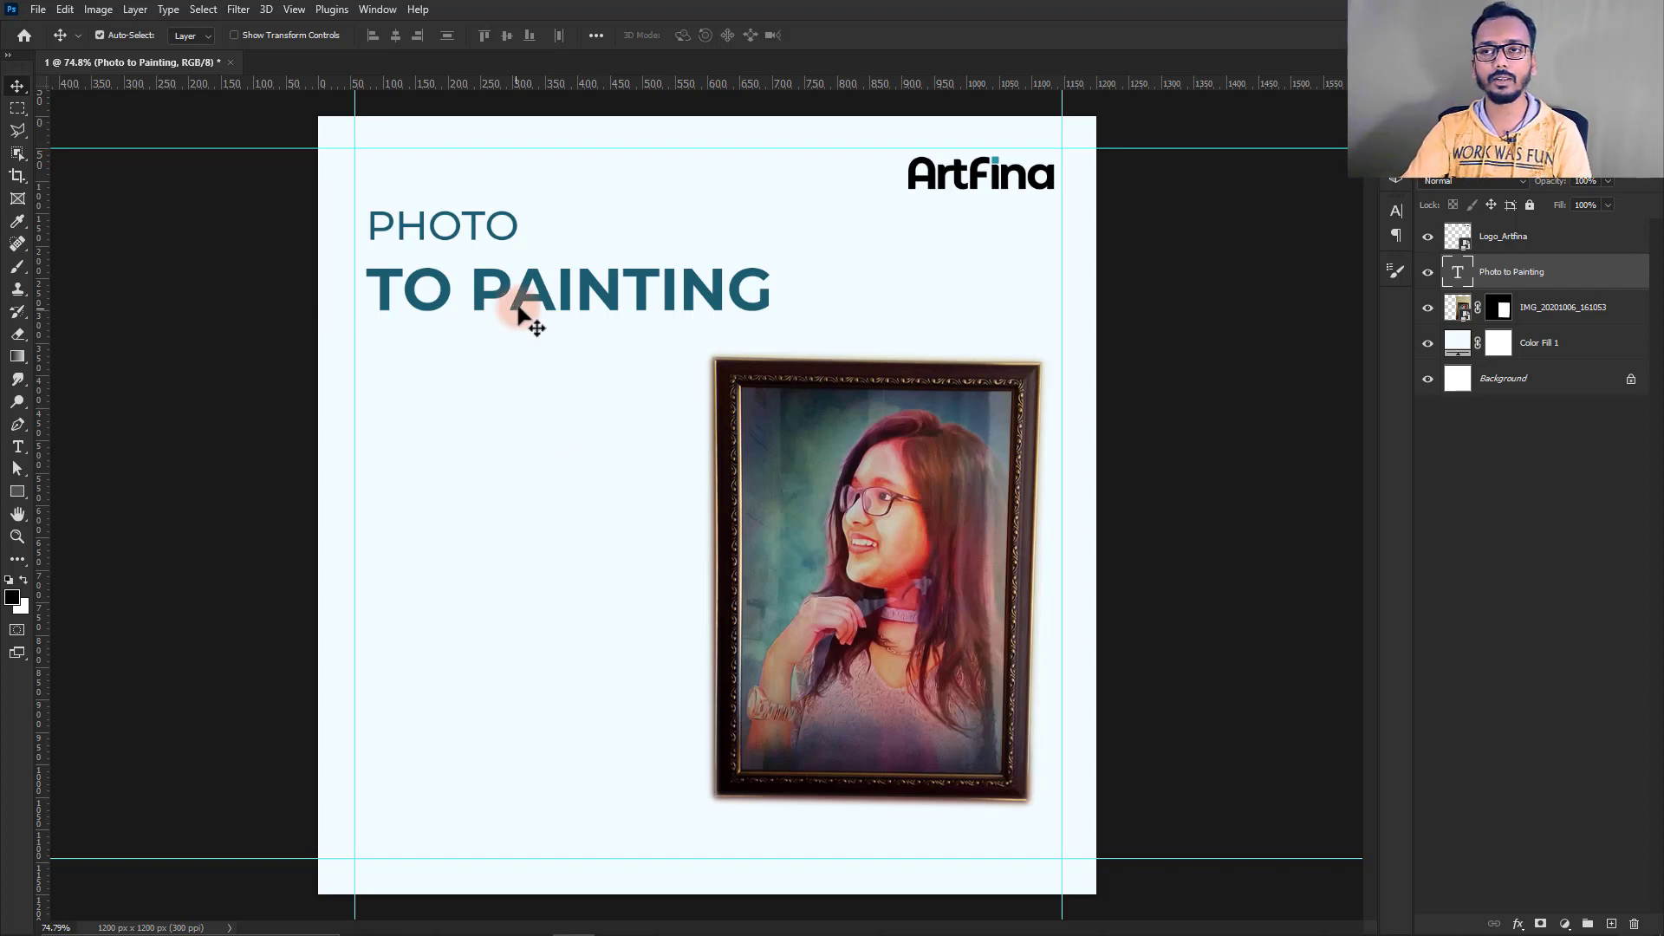
drag(518, 308, 529, 309)
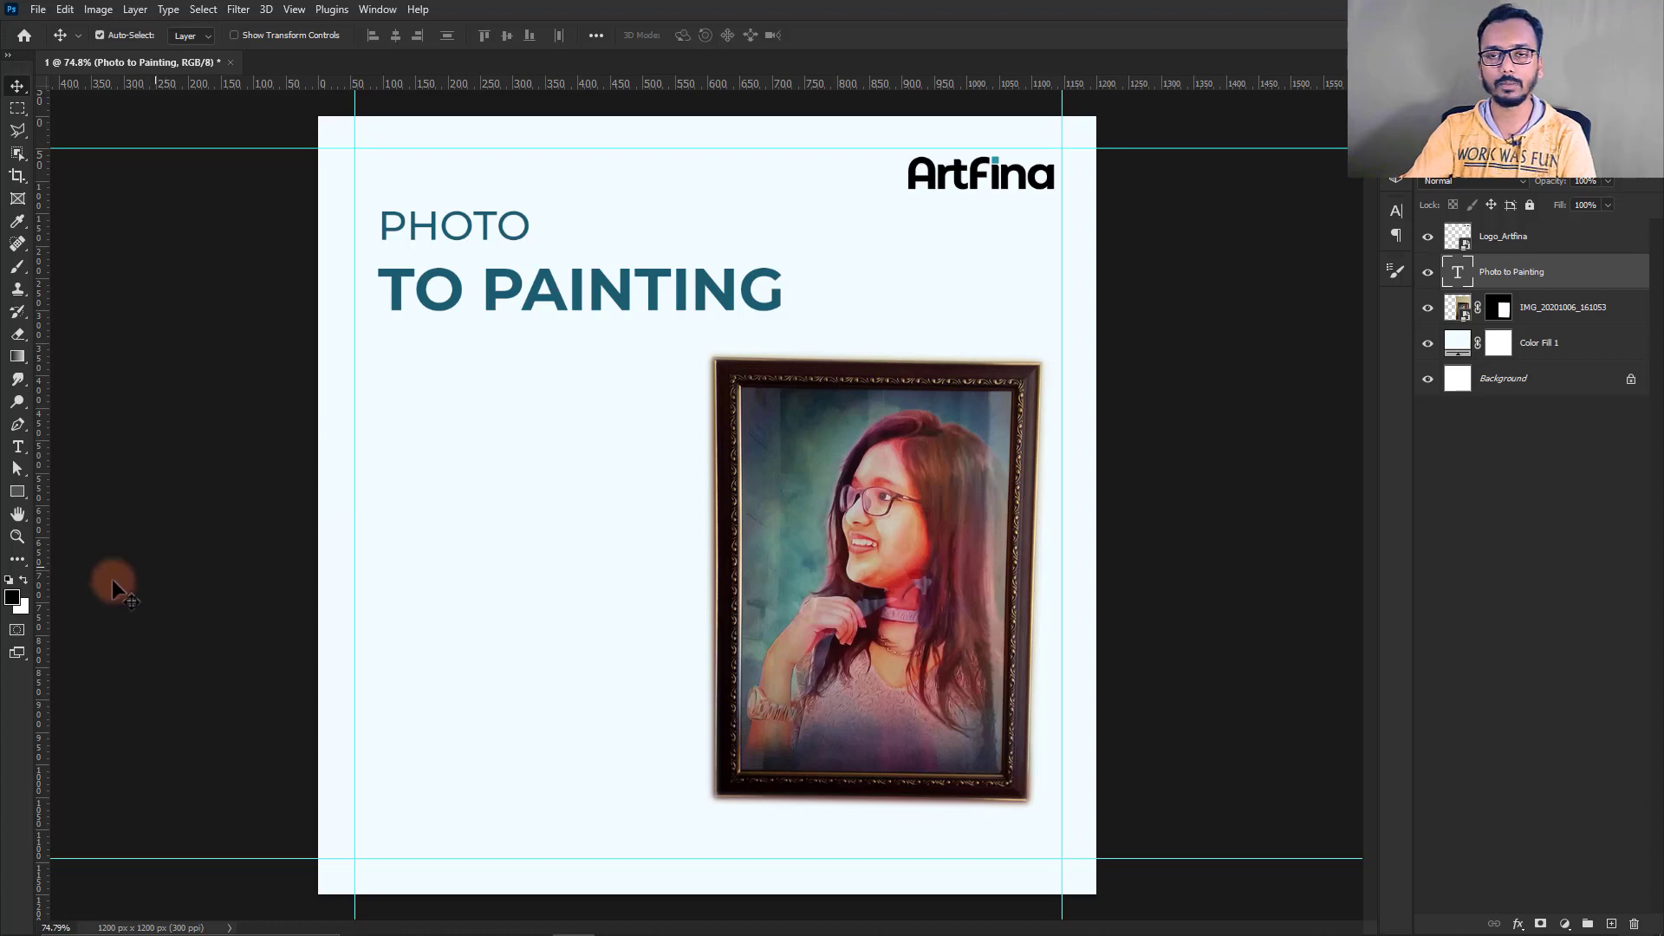
Step: Add a 'COD | FREE SHIPPING' footer line in 16 pt Montserrat
key(t)
click(407, 512)
text(E SHIPPING)
key(ctrl+a)
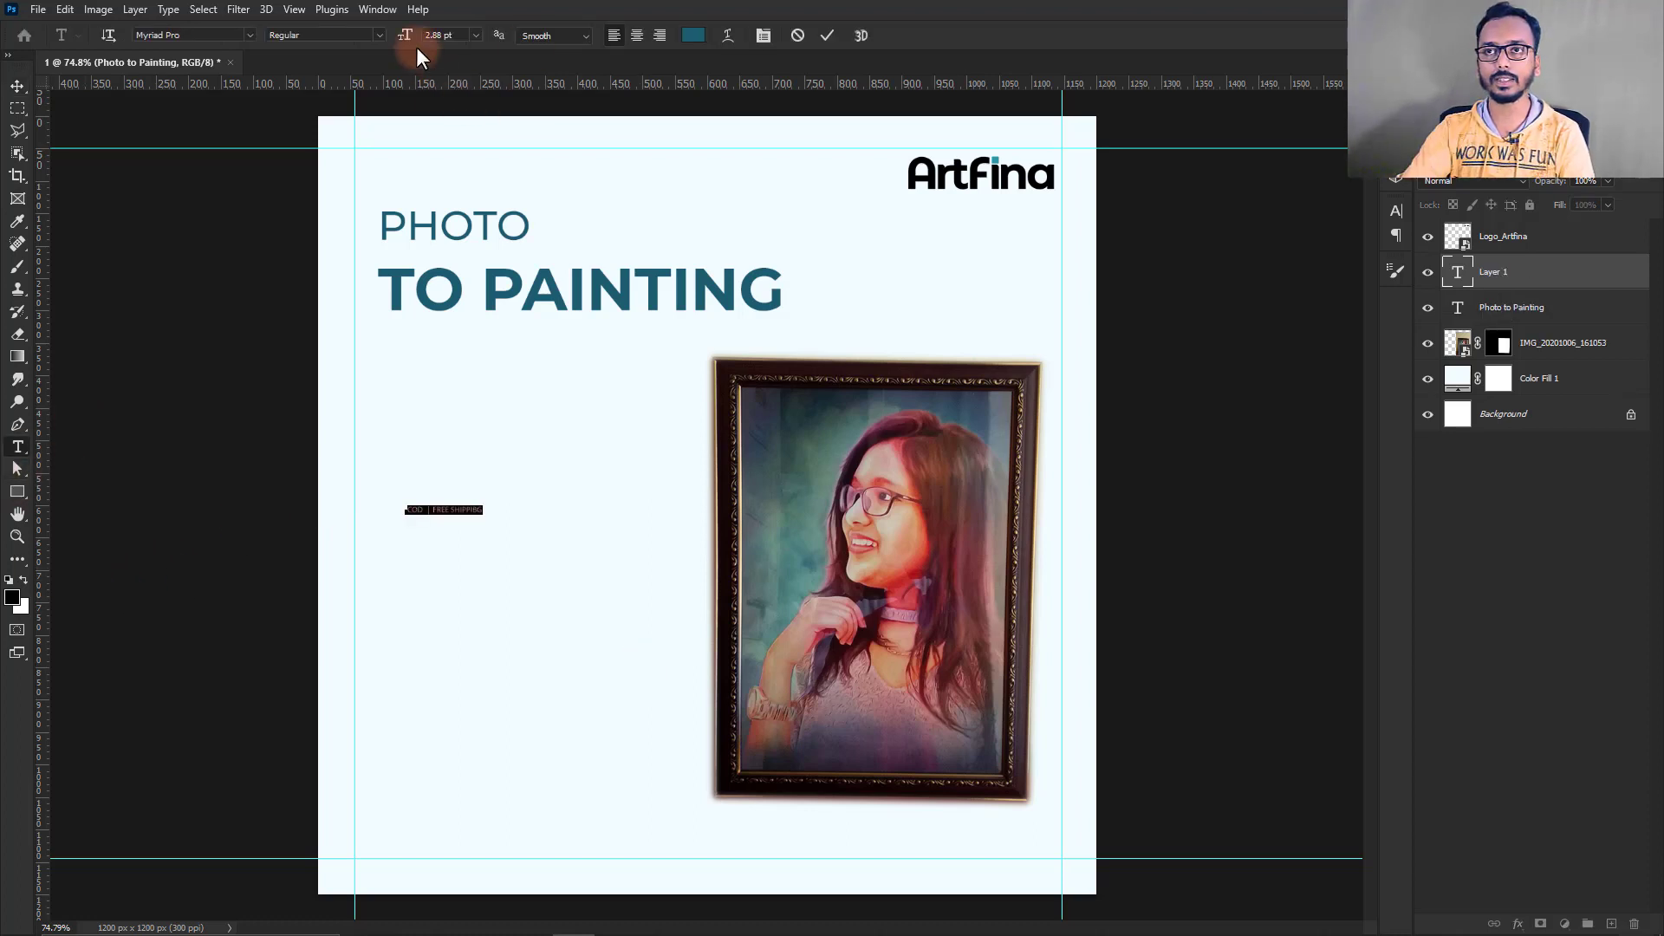
drag(405, 41, 433, 39)
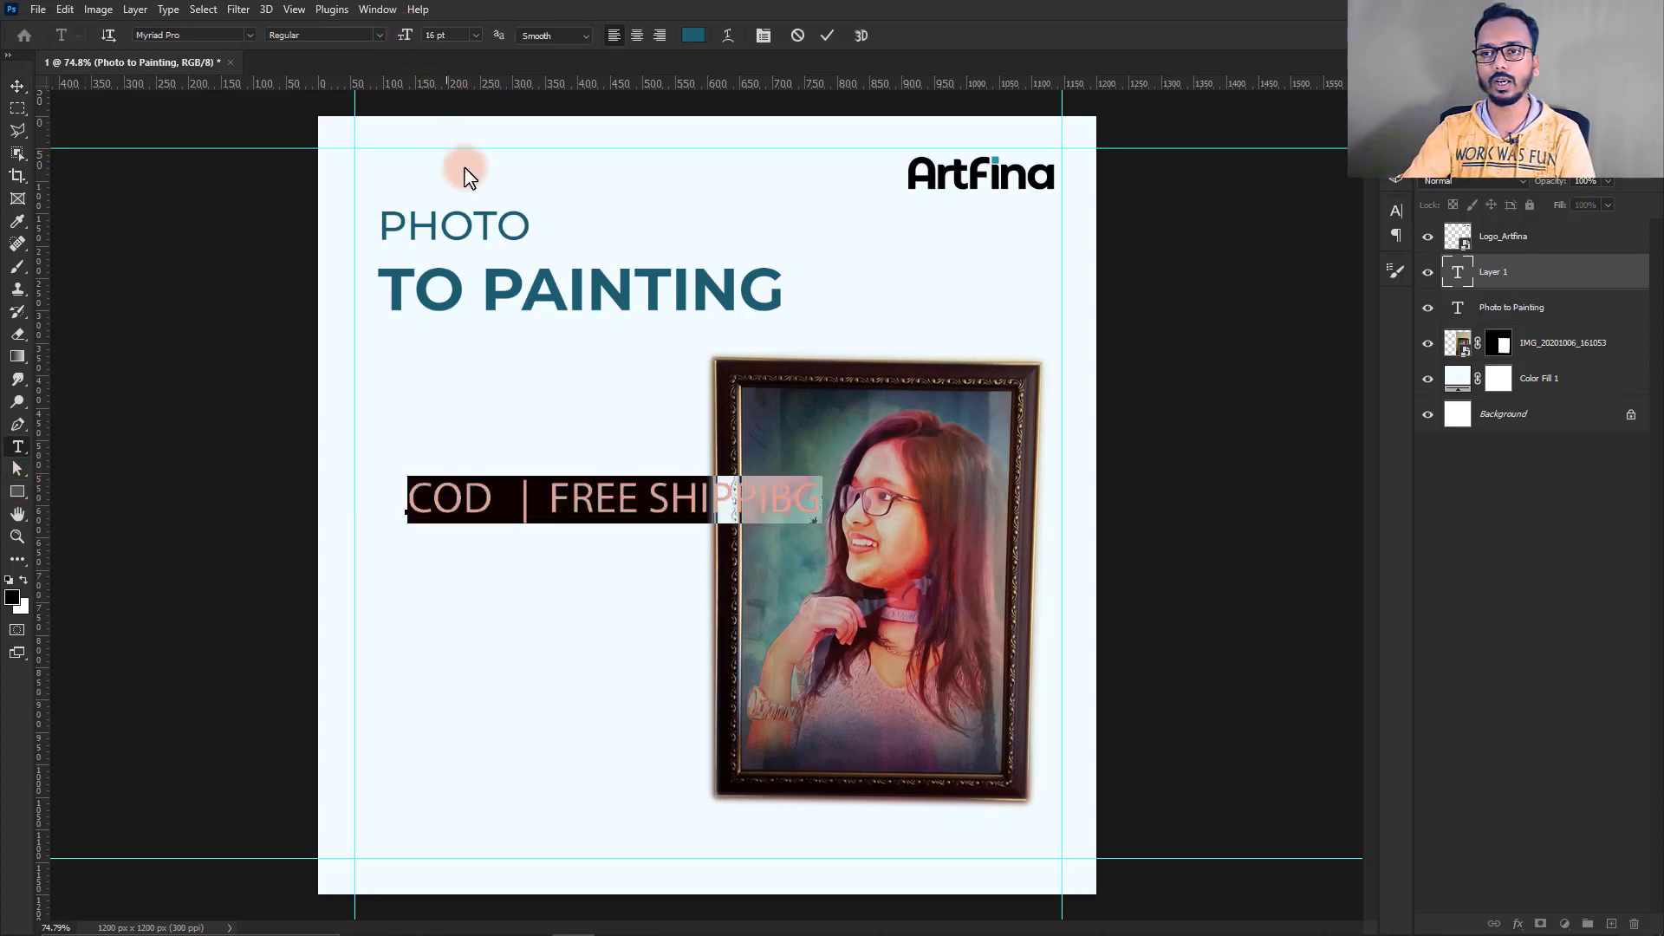
click(165, 35)
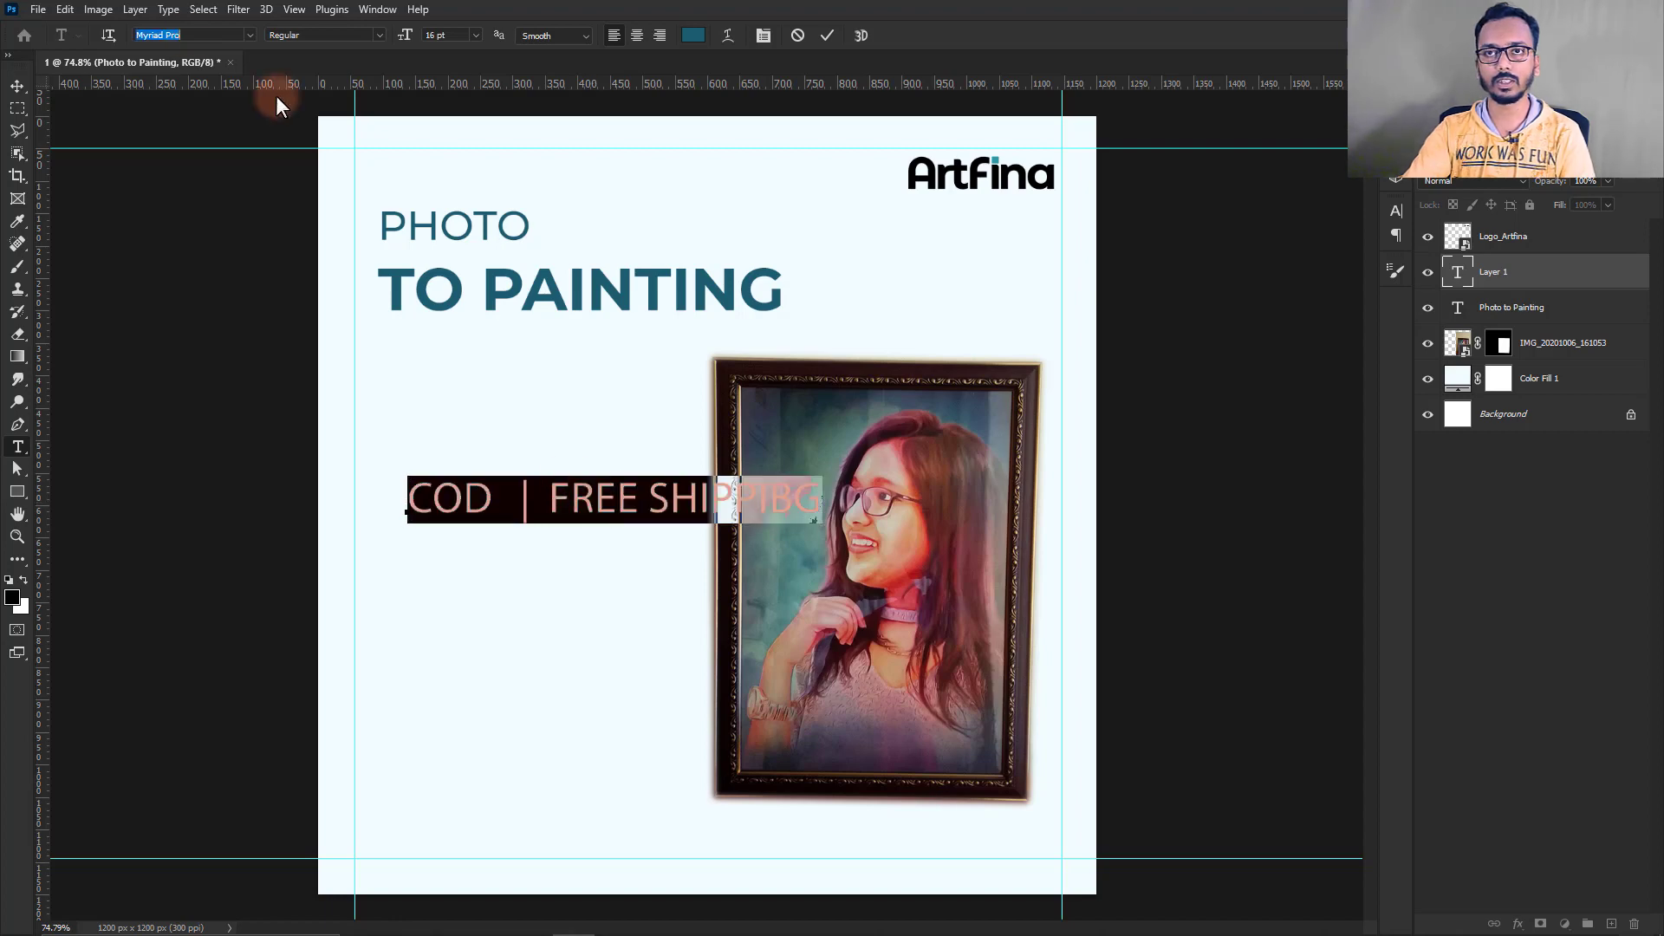
click(249, 35)
text(Montserrat)
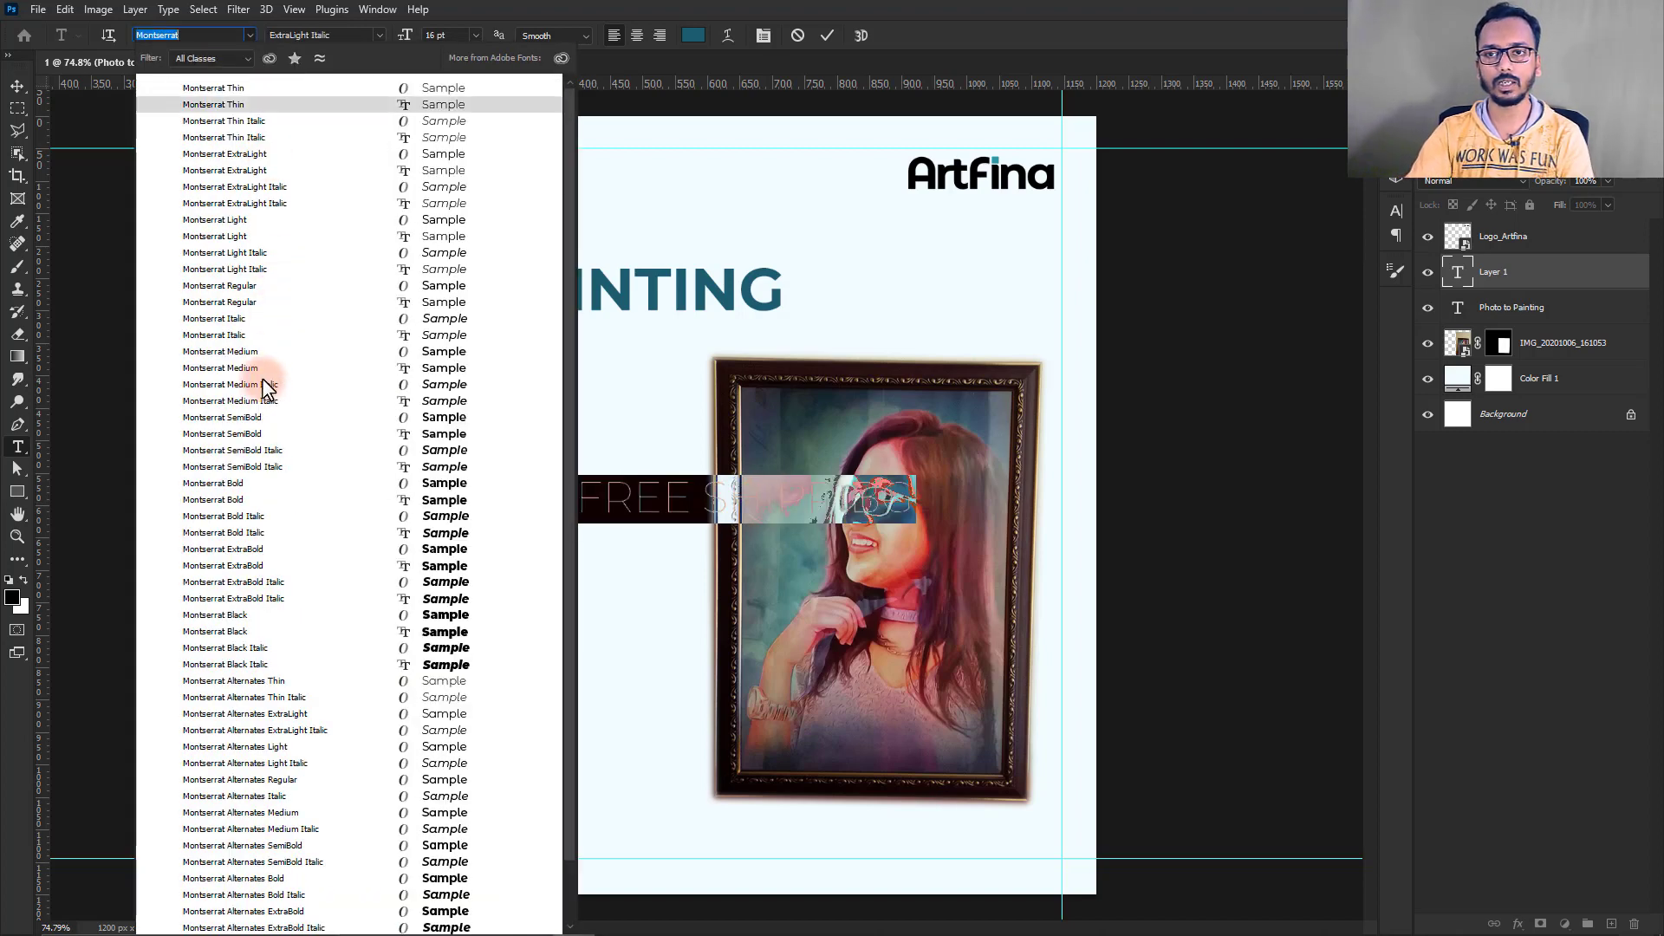
click(280, 409)
Step: Scale the footer down, place it bottom-left, then undo the duplicated line
key(ctrl+t)
drag(926, 498, 682, 501)
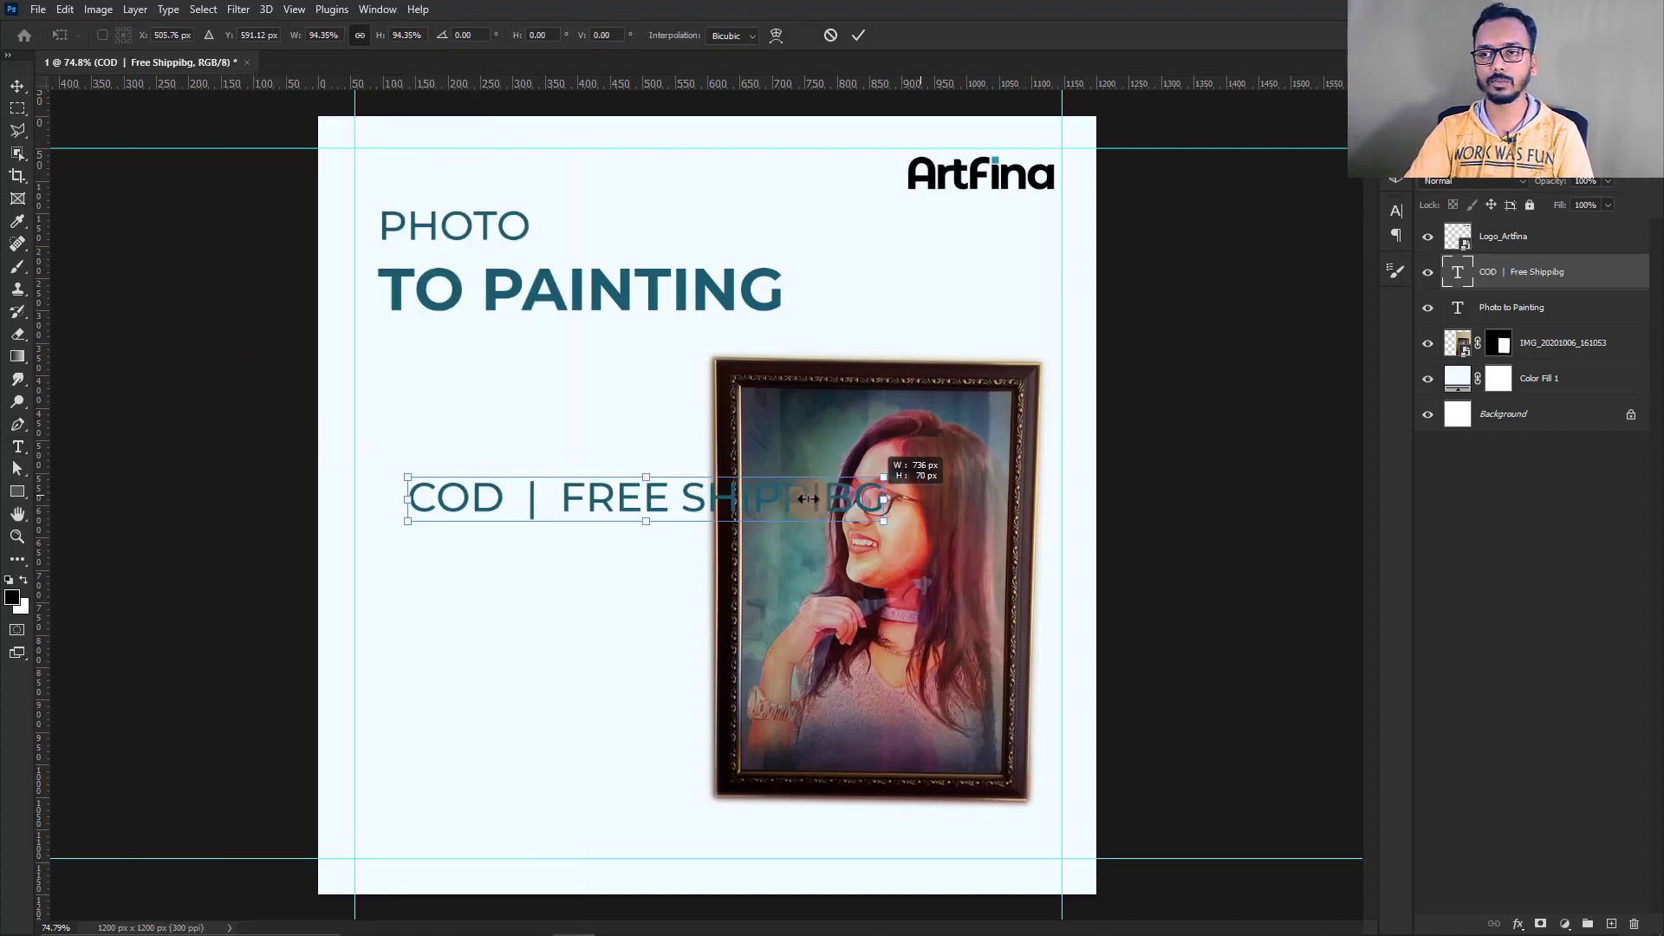
key(Return)
mouse_move(549, 501)
mouse_down()
mouse_move(521, 766)
mouse_move(520, 691)
mouse_move(530, 742)
mouse_up()
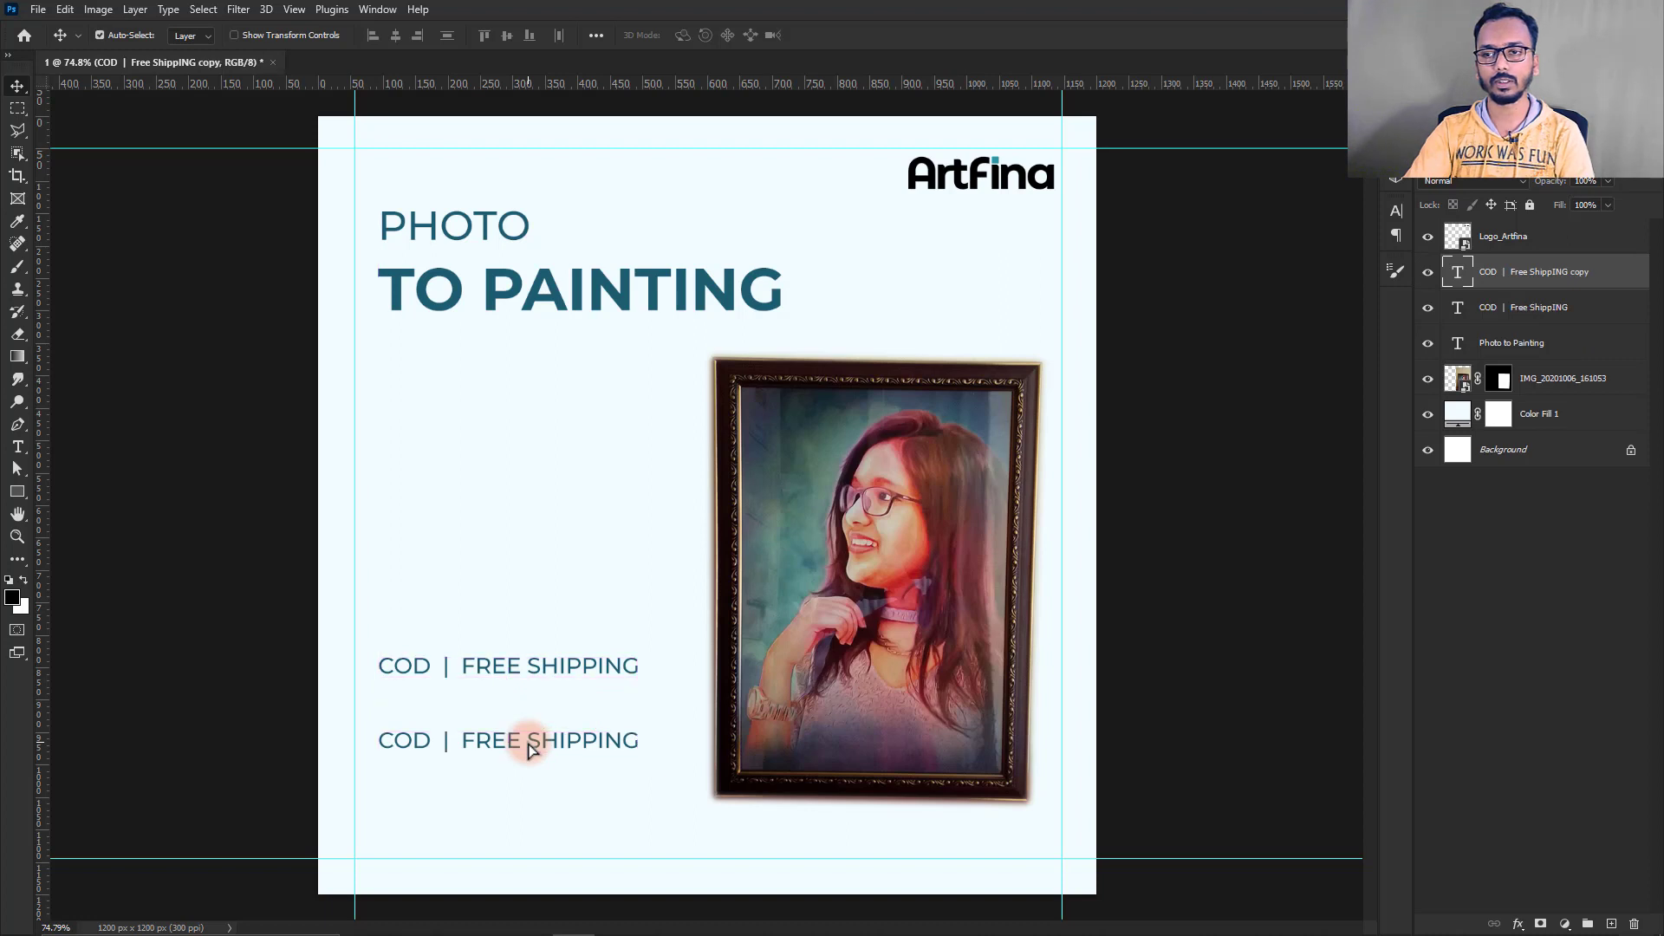
key(ctrl+z)
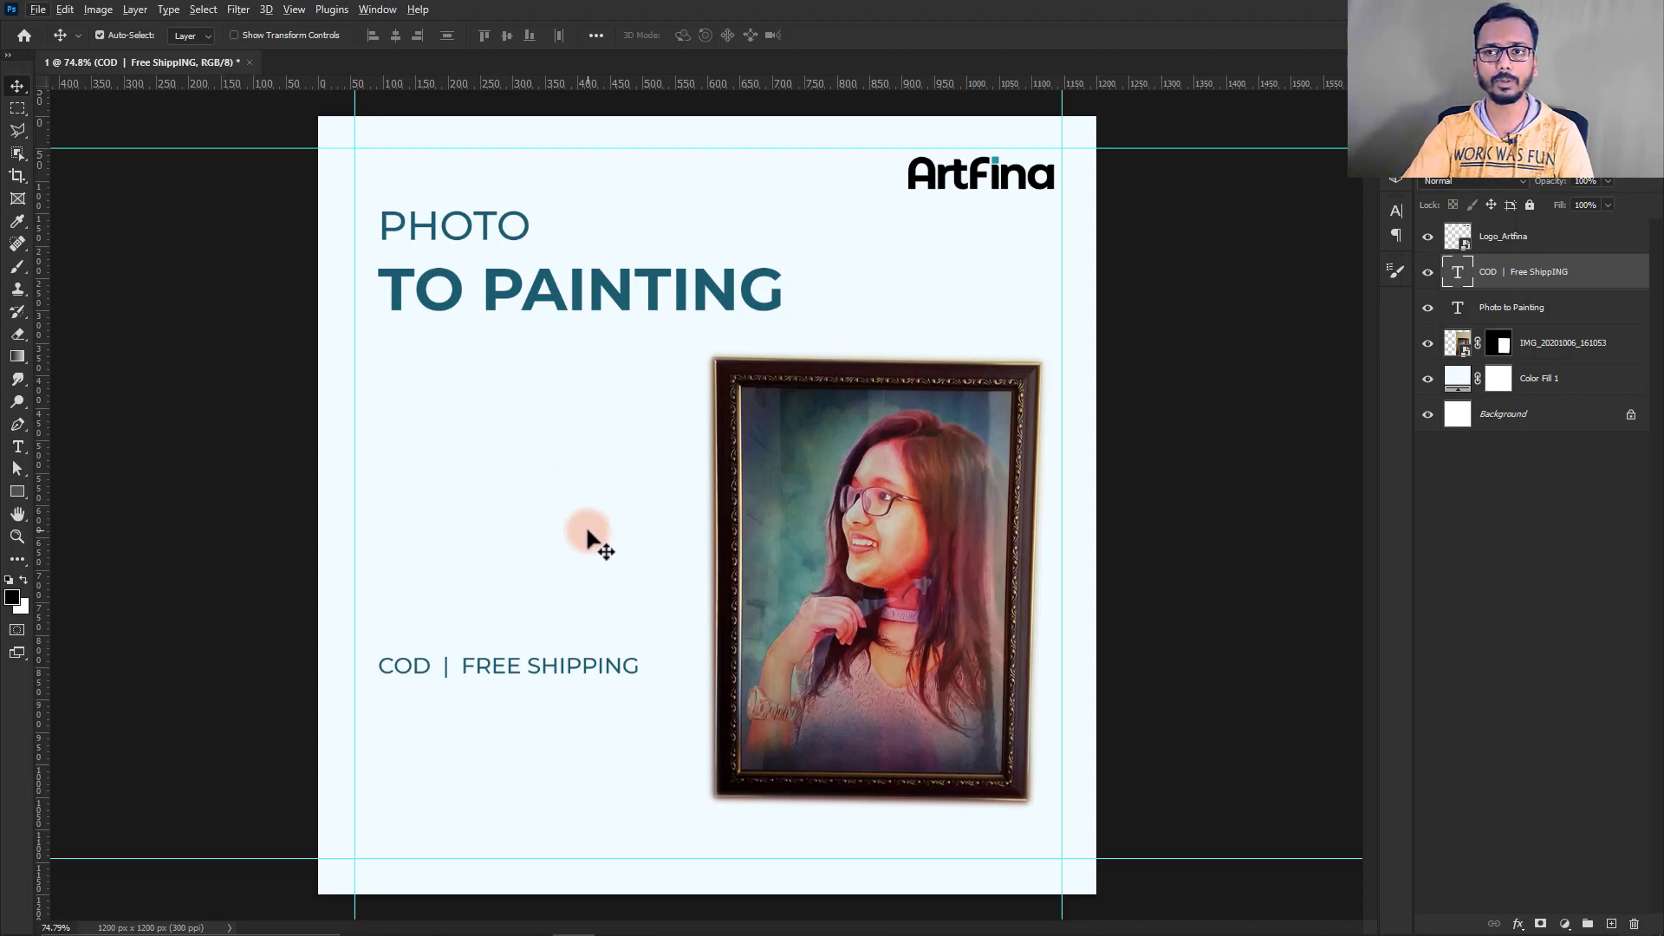
Step: Duplicate the COD | FREE SHIPPING line just below itself, discarding a stray heading copy
mouse_move(603, 307)
mouse_down()
mouse_move(568, 466)
mouse_move(579, 492)
mouse_up()
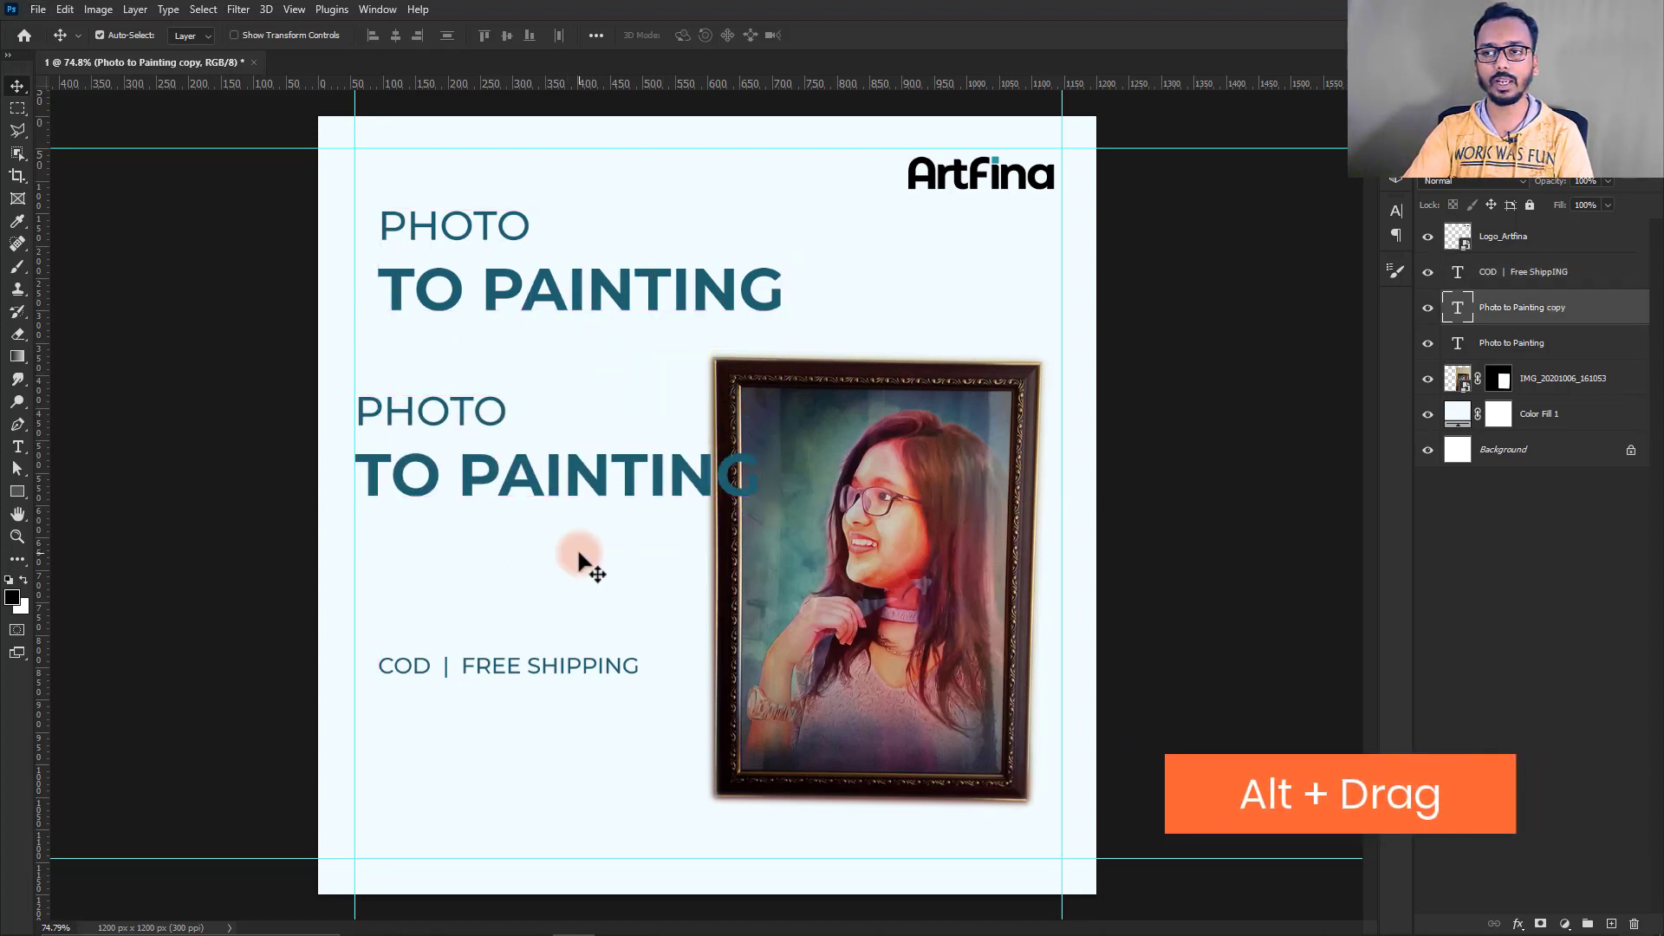
key(Delete)
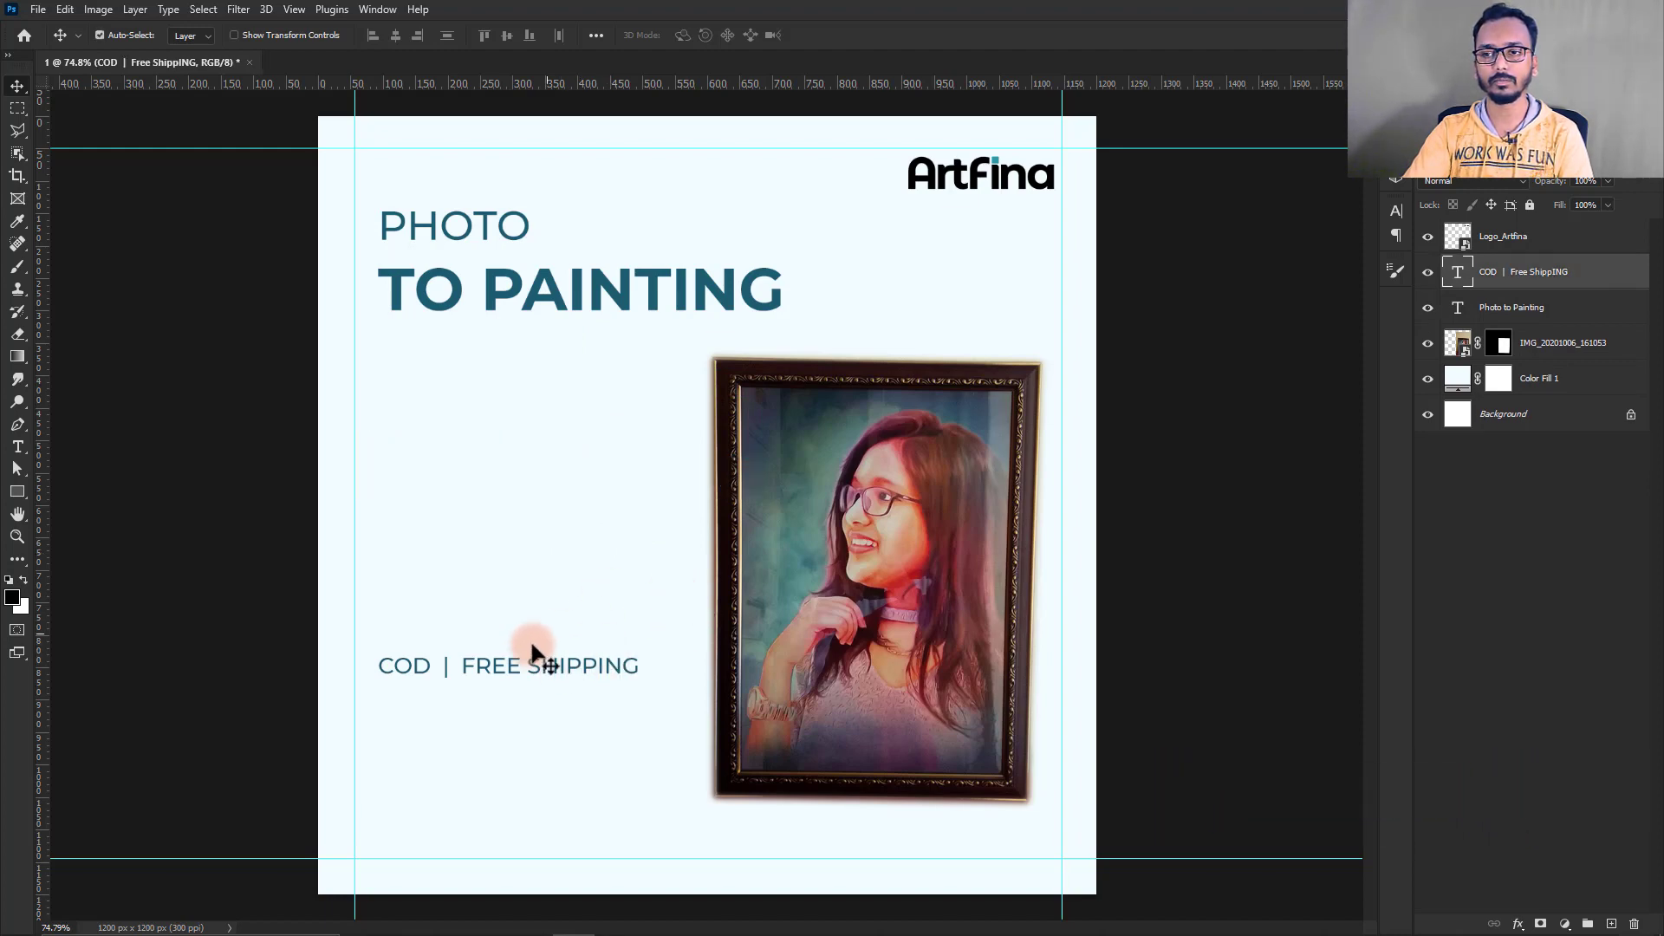
click(439, 668)
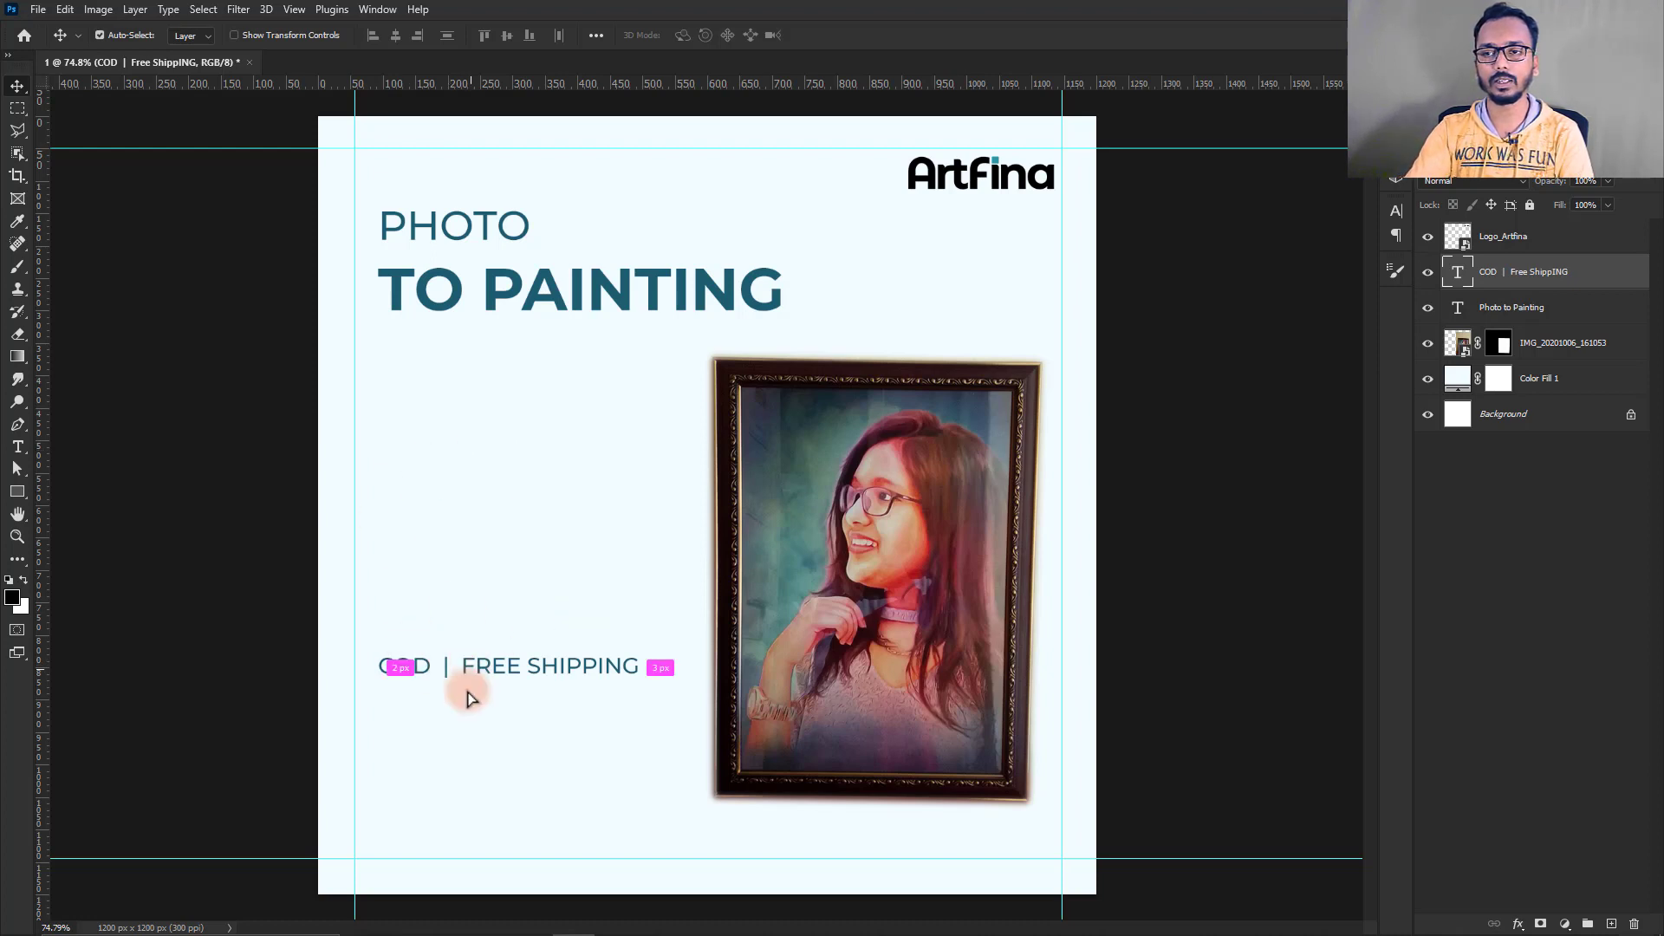
alt+drag(466, 698, 467, 748)
Step: Retype the copied line as BUY NOW, enlarge it and make it bold
double_click(476, 724)
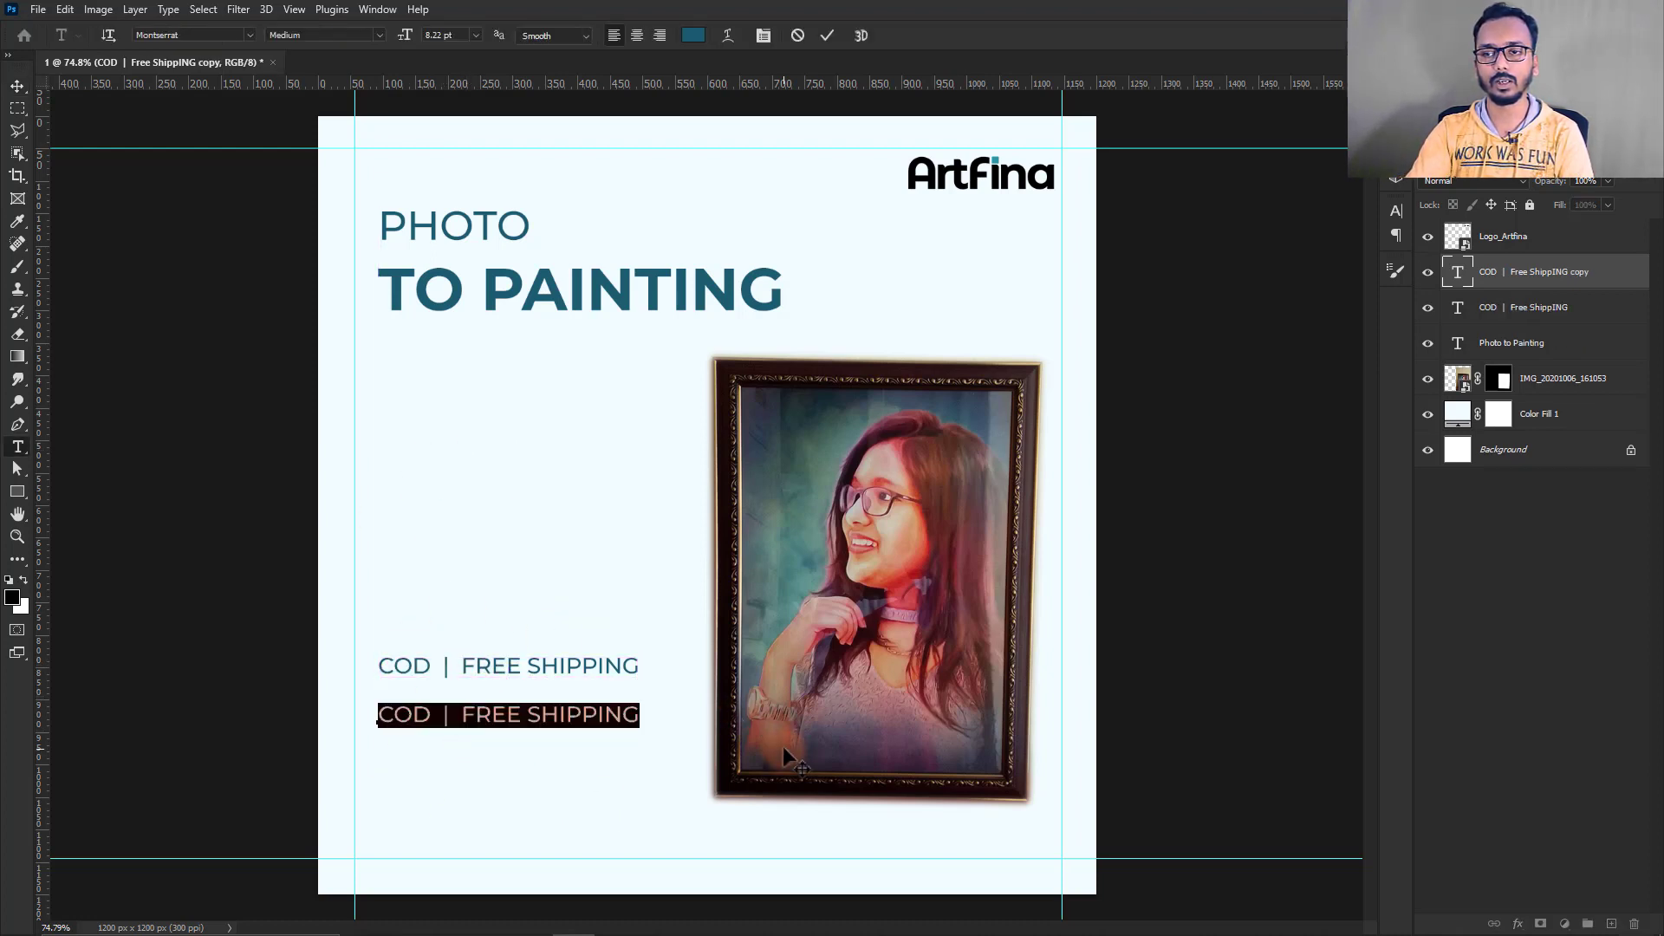
text(BUY)
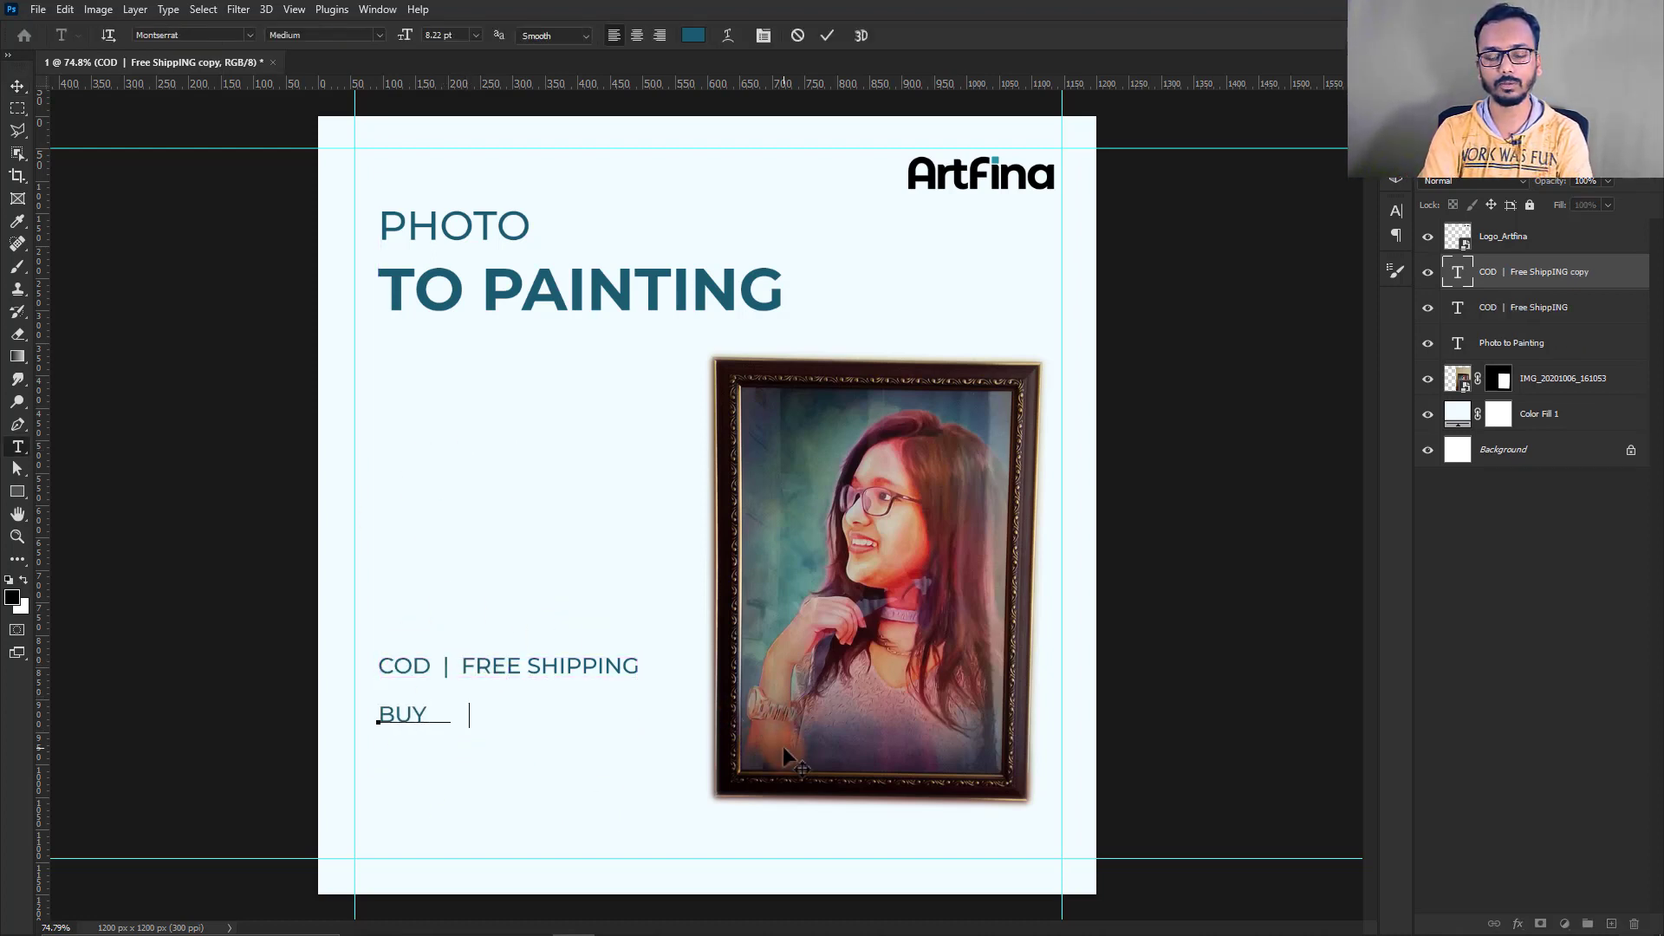
text( NOW)
key(ctrl+Return)
key(ctrl+t)
drag(520, 732, 549, 761)
key(Return)
click(531, 744)
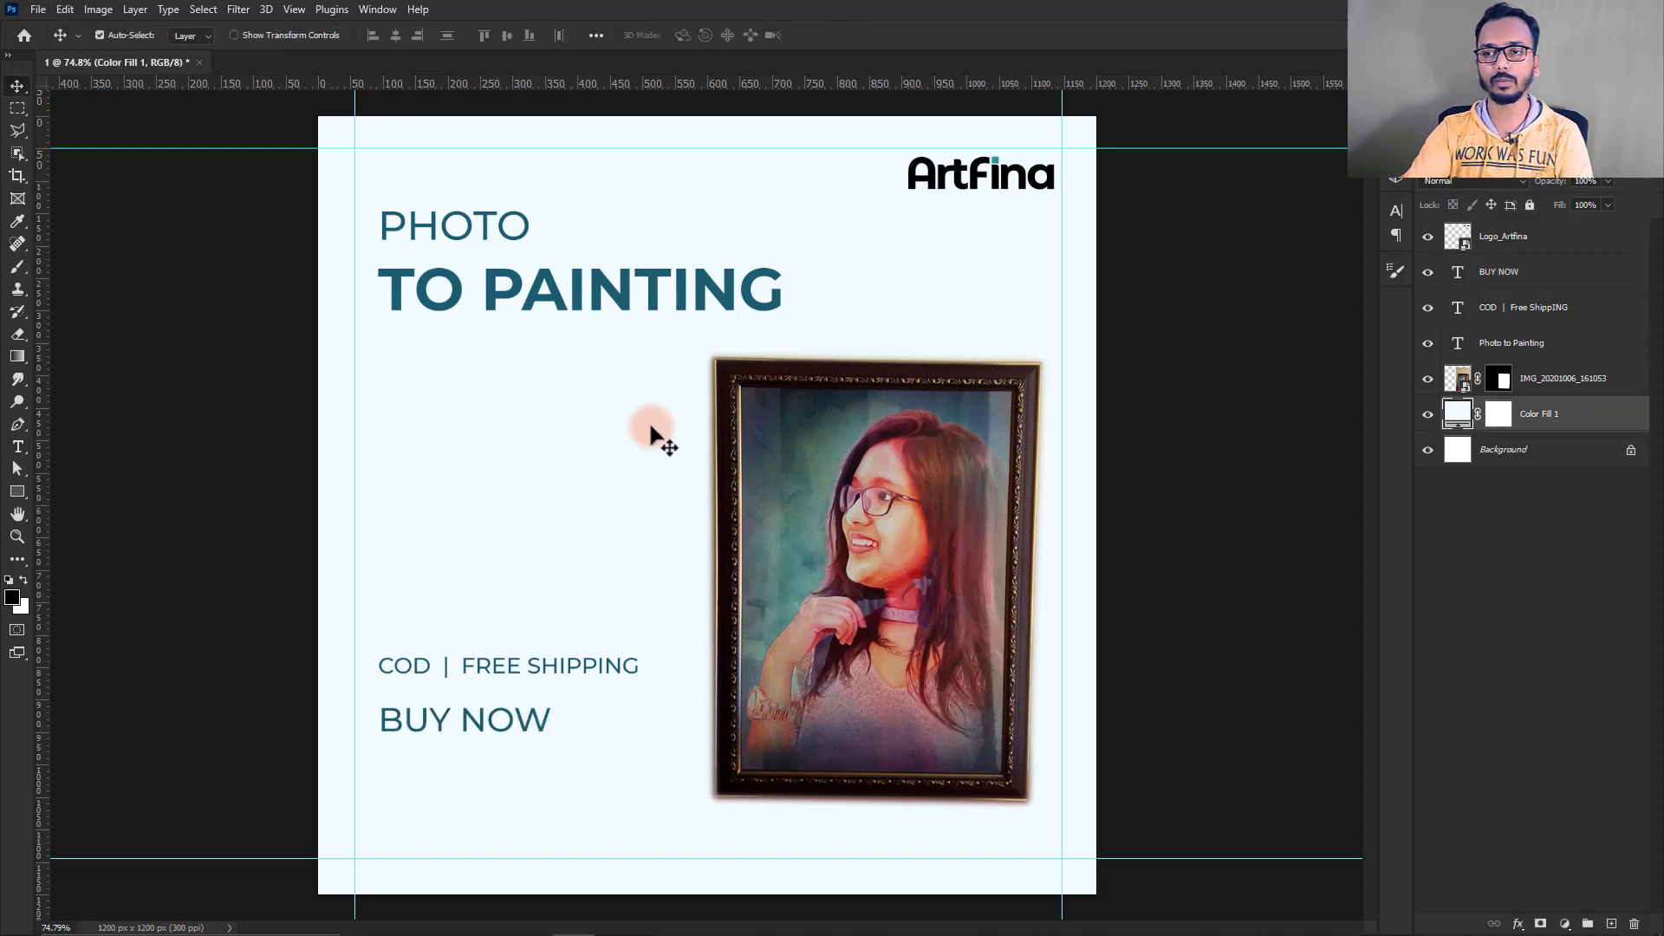
click(458, 732)
double_click(457, 724)
click(173, 34)
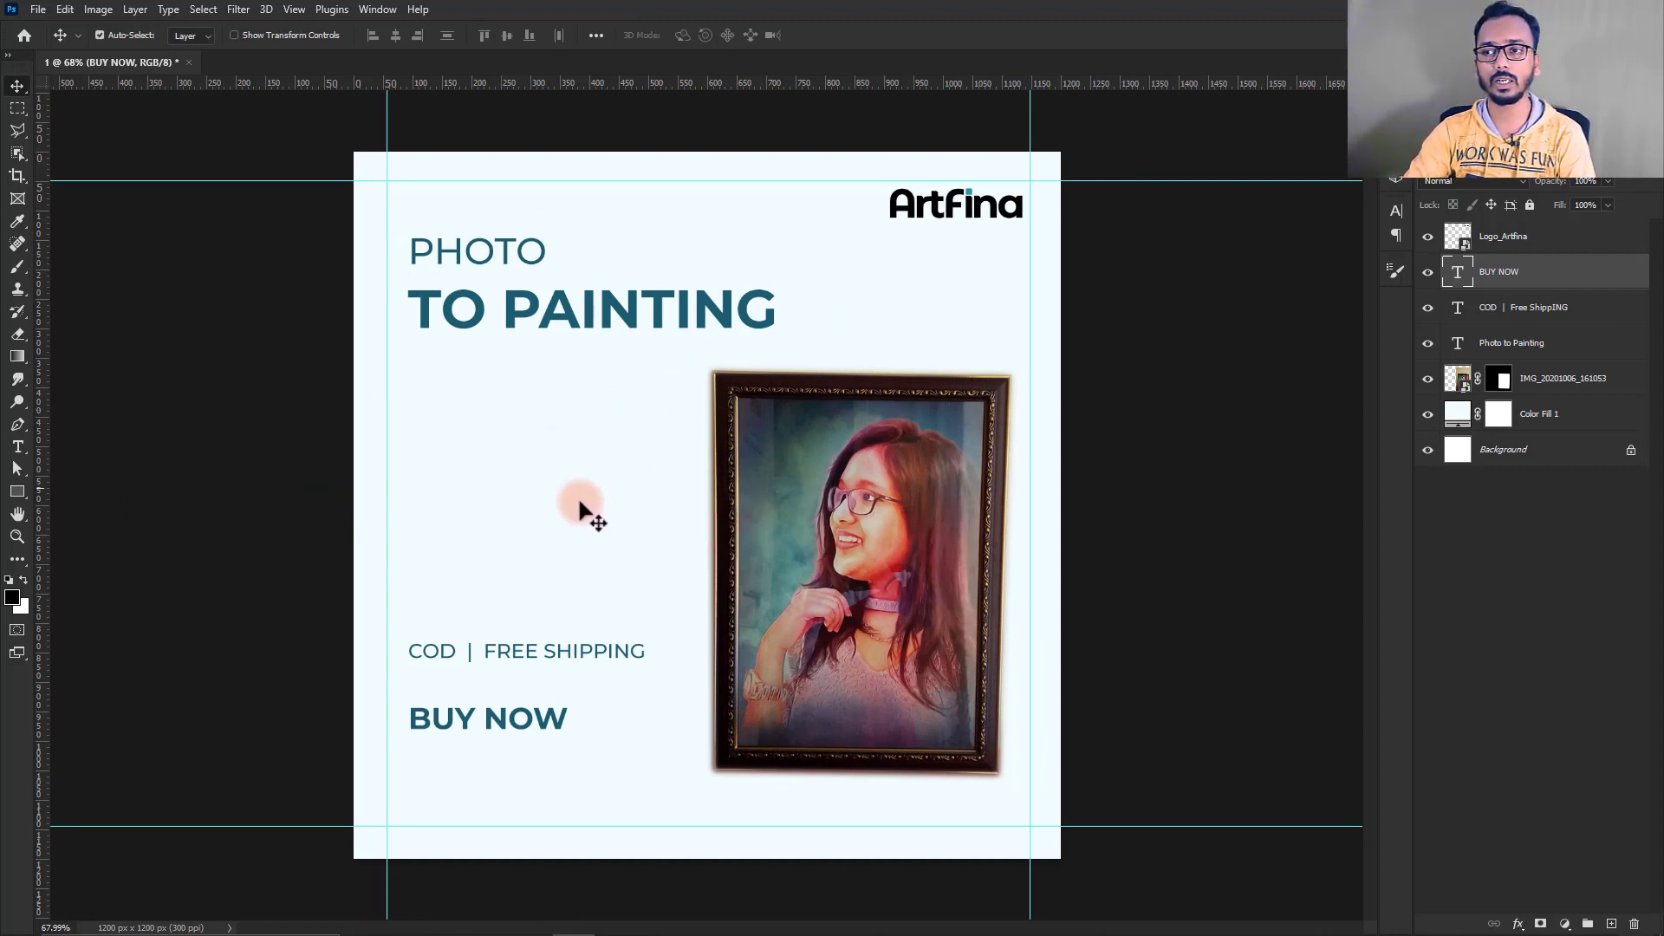
Step: Draw a plain rectangle over the BUY NOW text
click(17, 492)
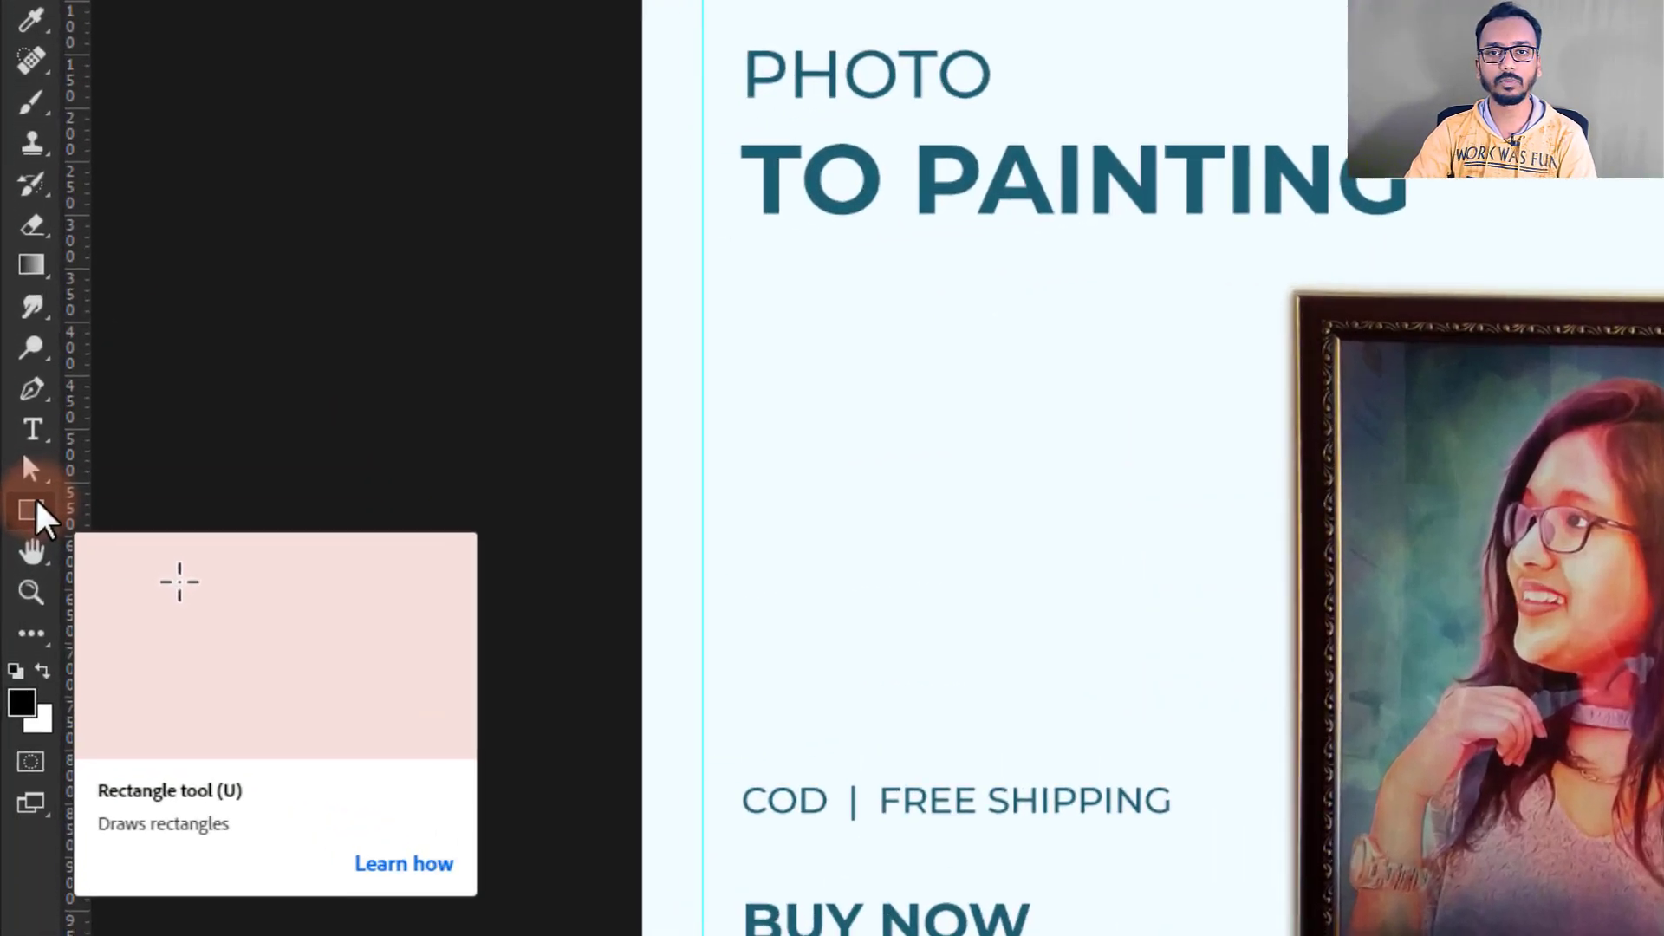
click(18, 492)
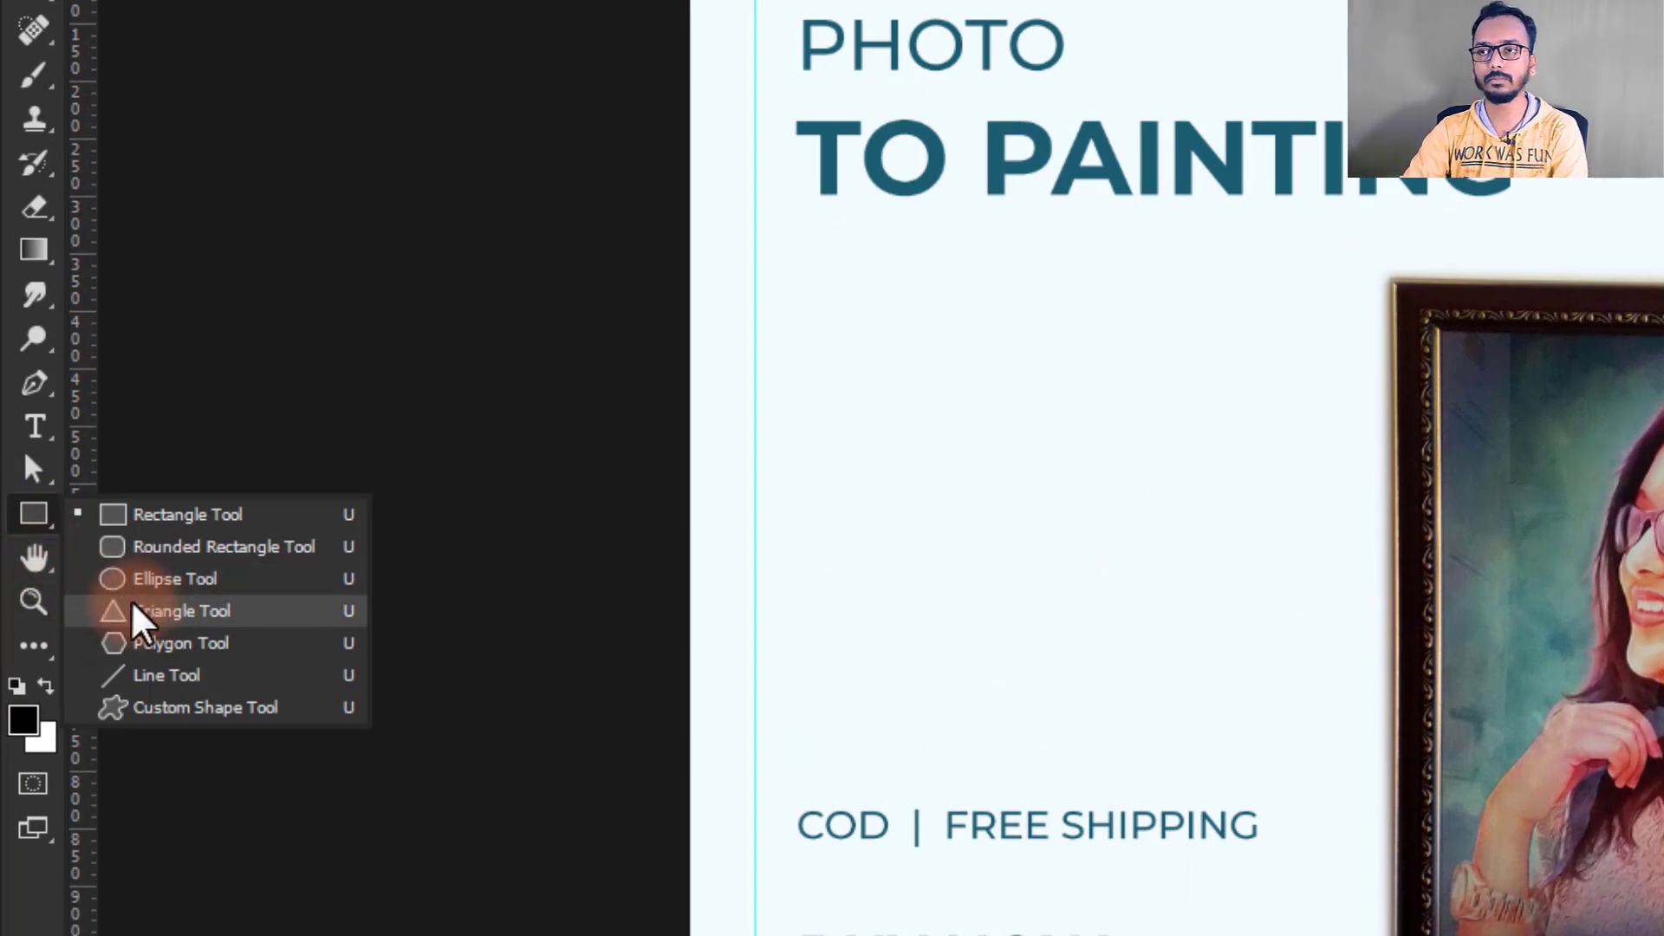
click(160, 520)
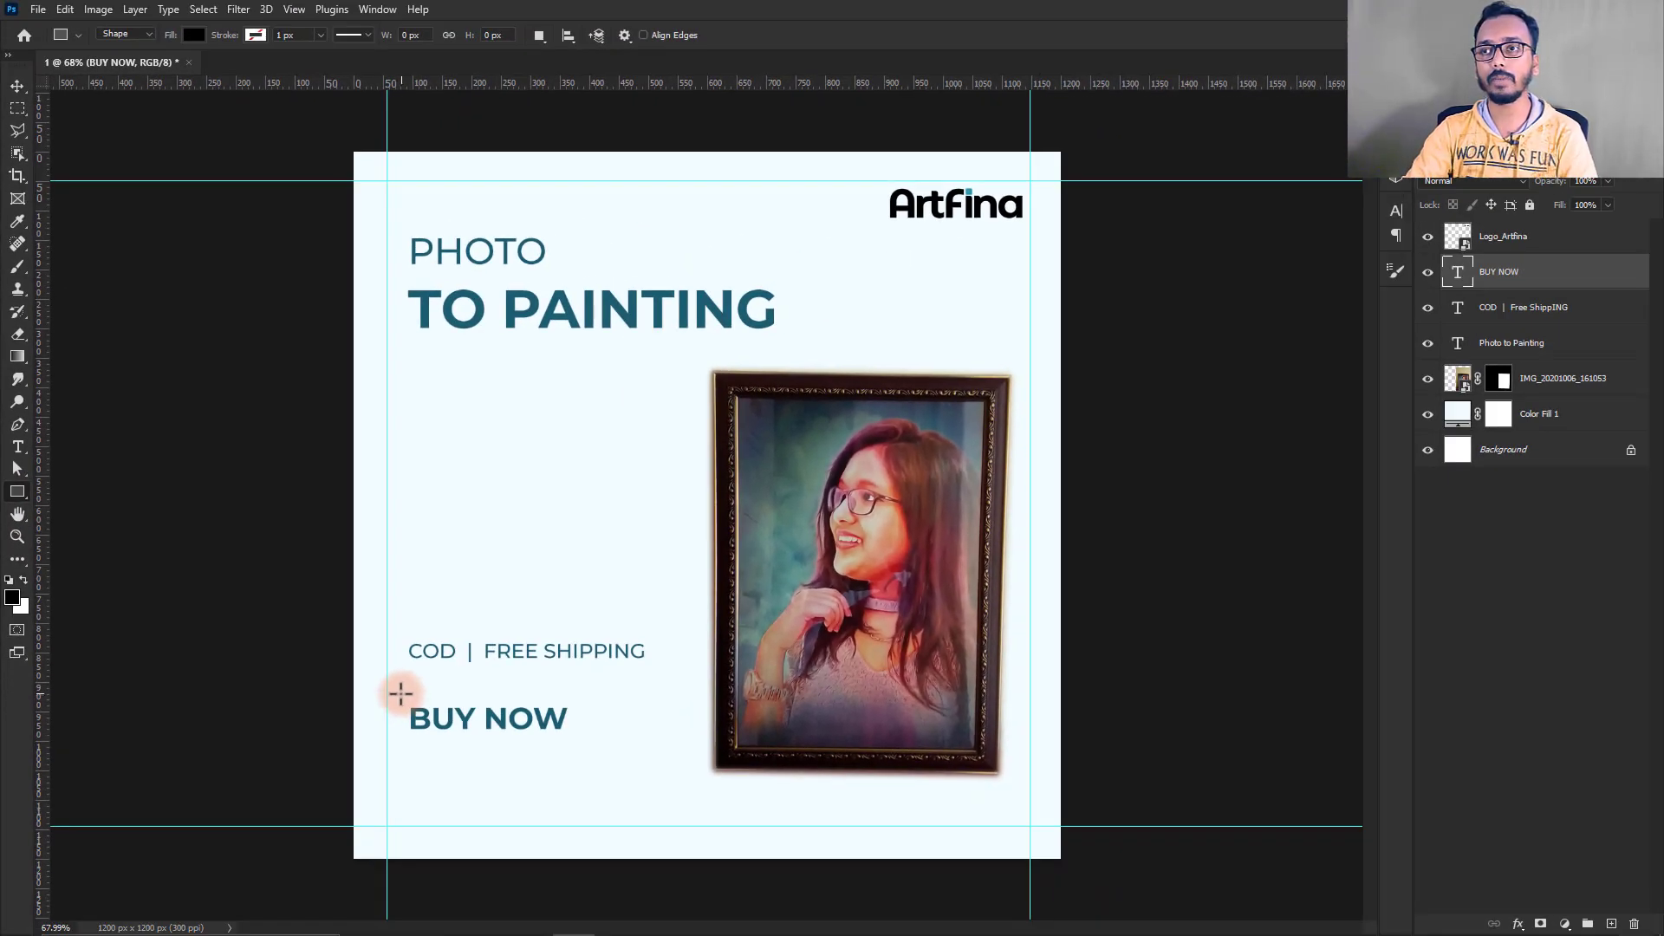
drag(386, 694, 591, 744)
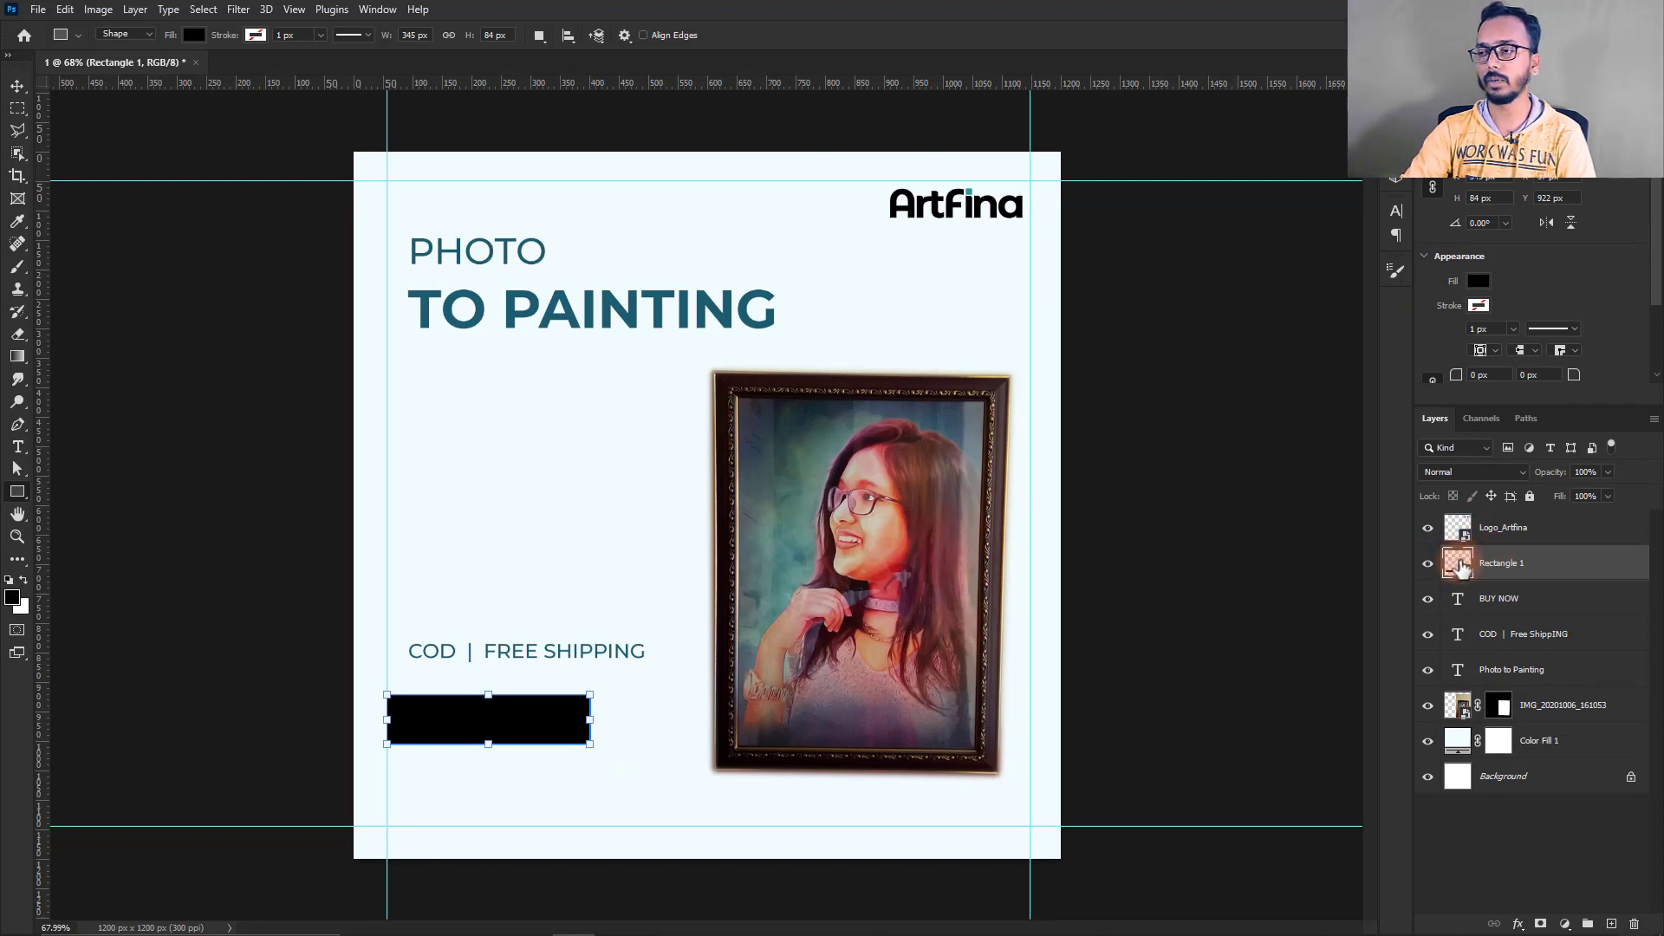
Step: Fill the rectangle orange #f6a132 and place it behind the BUY NOW text
double_click(1460, 566)
click(1293, 560)
text(f6bc32)
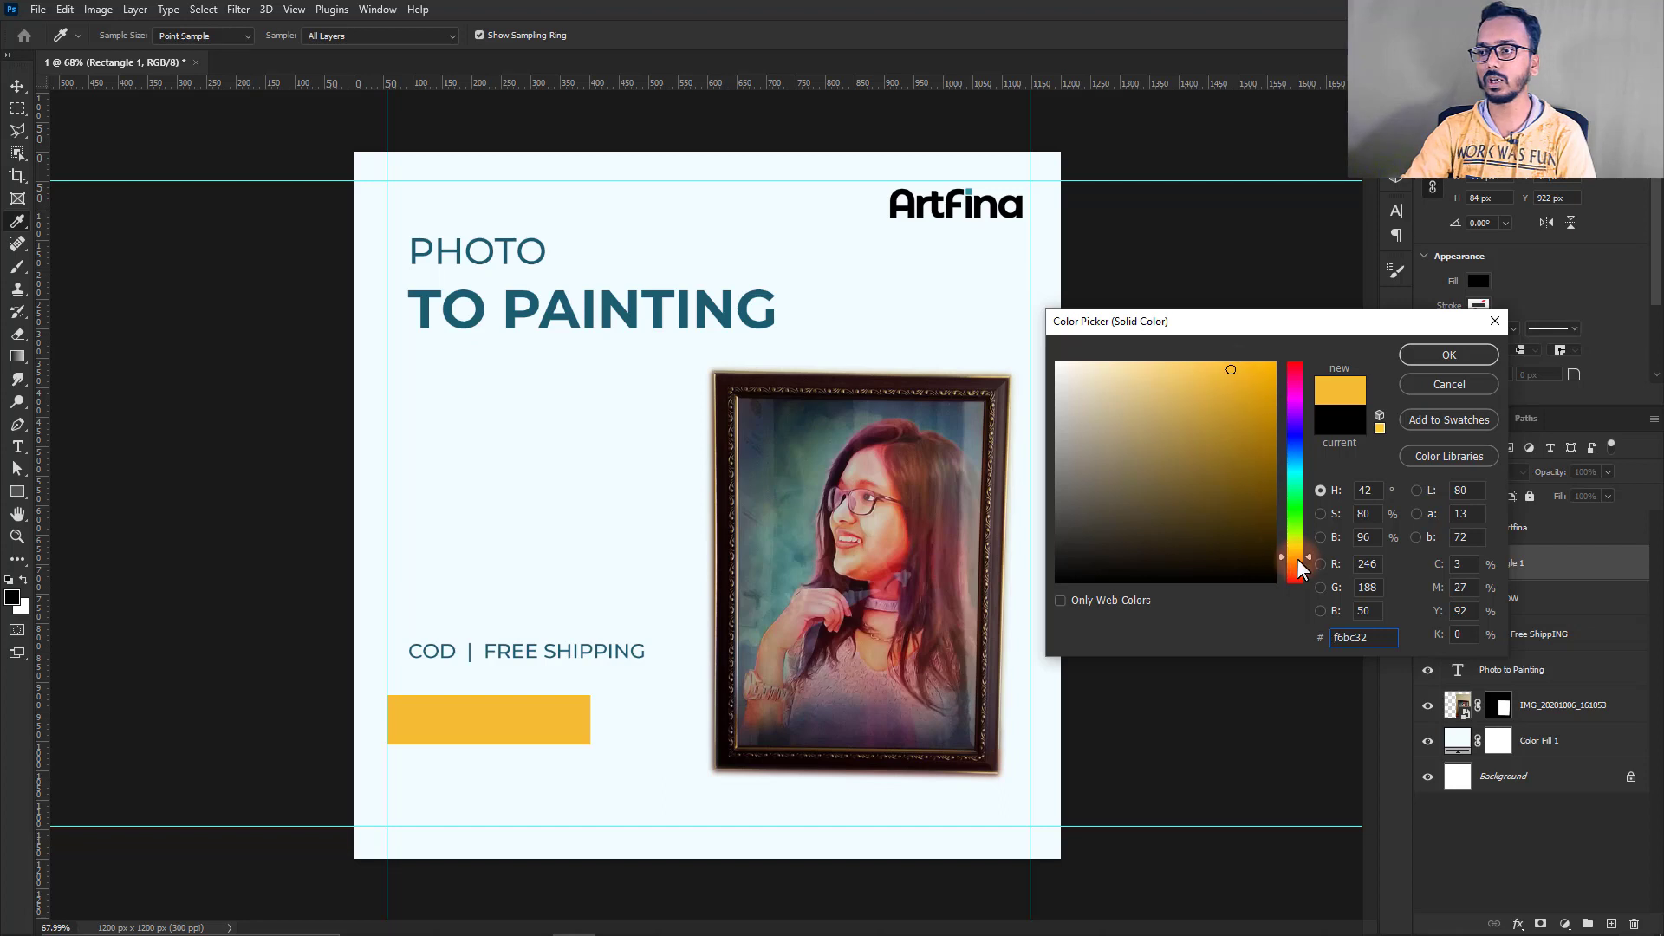
click(1297, 560)
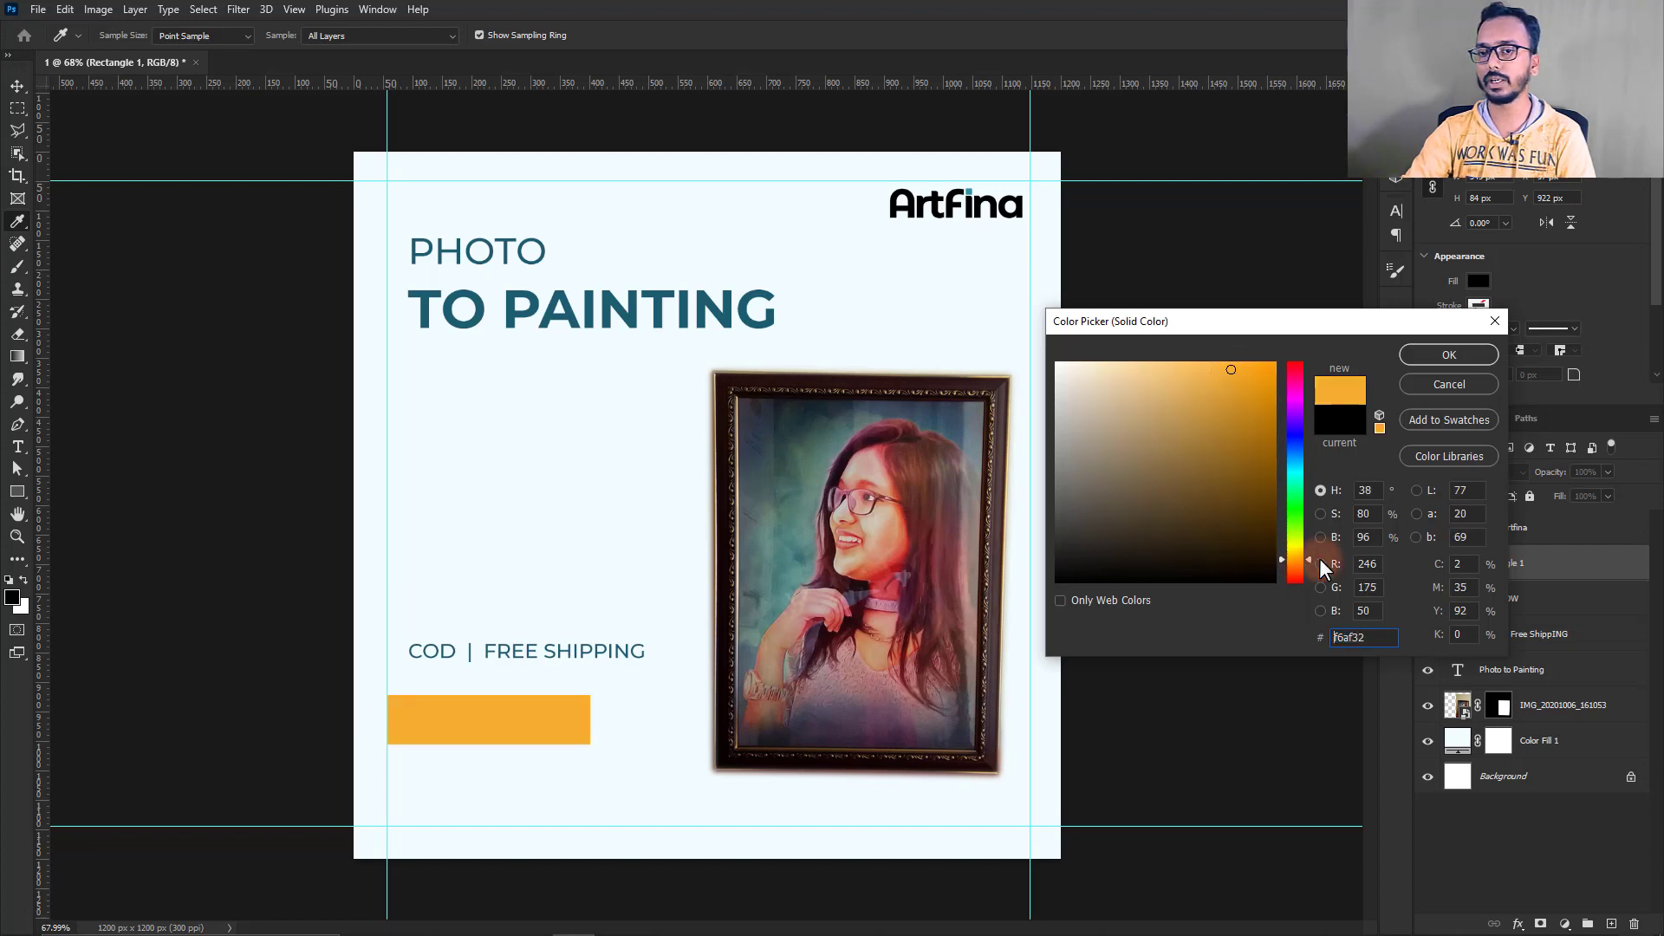
click(1297, 562)
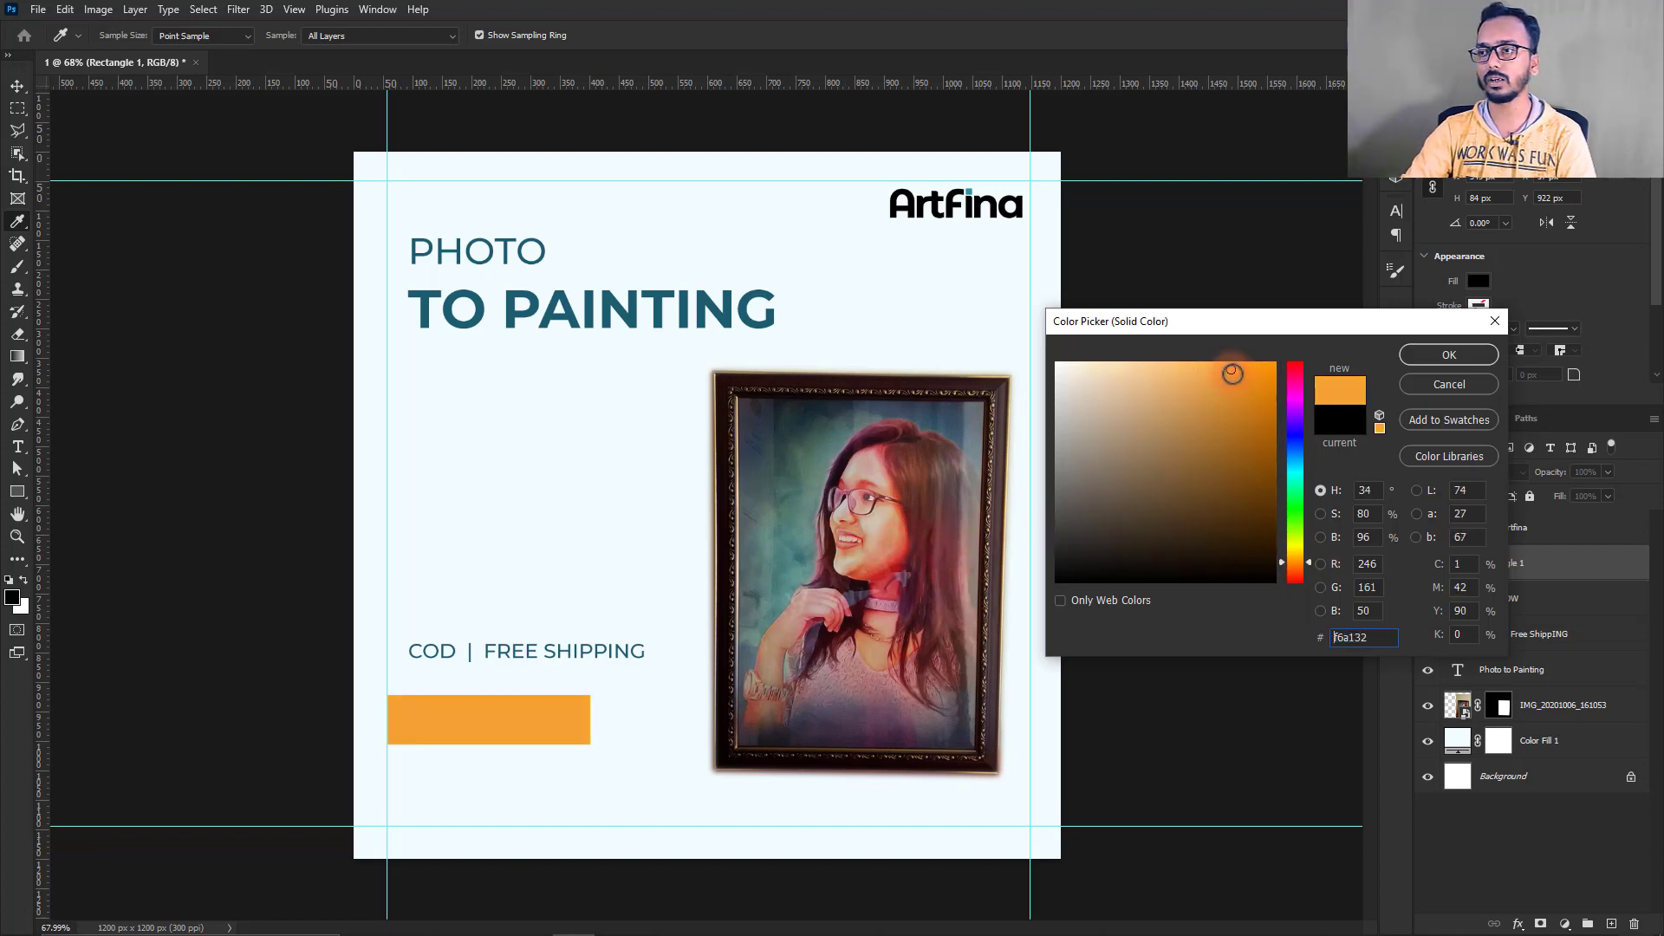
click(1449, 354)
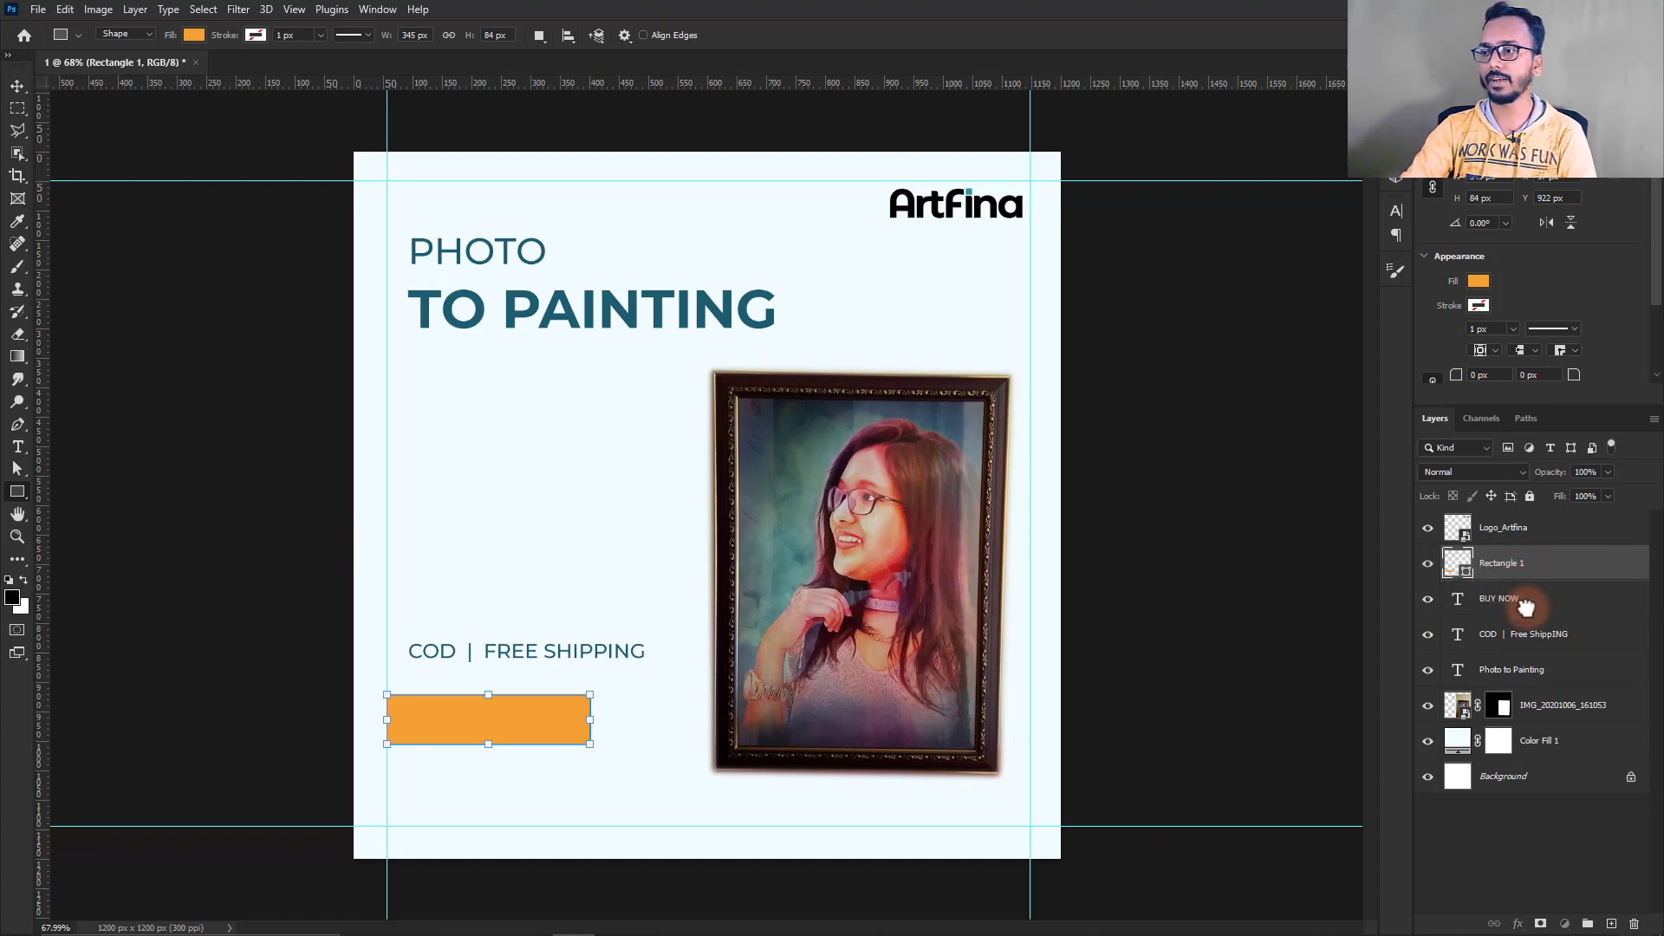
drag(1512, 564, 1521, 606)
Step: Make the BUY NOW text white
click(18, 85)
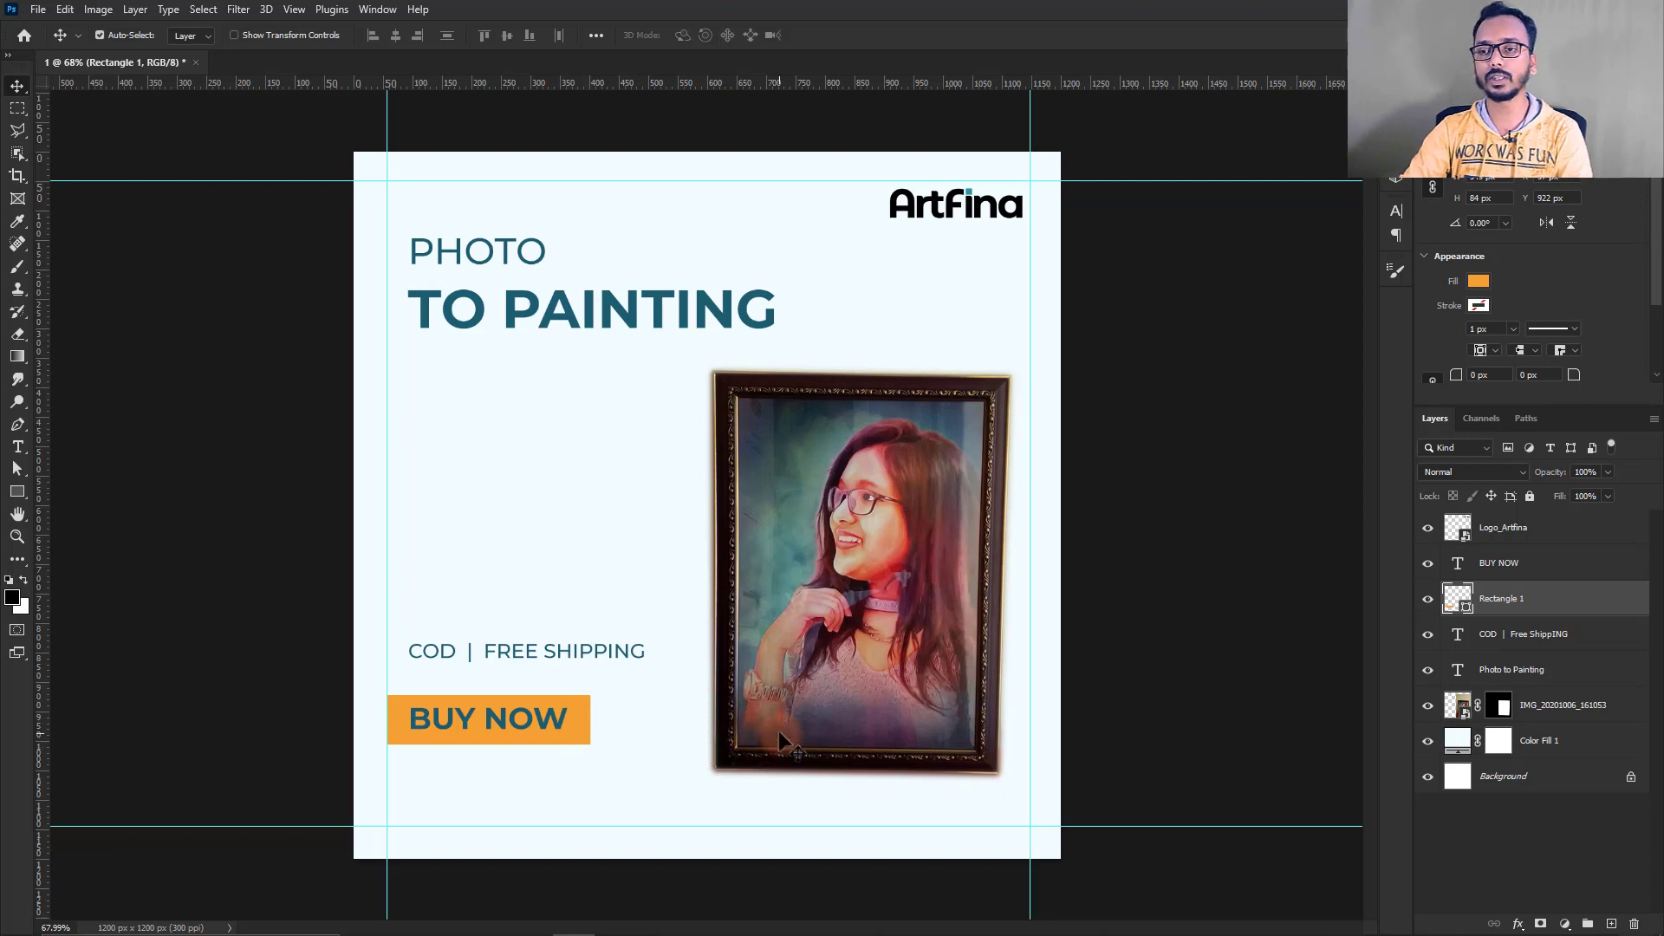
click(703, 733)
double_click(1458, 564)
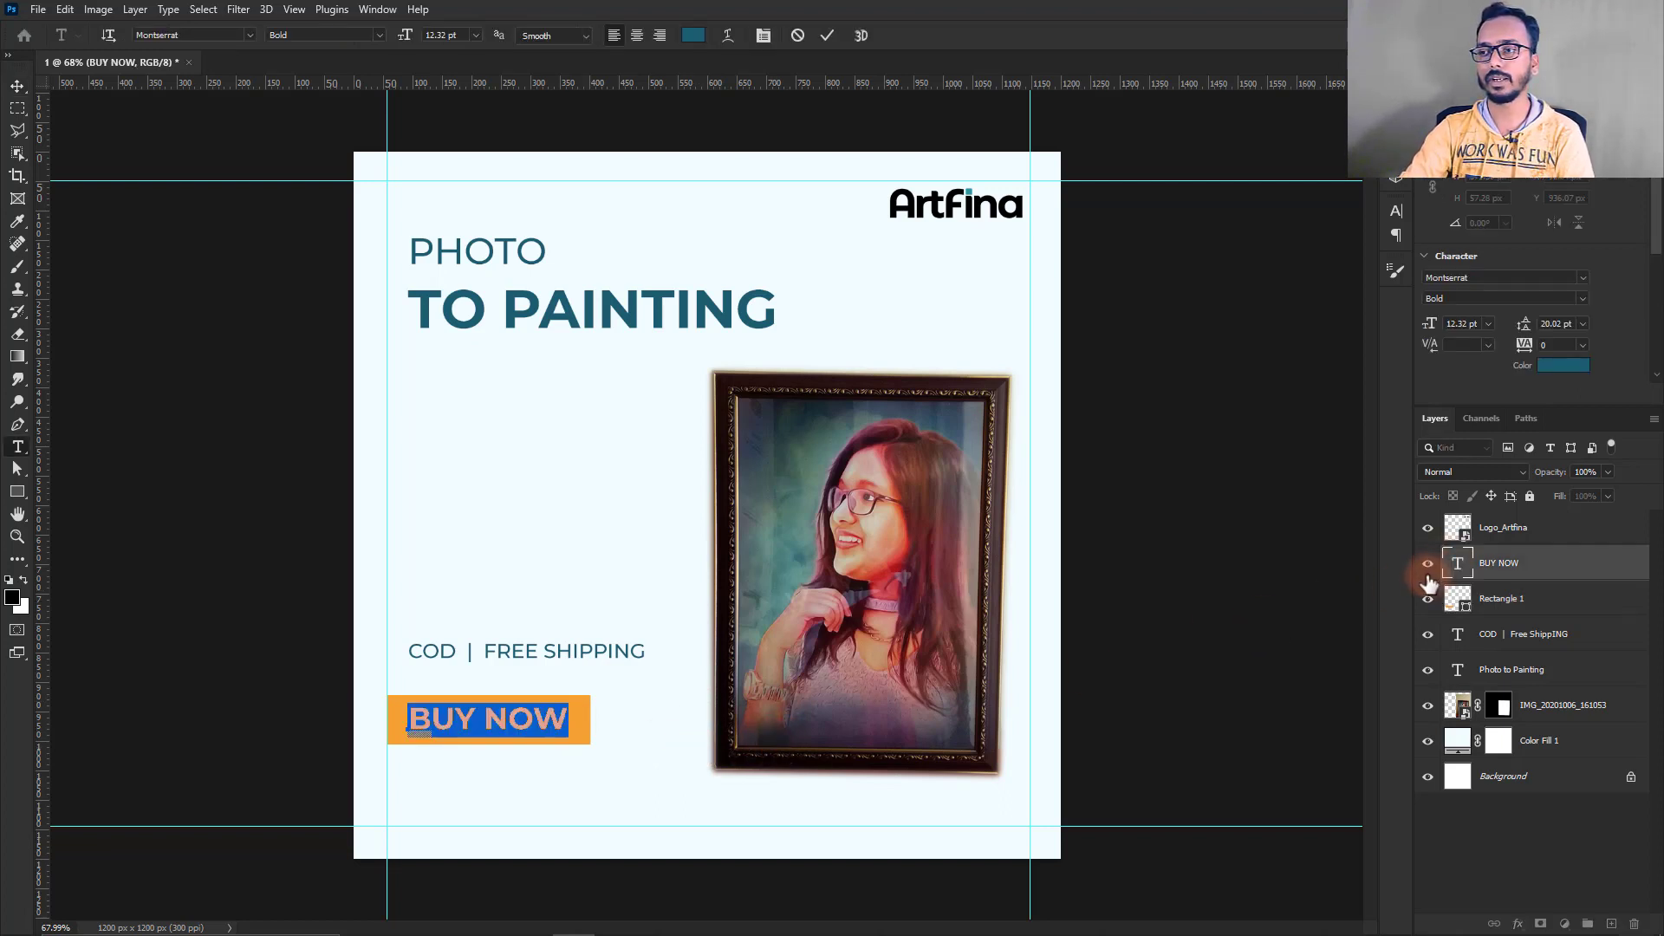
click(694, 35)
drag(1161, 434, 953, 269)
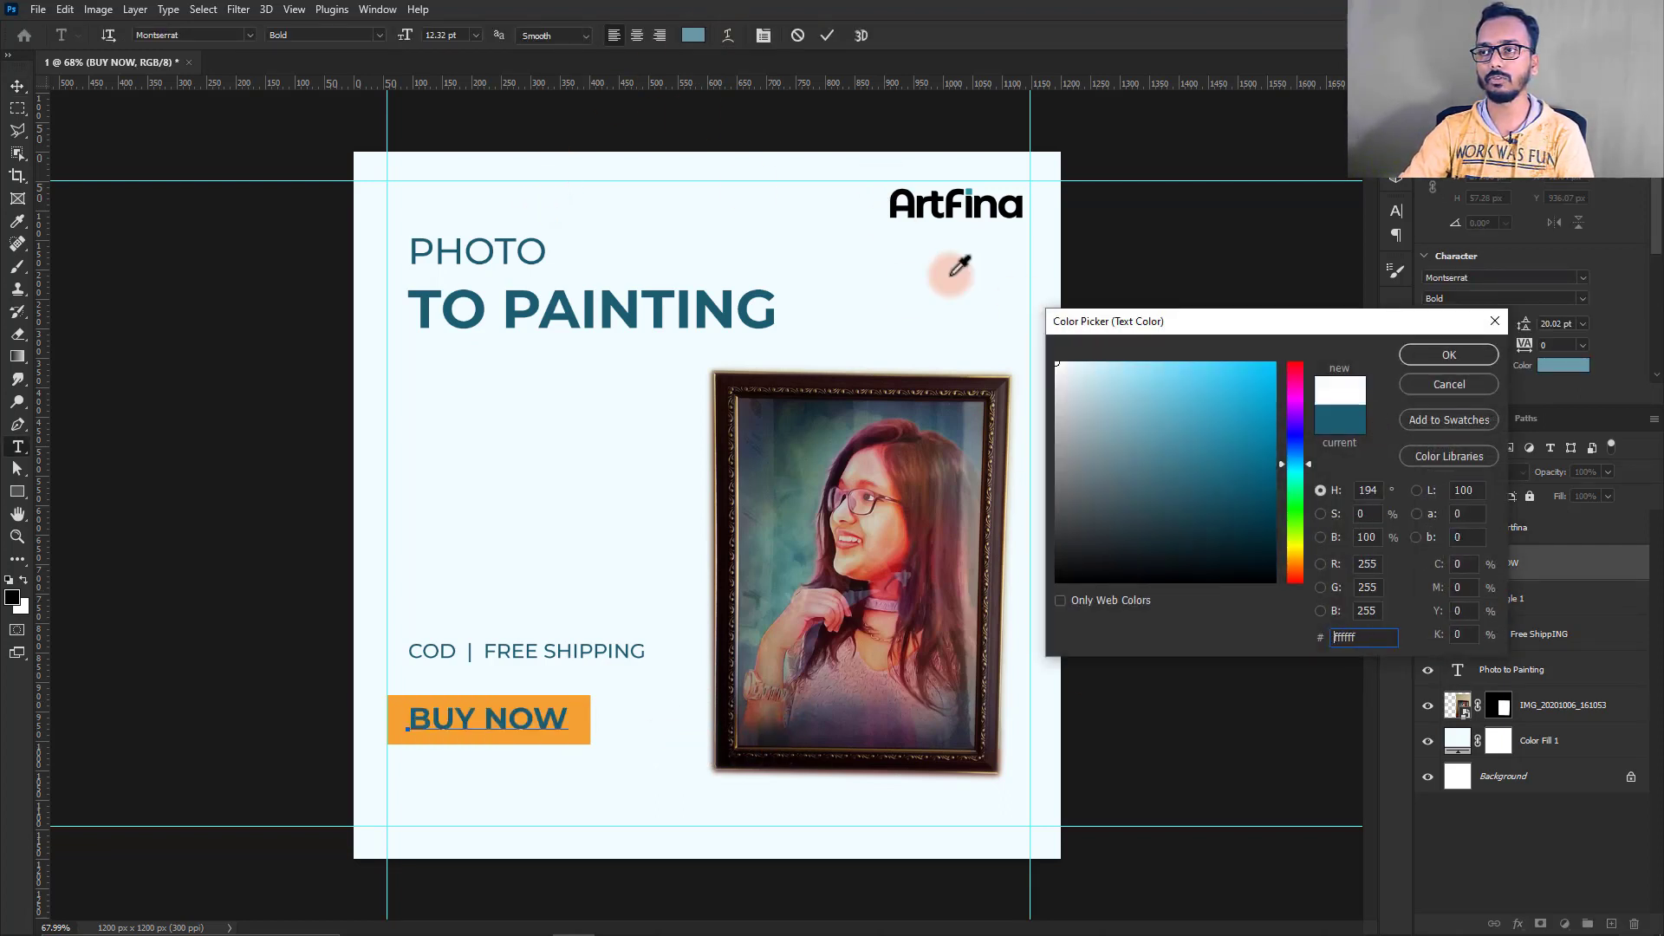
click(1467, 353)
click(17, 85)
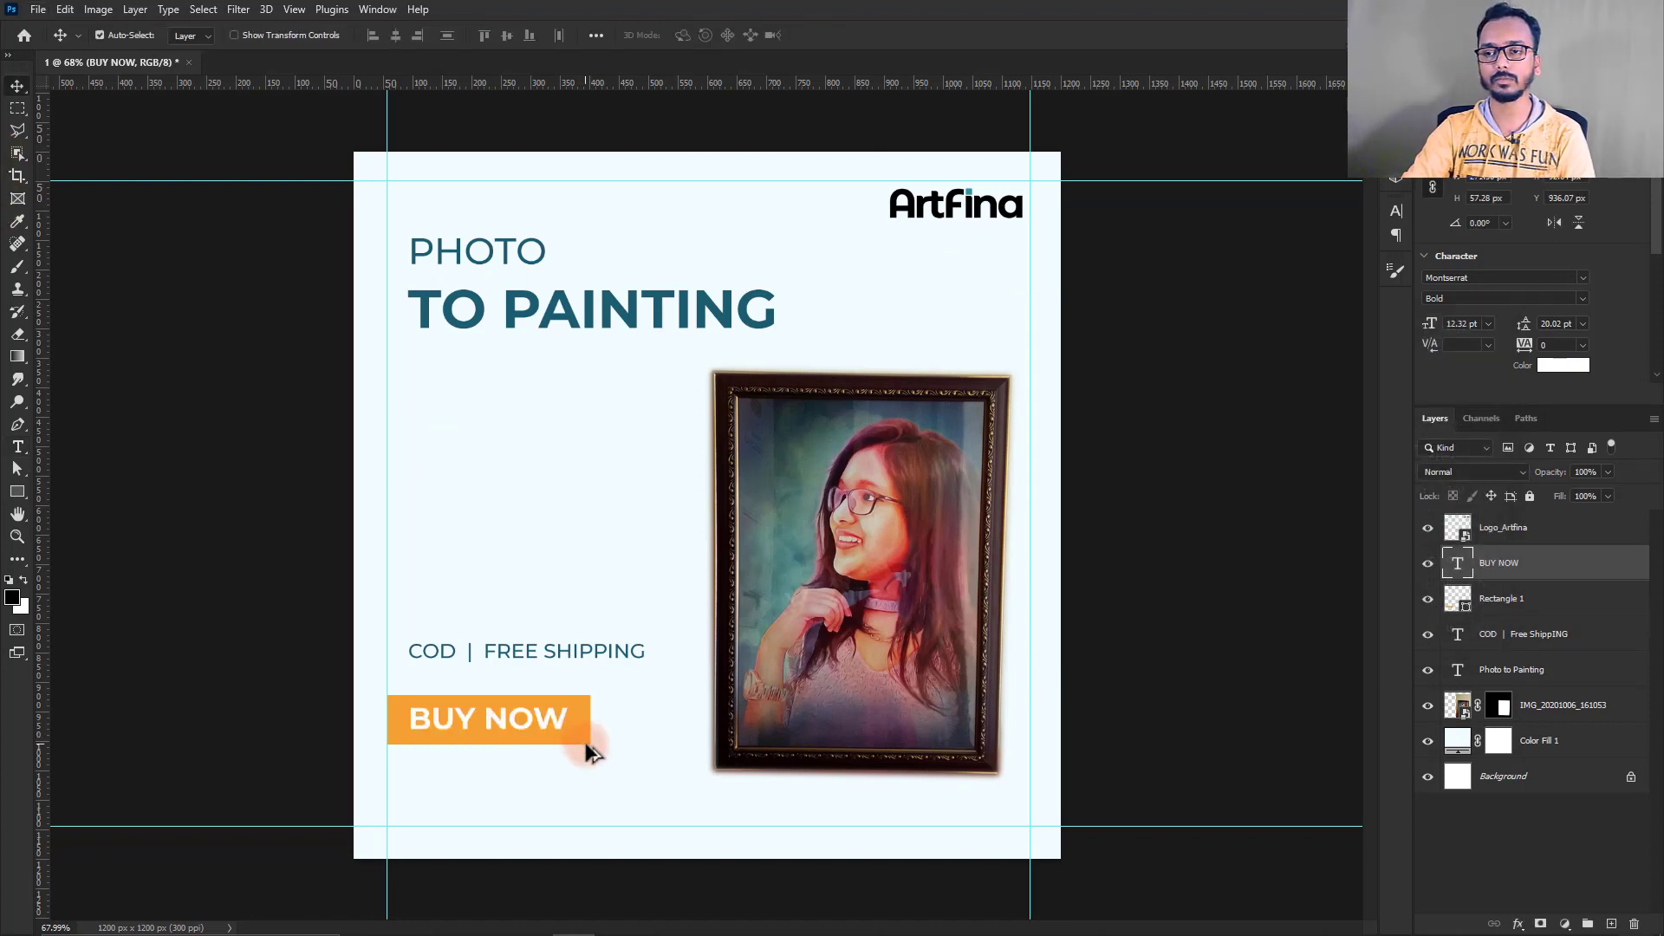
Step: Copy the orange rectangle onto the COD | FREE SHIPPING line, widen it, and put it behind
drag(585, 739, 588, 676)
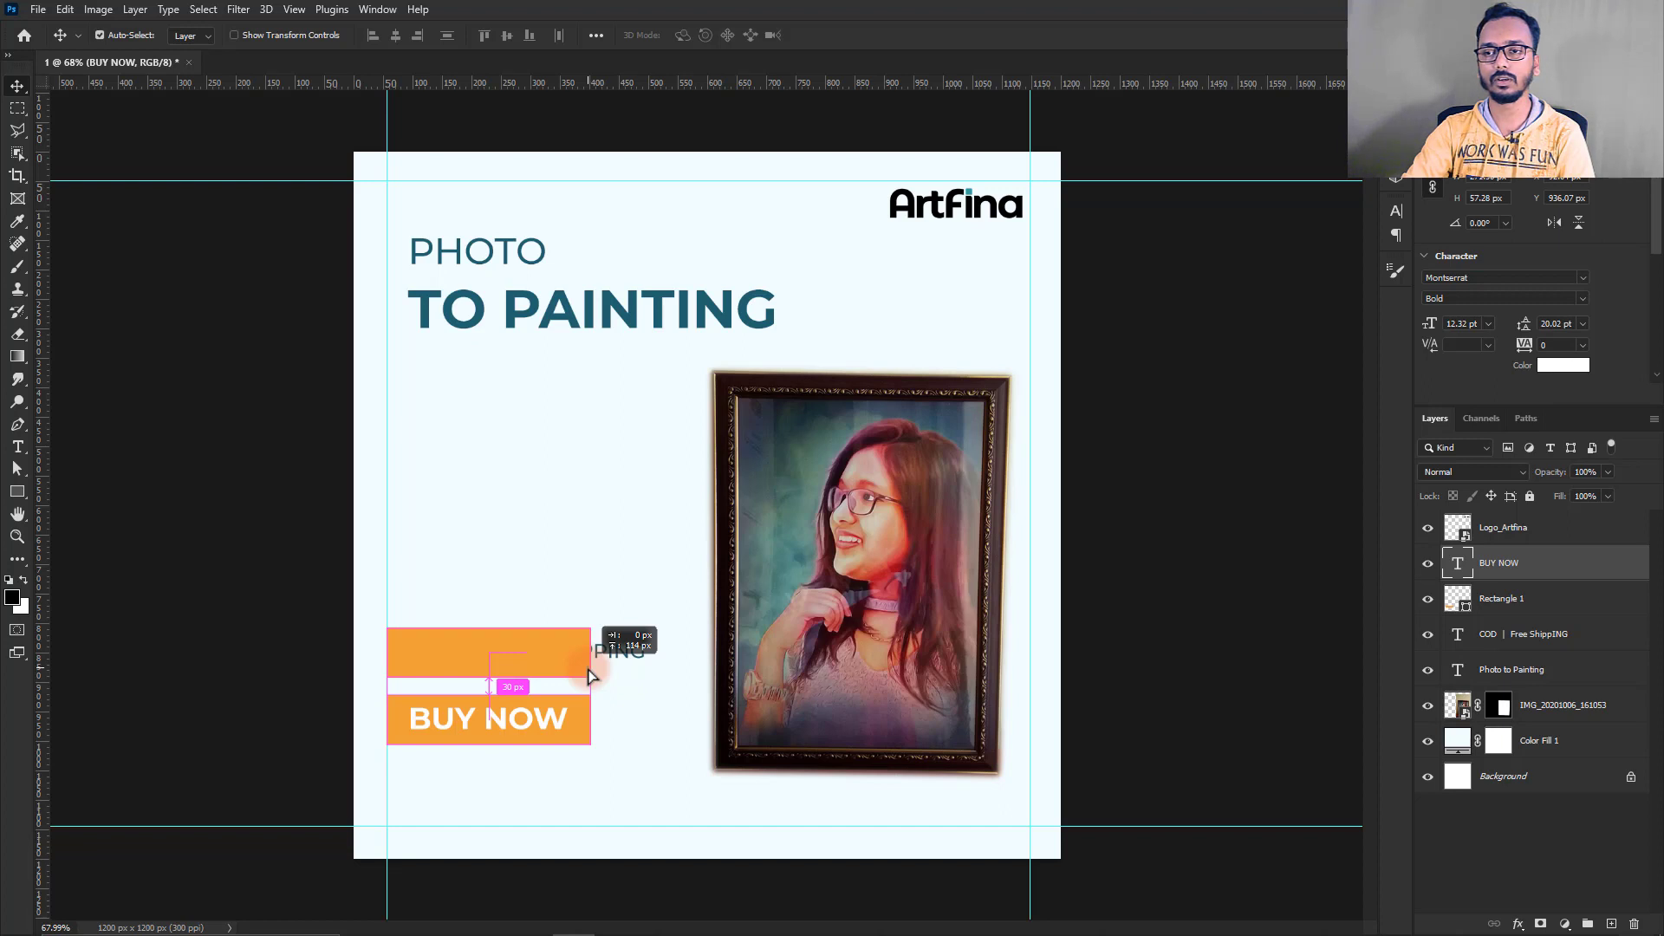
drag(589, 676, 590, 675)
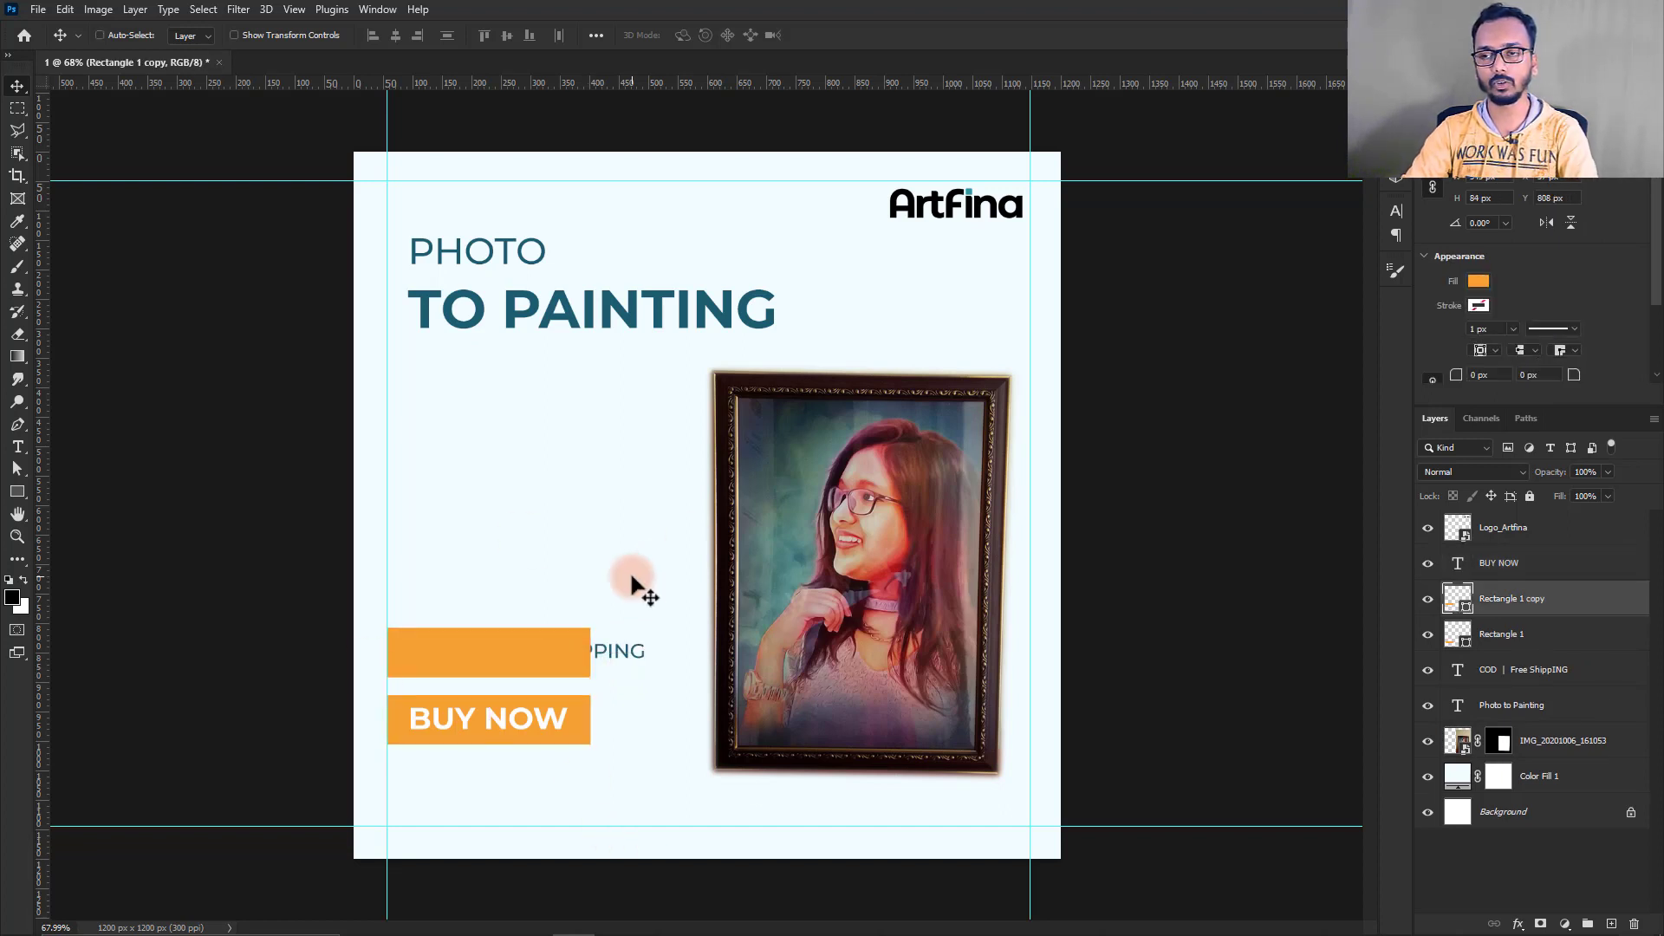
key(ctrl+t)
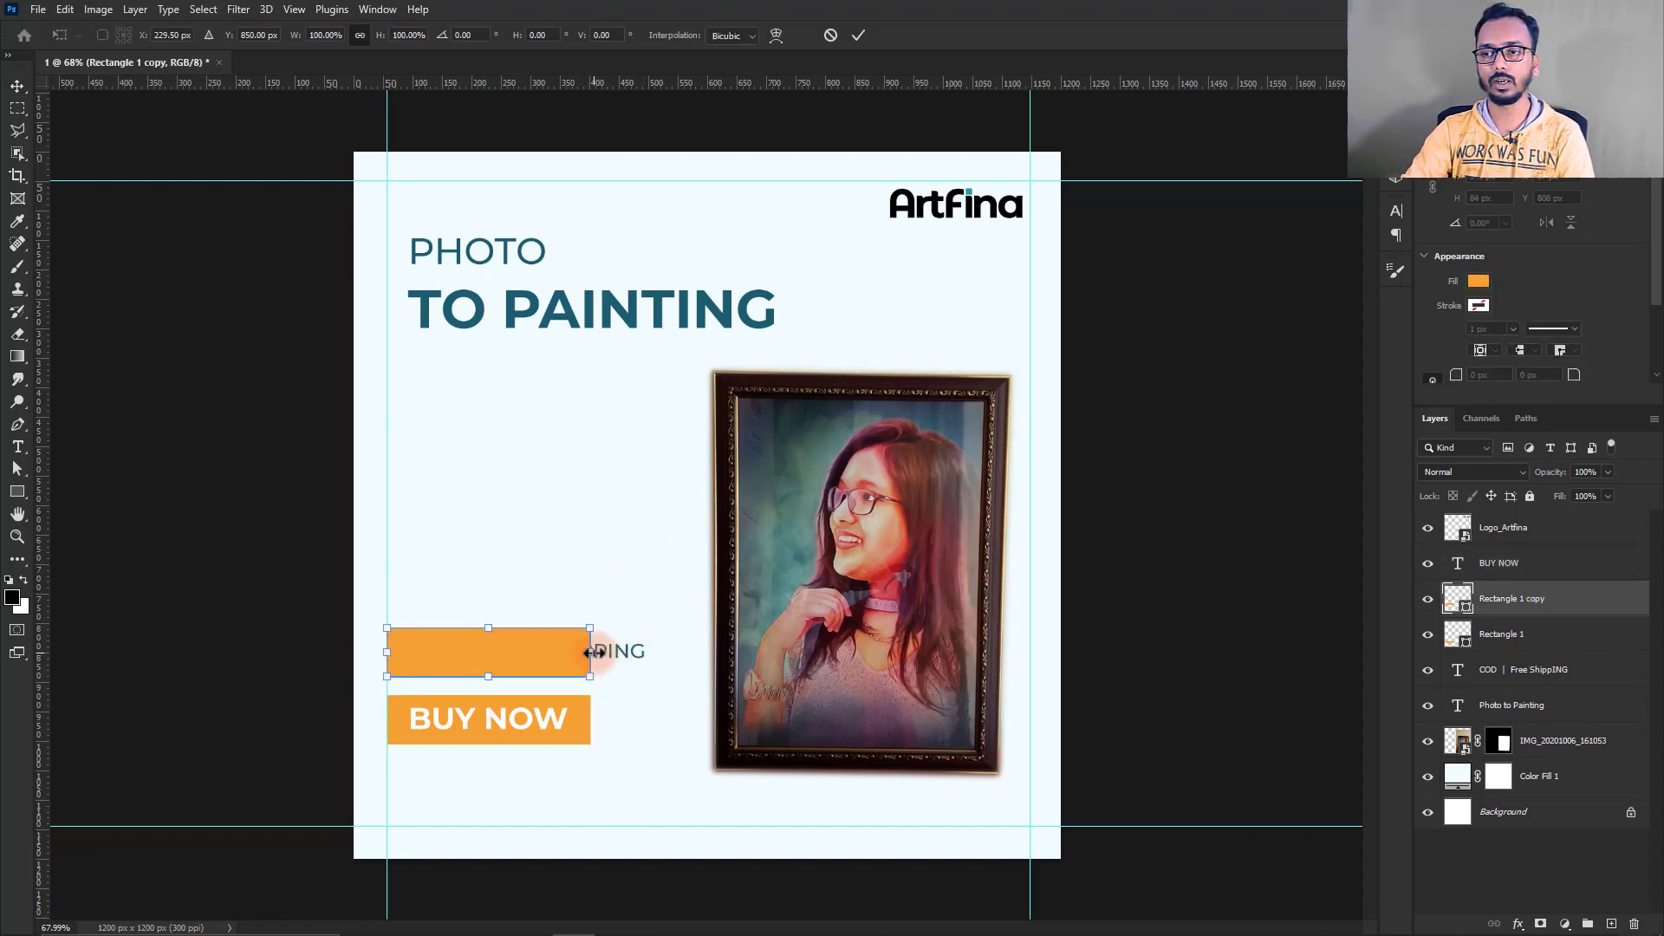
drag(592, 652, 663, 653)
key(Return)
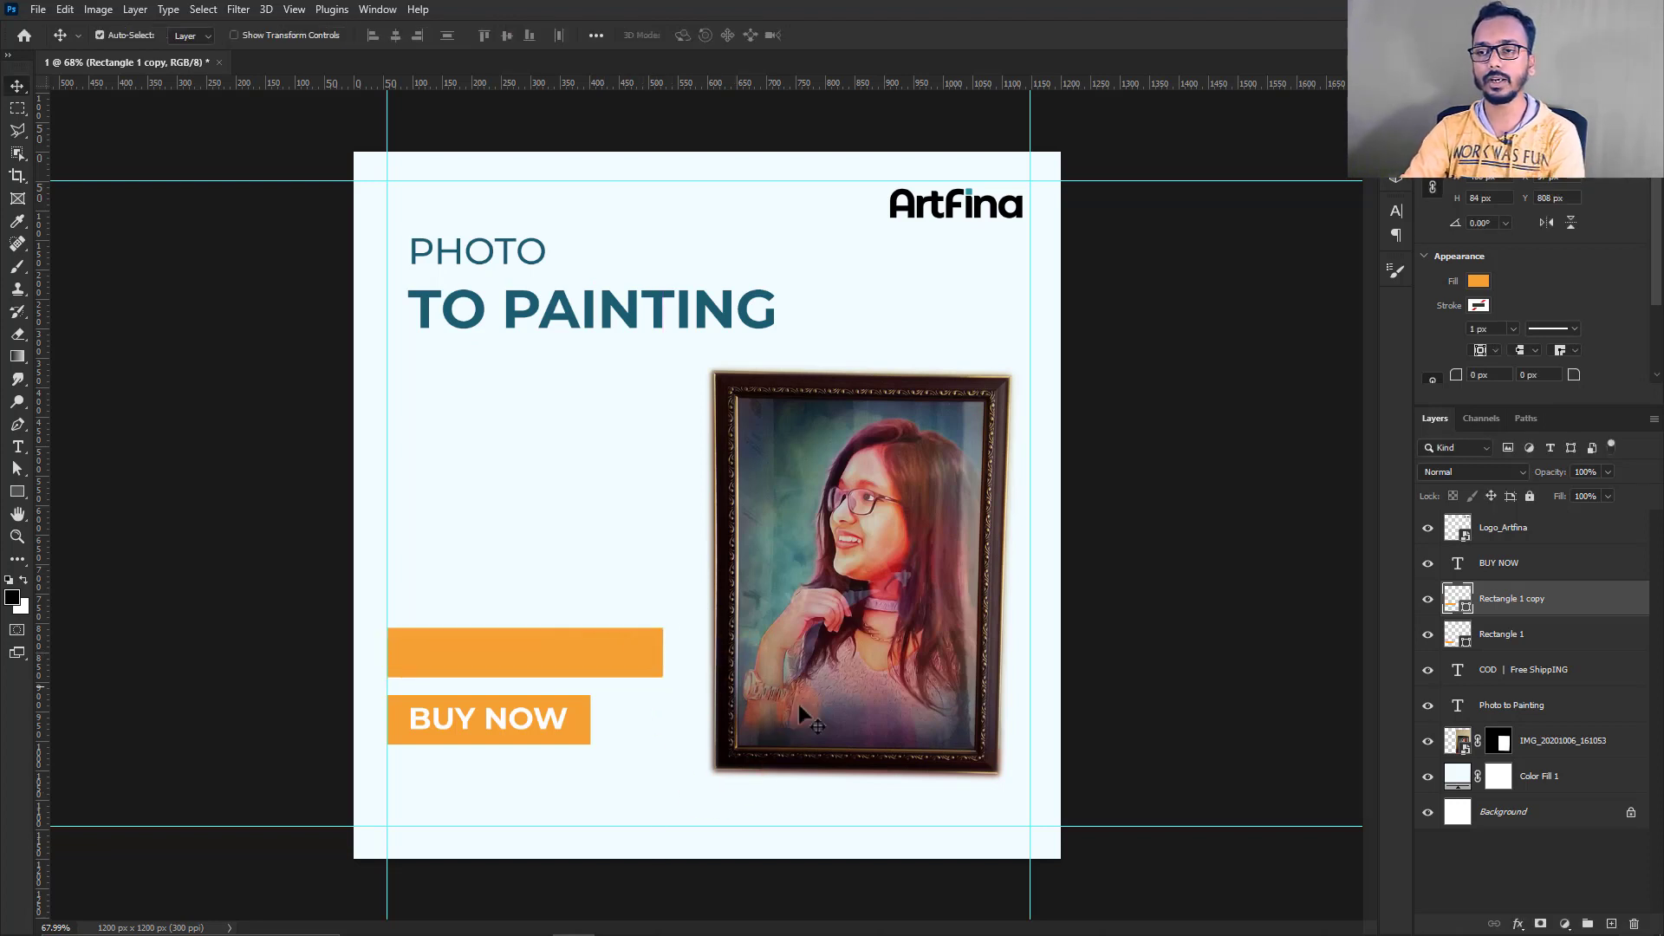
click(1511, 605)
drag(1511, 605, 1519, 686)
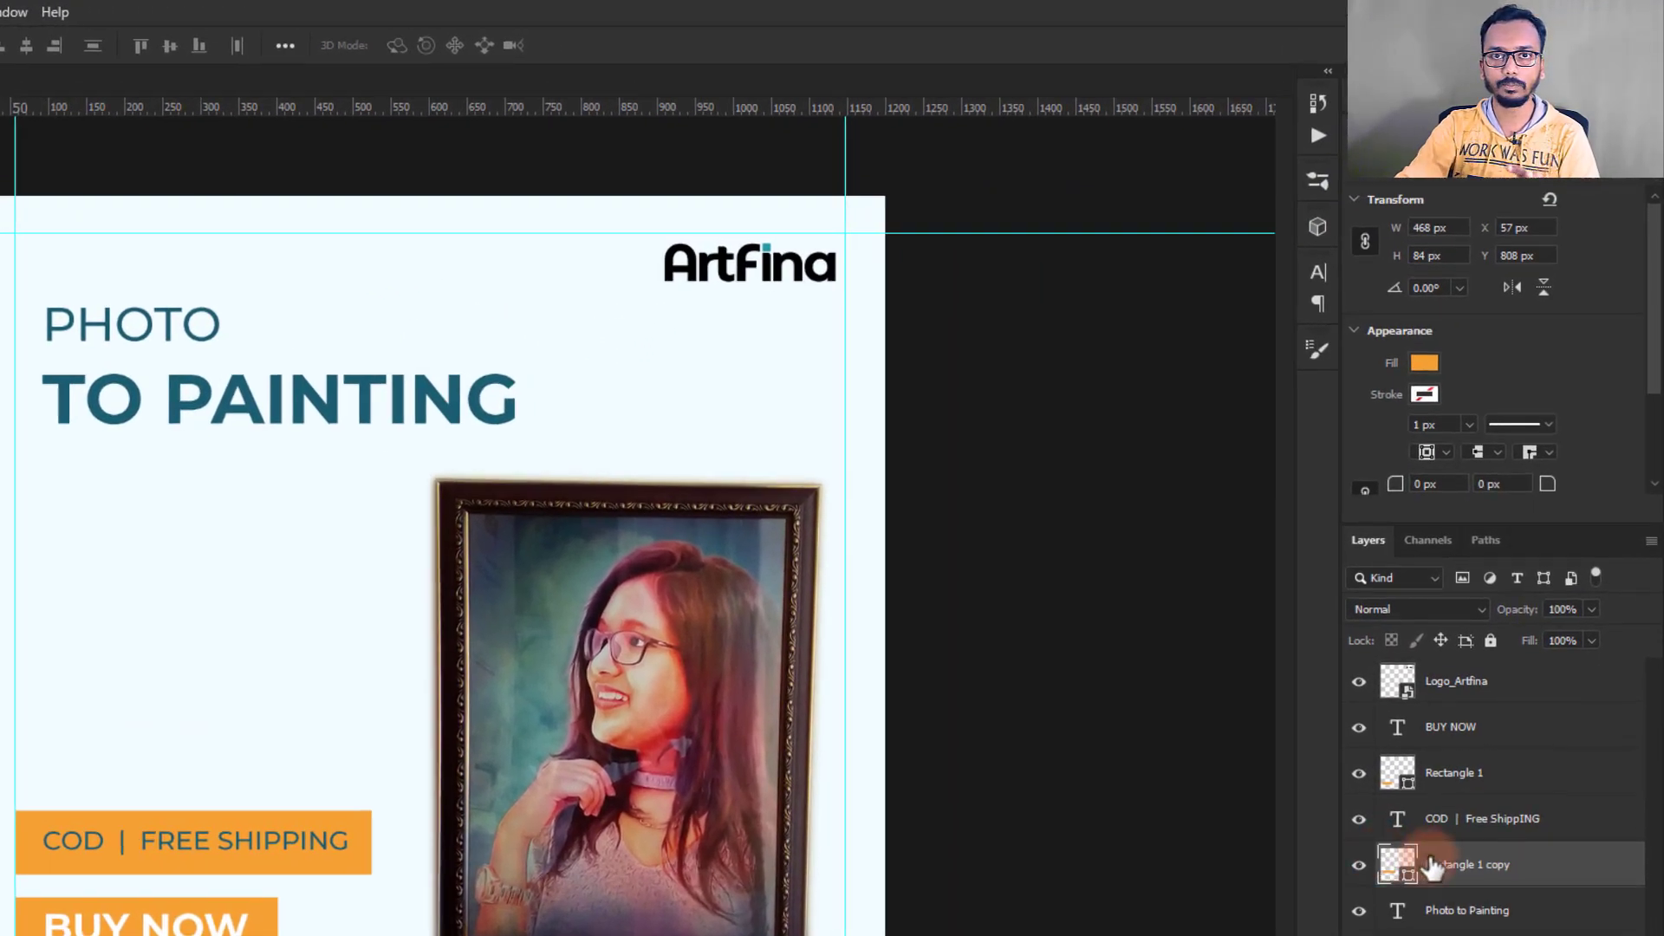
Step: Remove the fill from the rectangle copy
click(1425, 363)
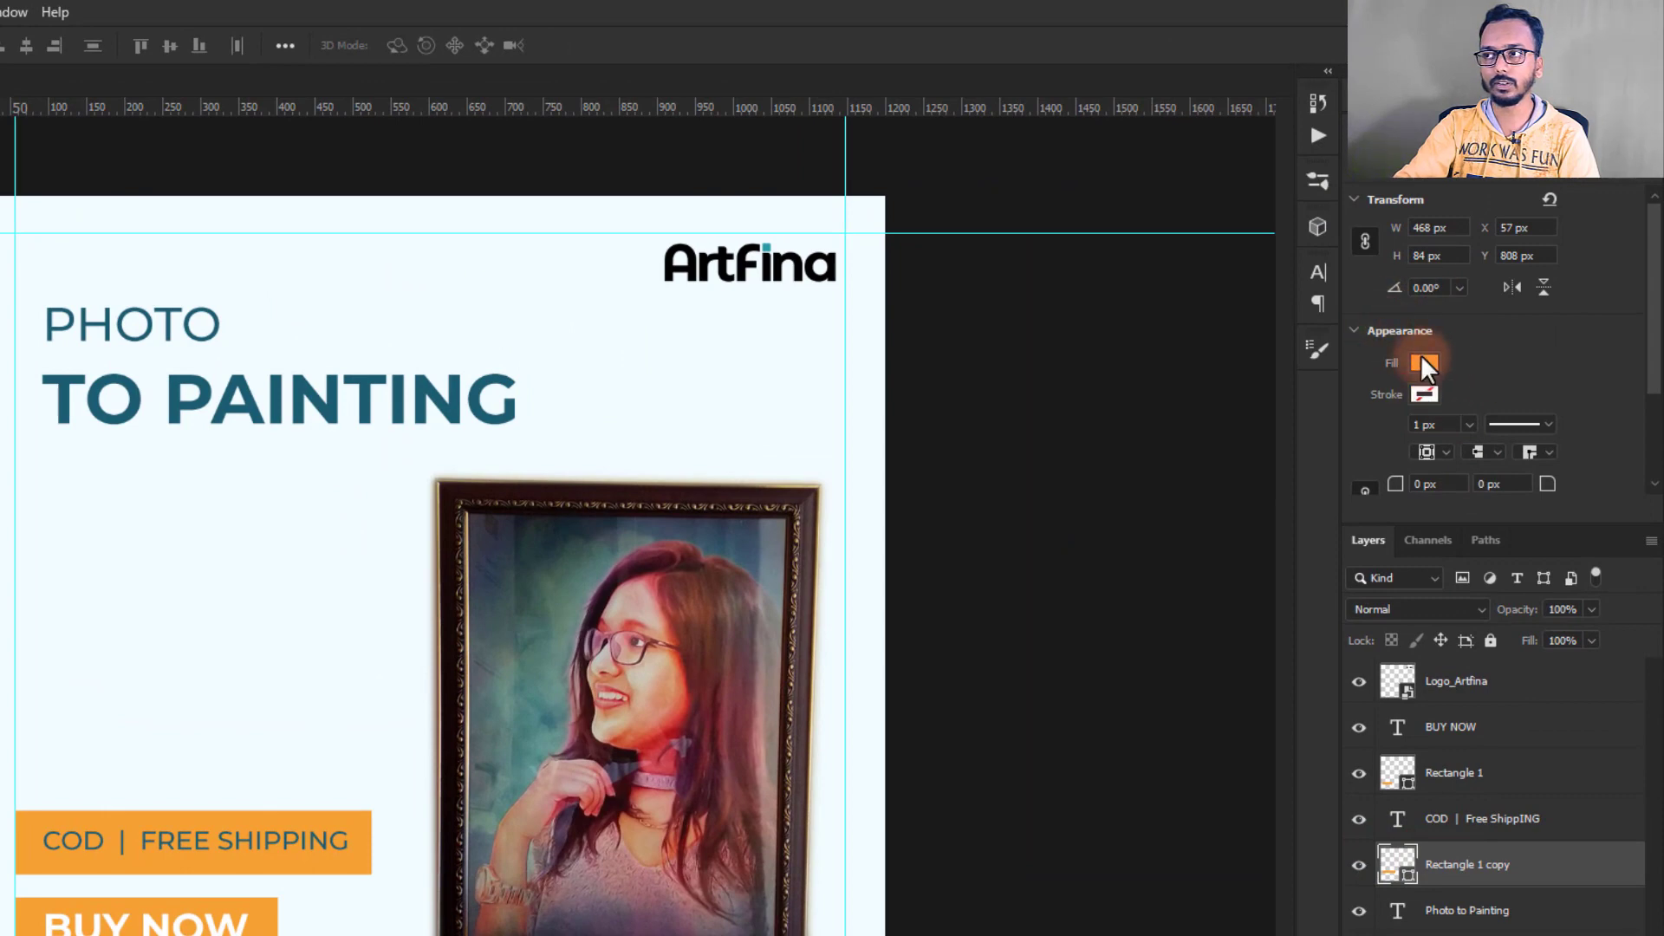
click(1426, 363)
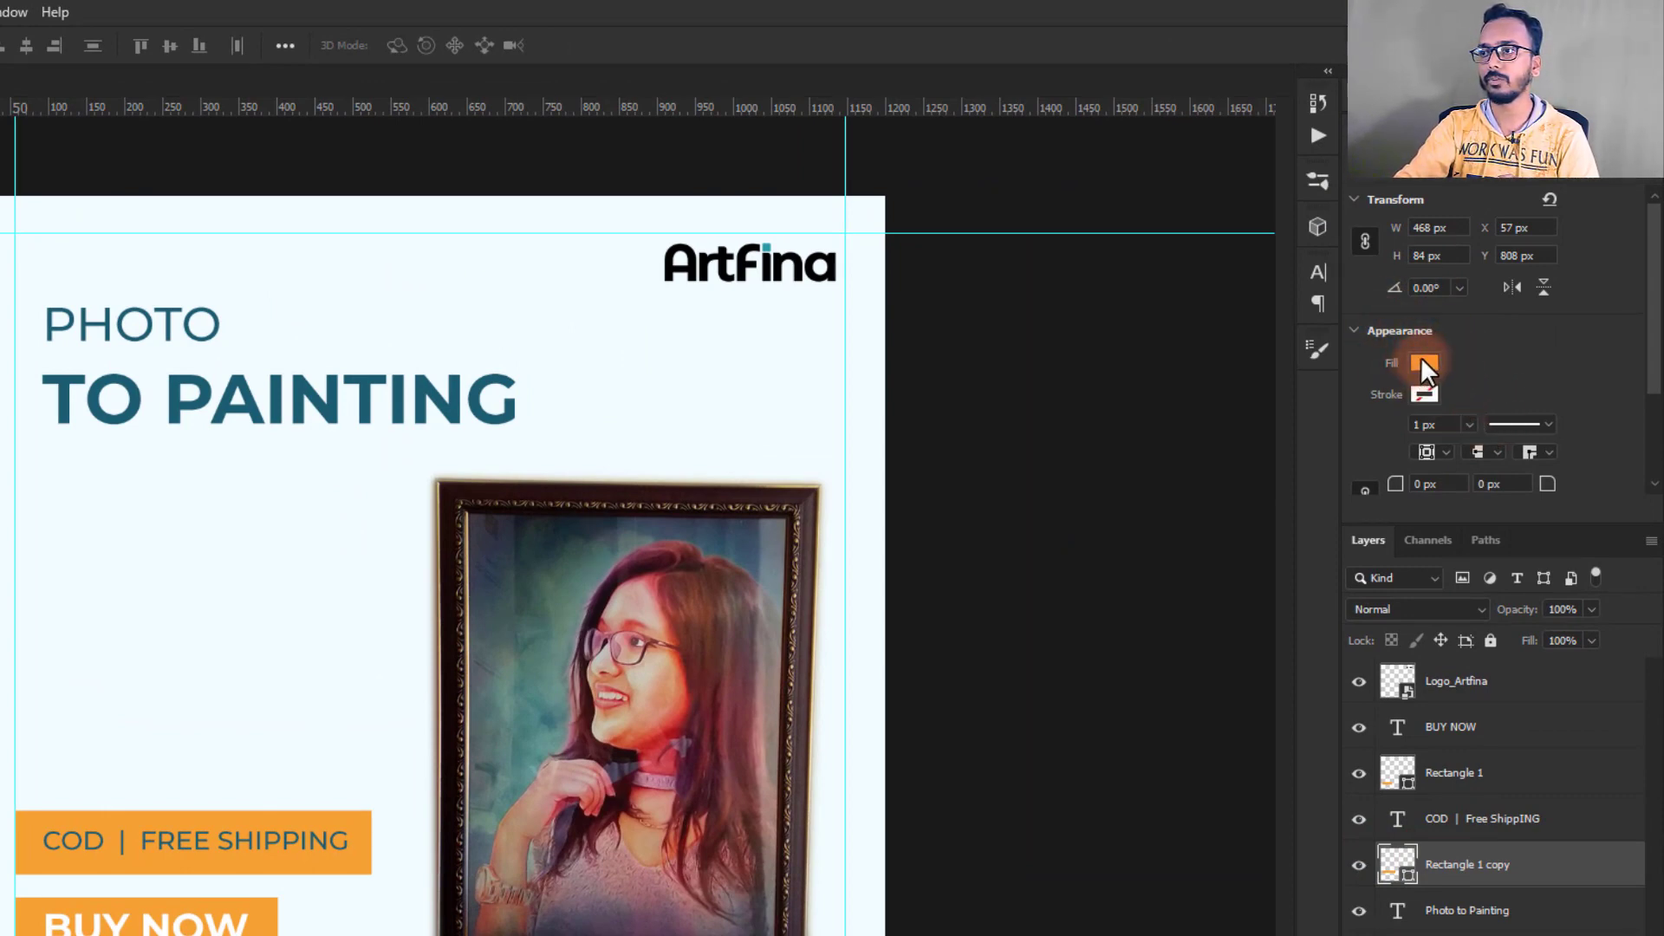
click(1424, 363)
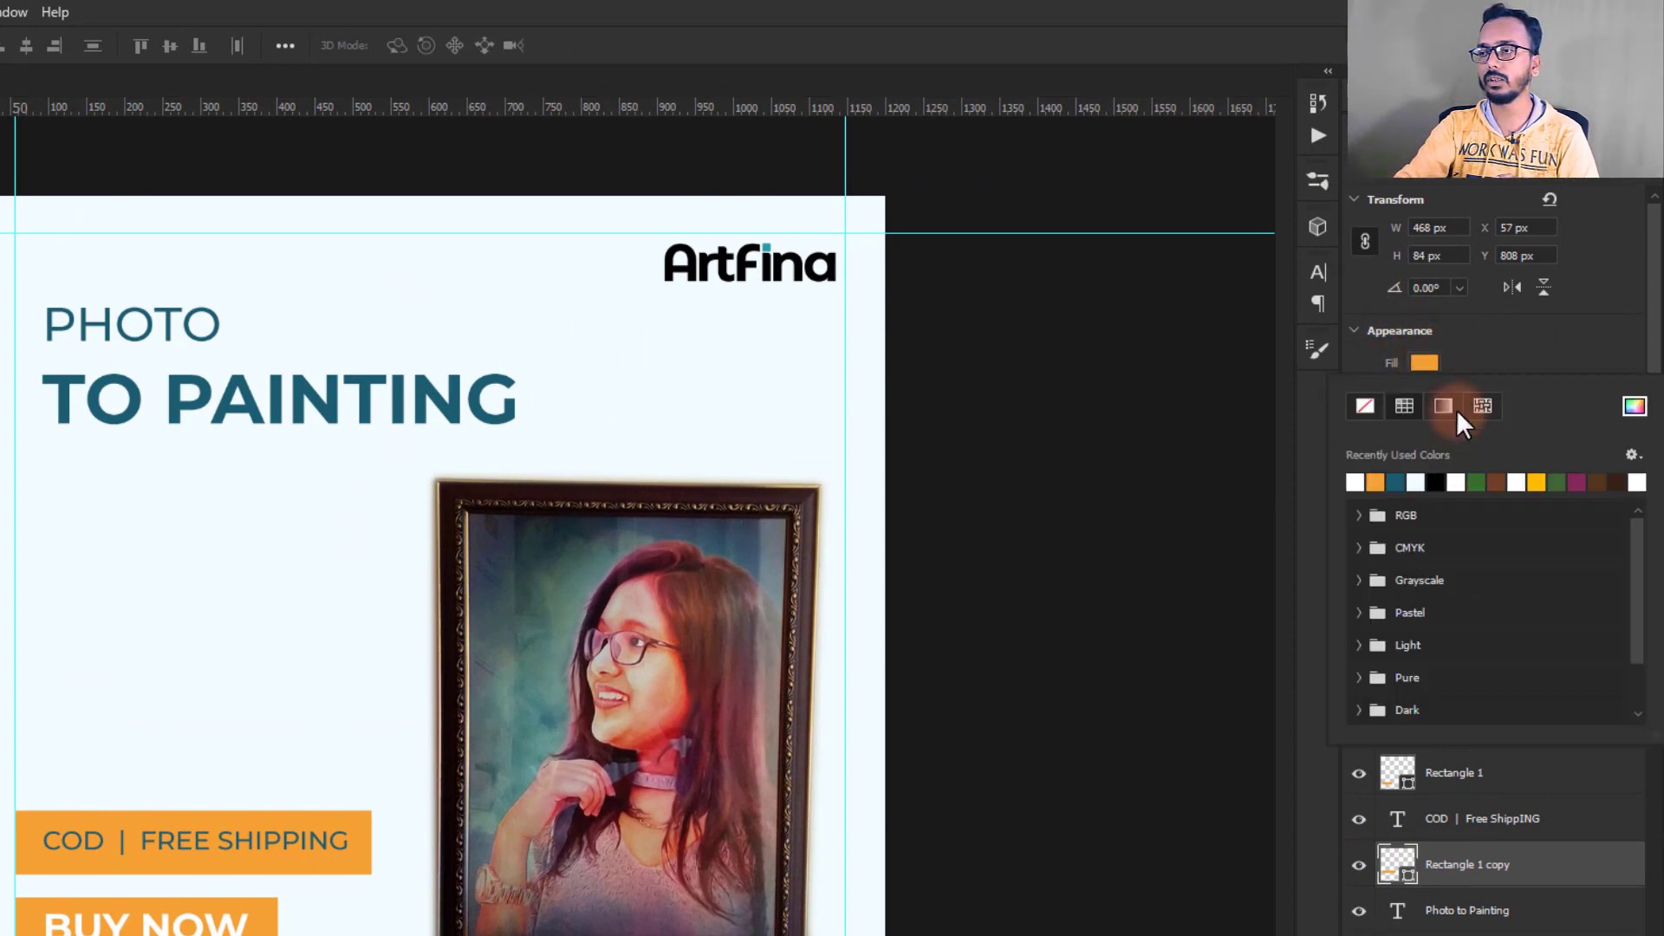
click(1364, 406)
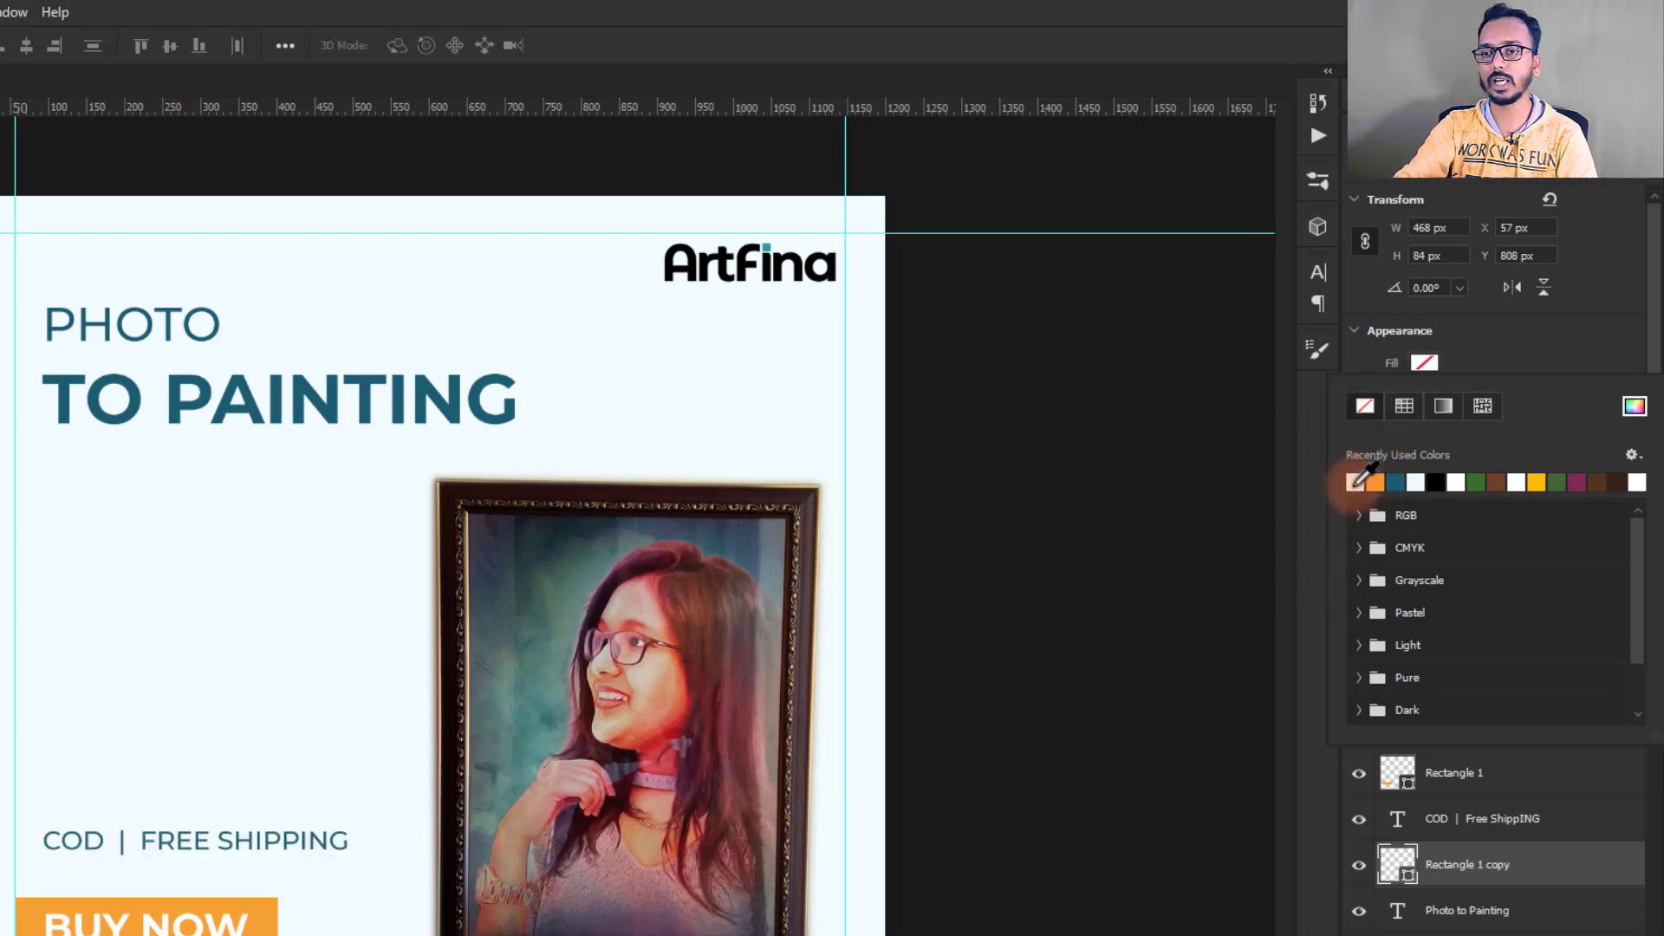
click(1423, 362)
Step: Give the box an orange outline 5 px wide
click(1422, 394)
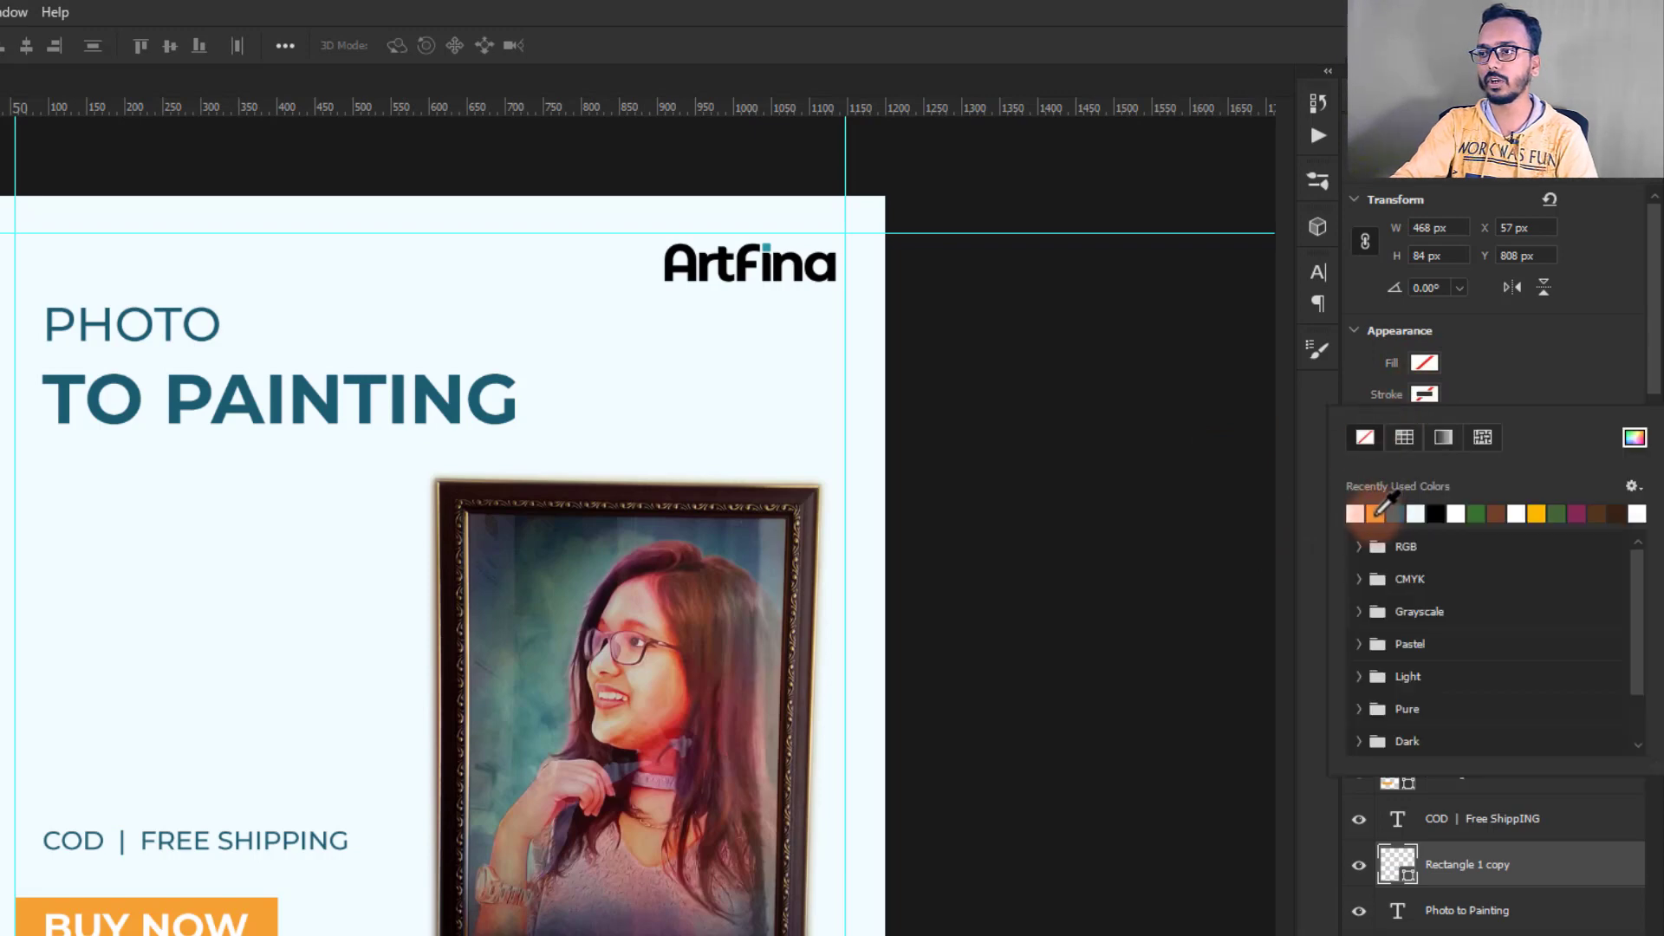
click(1377, 513)
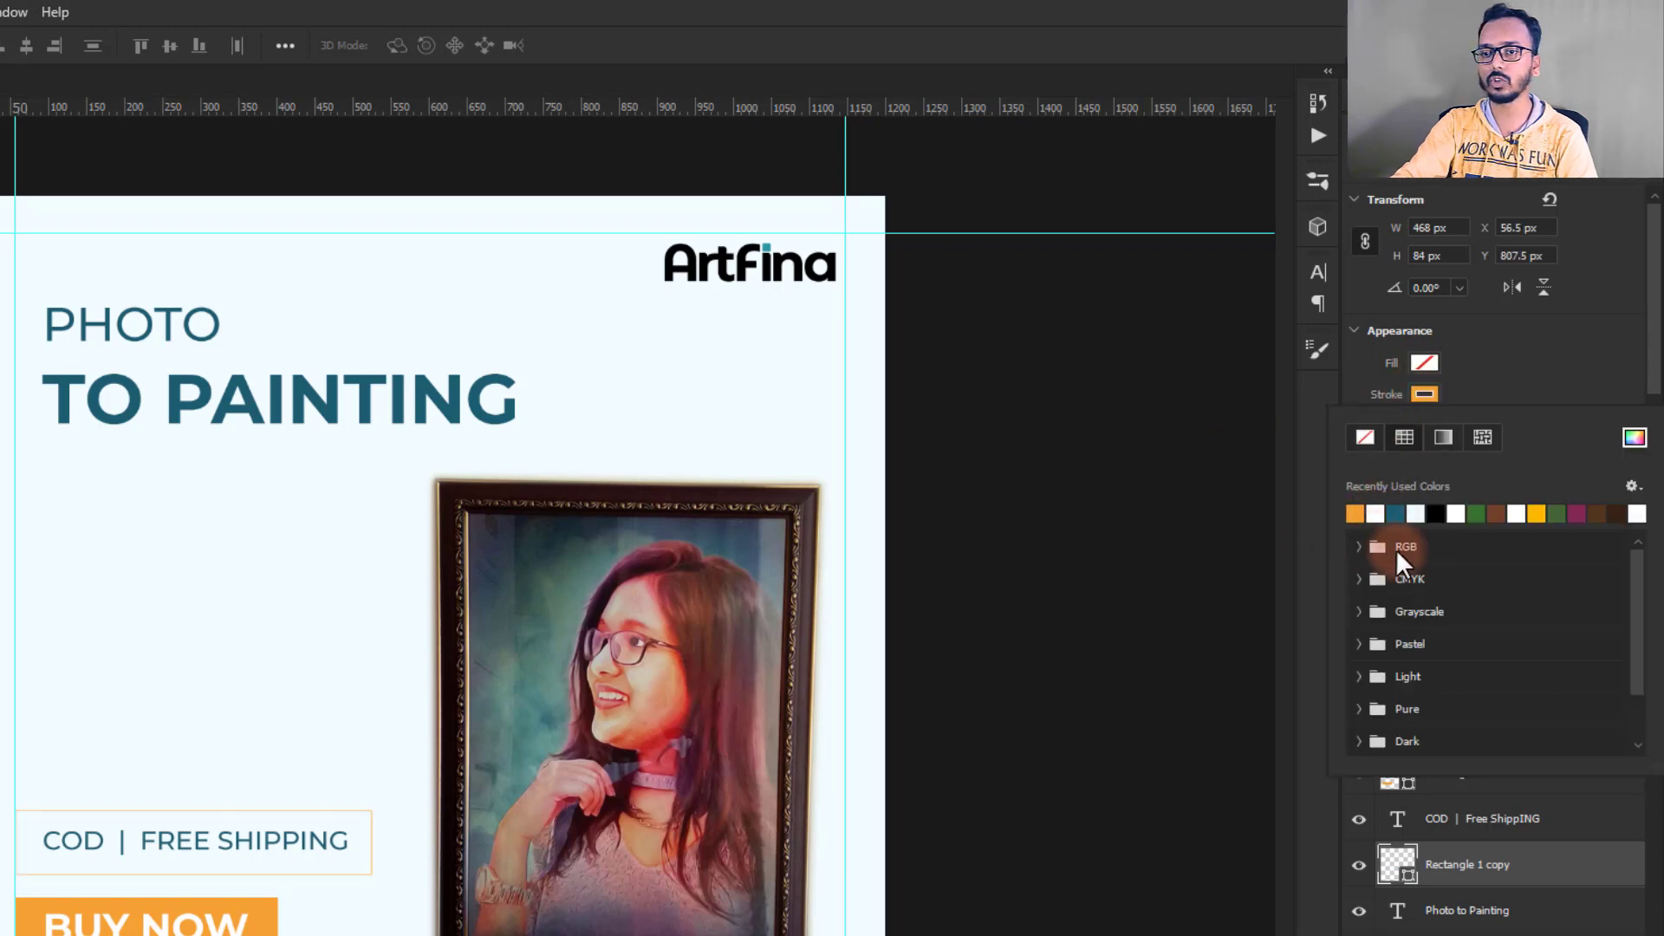
click(1439, 391)
double_click(1446, 425)
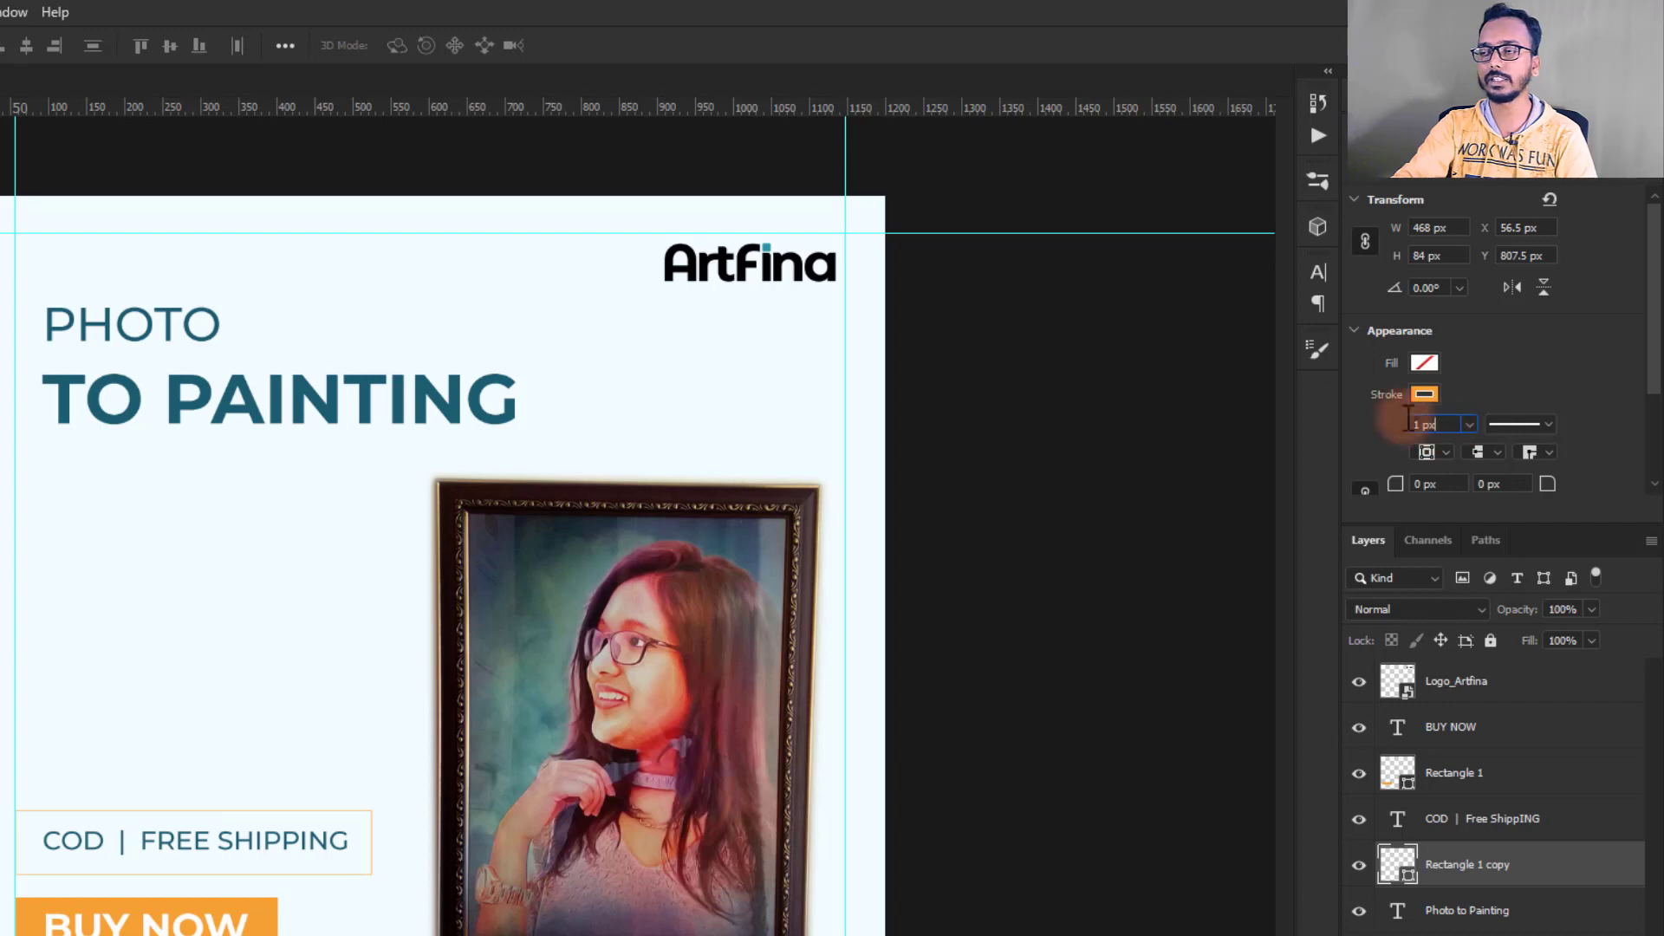
text(5)
key(Return)
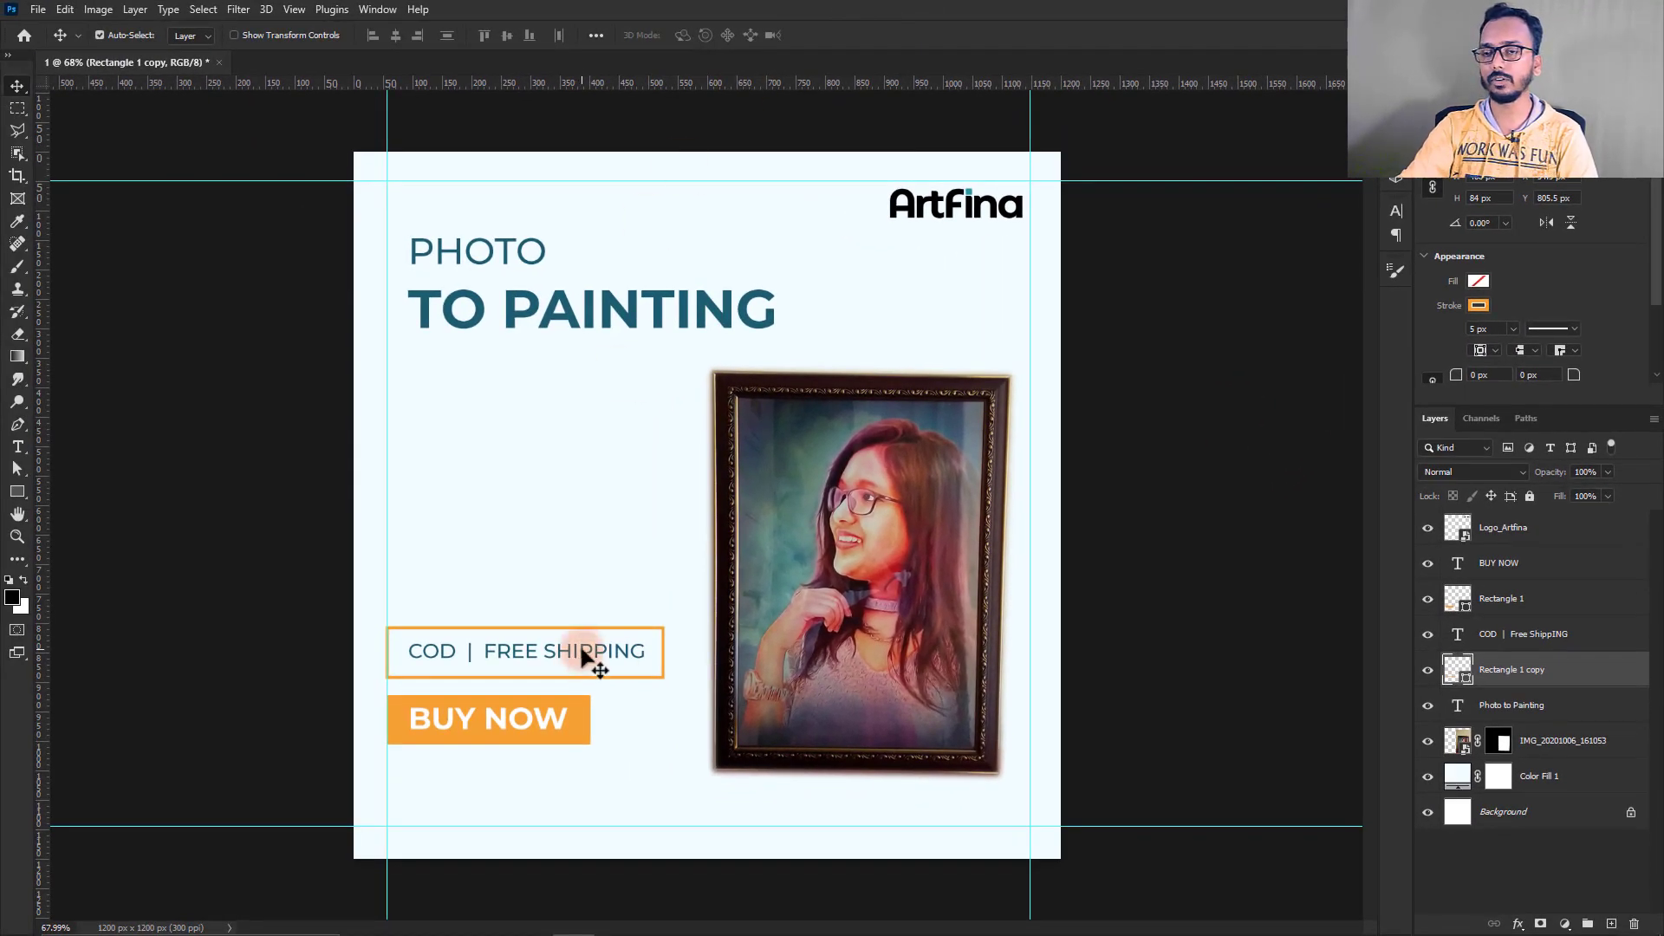
Step: Colour the COD | FREE SHIPPING text with the BUY NOW button's orange
double_click(580, 659)
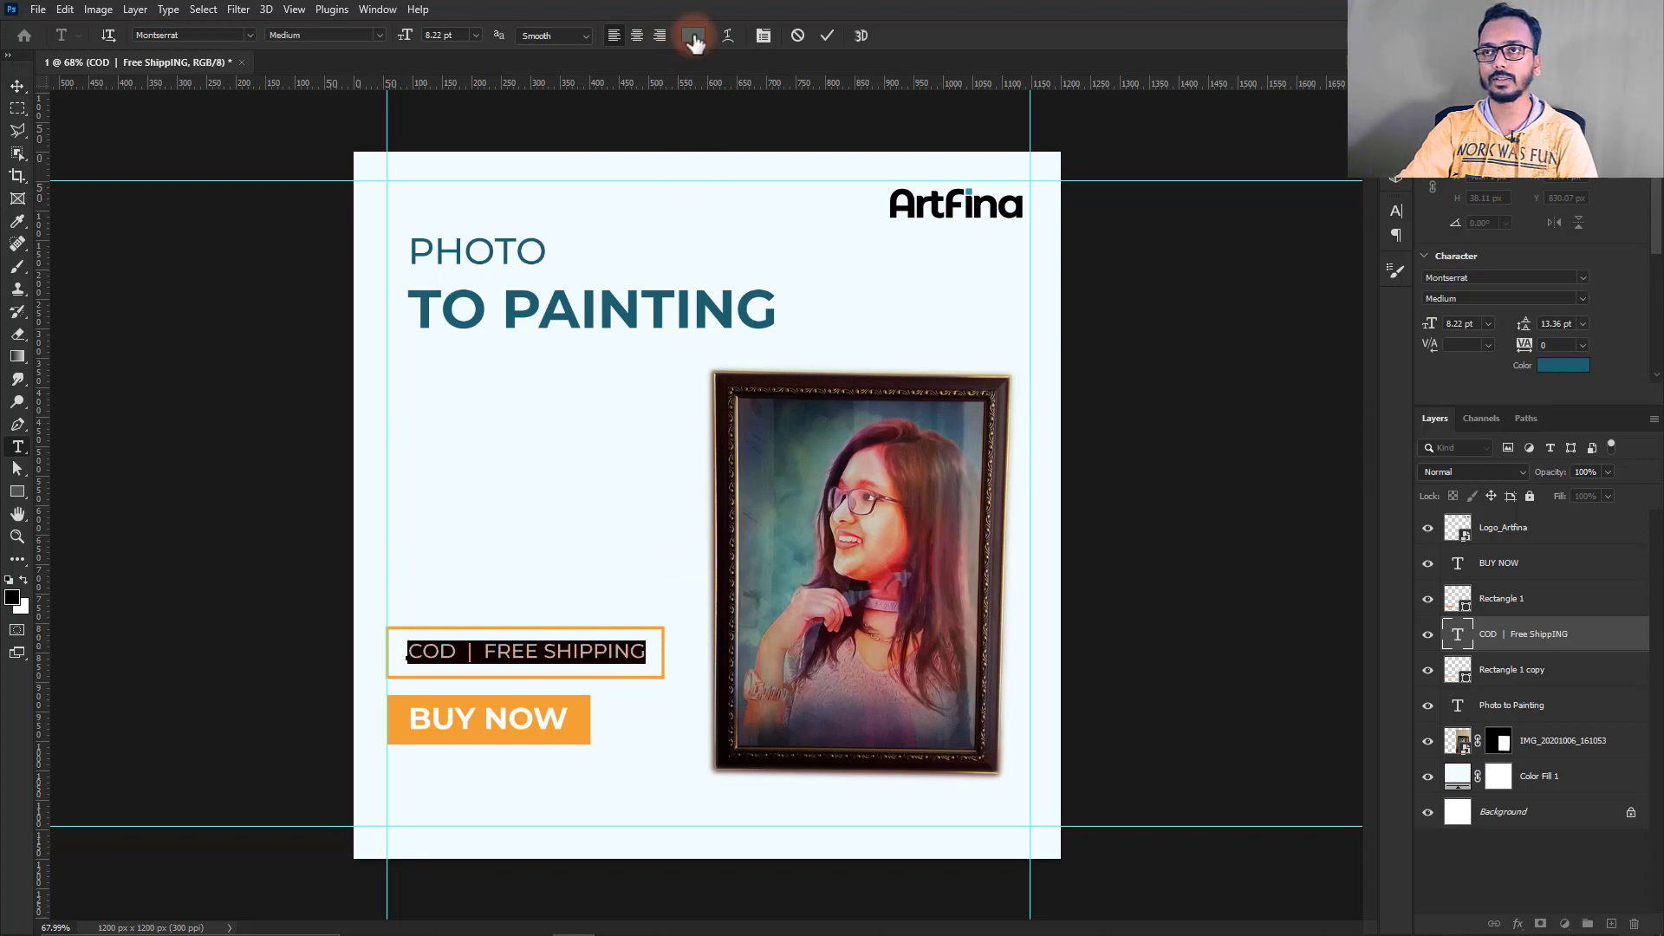
click(695, 36)
click(579, 722)
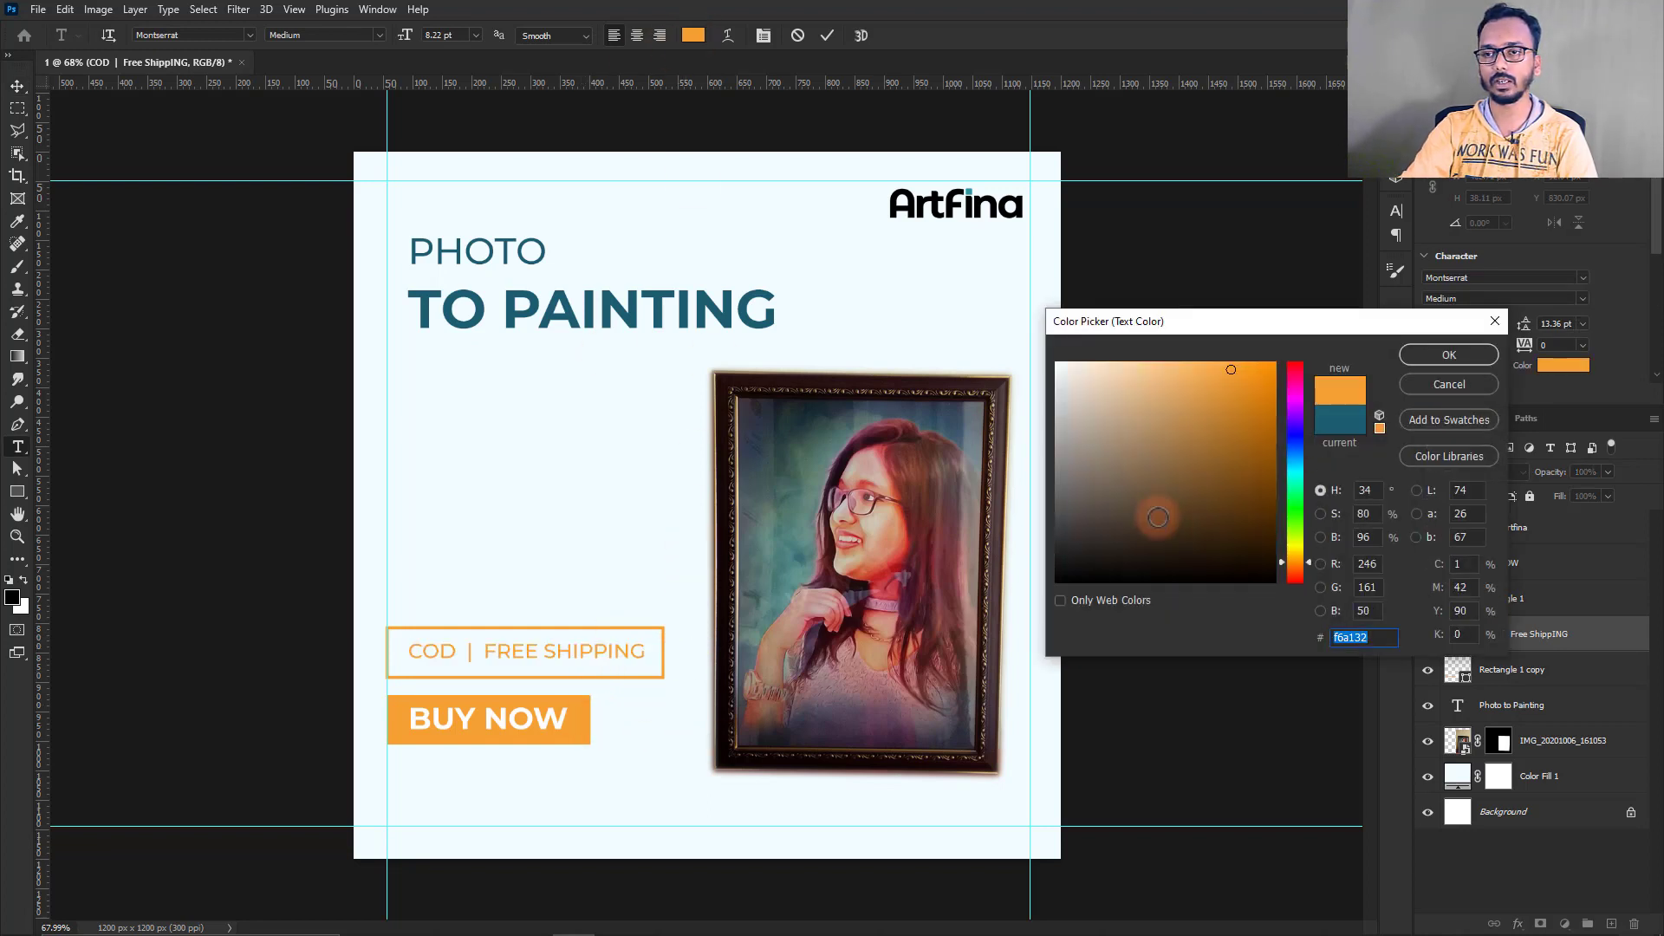
click(1474, 354)
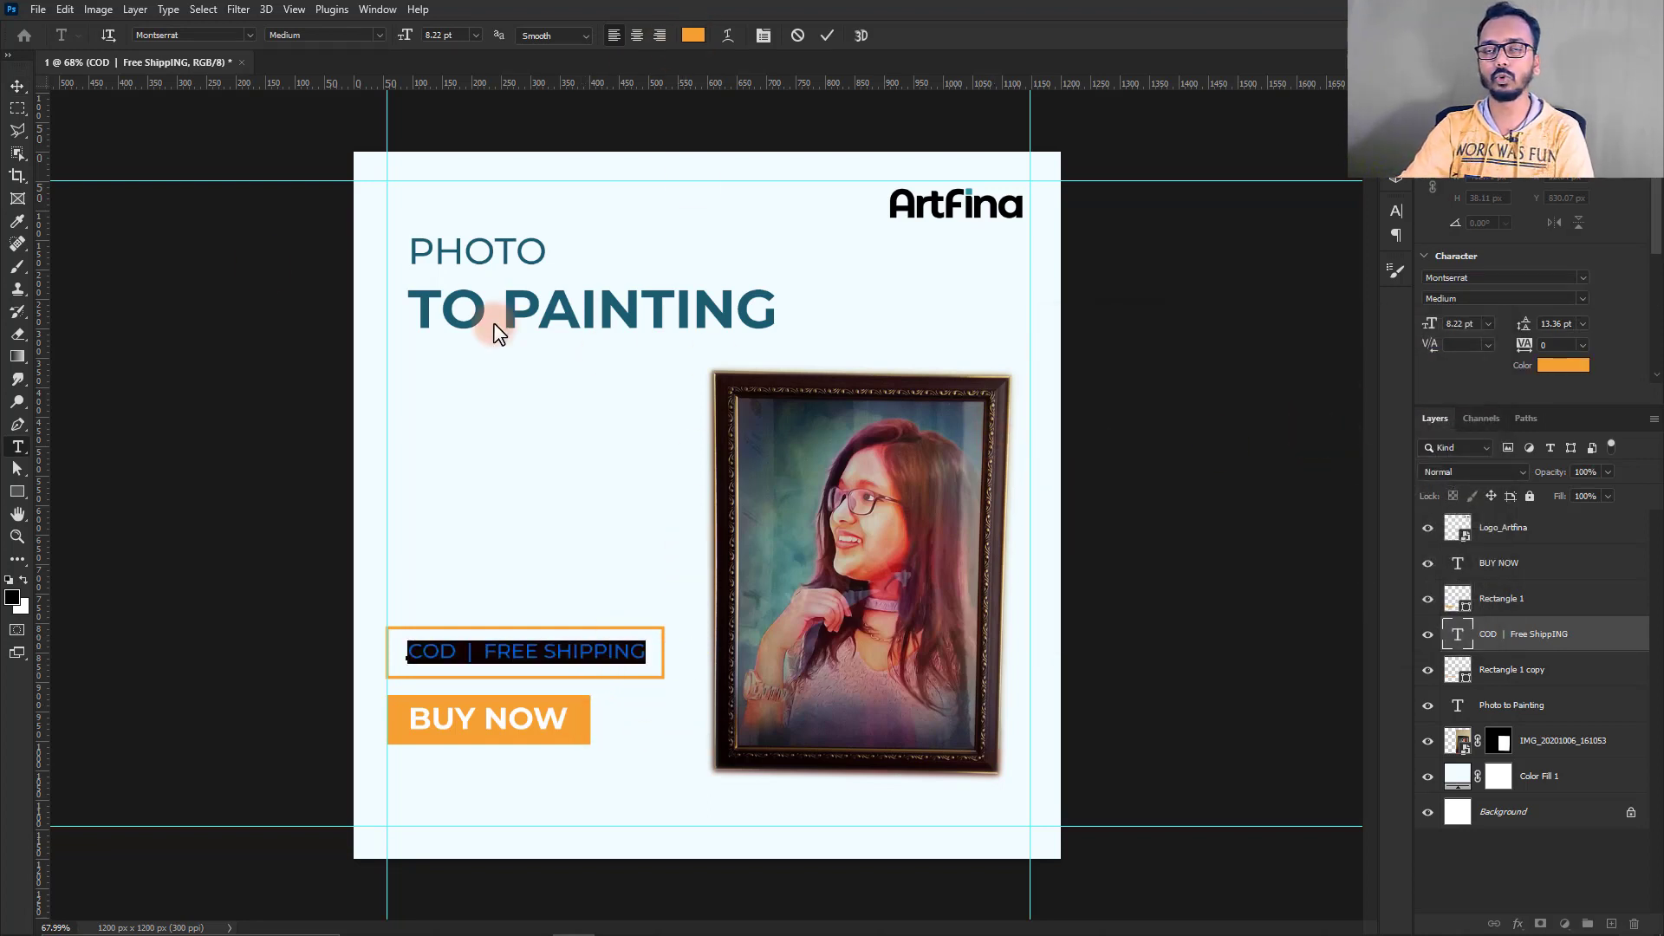
key(ctrl+Return)
key(v)
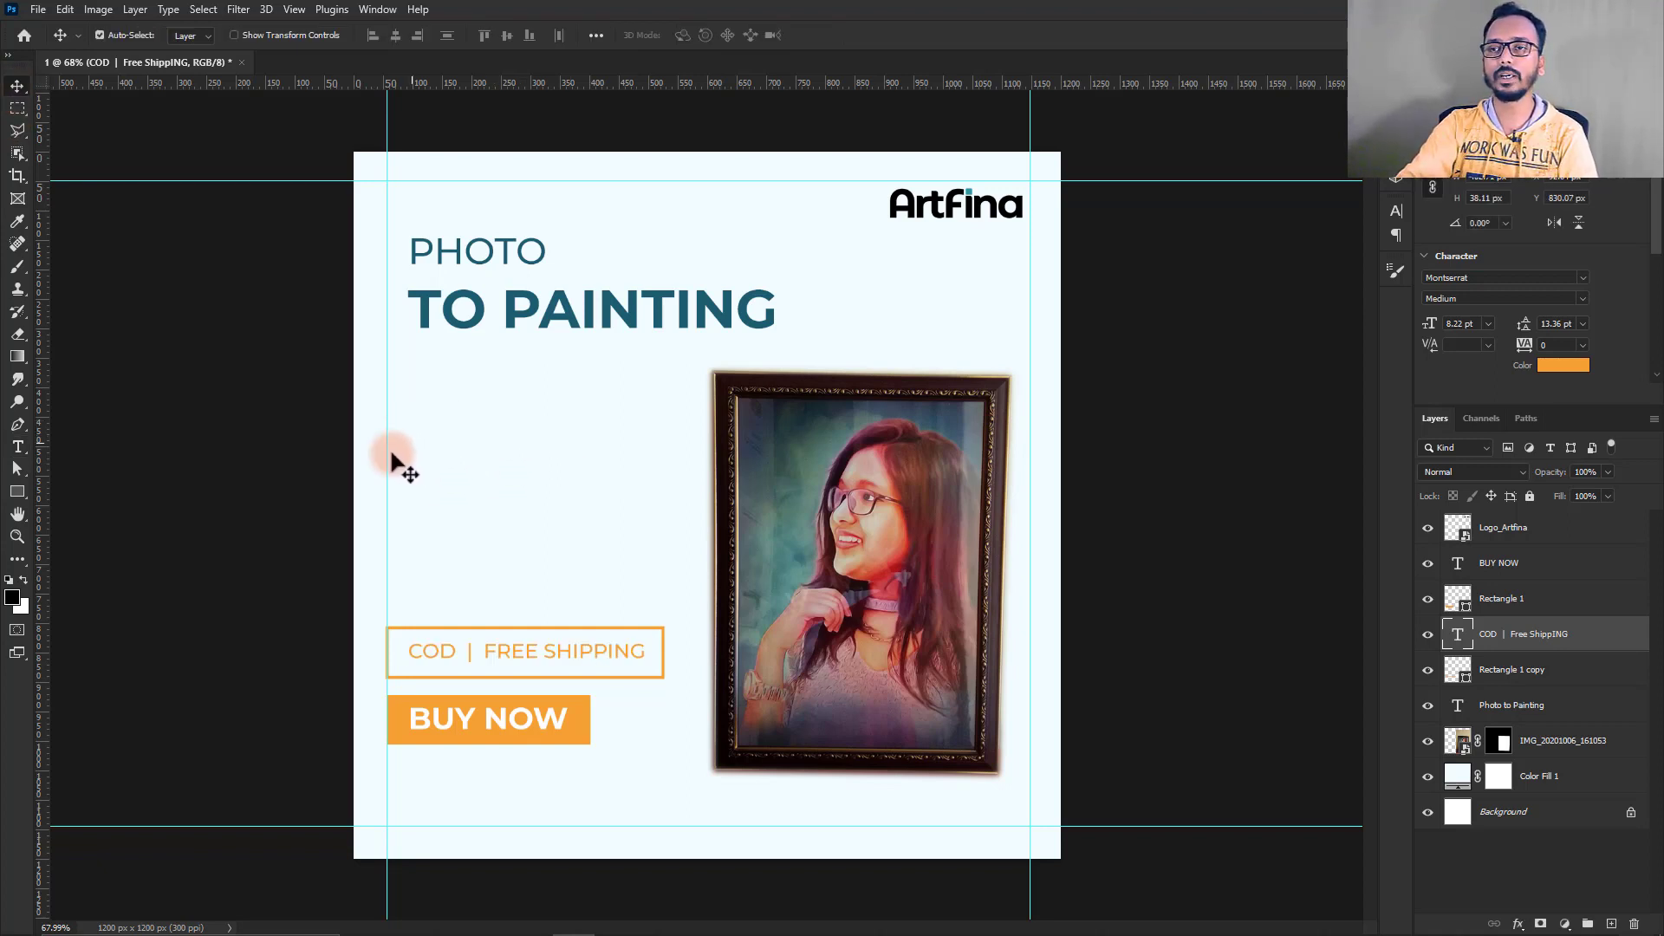
Step: Colour TO PAINTING the same orange and move the title block left to the guide
click(17, 446)
drag(416, 327, 846, 335)
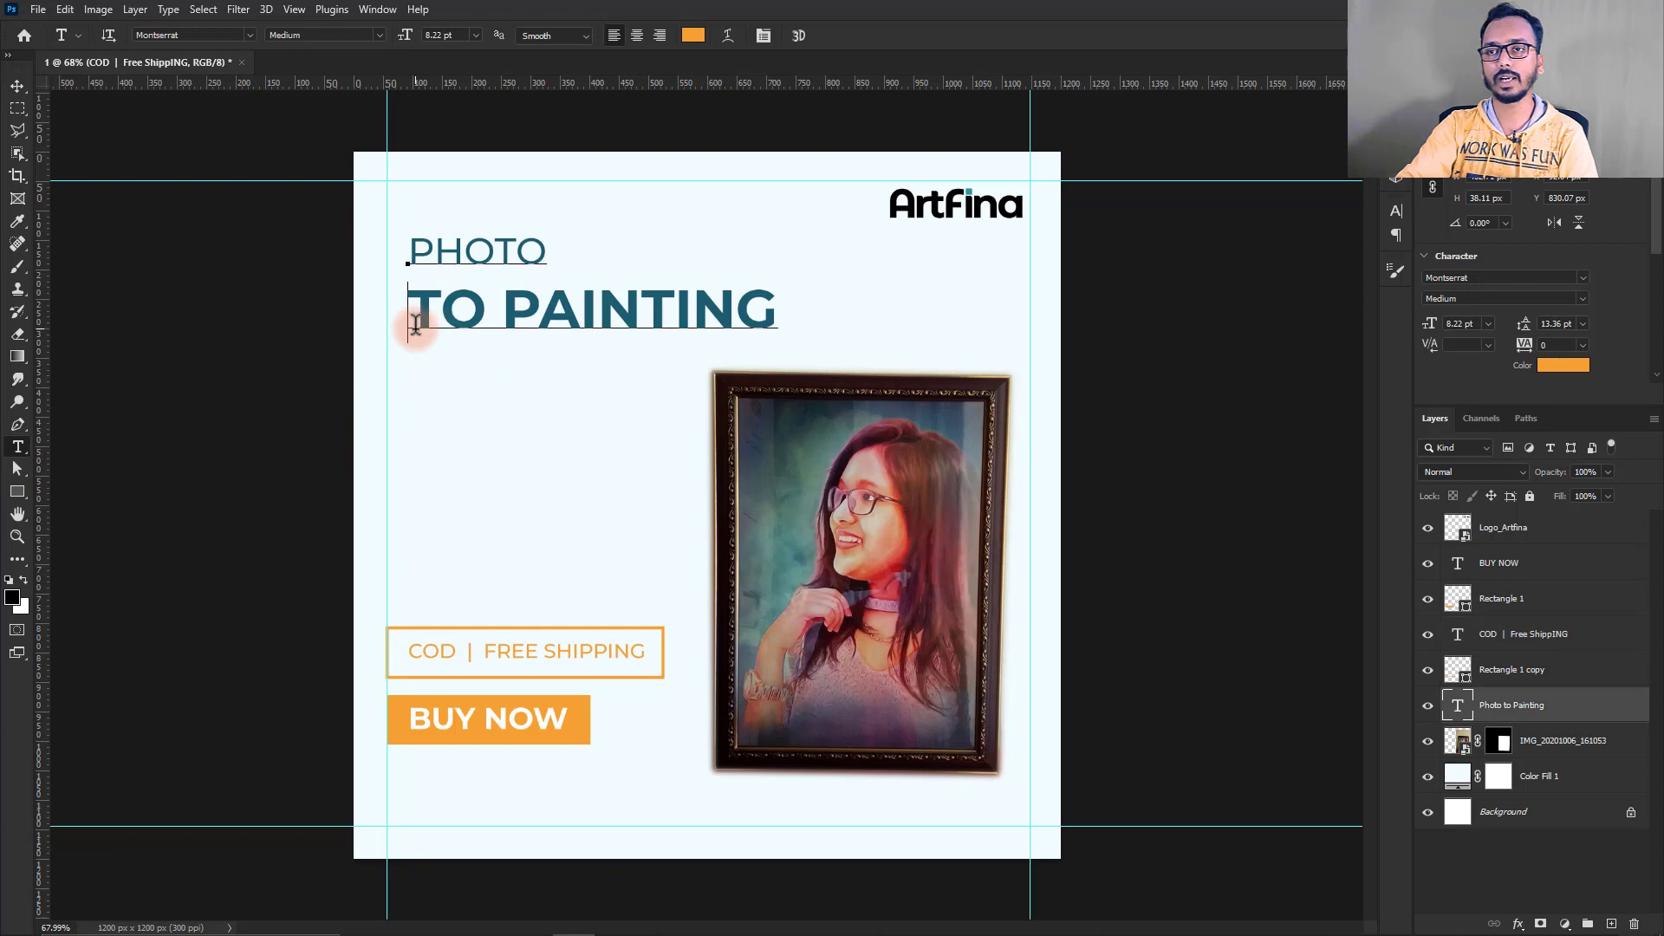
click(693, 36)
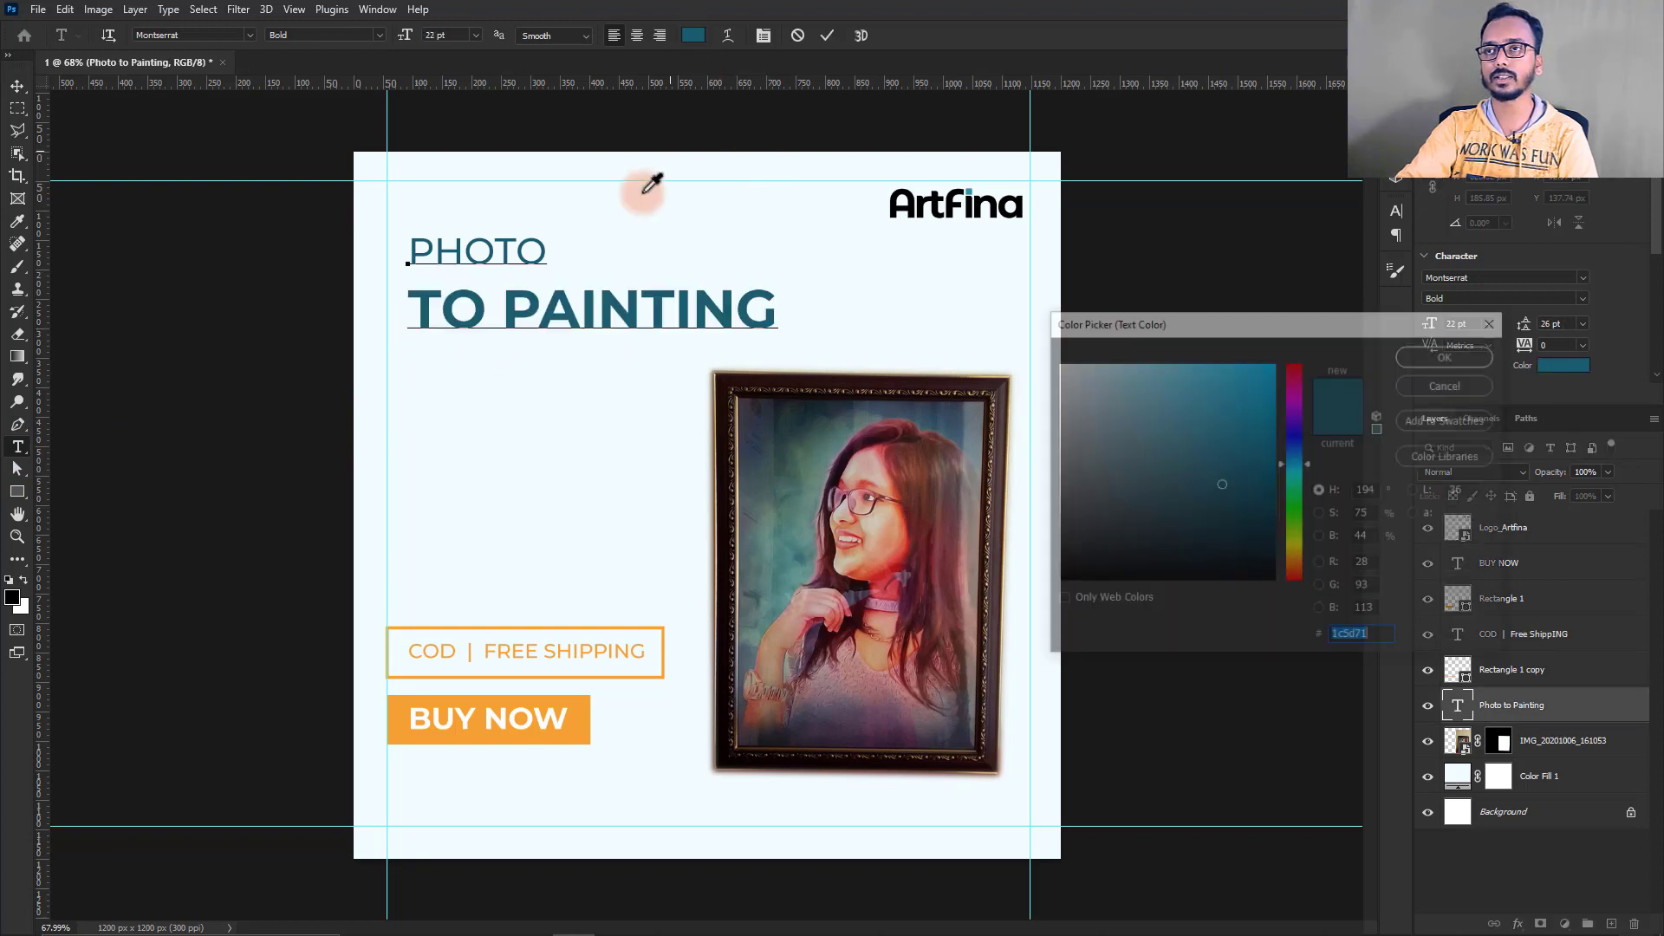
click(590, 698)
click(1425, 372)
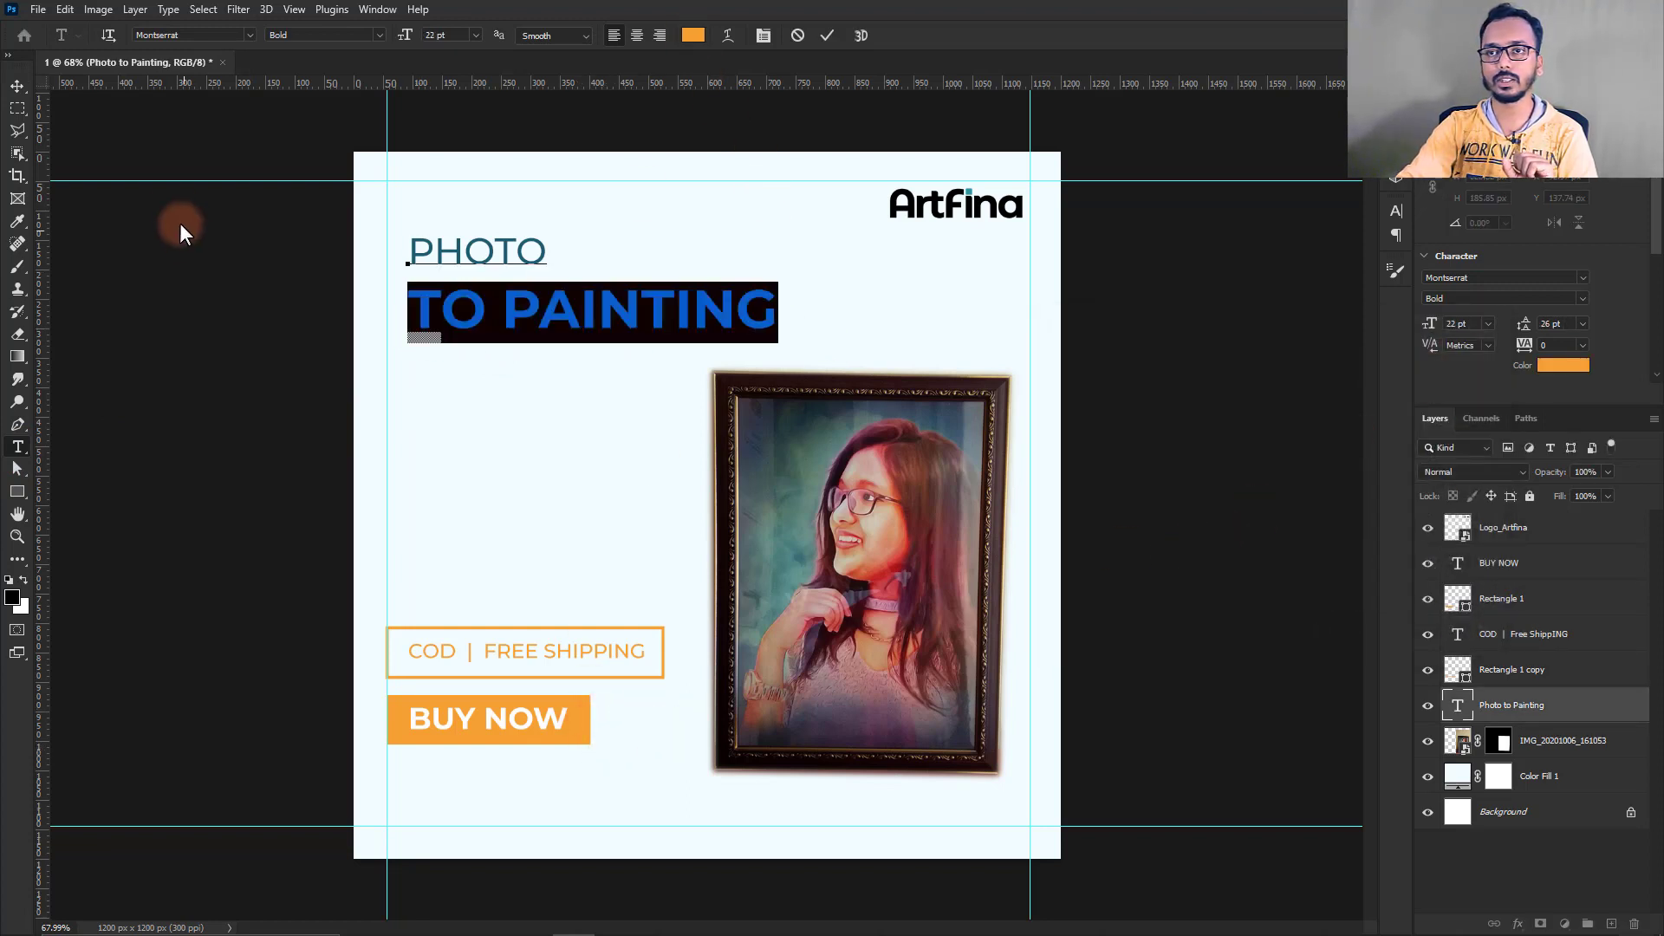
click(17, 86)
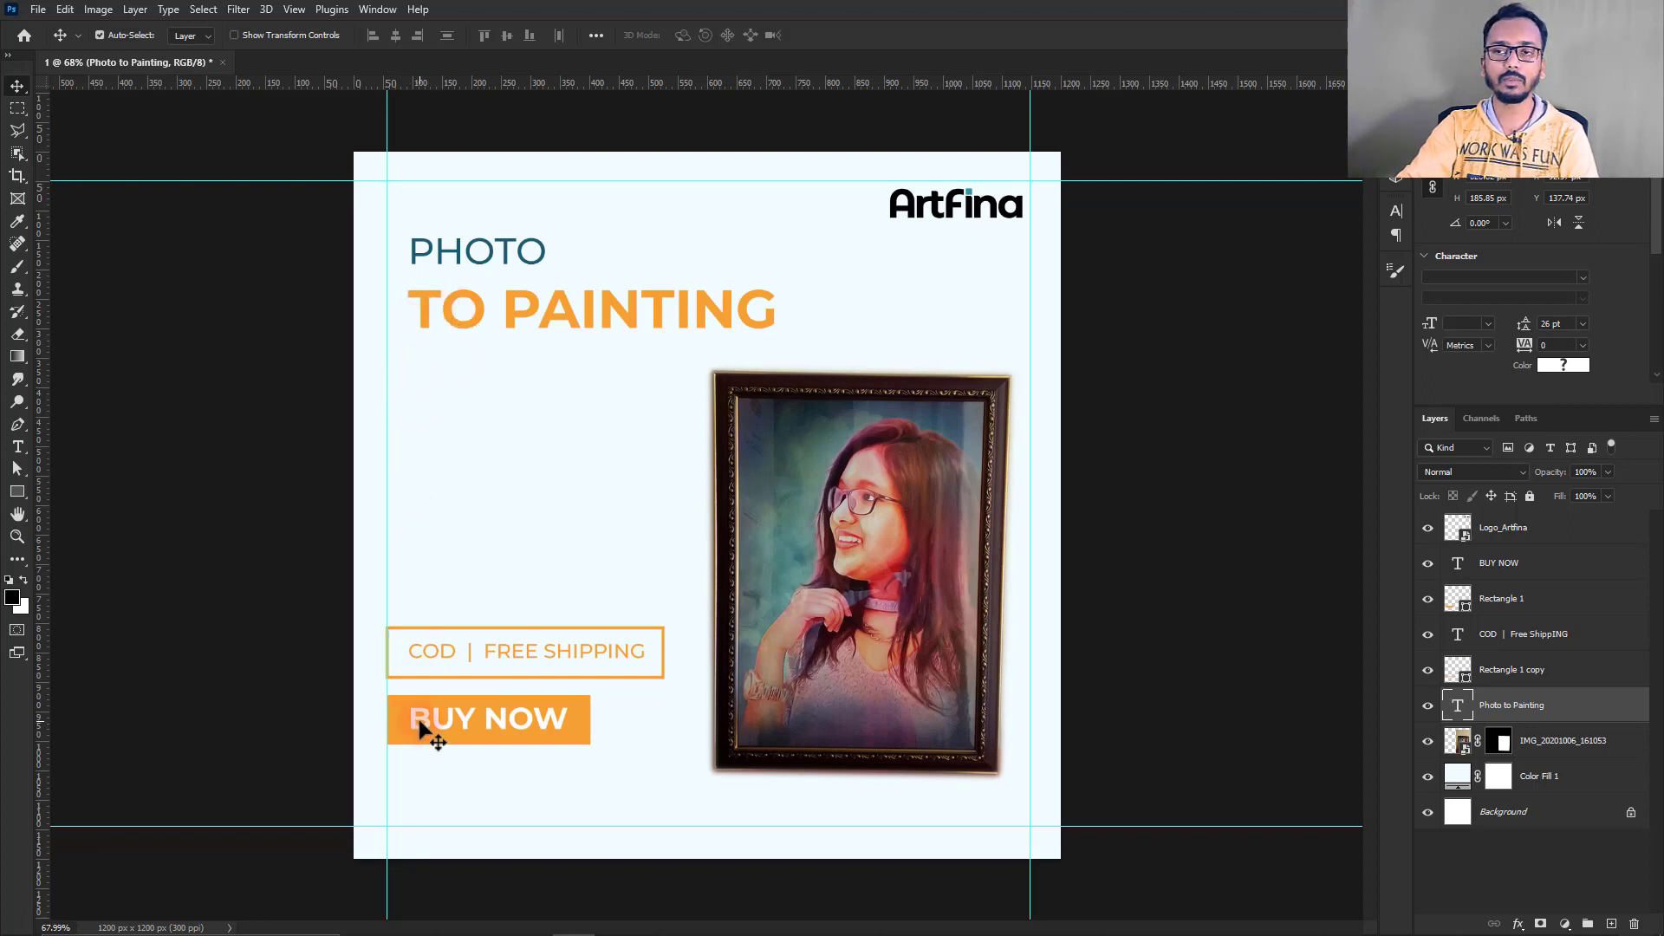
drag(485, 312, 465, 319)
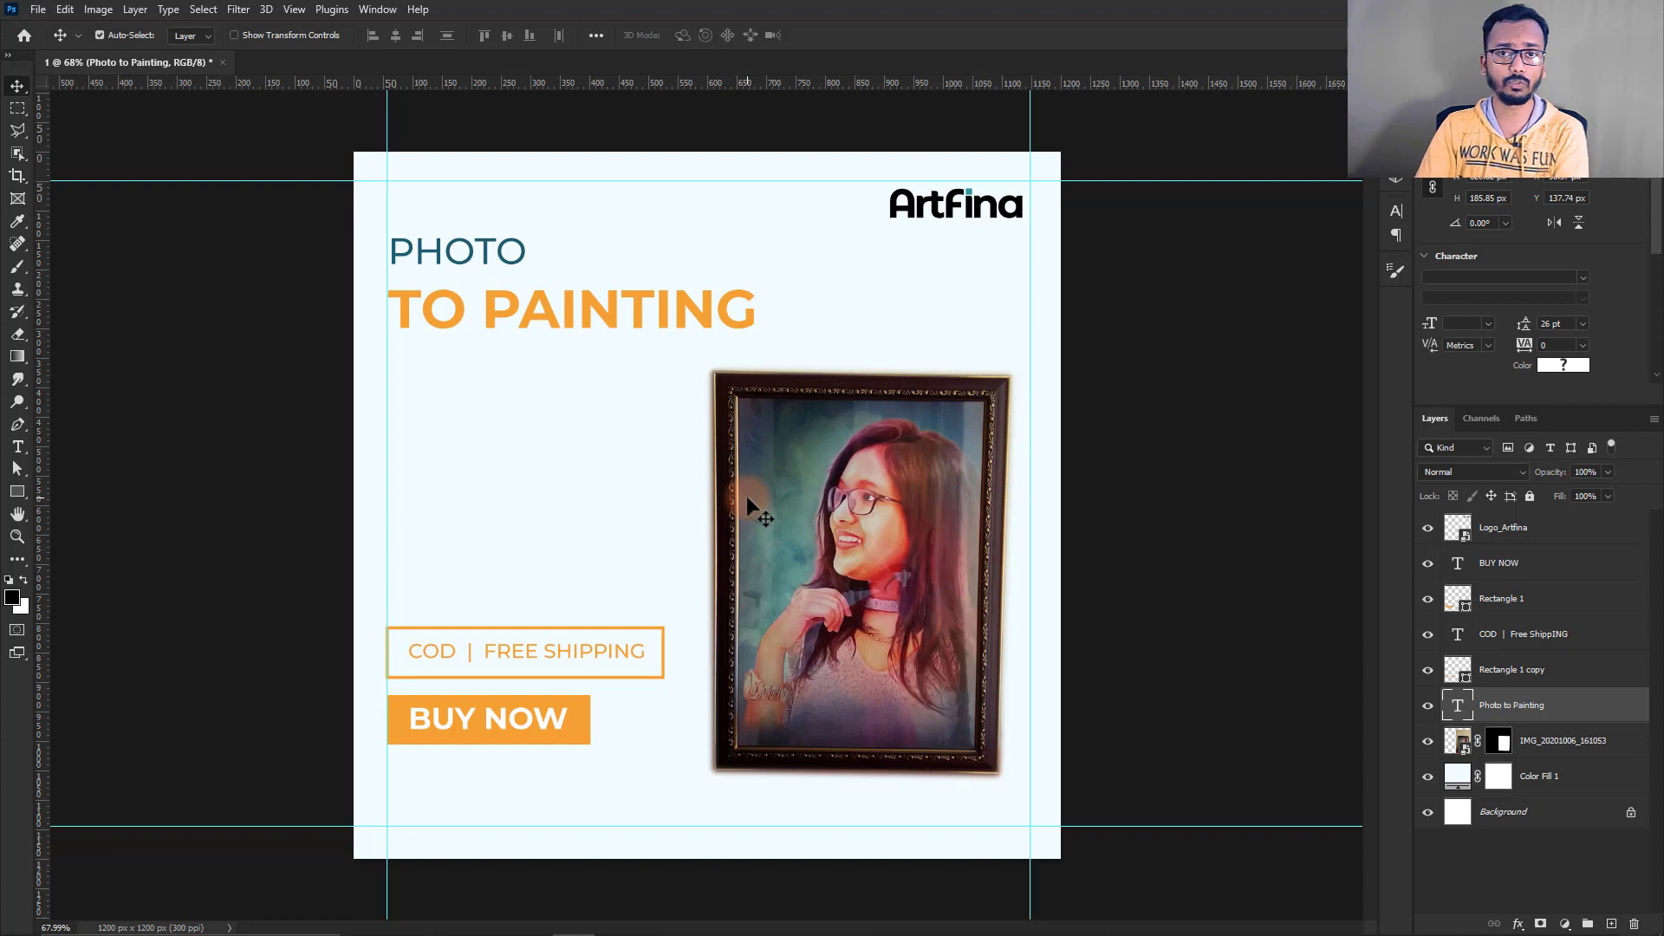
click(786, 286)
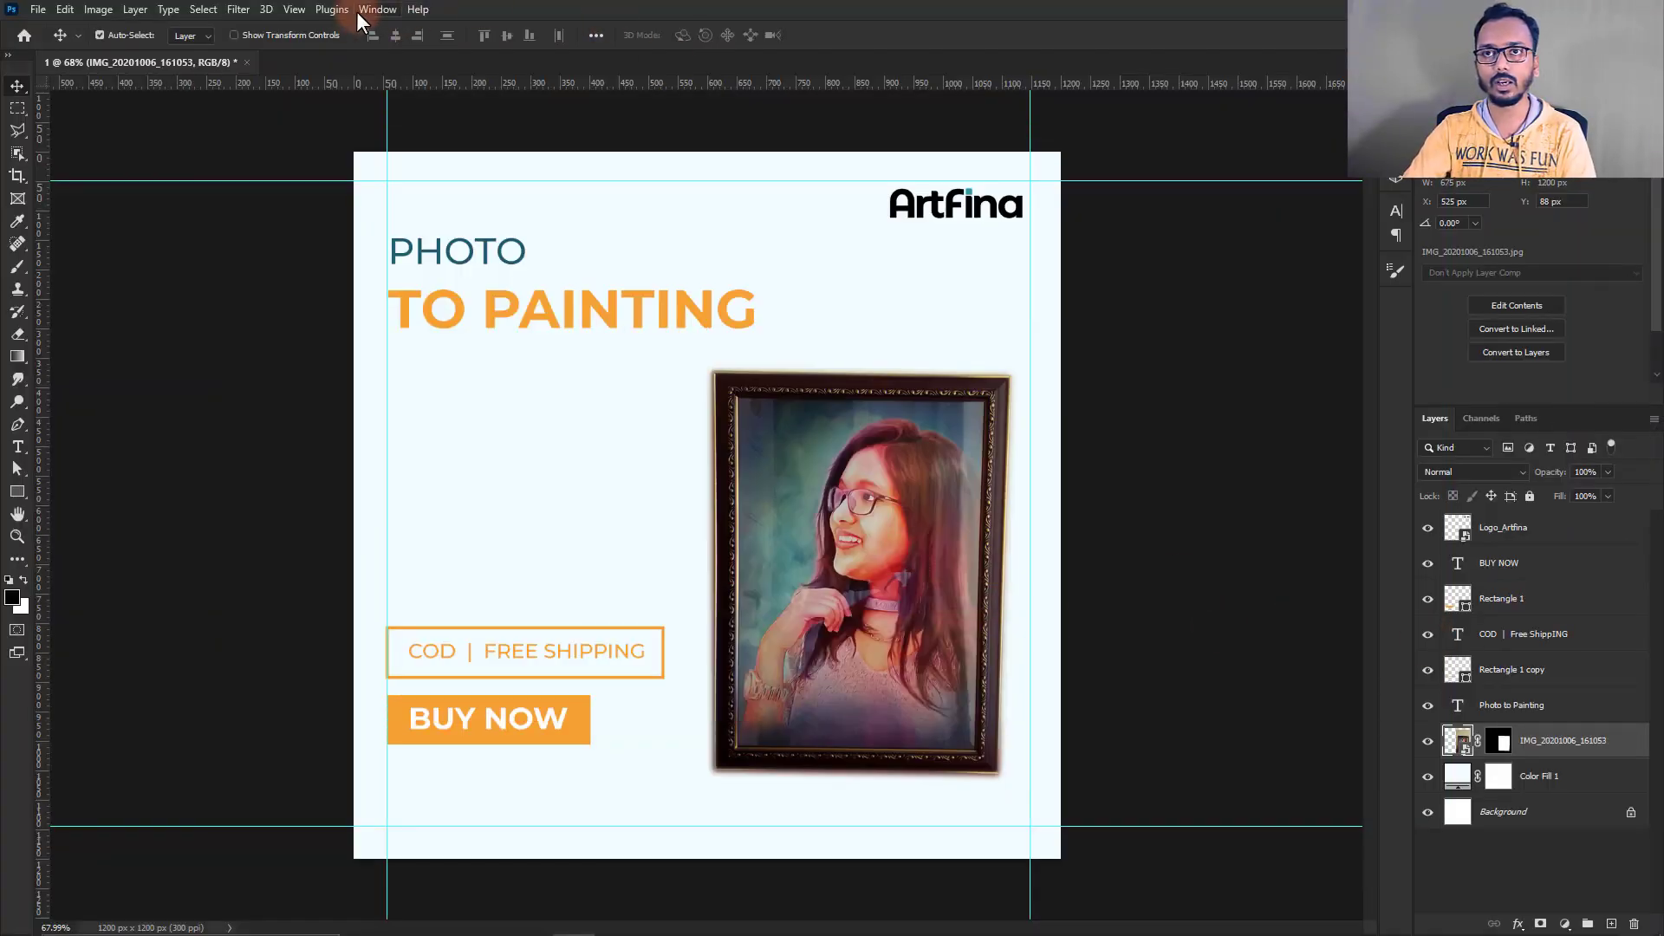
Step: Open Camera Raw on the framed photo and bring temperature near neutral
click(240, 10)
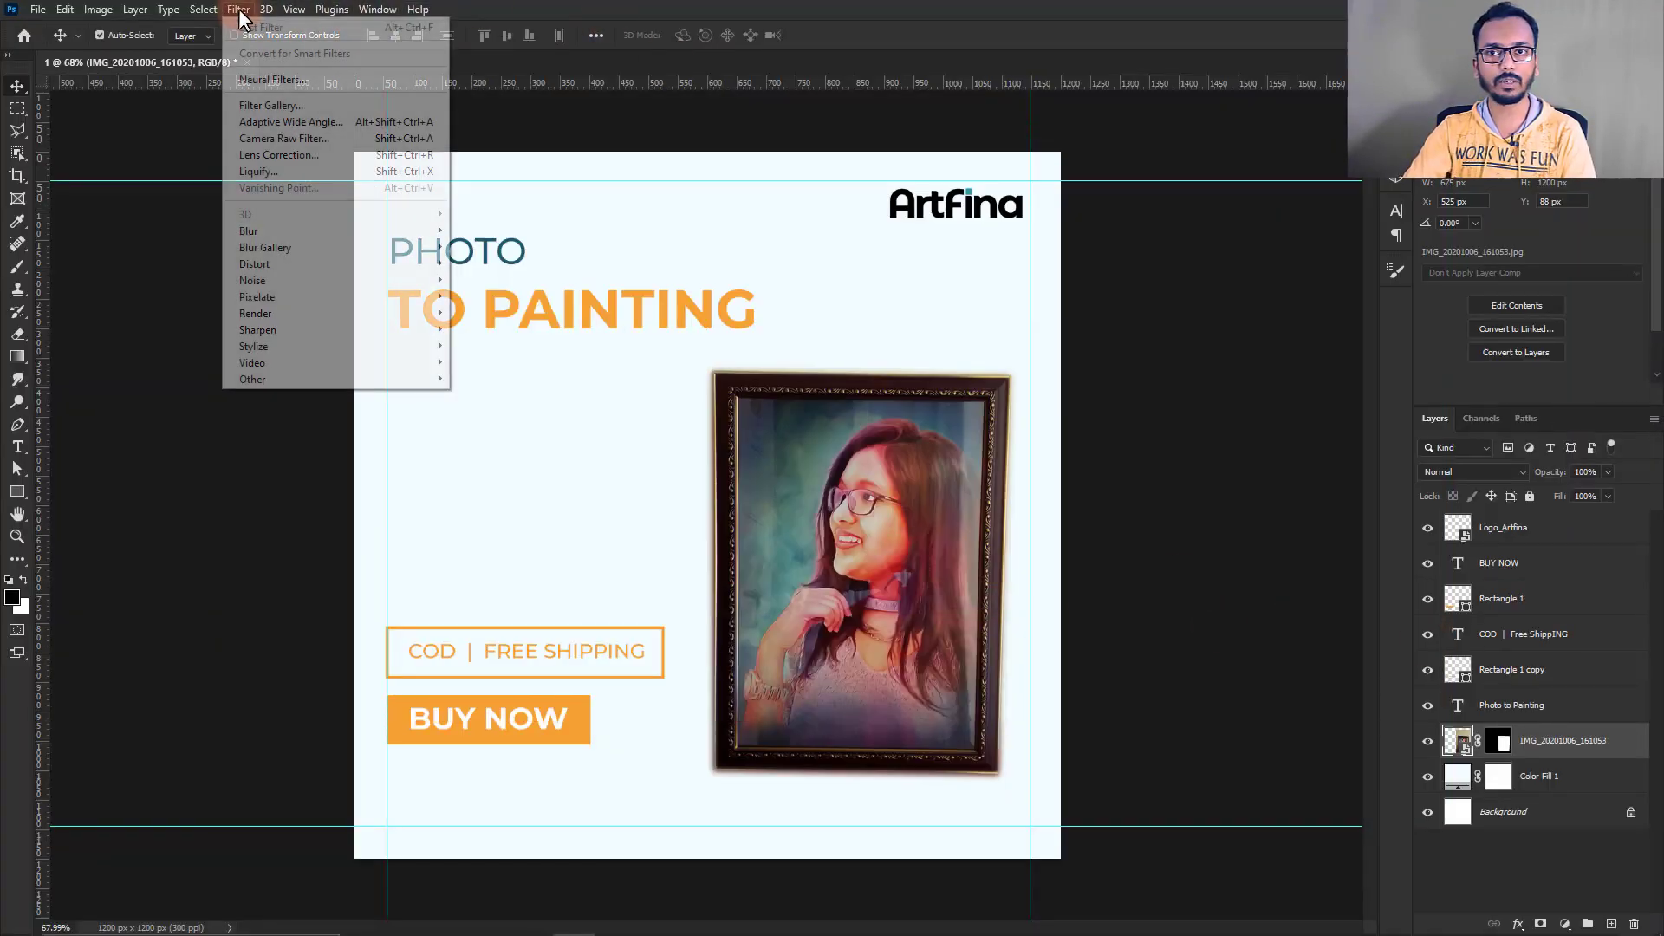
click(270, 137)
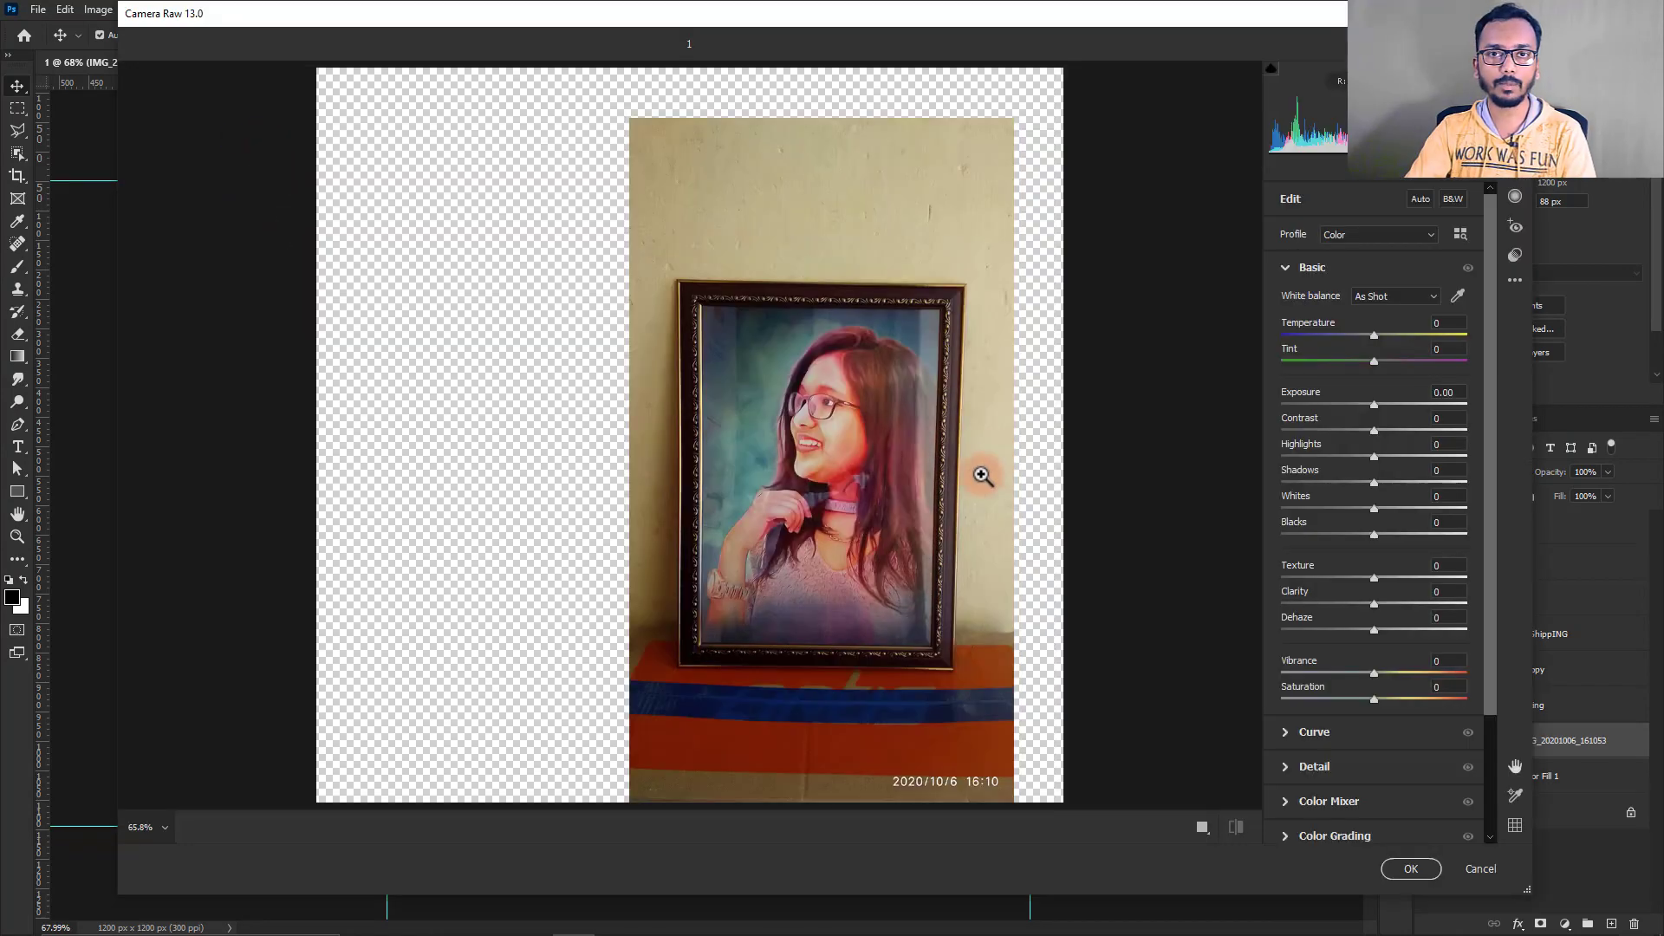
click(965, 532)
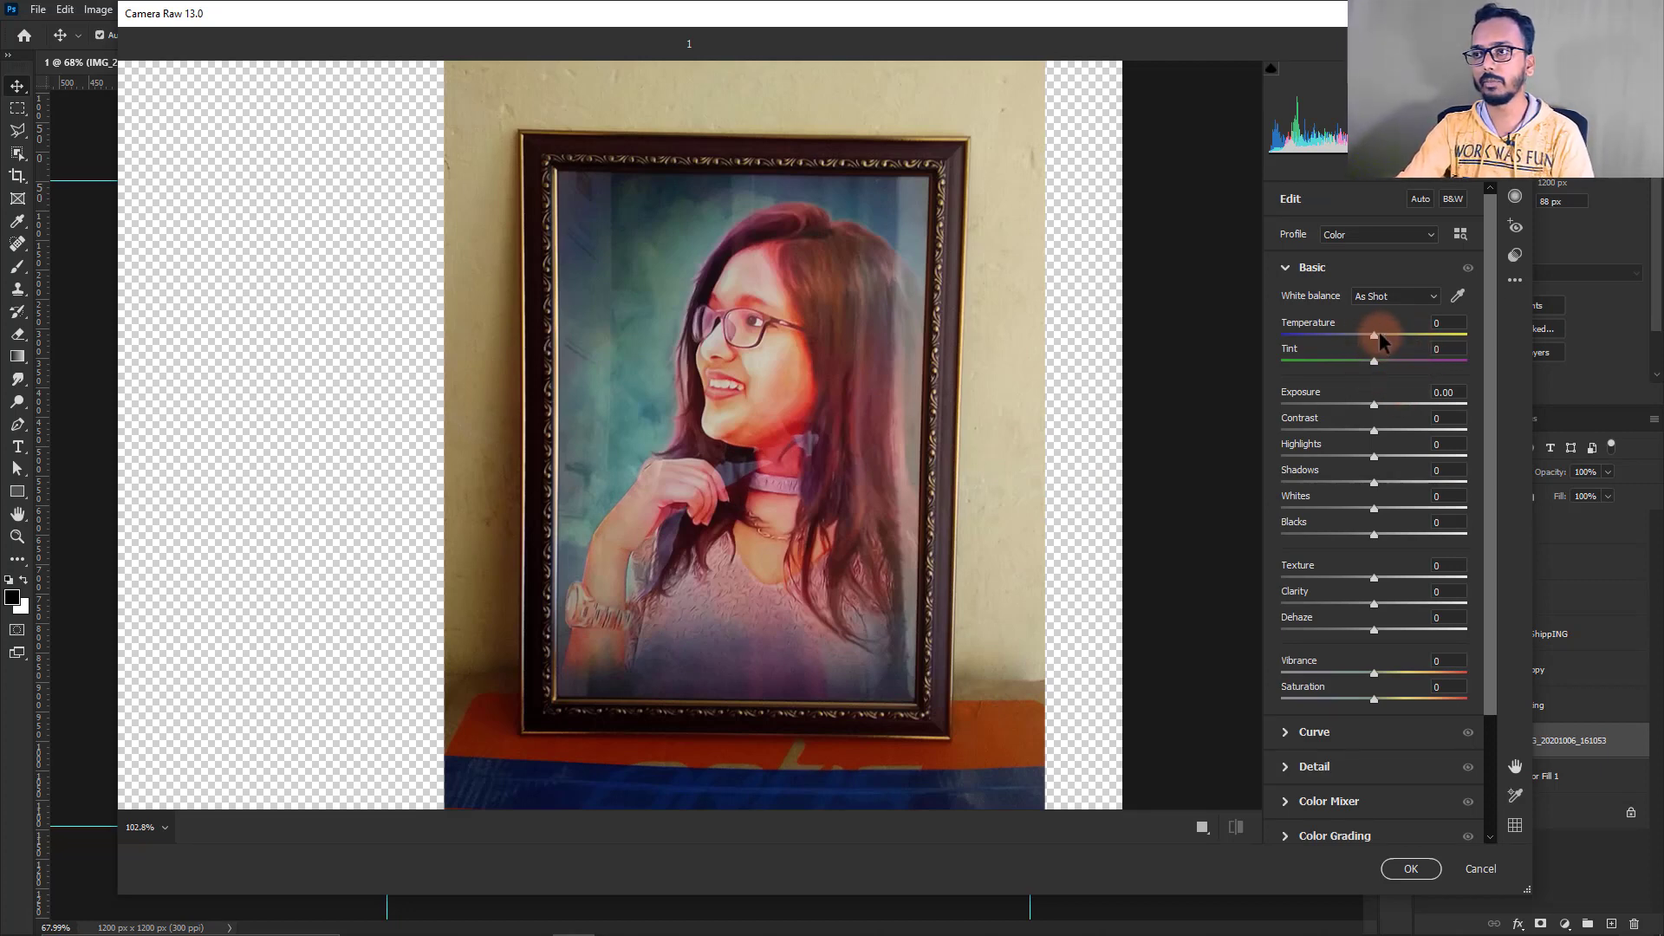
drag(1375, 335, 1399, 335)
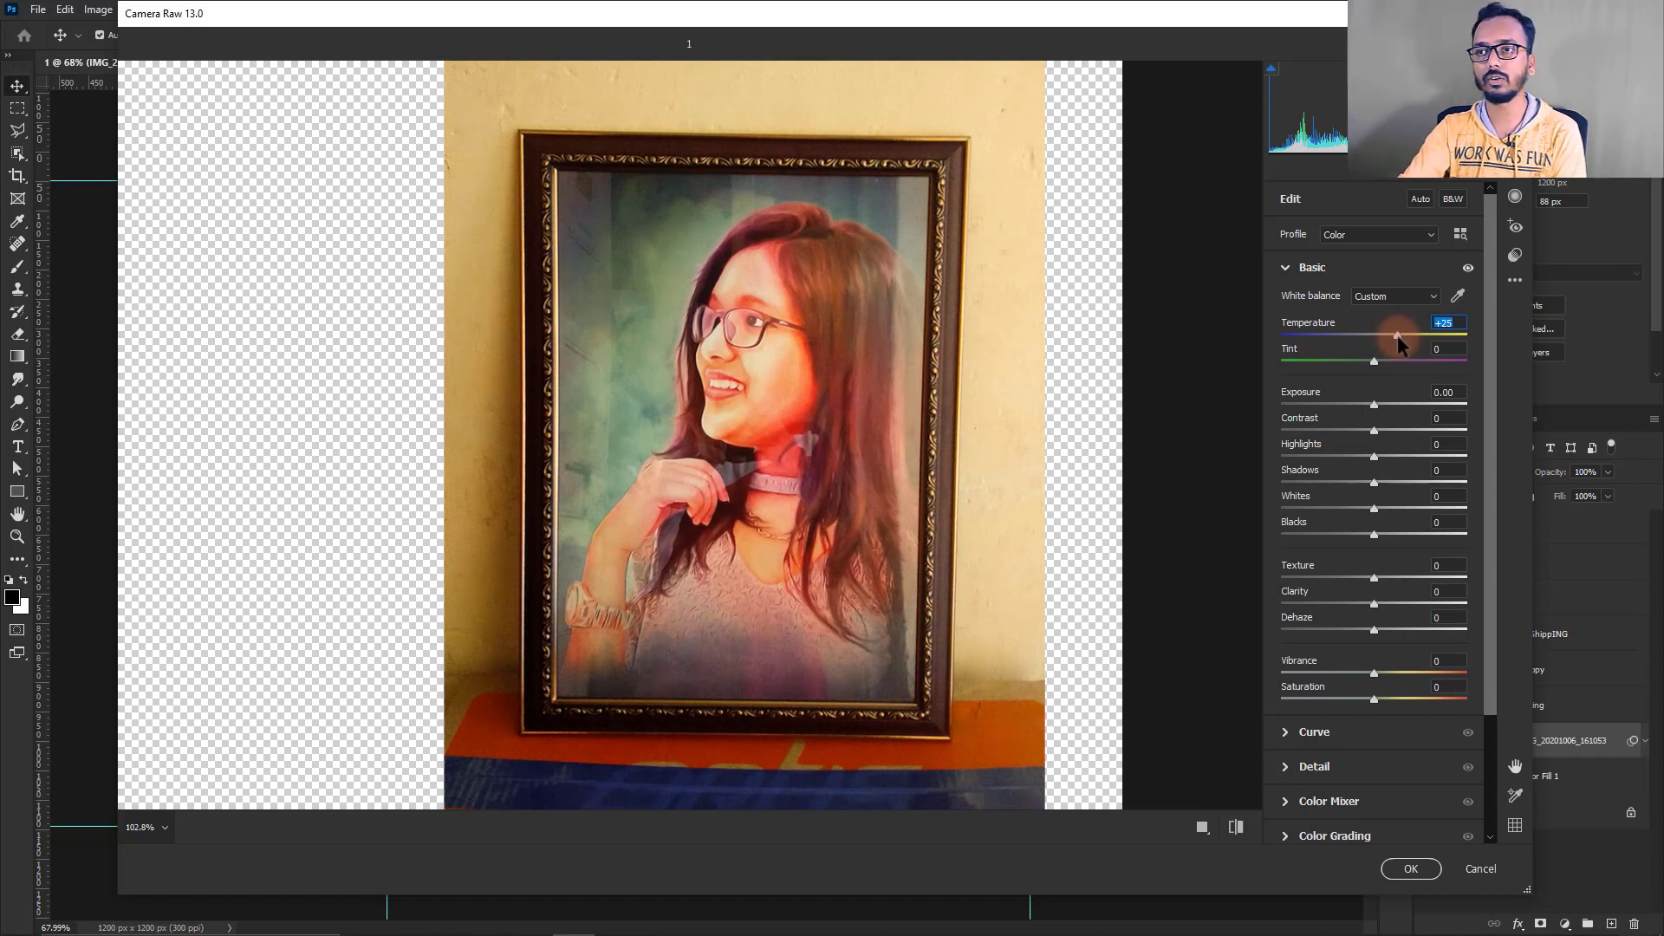
drag(1398, 334, 1392, 338)
drag(1374, 338, 1350, 339)
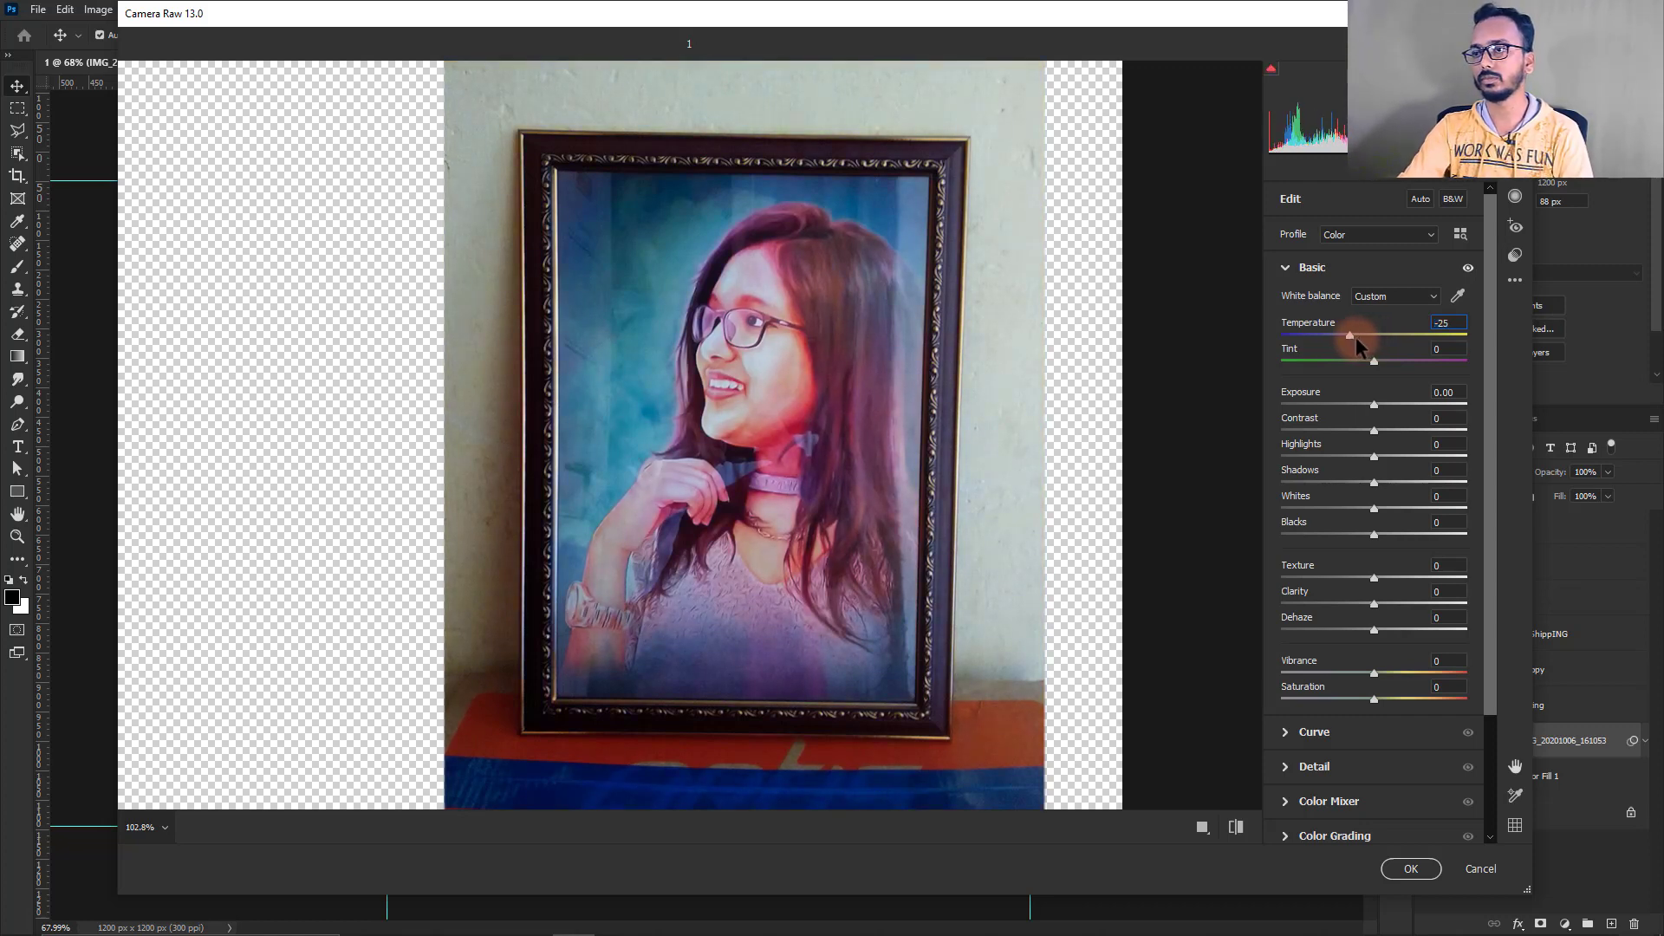
drag(1350, 340, 1366, 340)
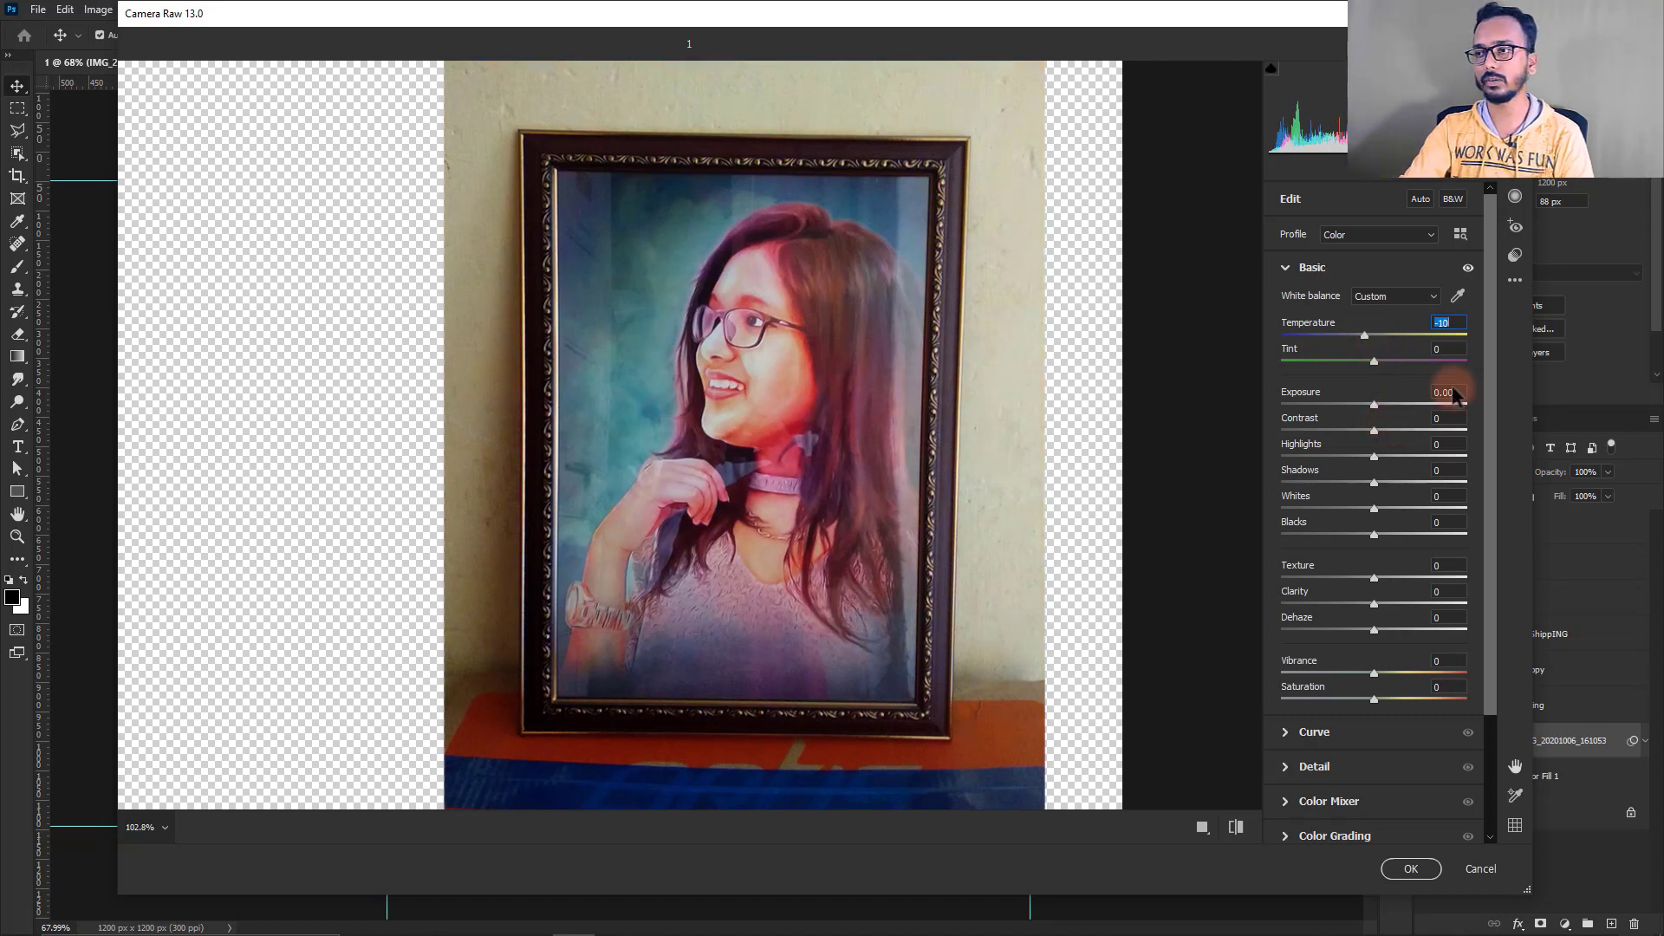
Step: Set exposure to +0.90 and highlights to -26
click(1375, 404)
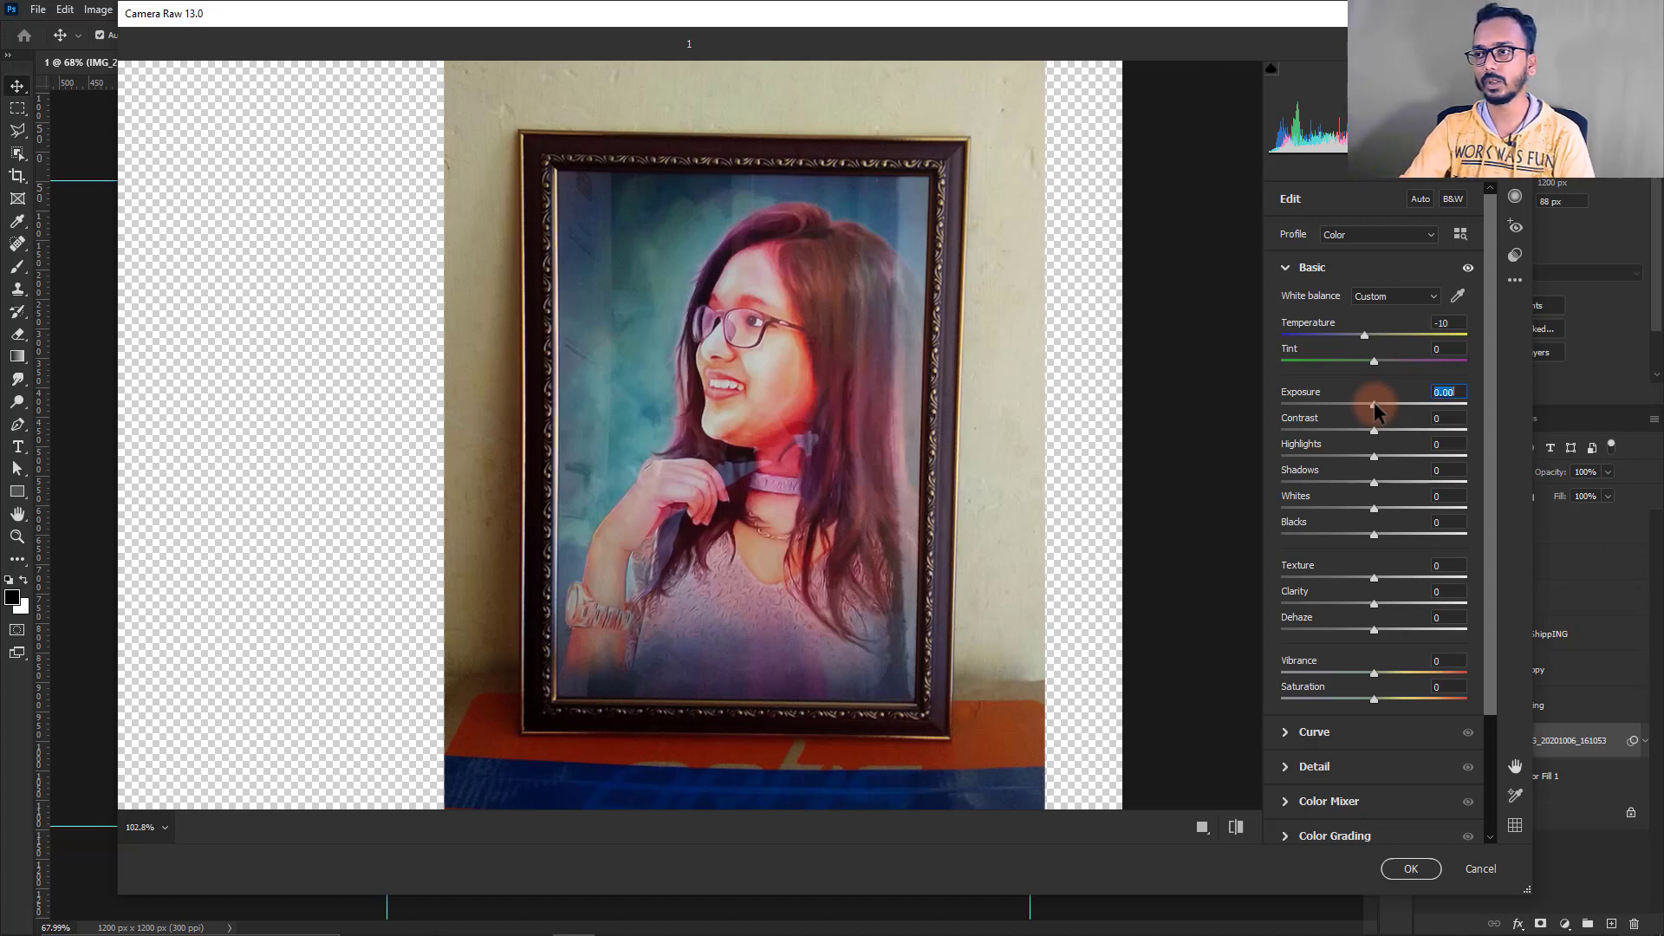
drag(1375, 404, 1386, 409)
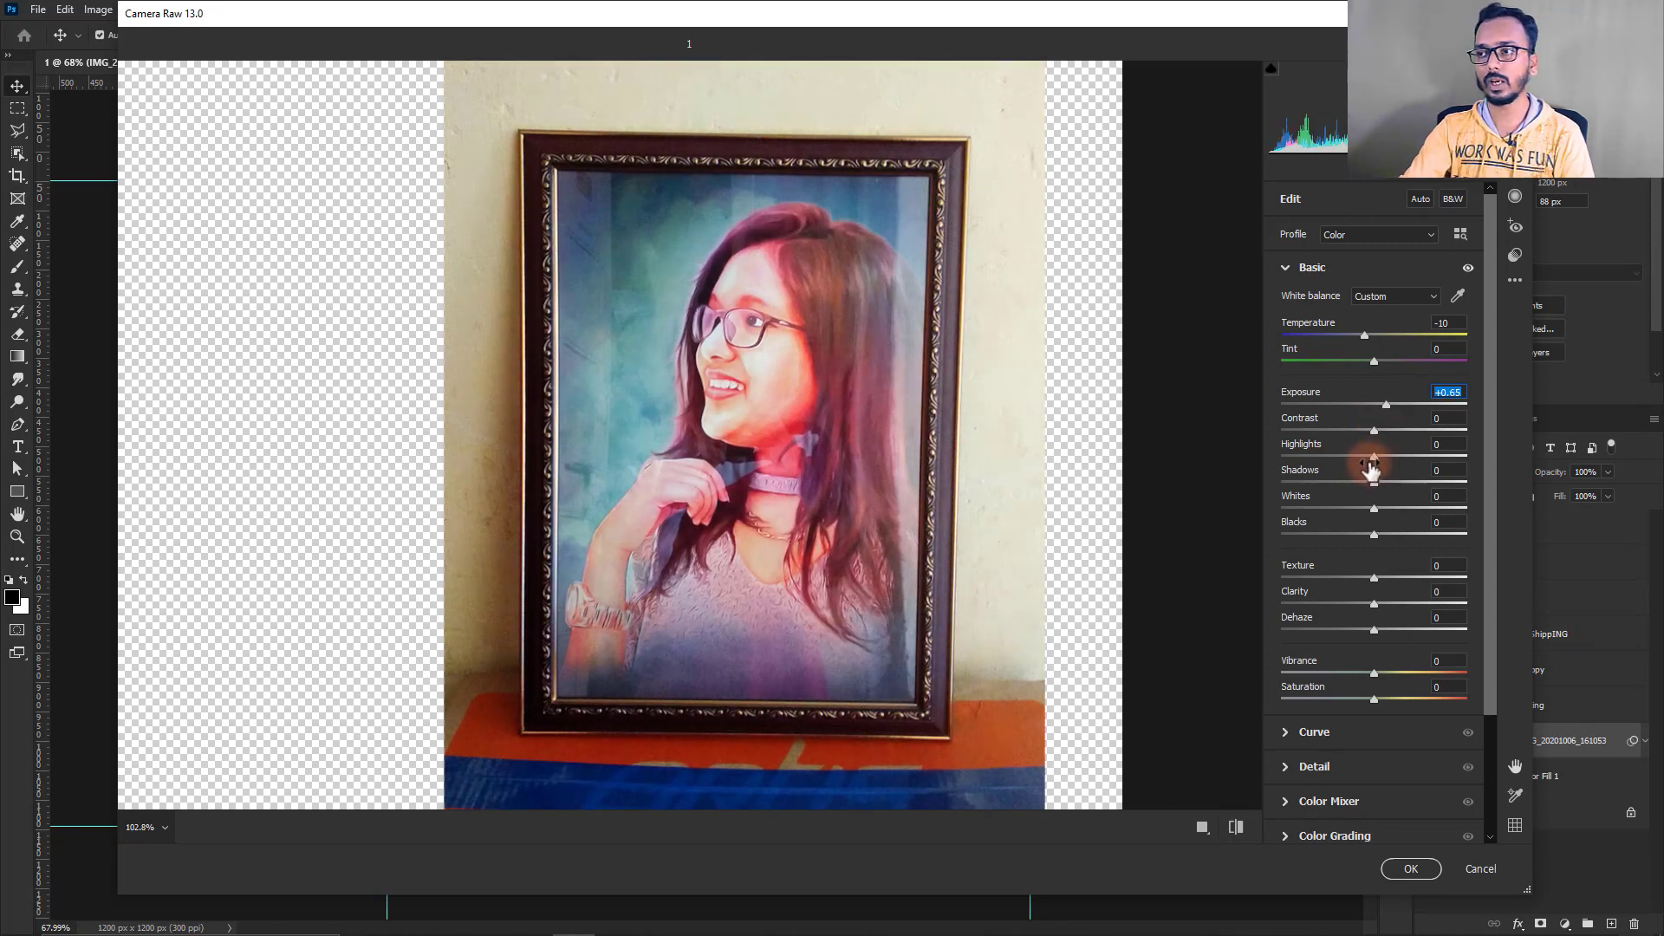
mouse_move(1374, 457)
mouse_down()
mouse_move(1355, 456)
mouse_move(1409, 415)
mouse_up()
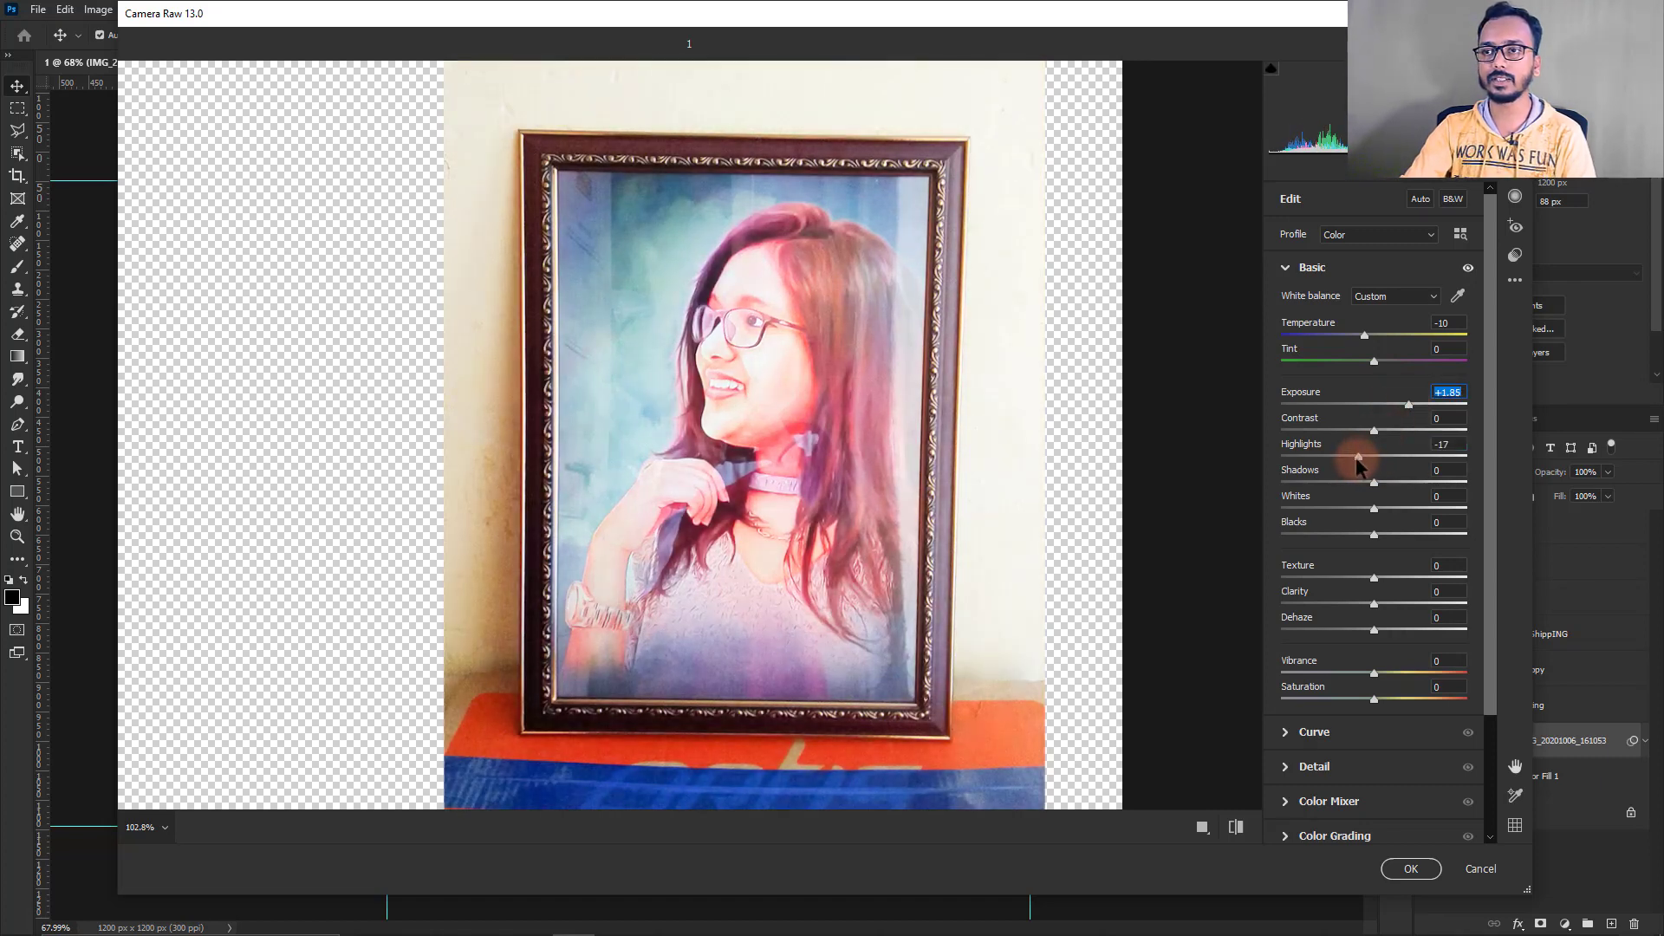
mouse_move(1358, 455)
mouse_down()
mouse_move(1290, 461)
mouse_move(1322, 457)
mouse_up()
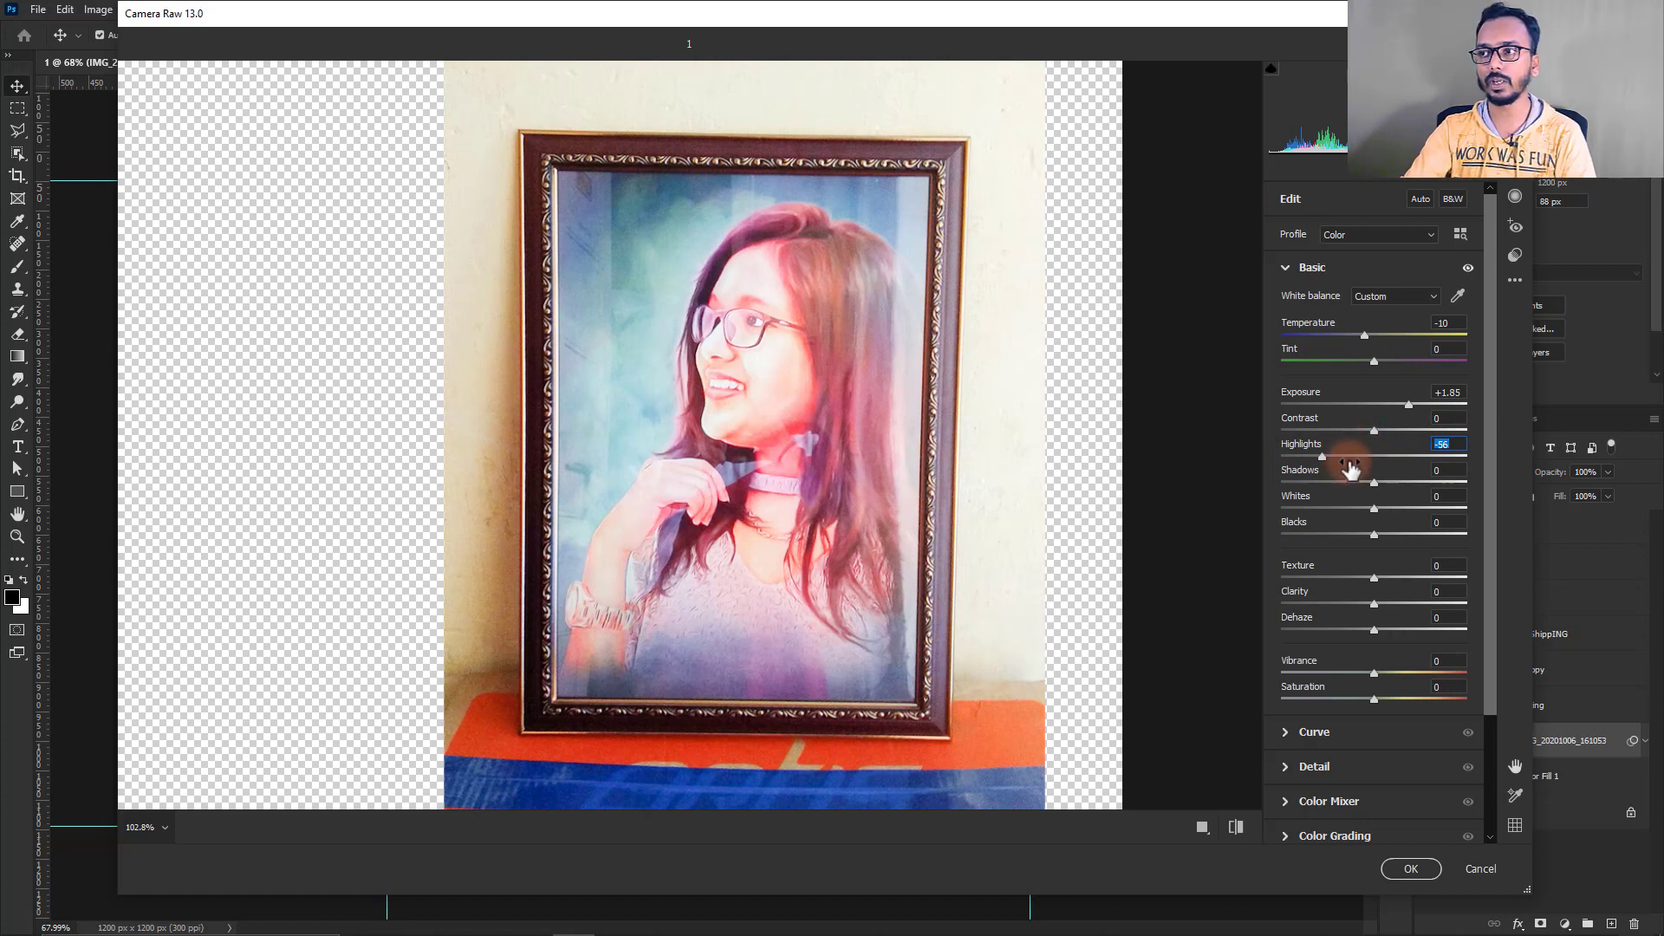
drag(1349, 460, 1350, 457)
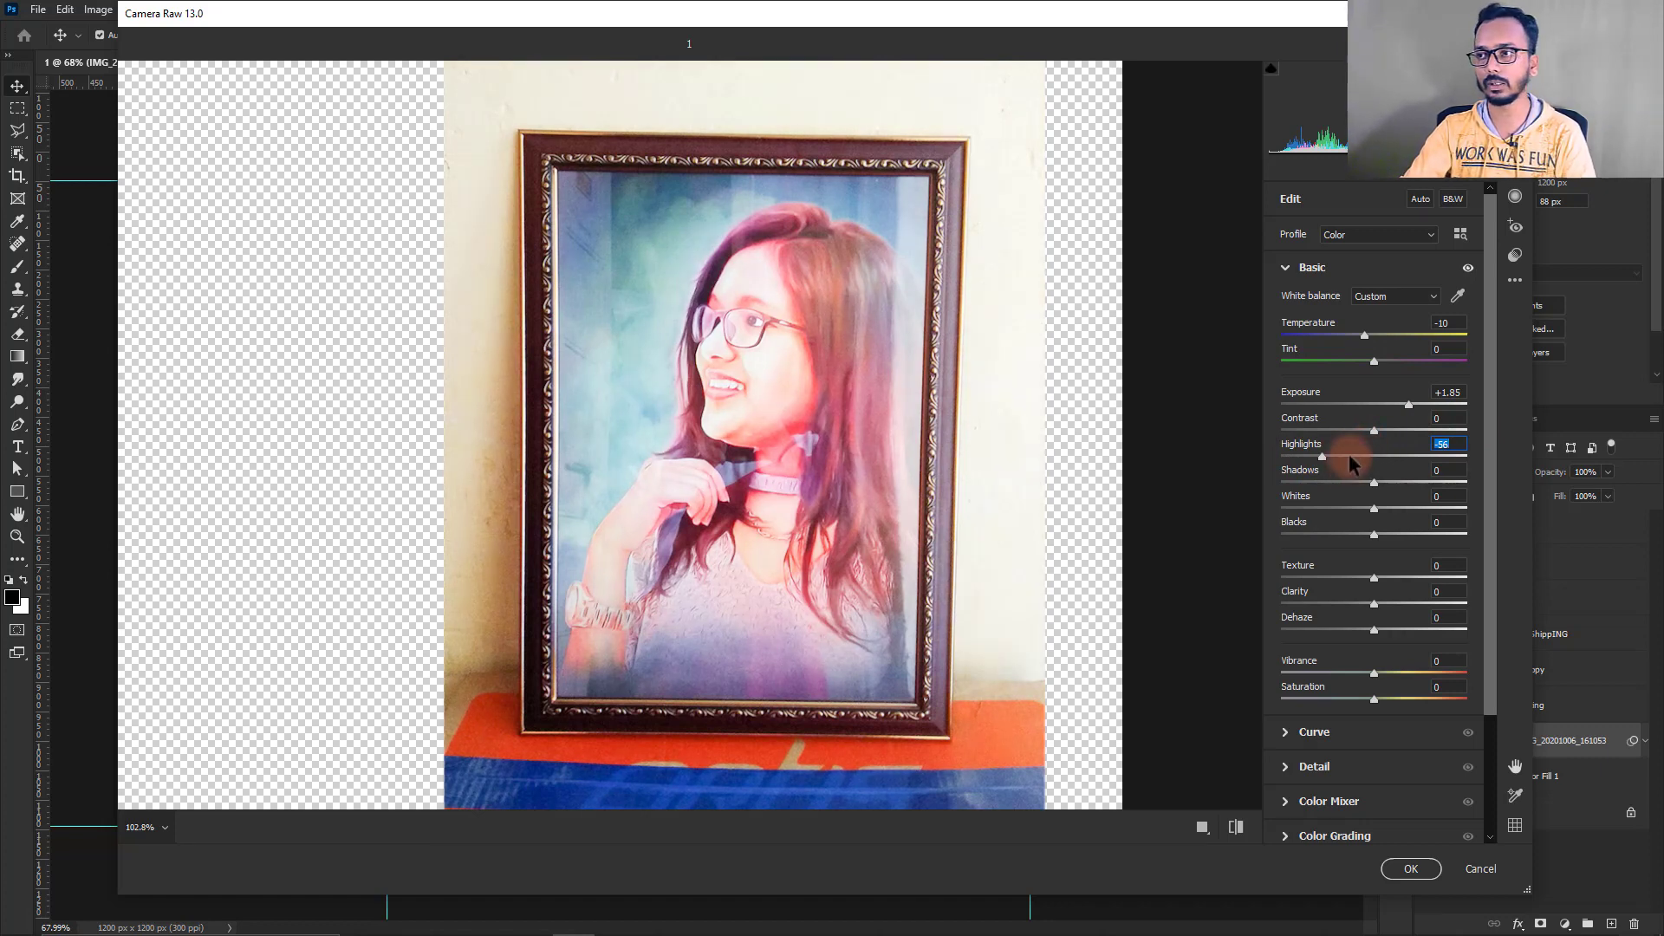
drag(1408, 405, 1391, 408)
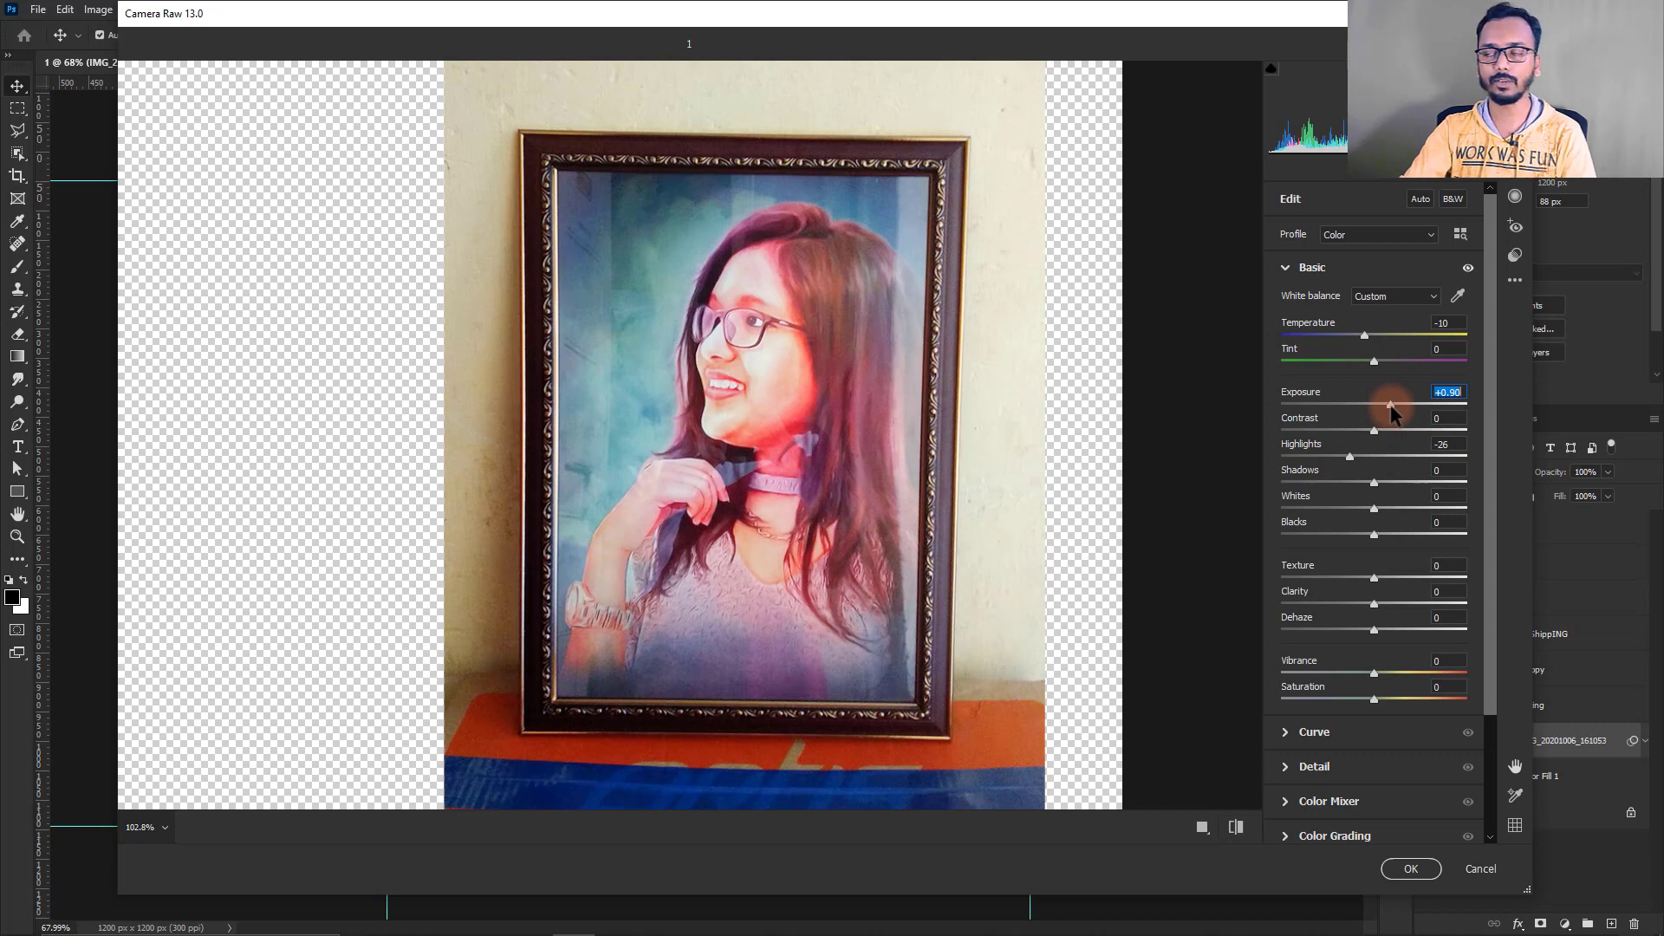
Step: Set shadows to +12 and blacks to -12
click(1375, 482)
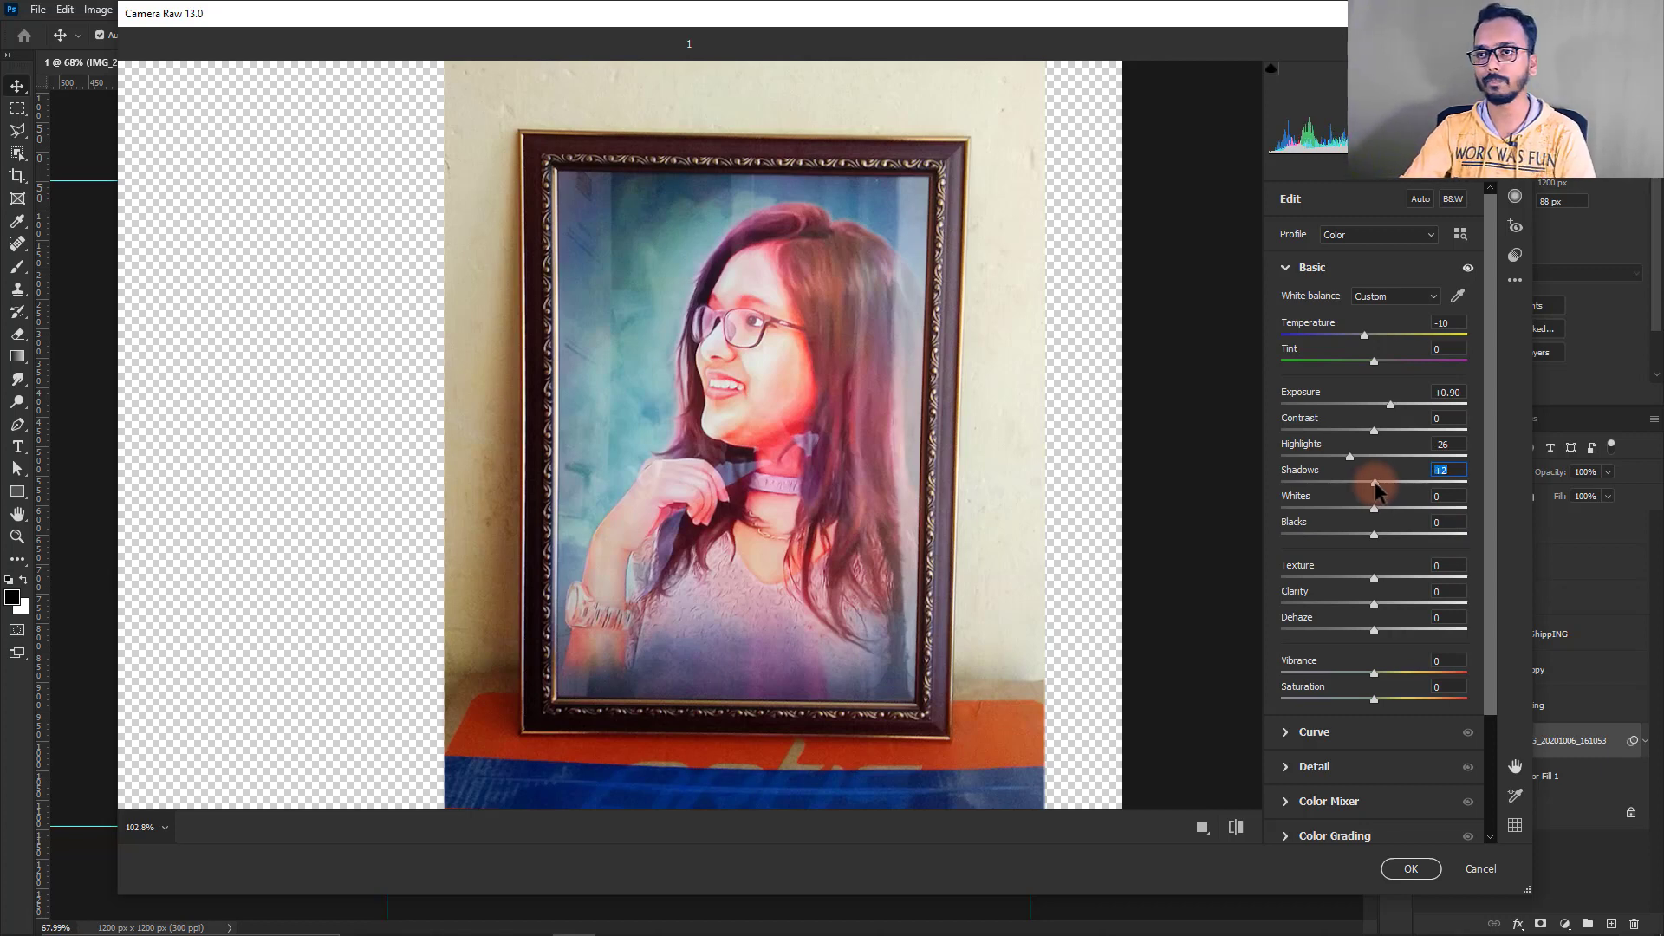
drag(1375, 487, 1477, 501)
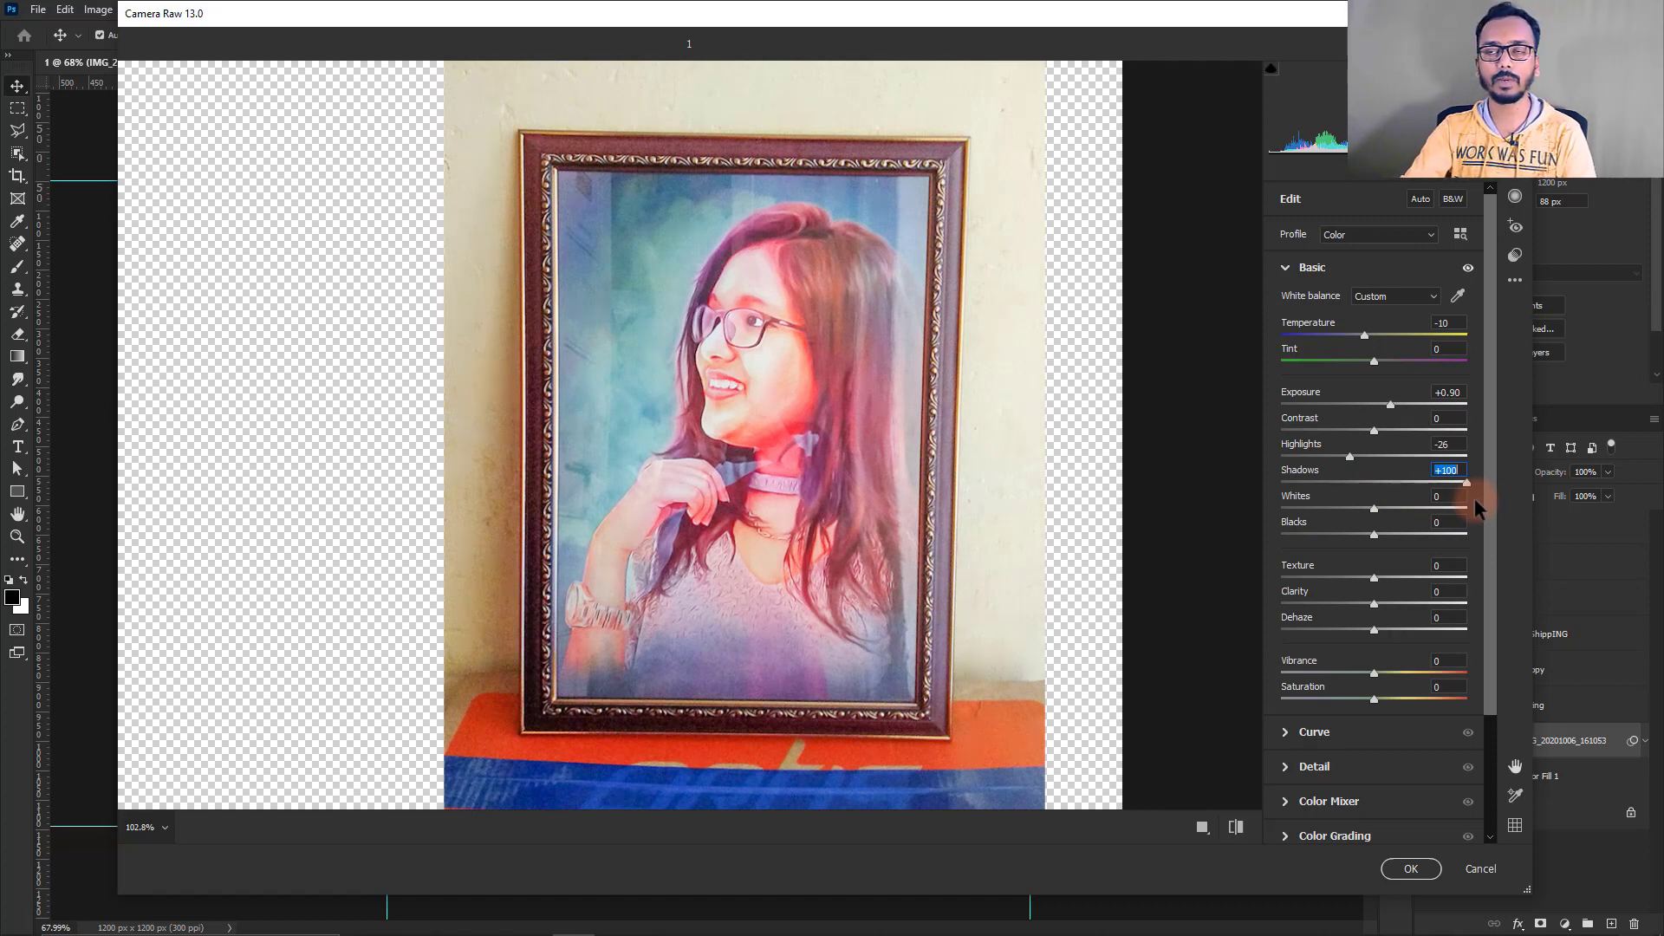
key(shift+Down)
key(shift+Down)
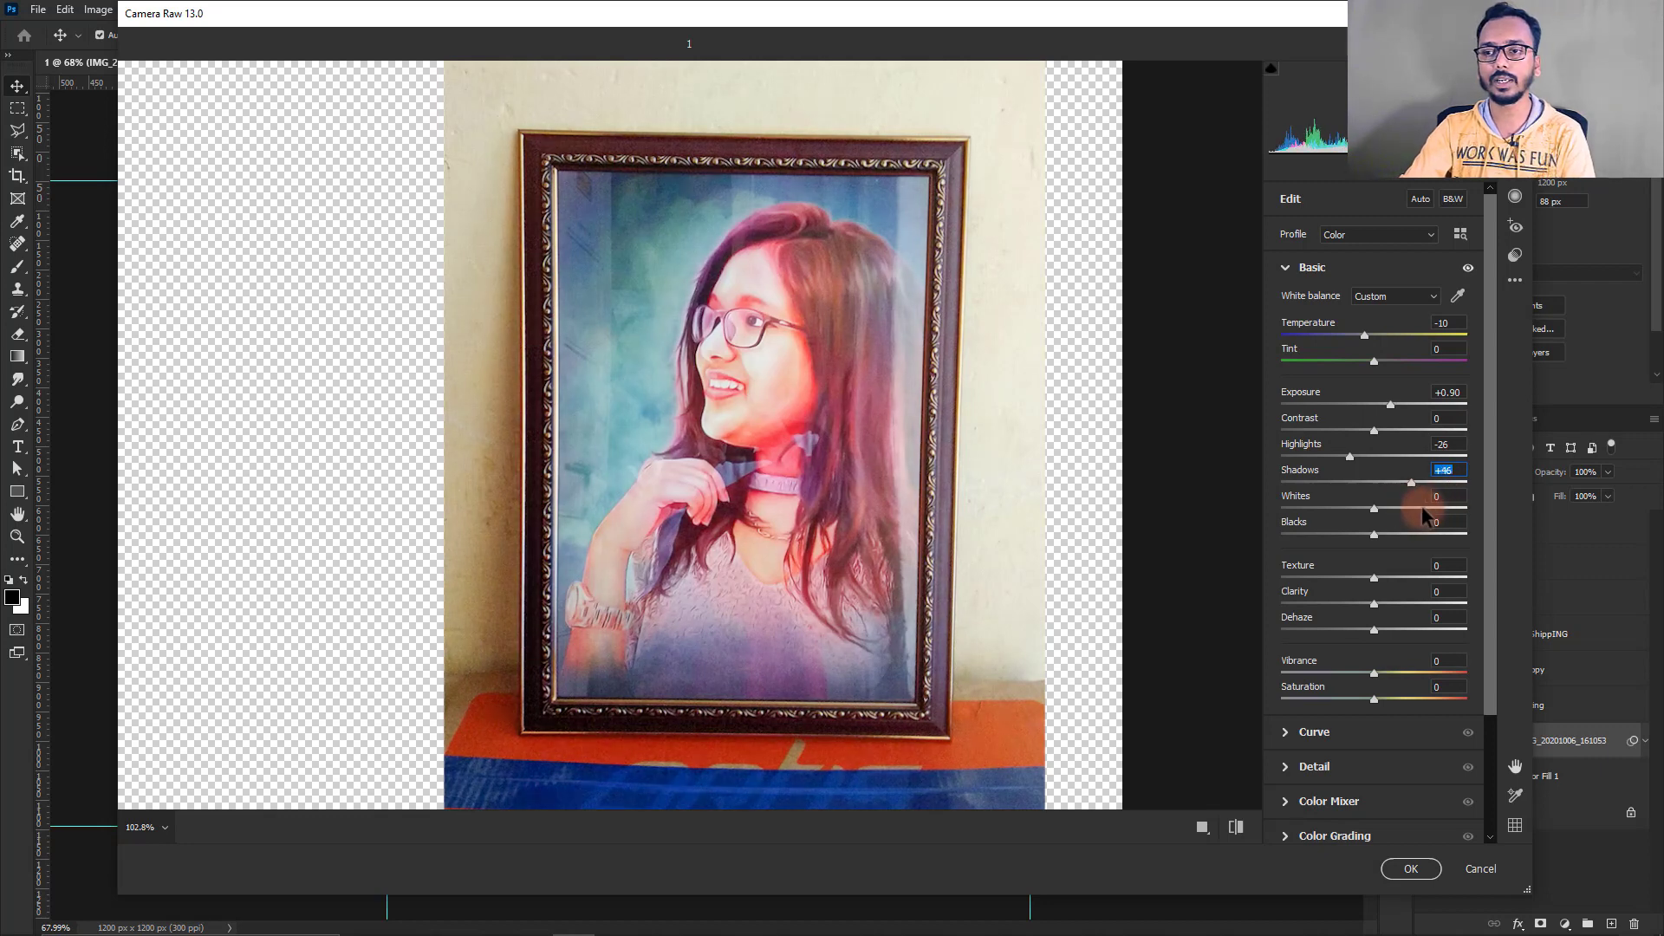
key(shift+Up)
key(shift+Up)
key(shift+Up)
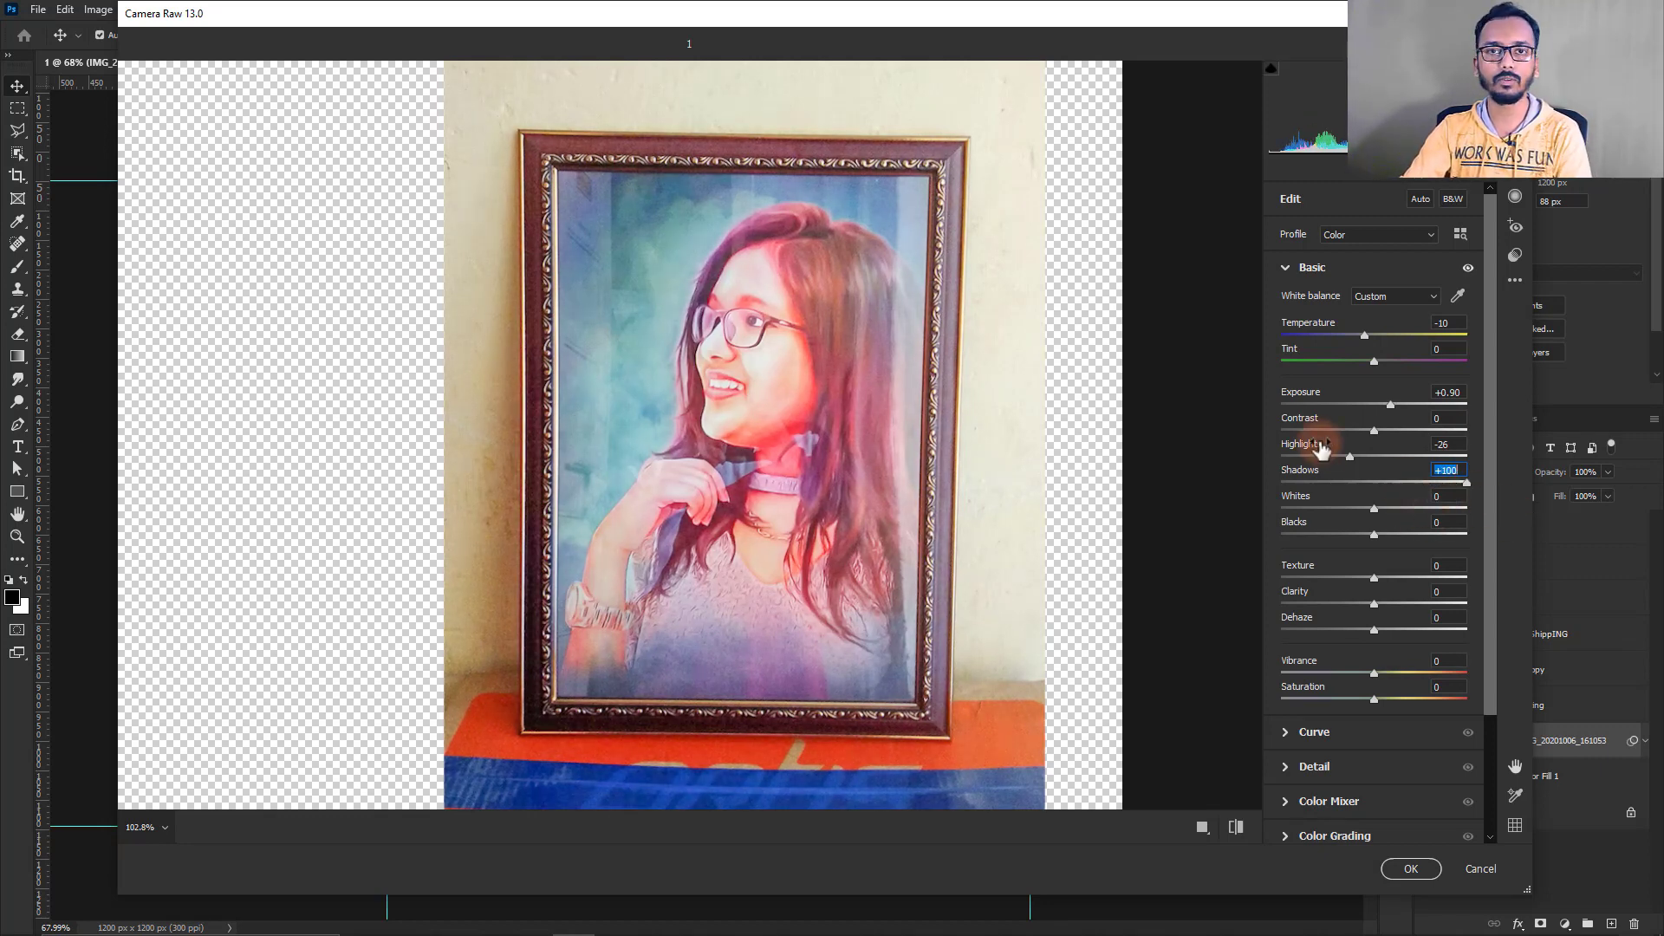
click(1386, 483)
click(1363, 535)
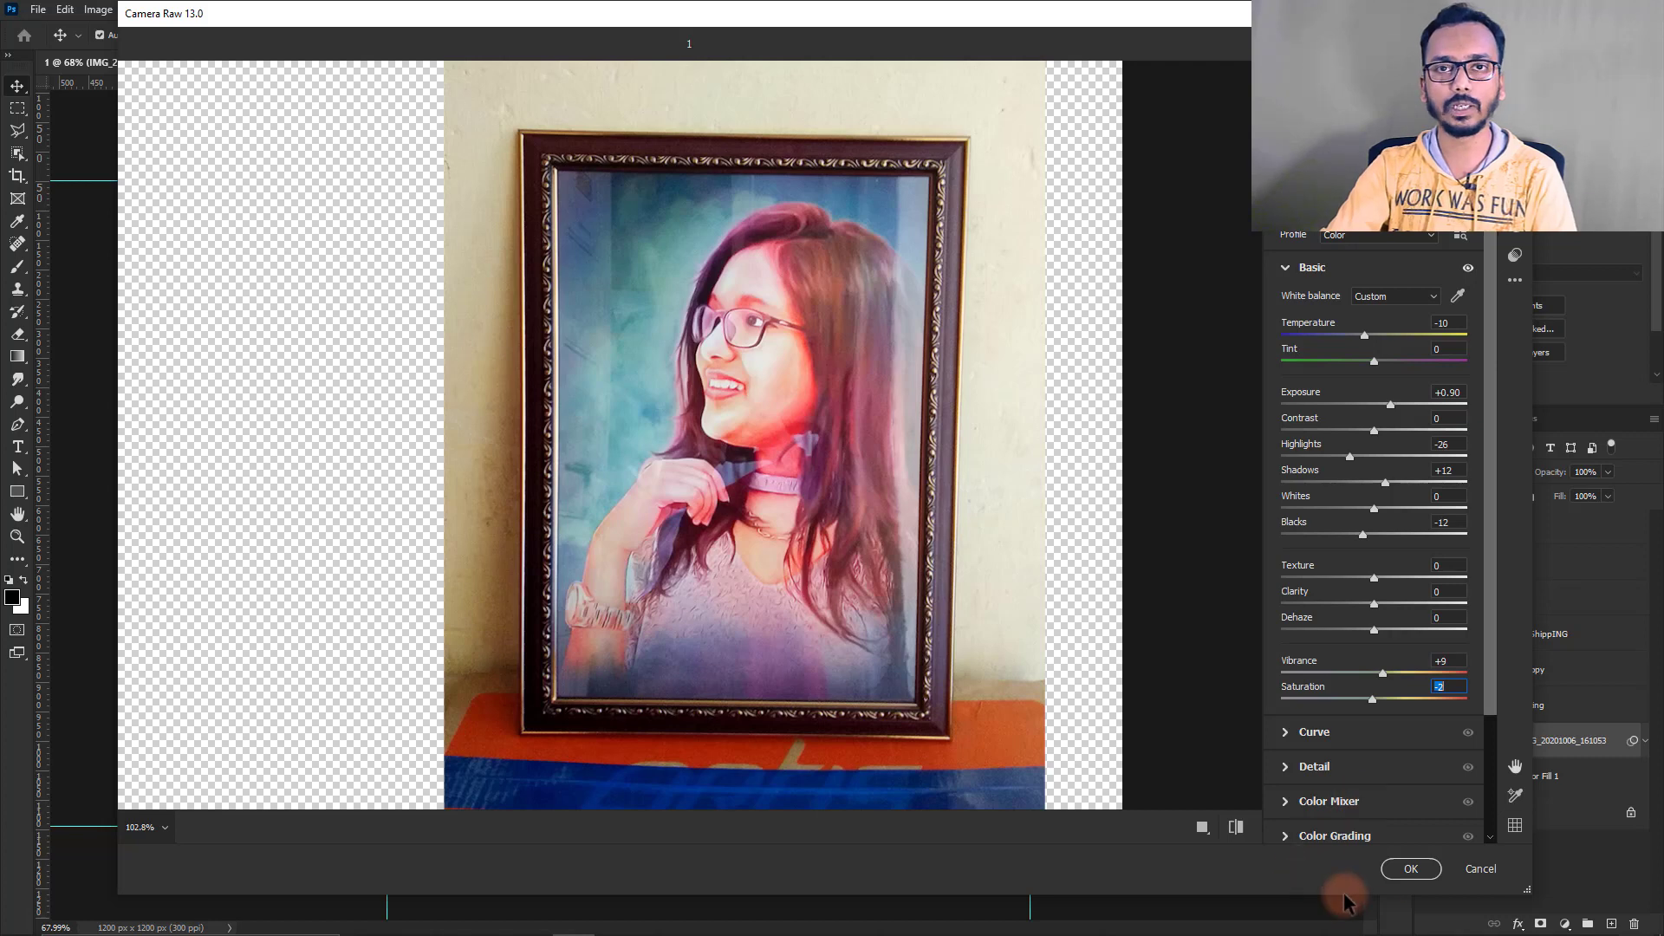
Step: Apply the Camera Raw filter and toggle its visibility to compare before and after
click(1410, 869)
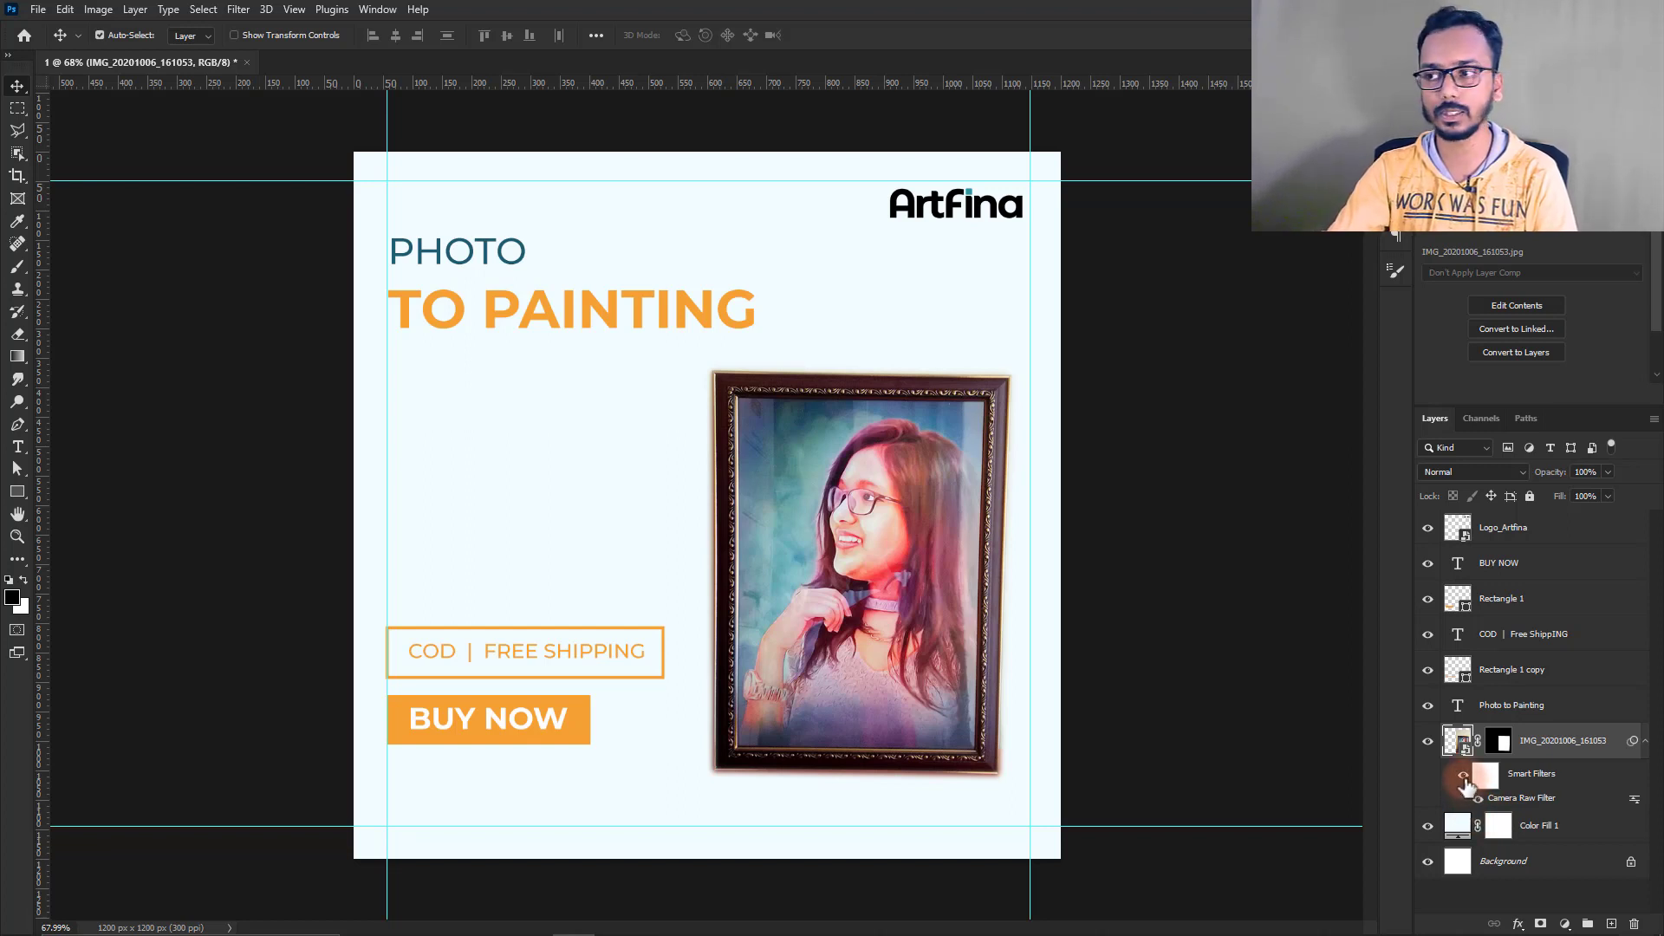
click(1464, 777)
click(1464, 778)
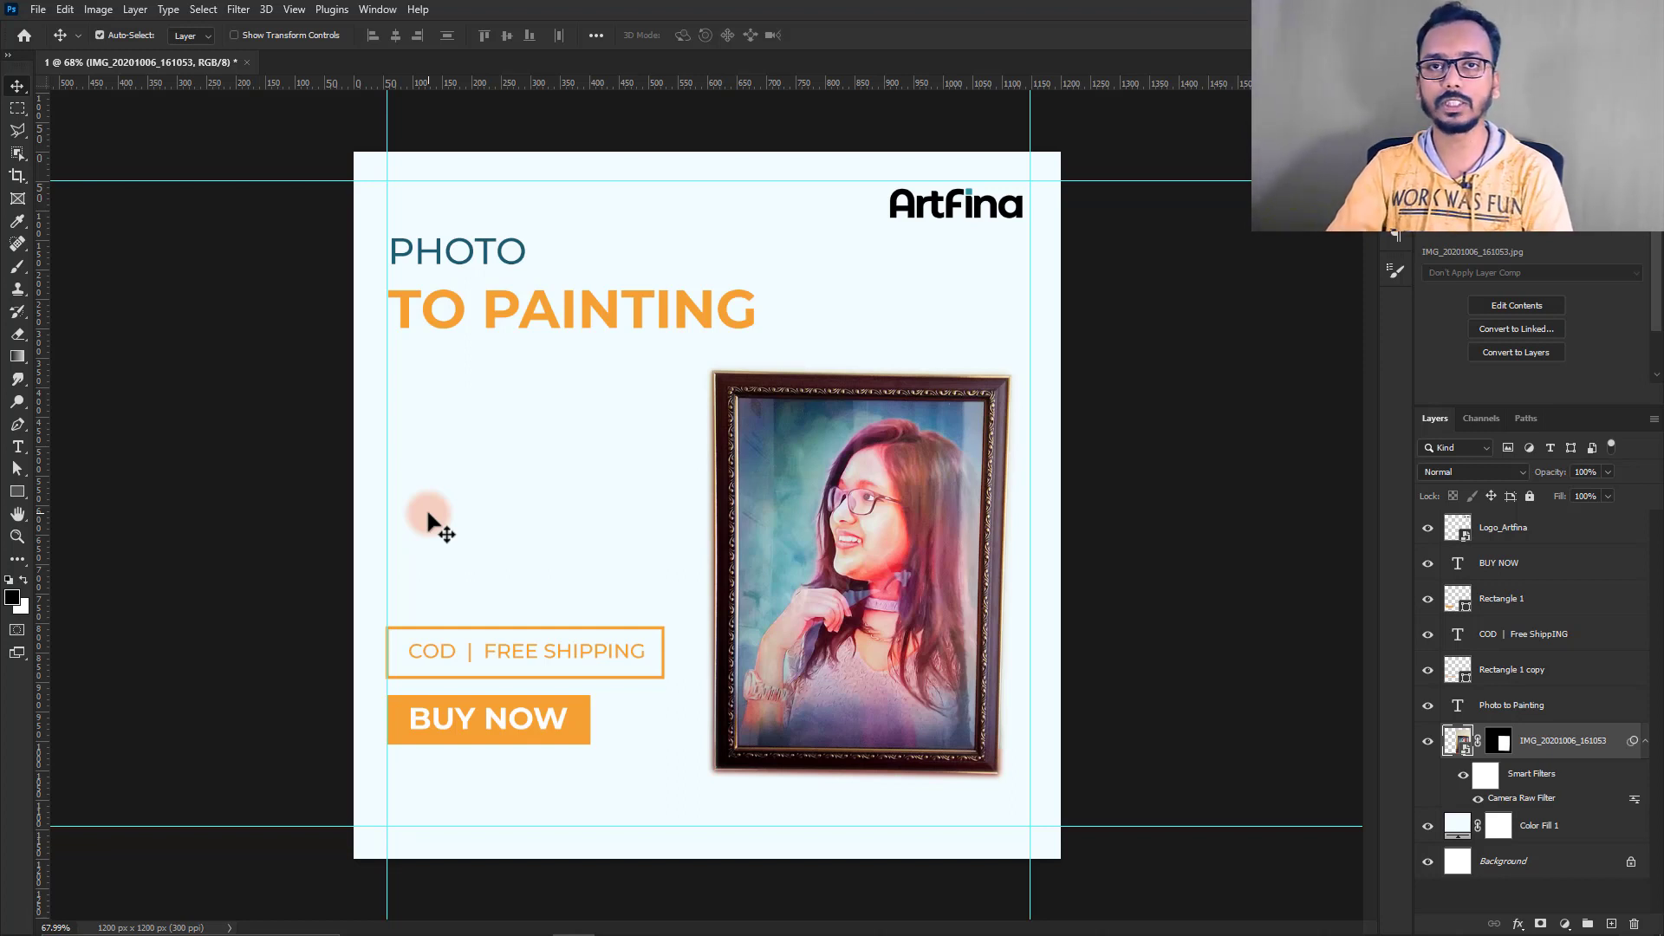
Step: Reopen the Camera Raw filter to review the settings, then confirm with OK
click(240, 10)
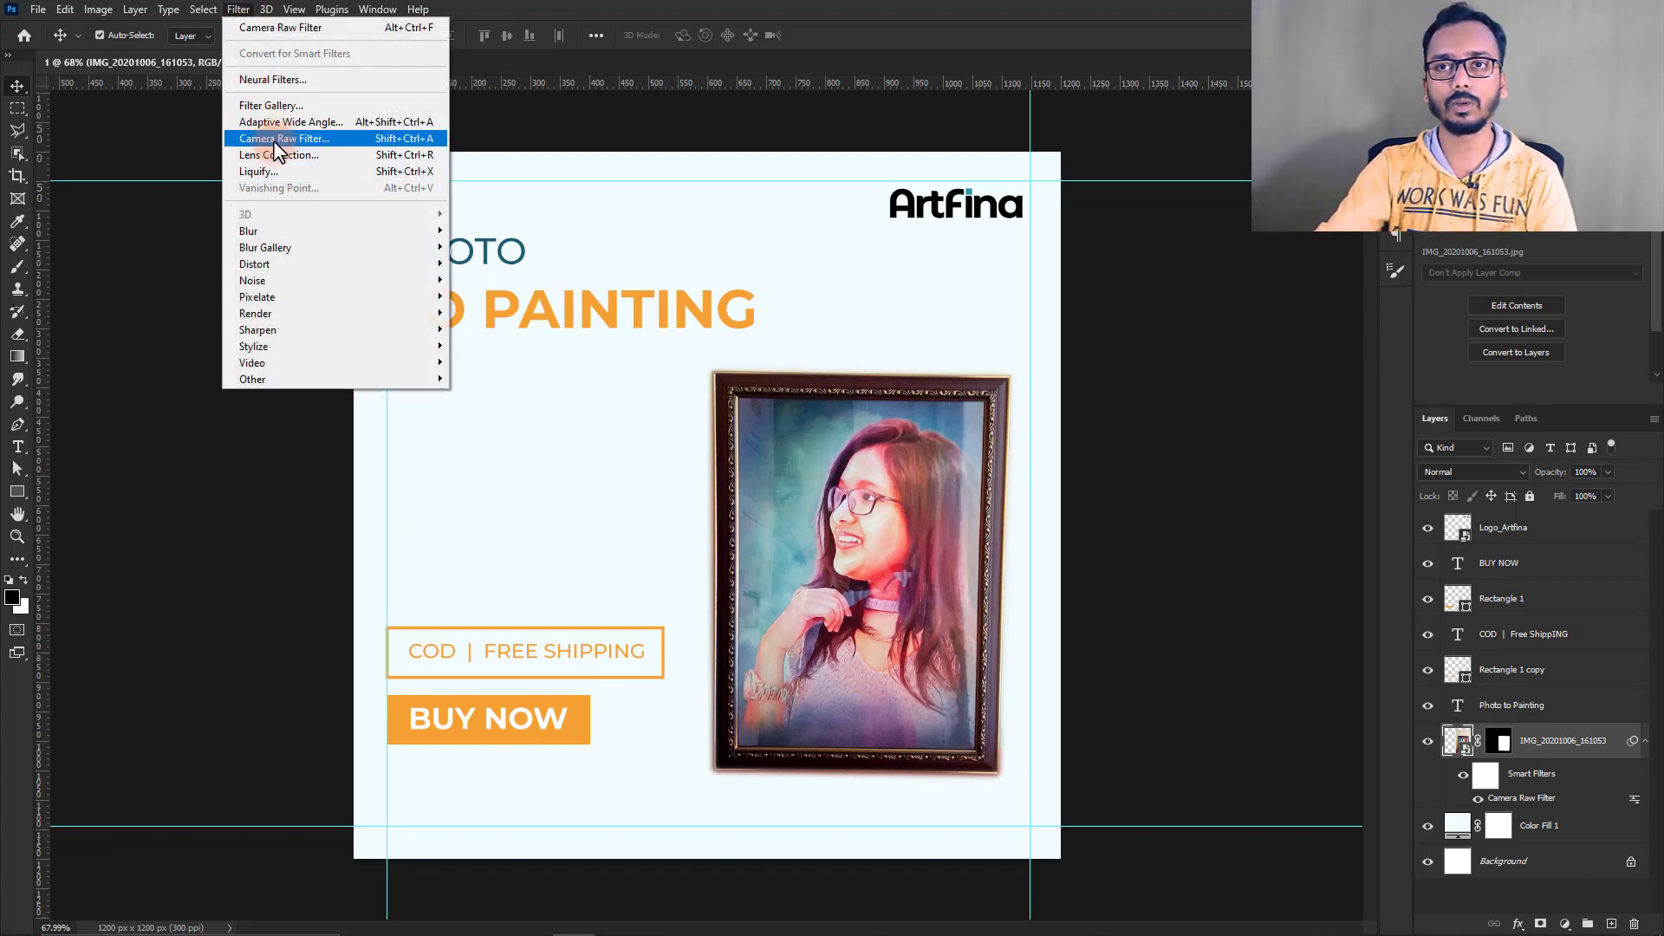
click(274, 139)
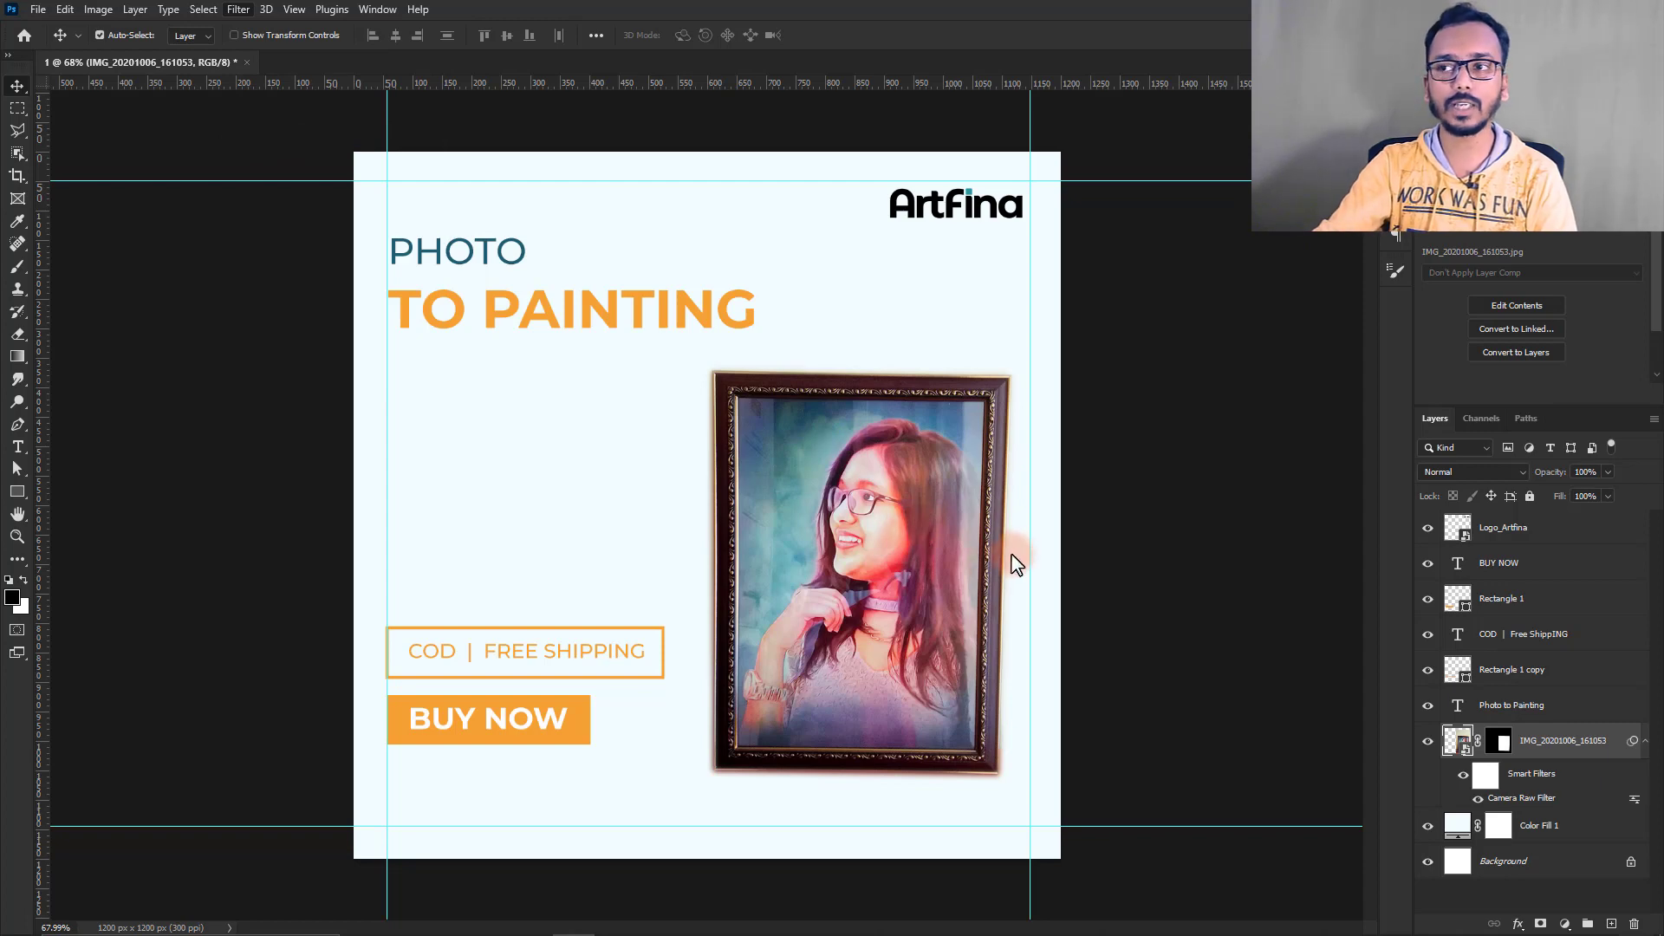
scroll(1317, 568, down, 1)
scroll(1317, 568, down, 3)
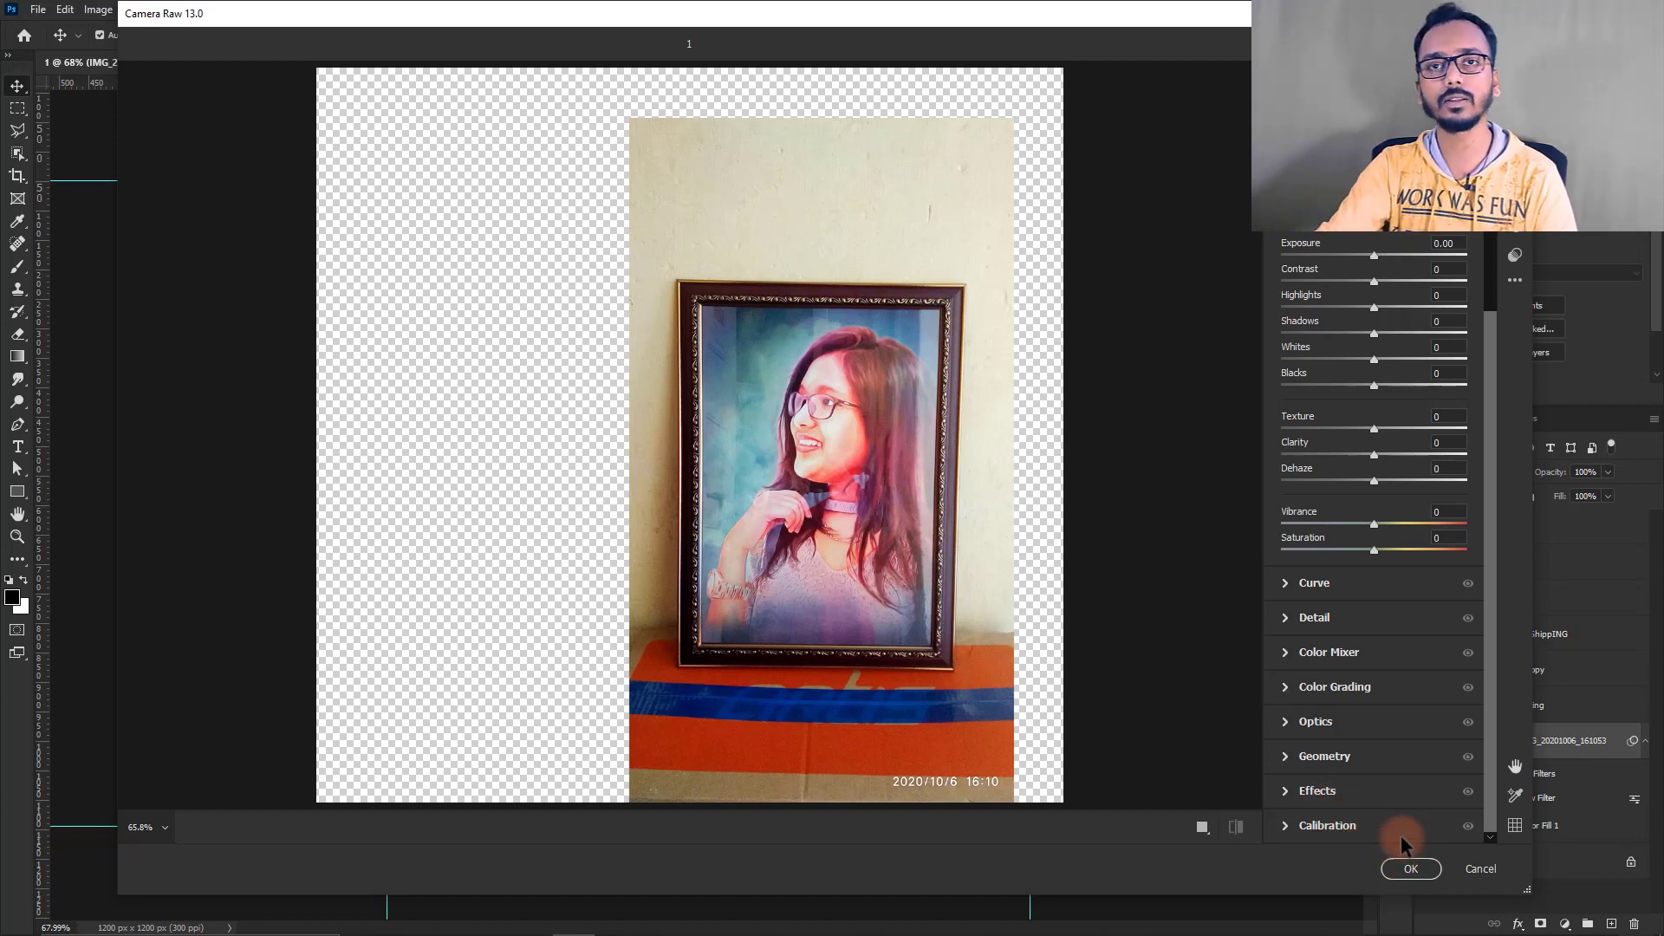
click(1411, 869)
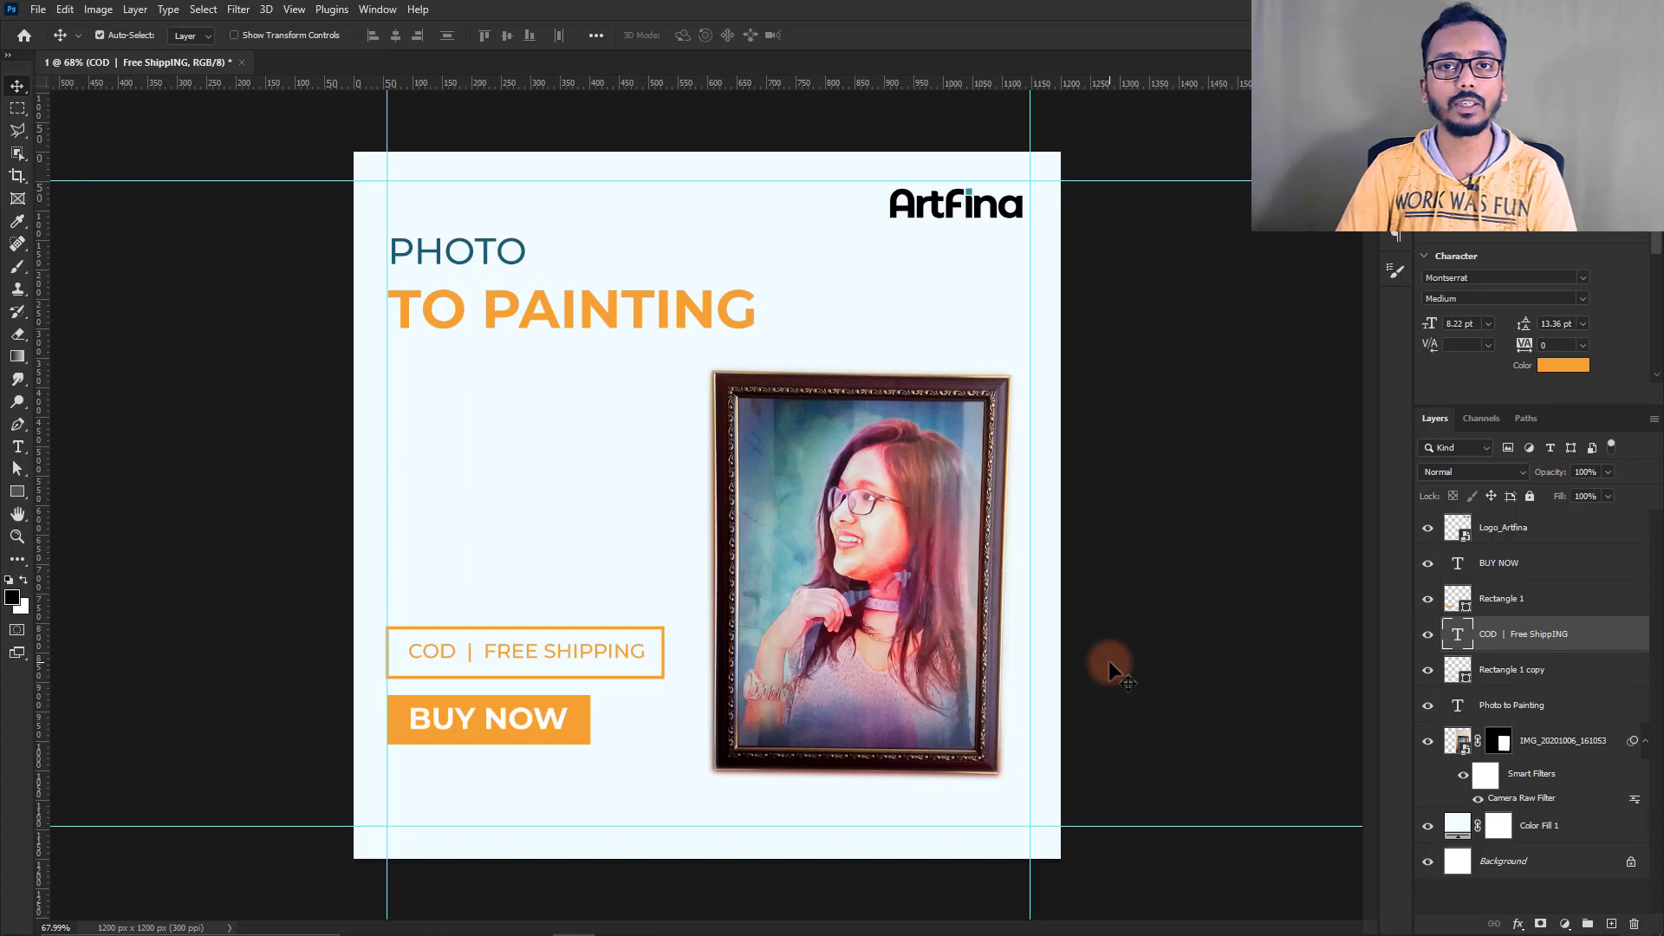
Step: Select the four COD and BUY NOW button layers and move them up
drag(616, 555, 483, 732)
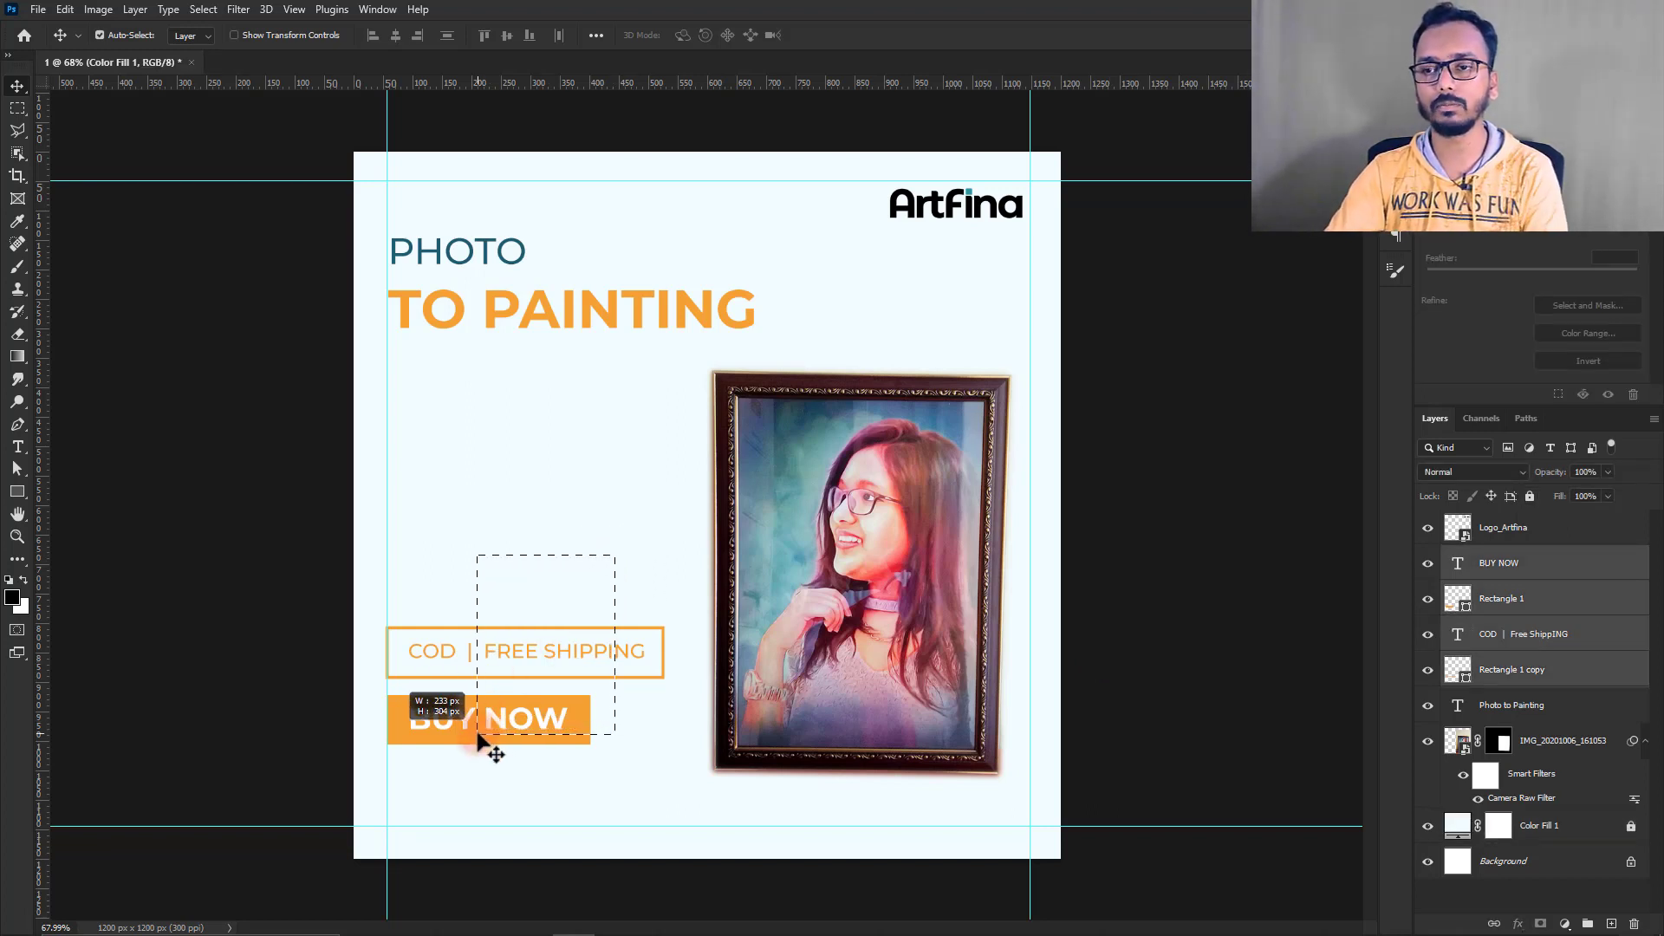
drag(483, 732, 491, 738)
mouse_move(567, 589)
mouse_down()
mouse_move(460, 746)
mouse_move(513, 668)
mouse_up()
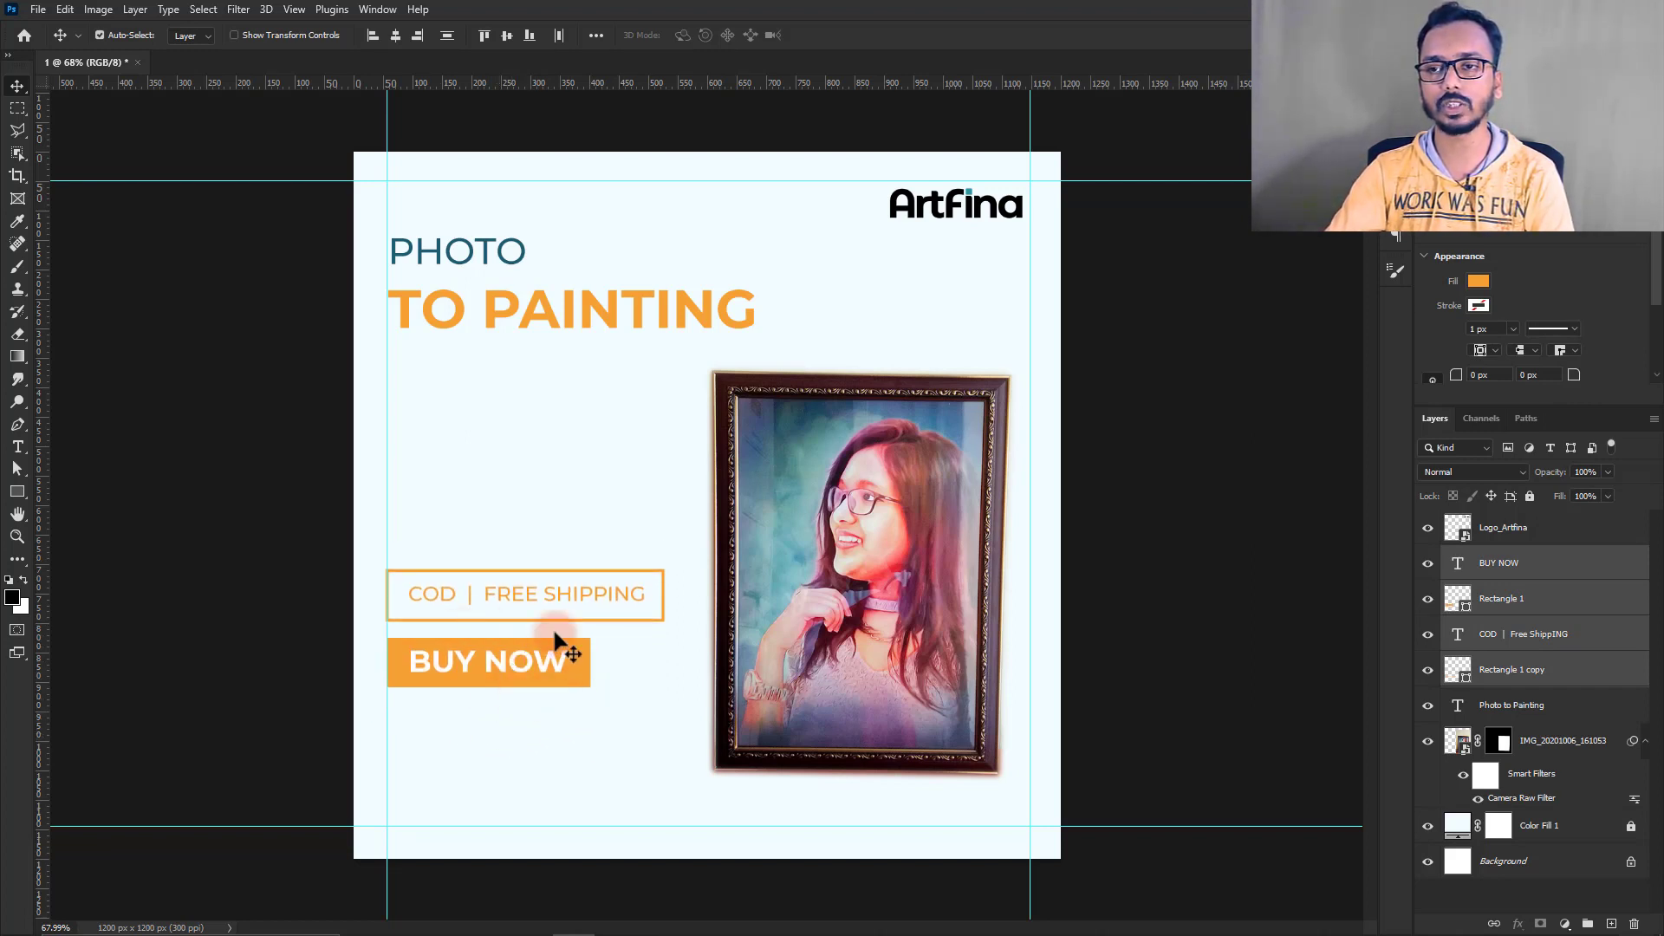
Step: Drag the Facebook and Instagram logo images in from Explorer and scale them toward the bottom-left corner
key(alt+Tab)
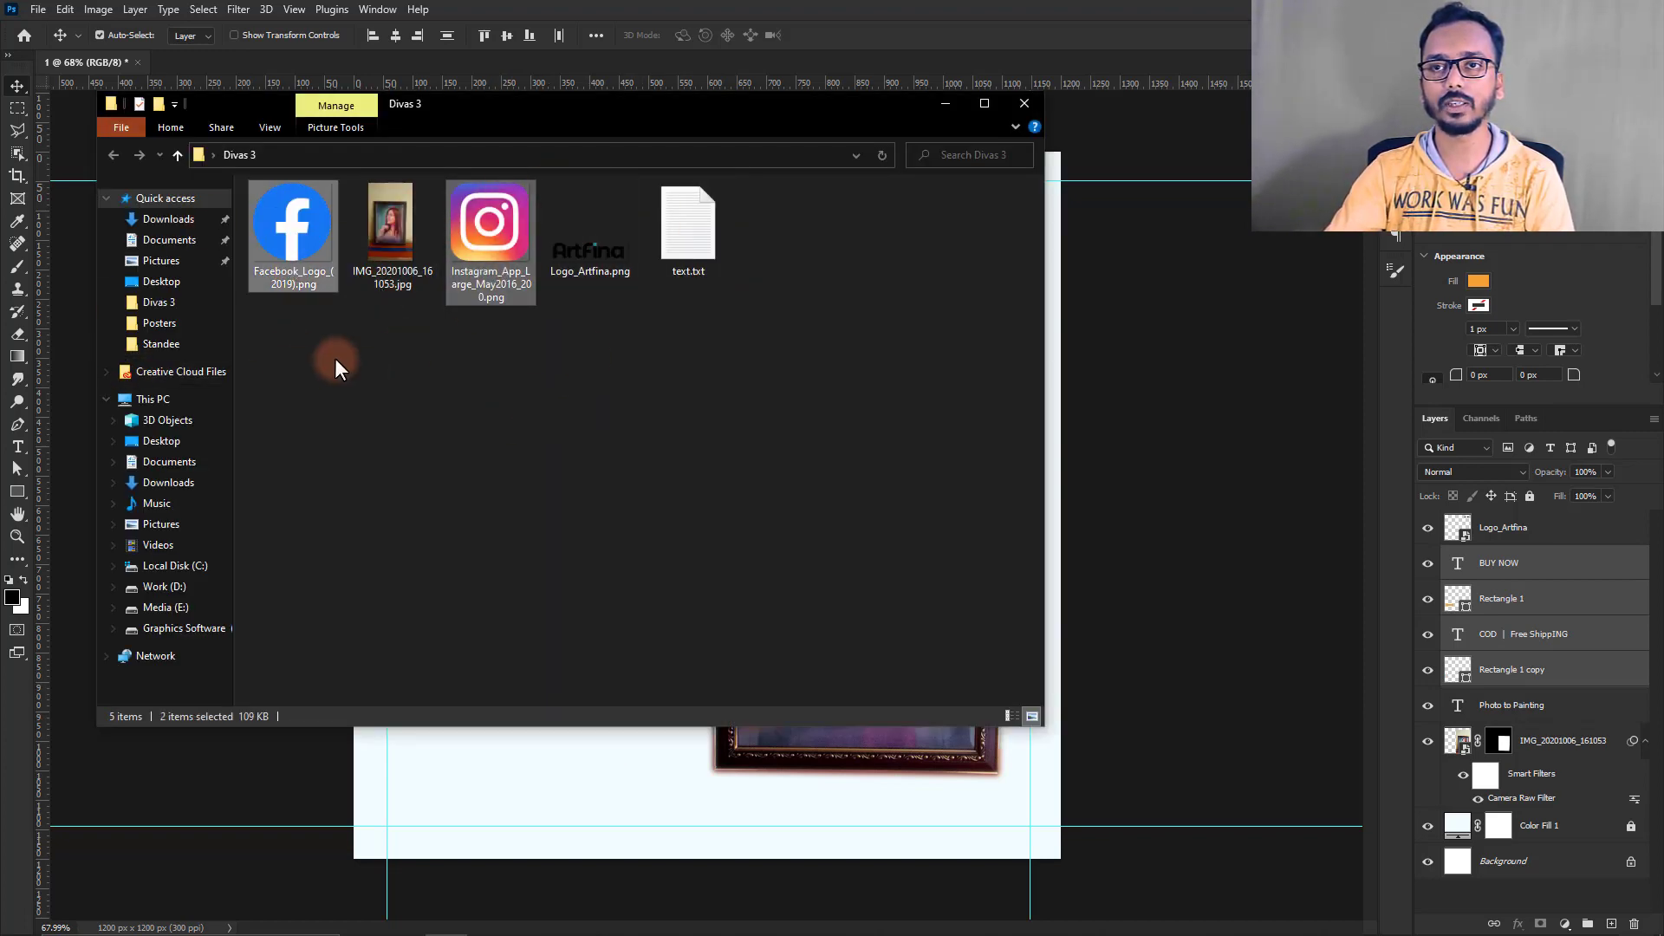
mouse_move(284, 227)
mouse_down()
mouse_move(601, 337)
mouse_move(592, 772)
mouse_up()
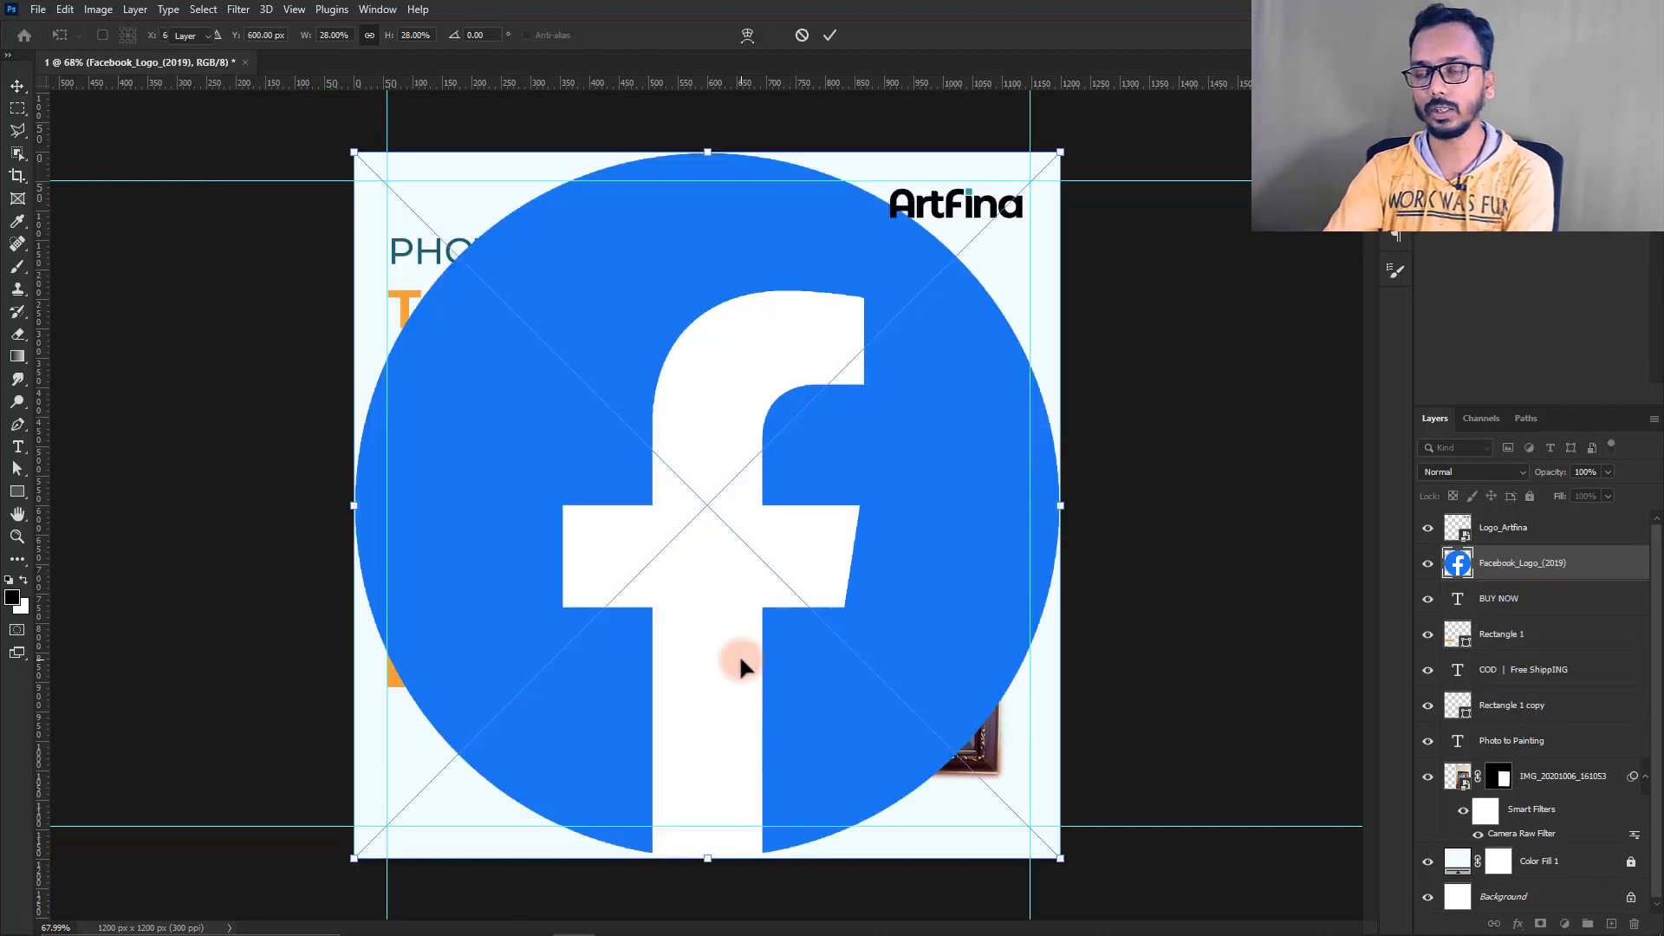
key(Return)
key(Return)
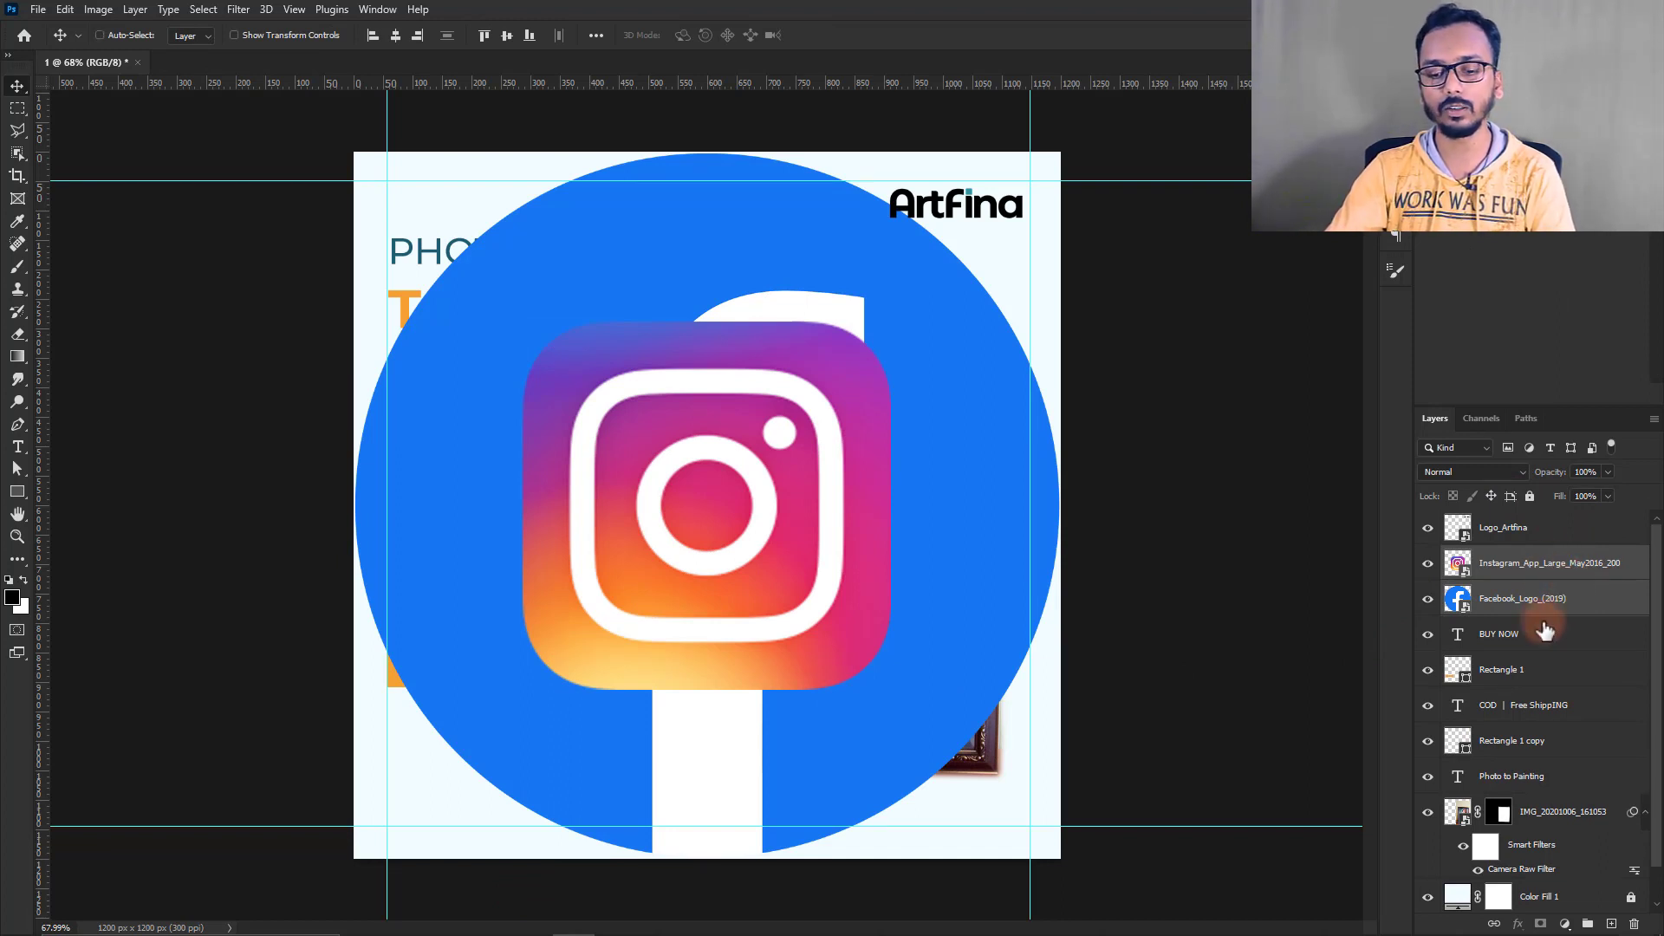
key(ctrl+t)
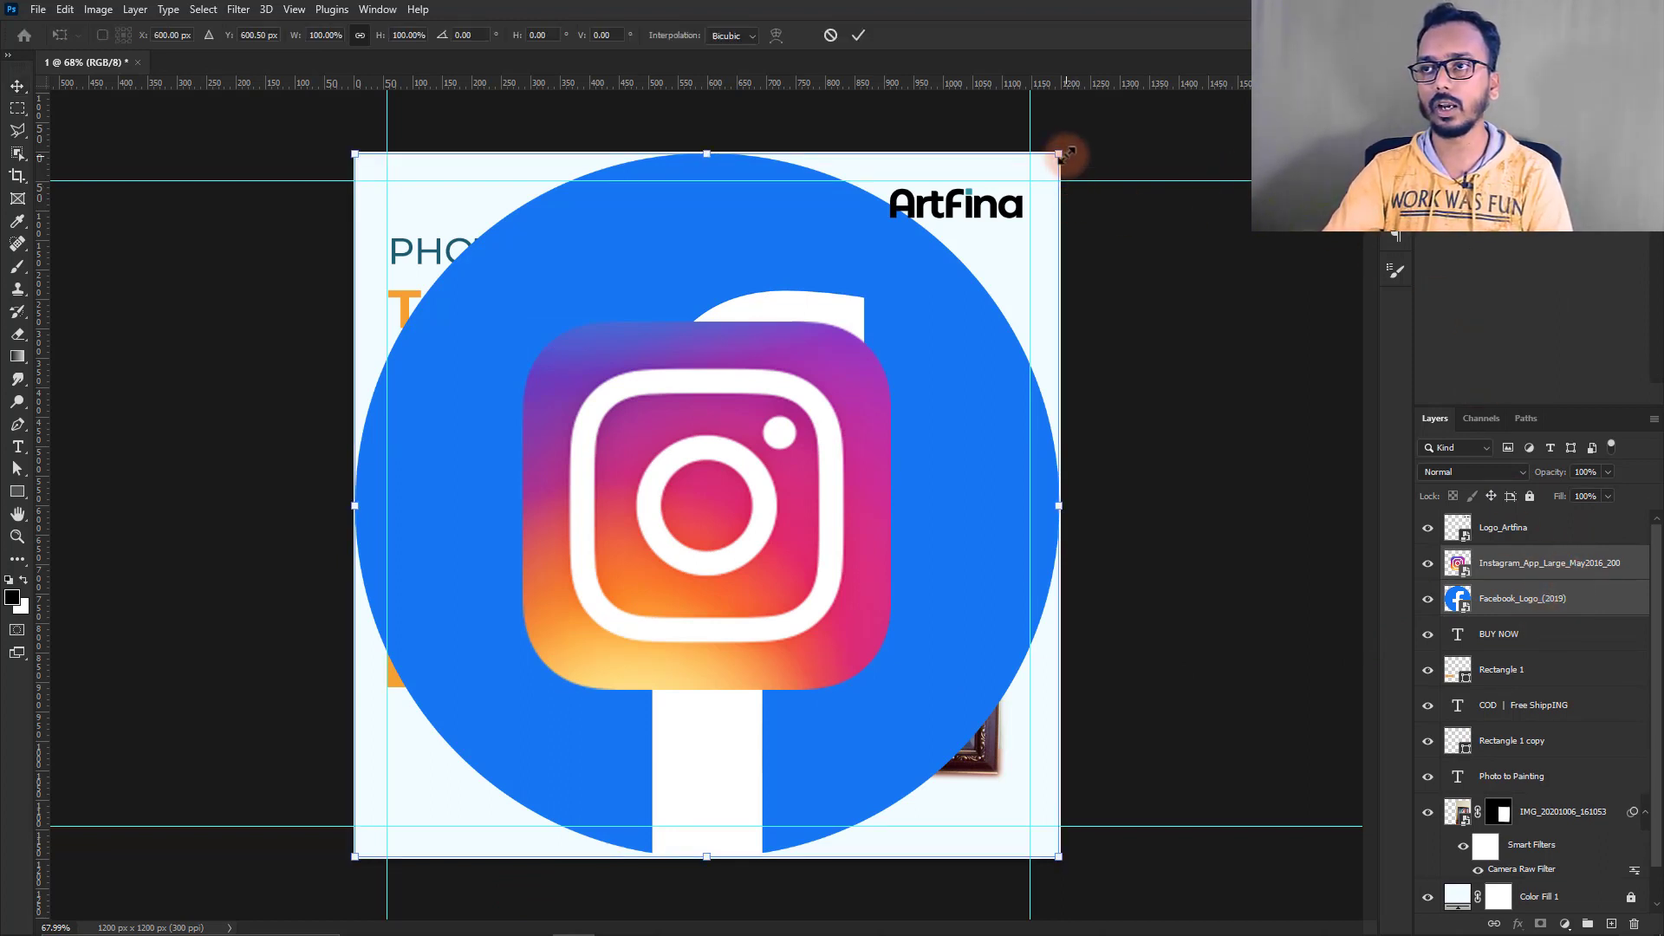
mouse_move(1058, 154)
mouse_down()
mouse_move(760, 544)
mouse_move(435, 767)
mouse_move(459, 780)
mouse_move(482, 757)
mouse_up()
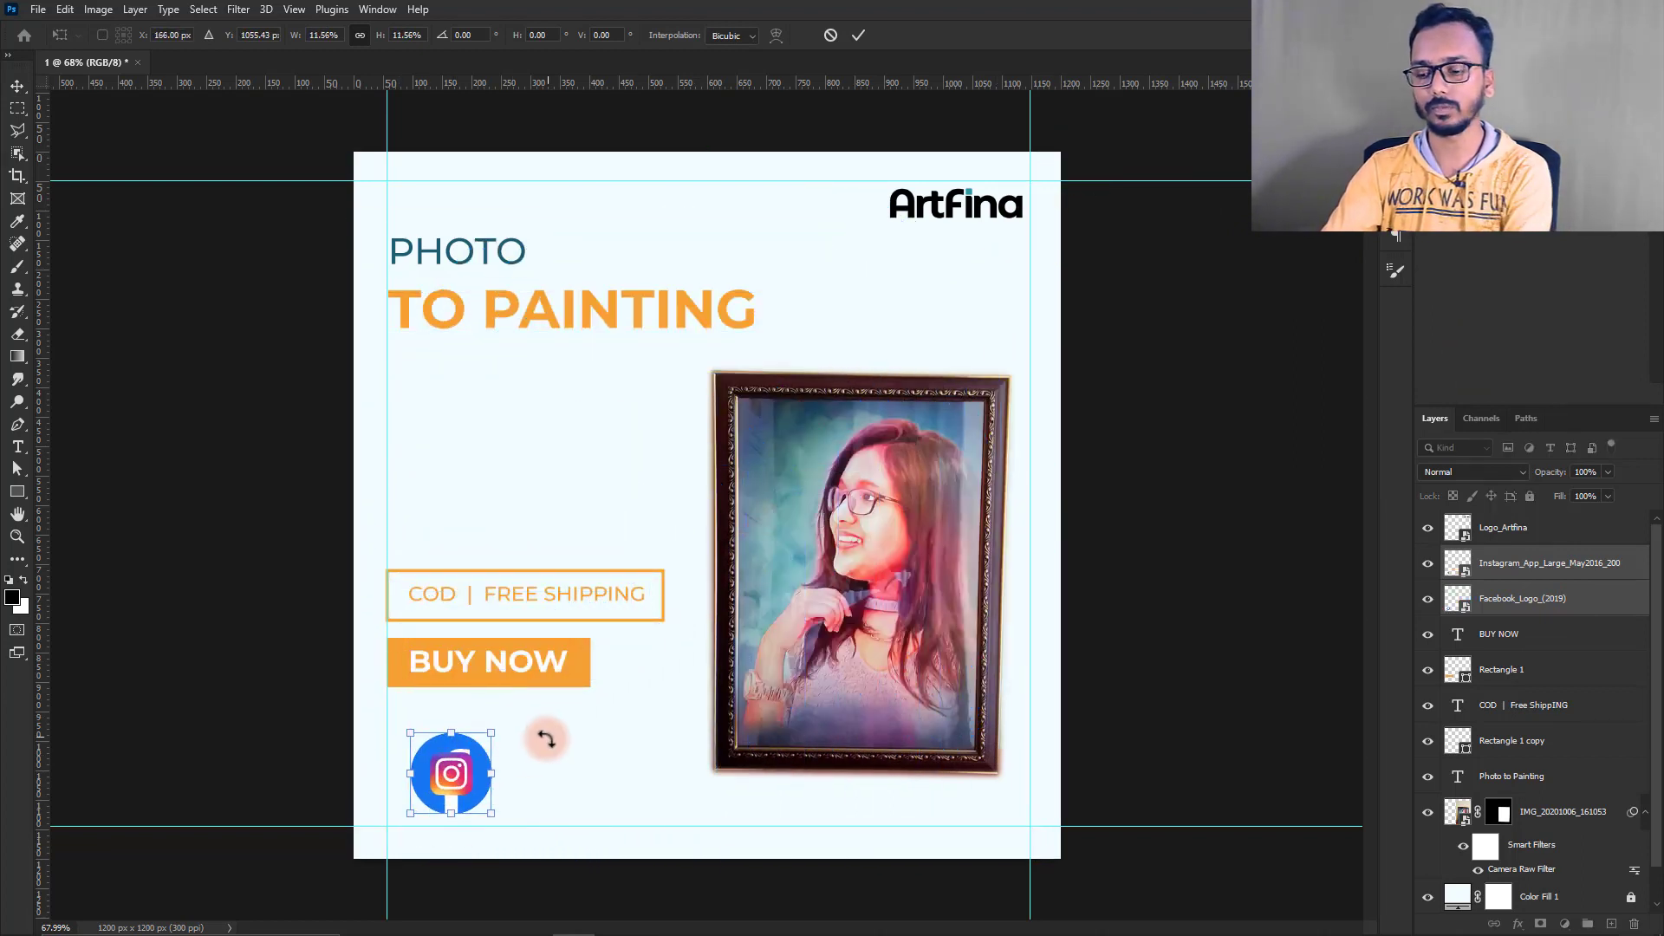
key(Return)
Step: Resize the Facebook logo to match Instagram and place it beside the Instagram icon
scroll(460, 845, up, 5)
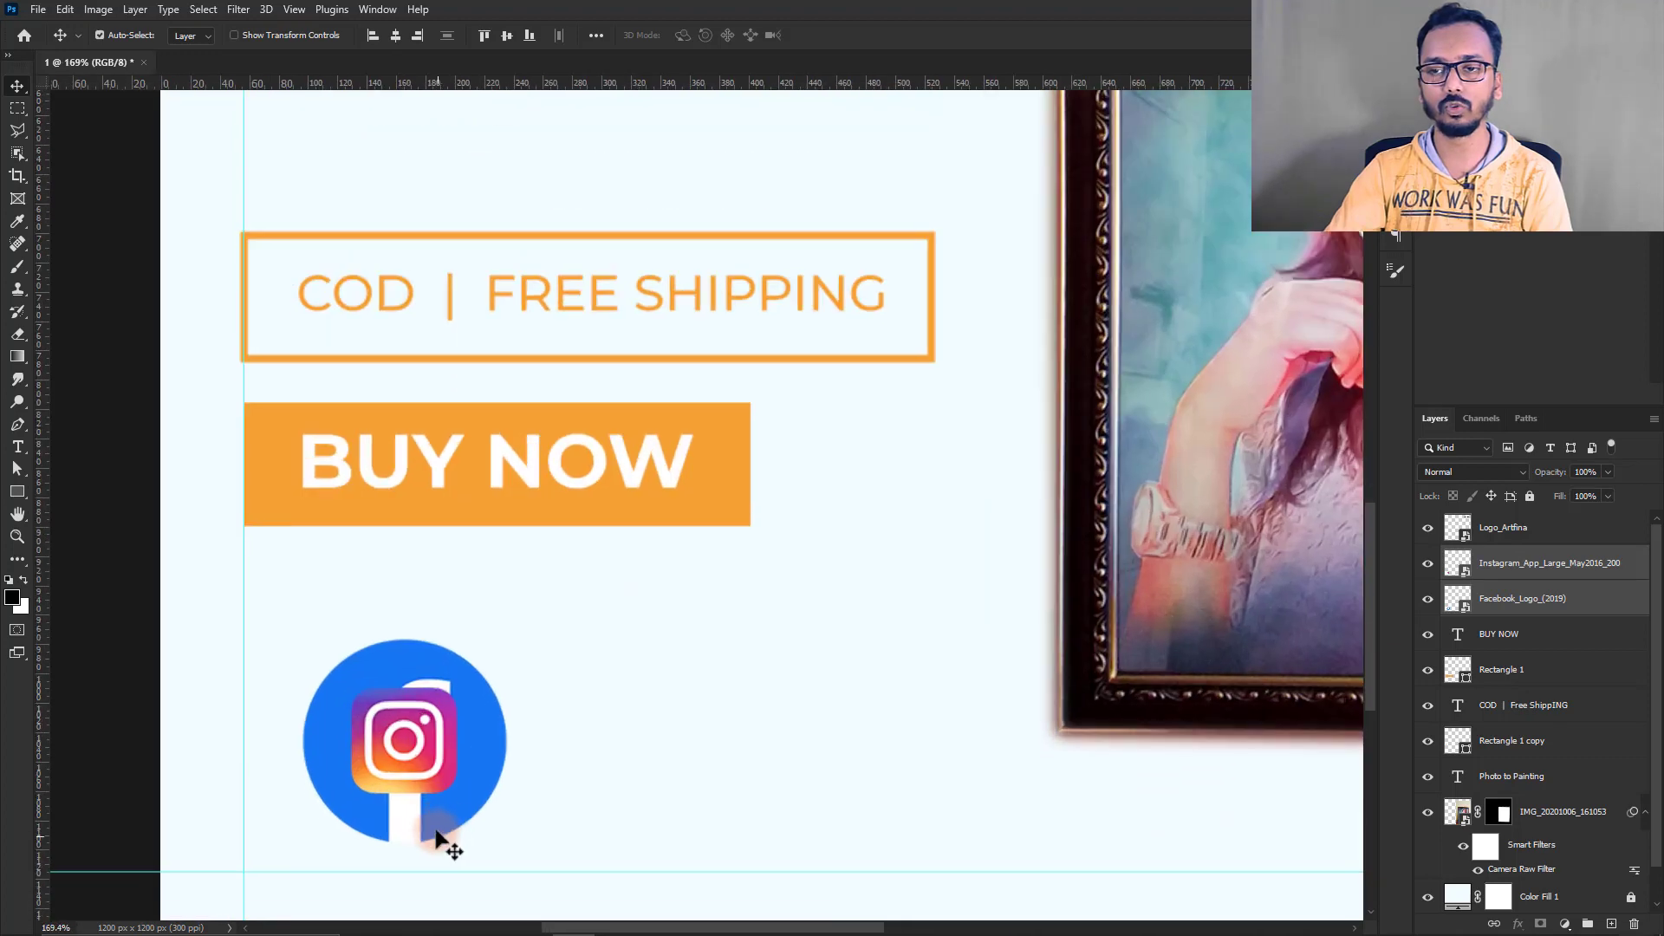
scroll(439, 847, down, 2)
scroll(387, 799, up, 3)
drag(413, 583, 940, 583)
click(698, 584)
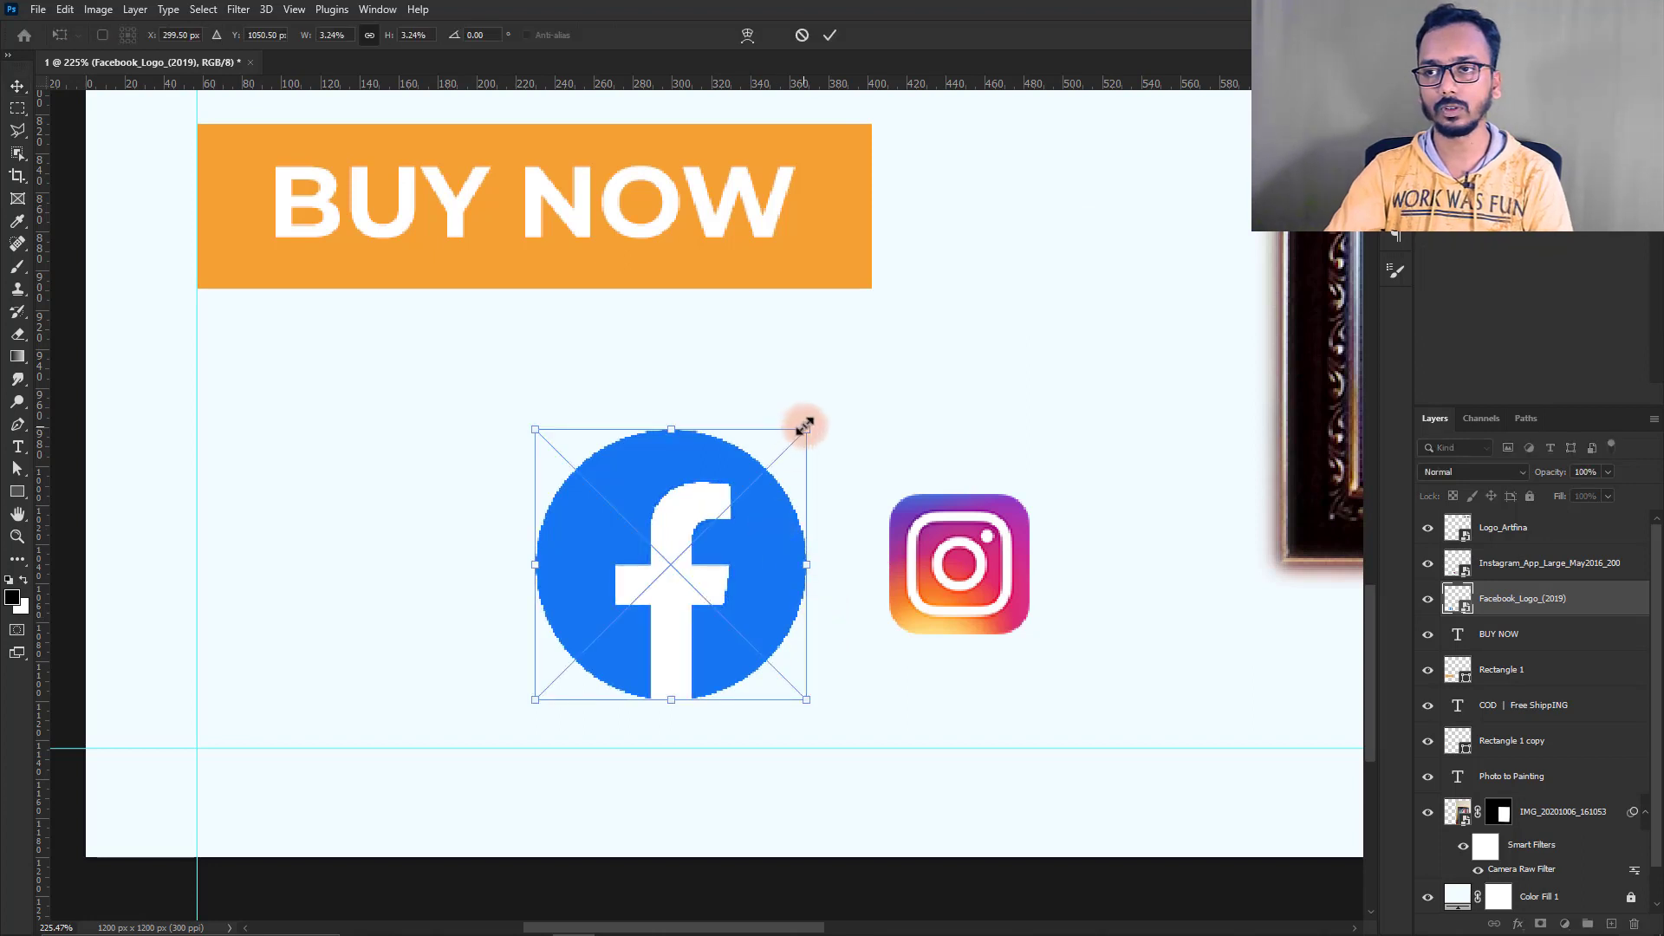
drag(804, 425, 772, 523)
drag(558, 676, 717, 644)
key(Return)
Step: Shrink both logos together to about two-thirds size
shift+click(951, 589)
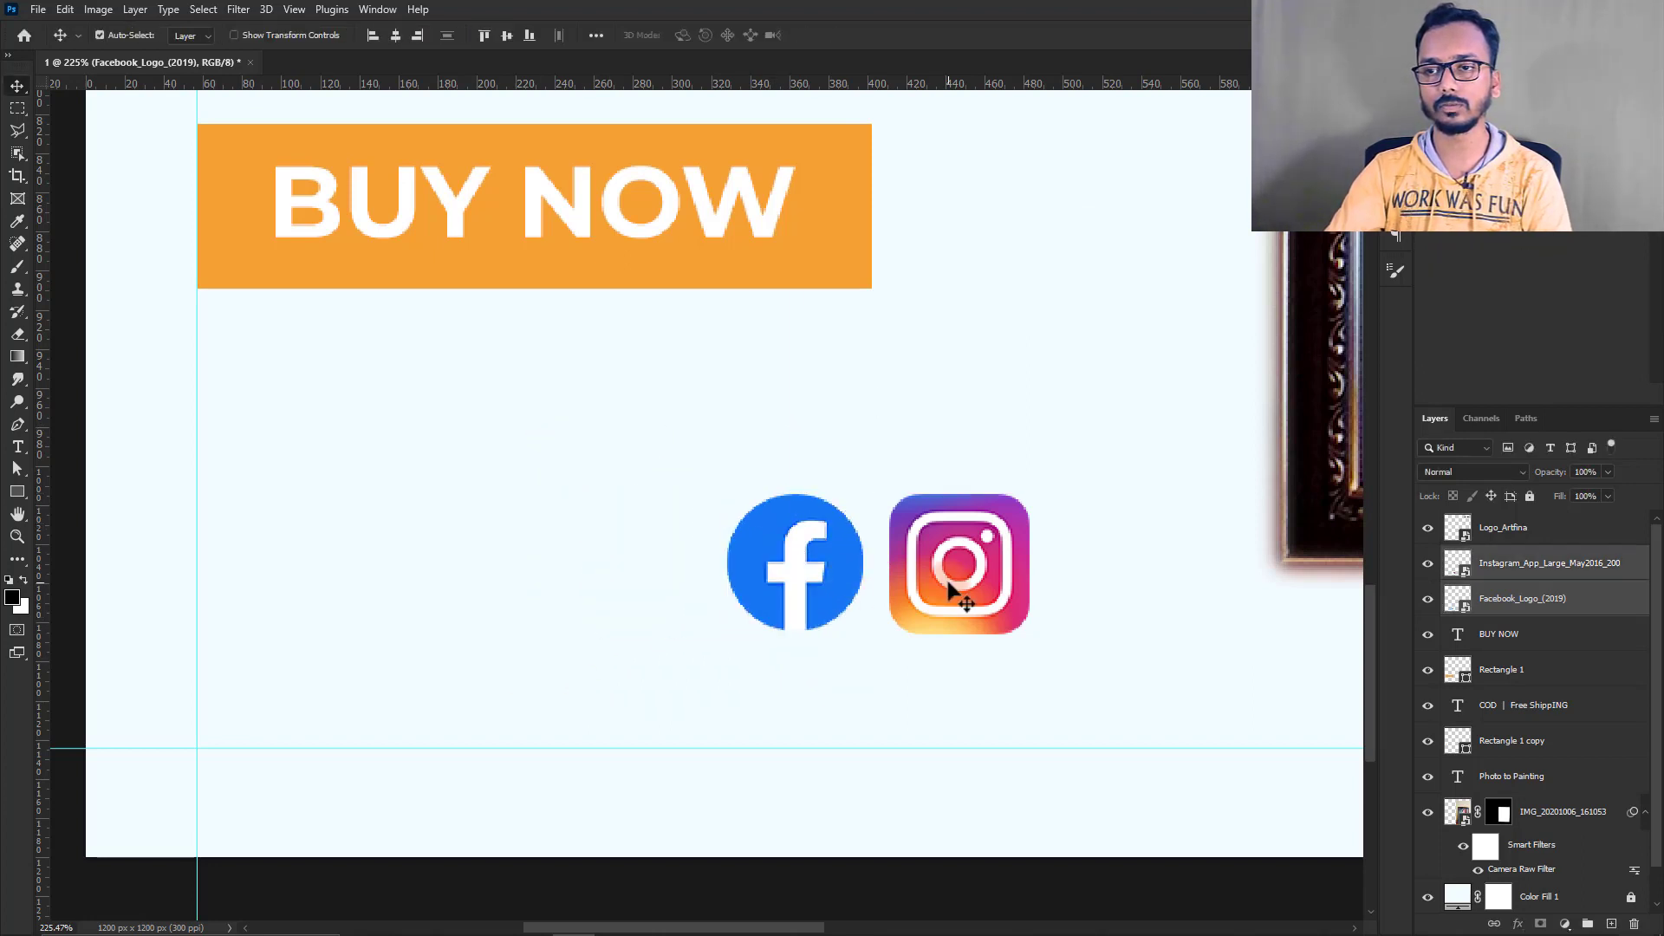
scroll(962, 598, down, 2)
key(ctrl+t)
drag(614, 717, 566, 707)
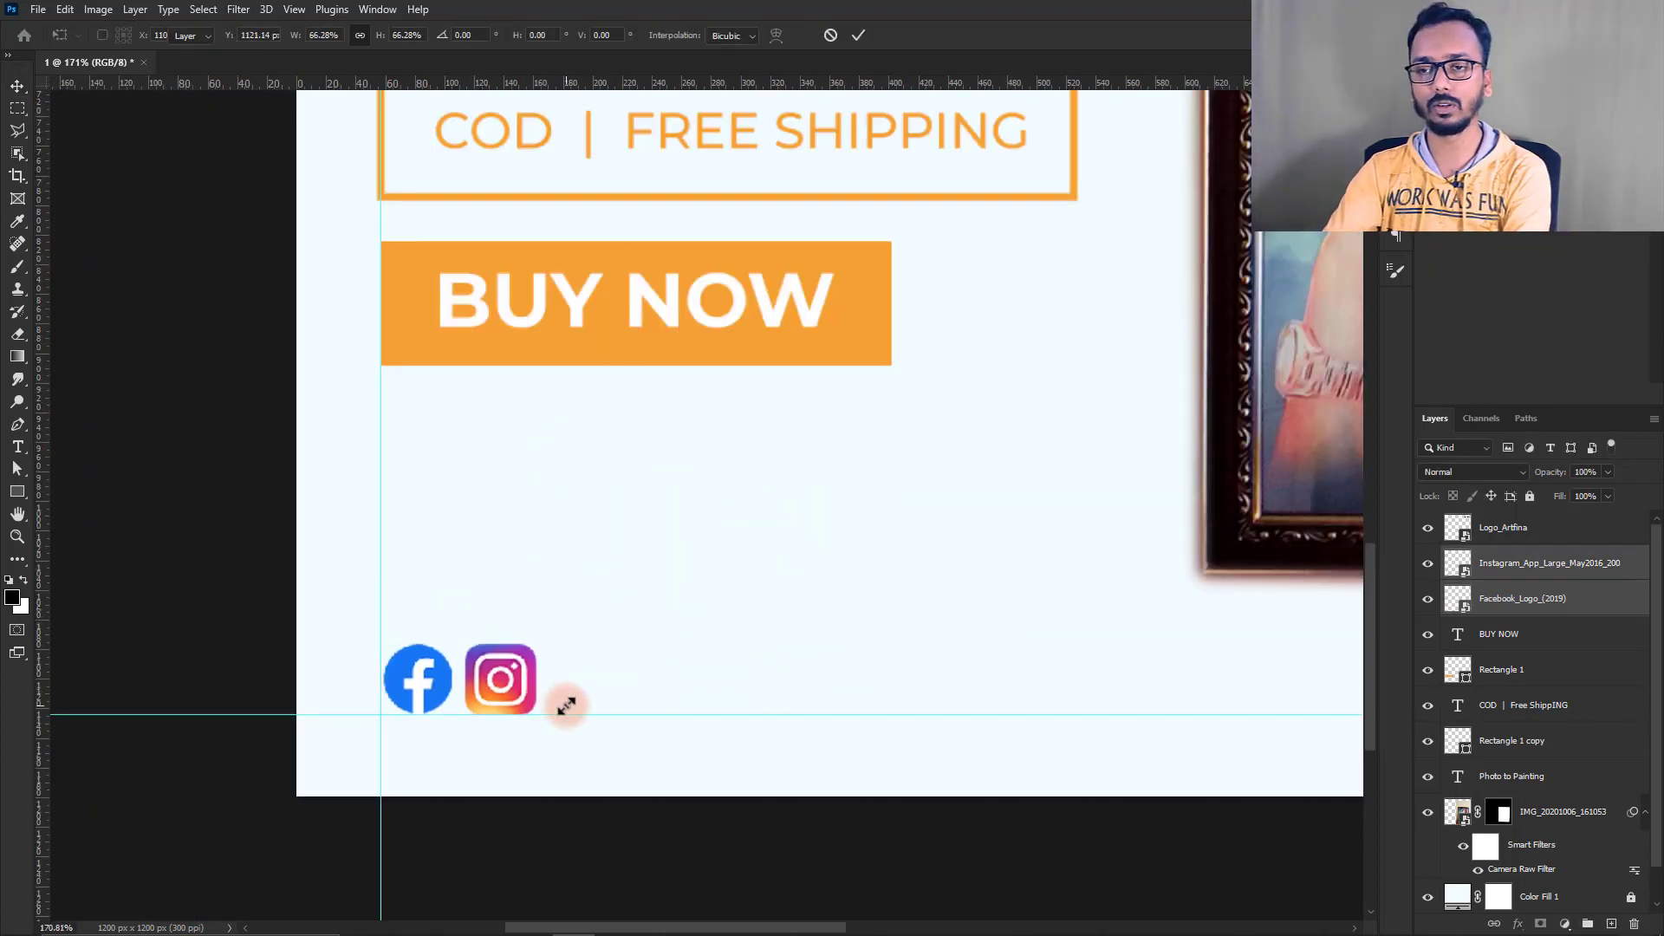
key(Return)
scroll(584, 672, down, 1)
click(574, 179)
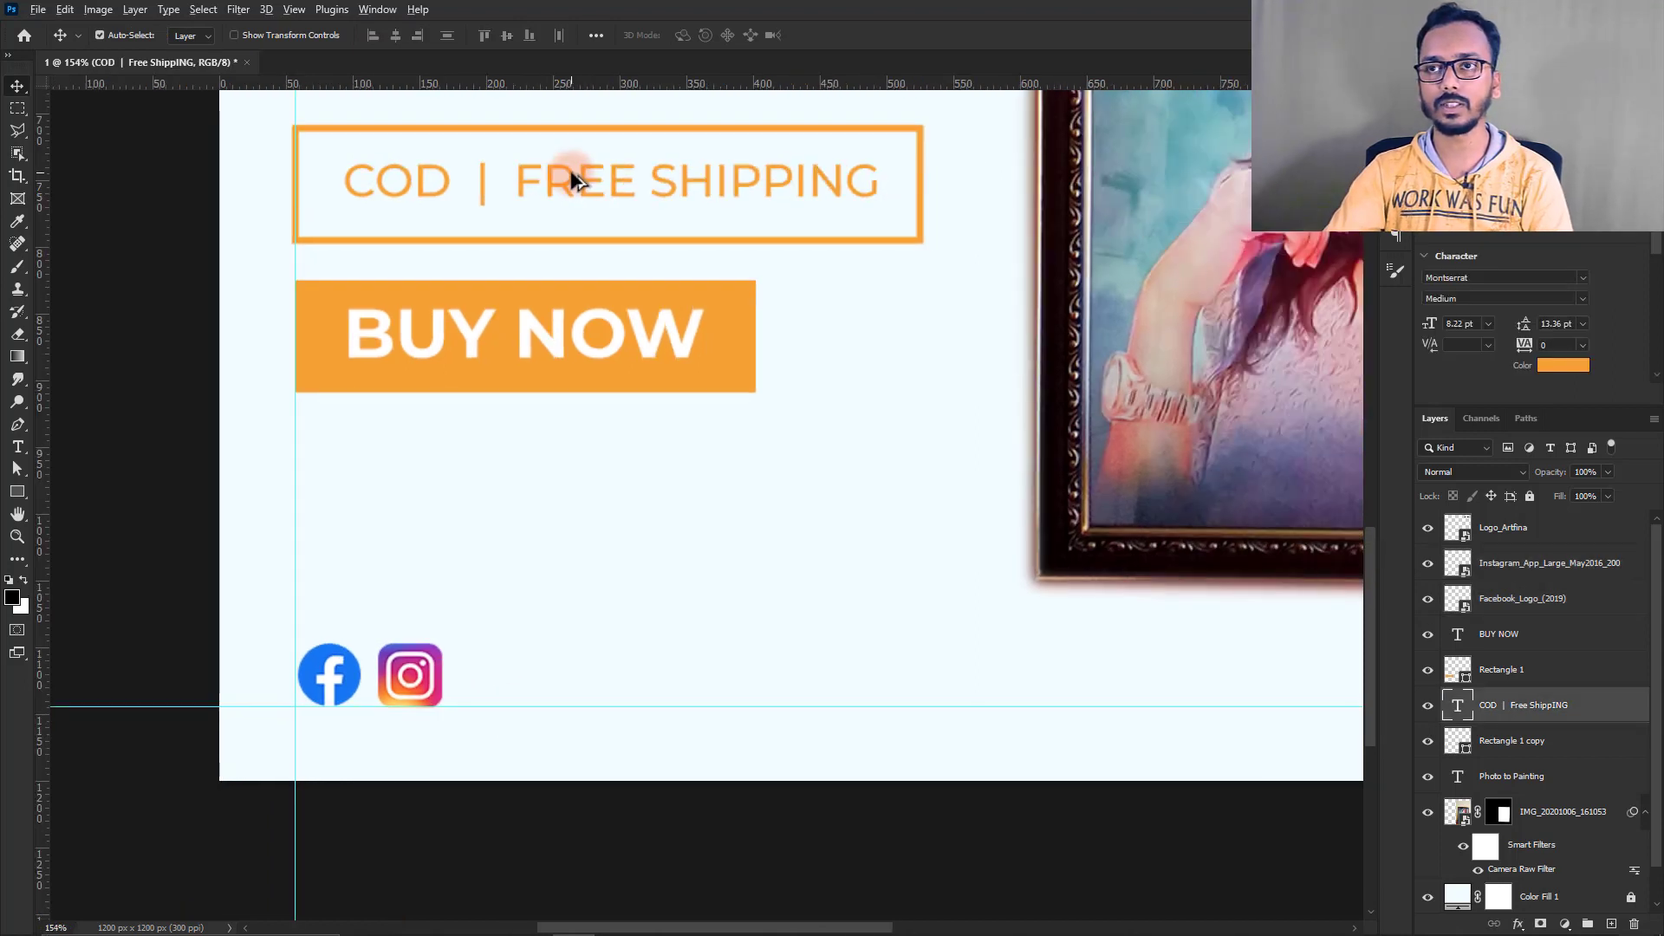
alt+drag(573, 180, 698, 674)
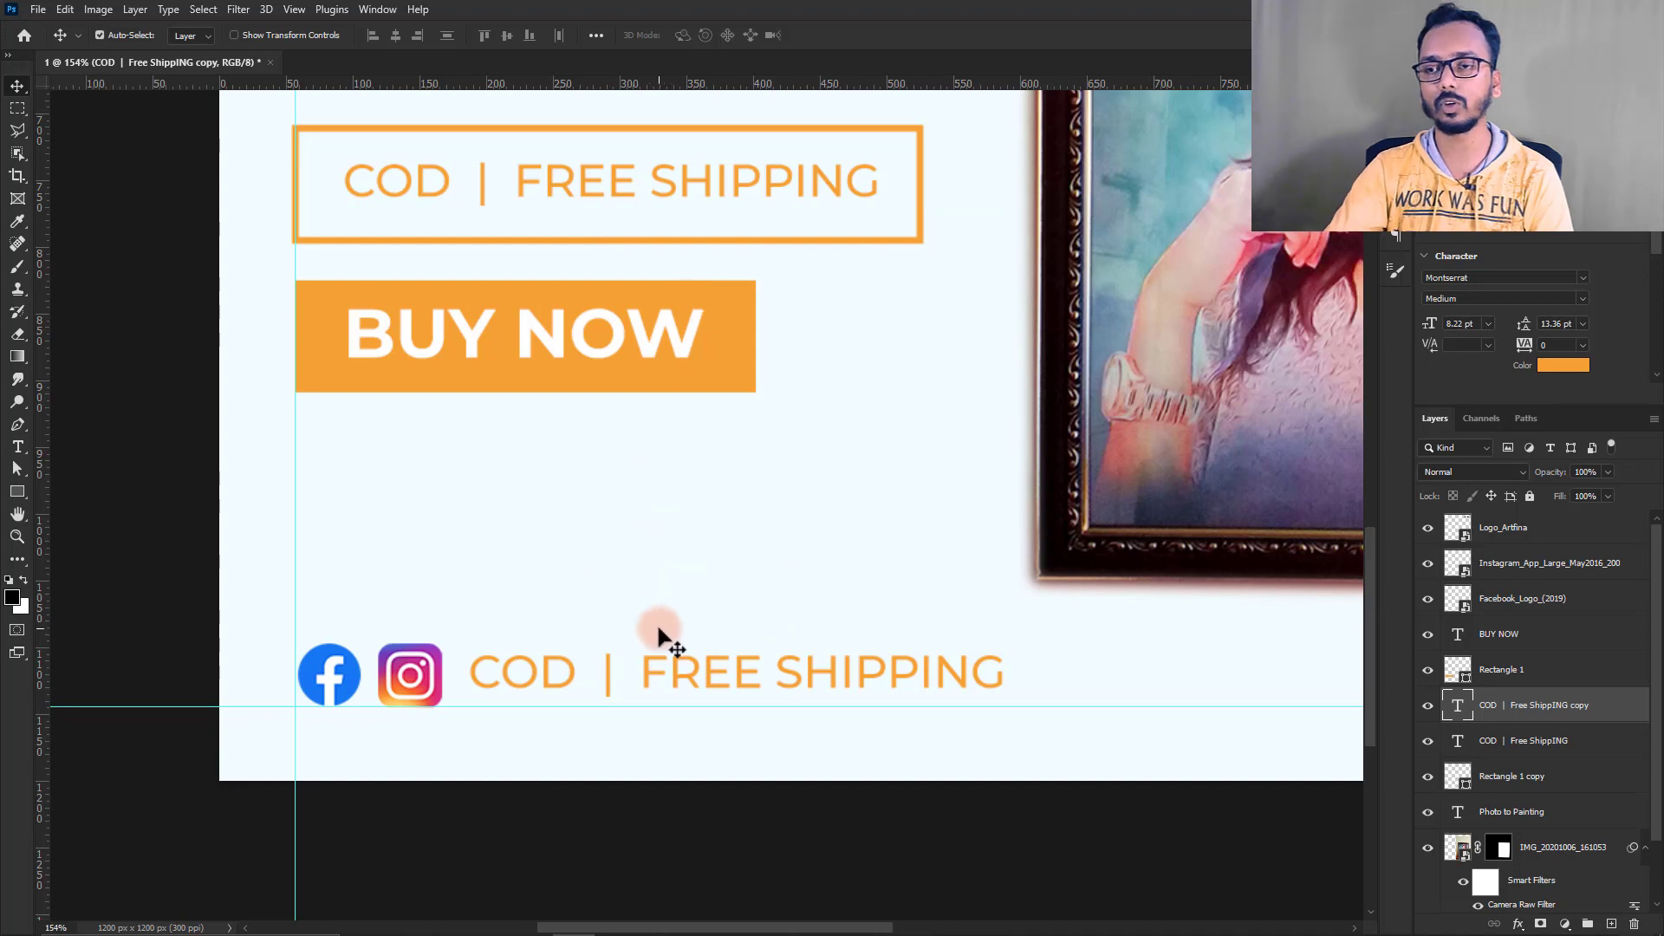
double_click(658, 674)
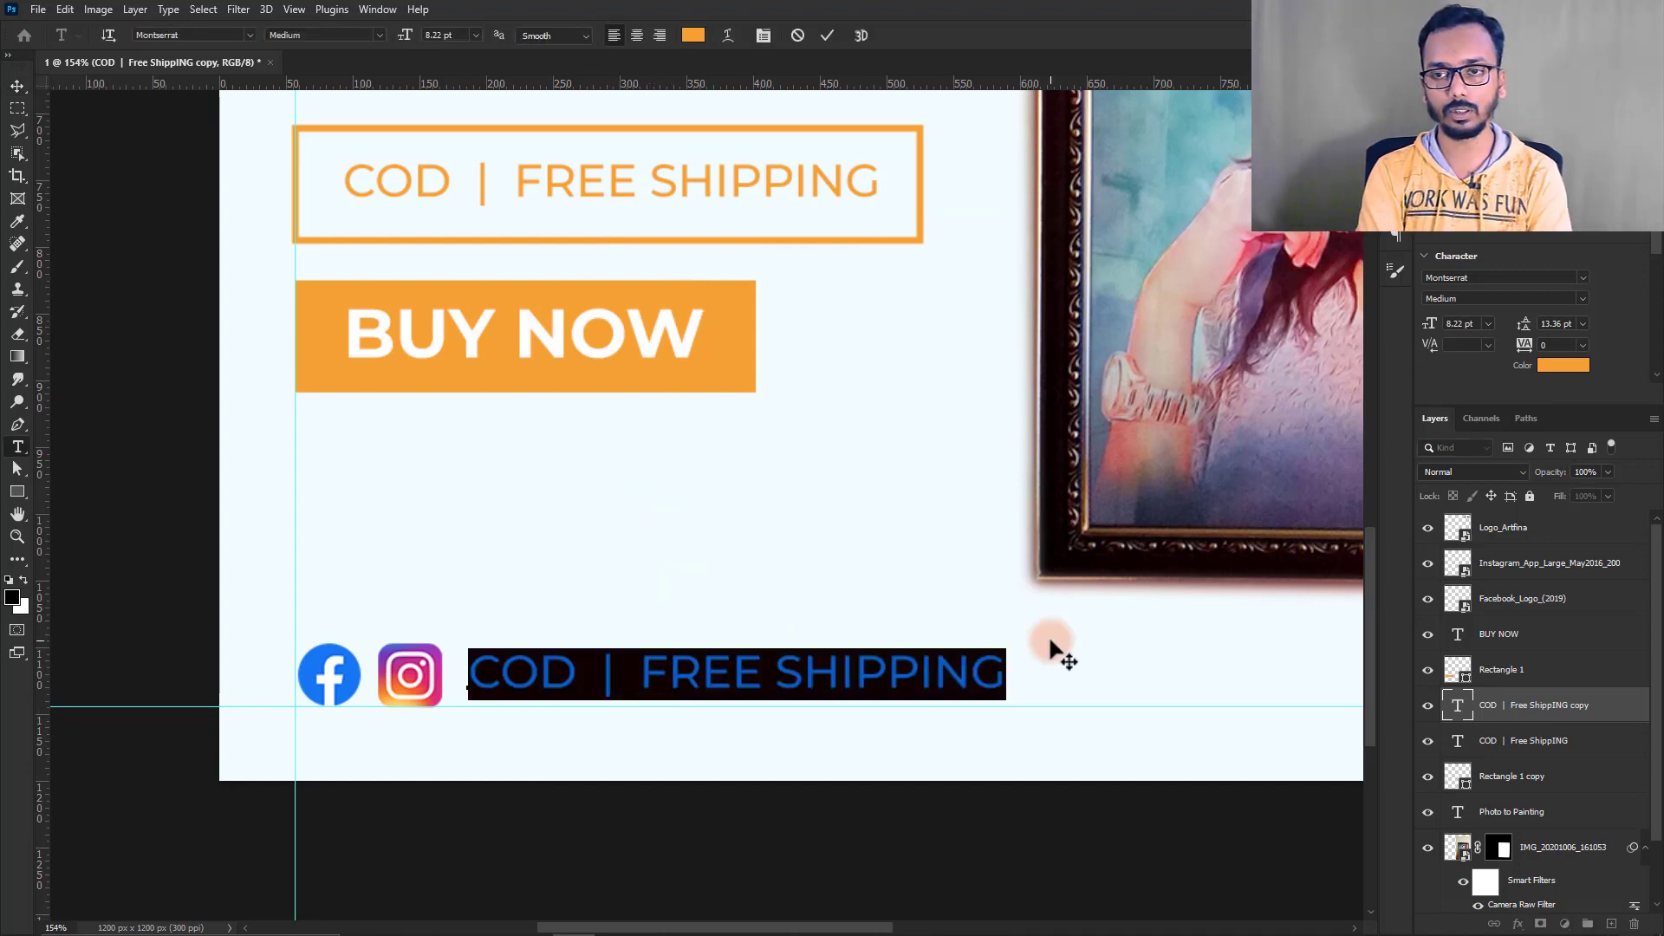
text(@)
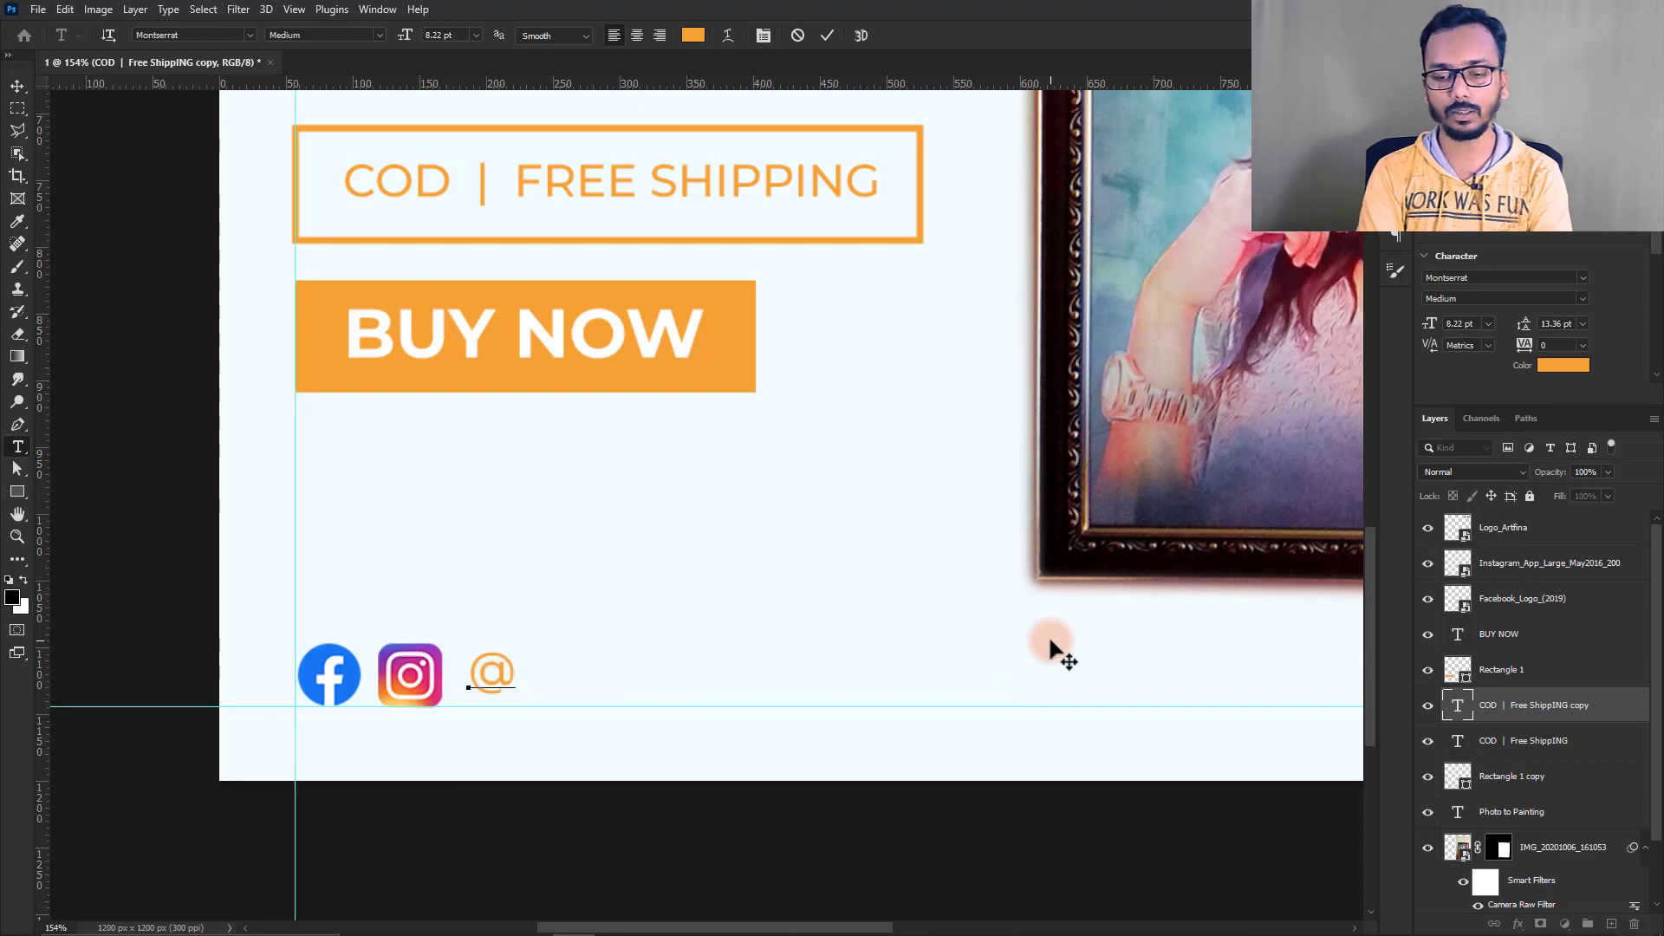
text(ARTFINA_)
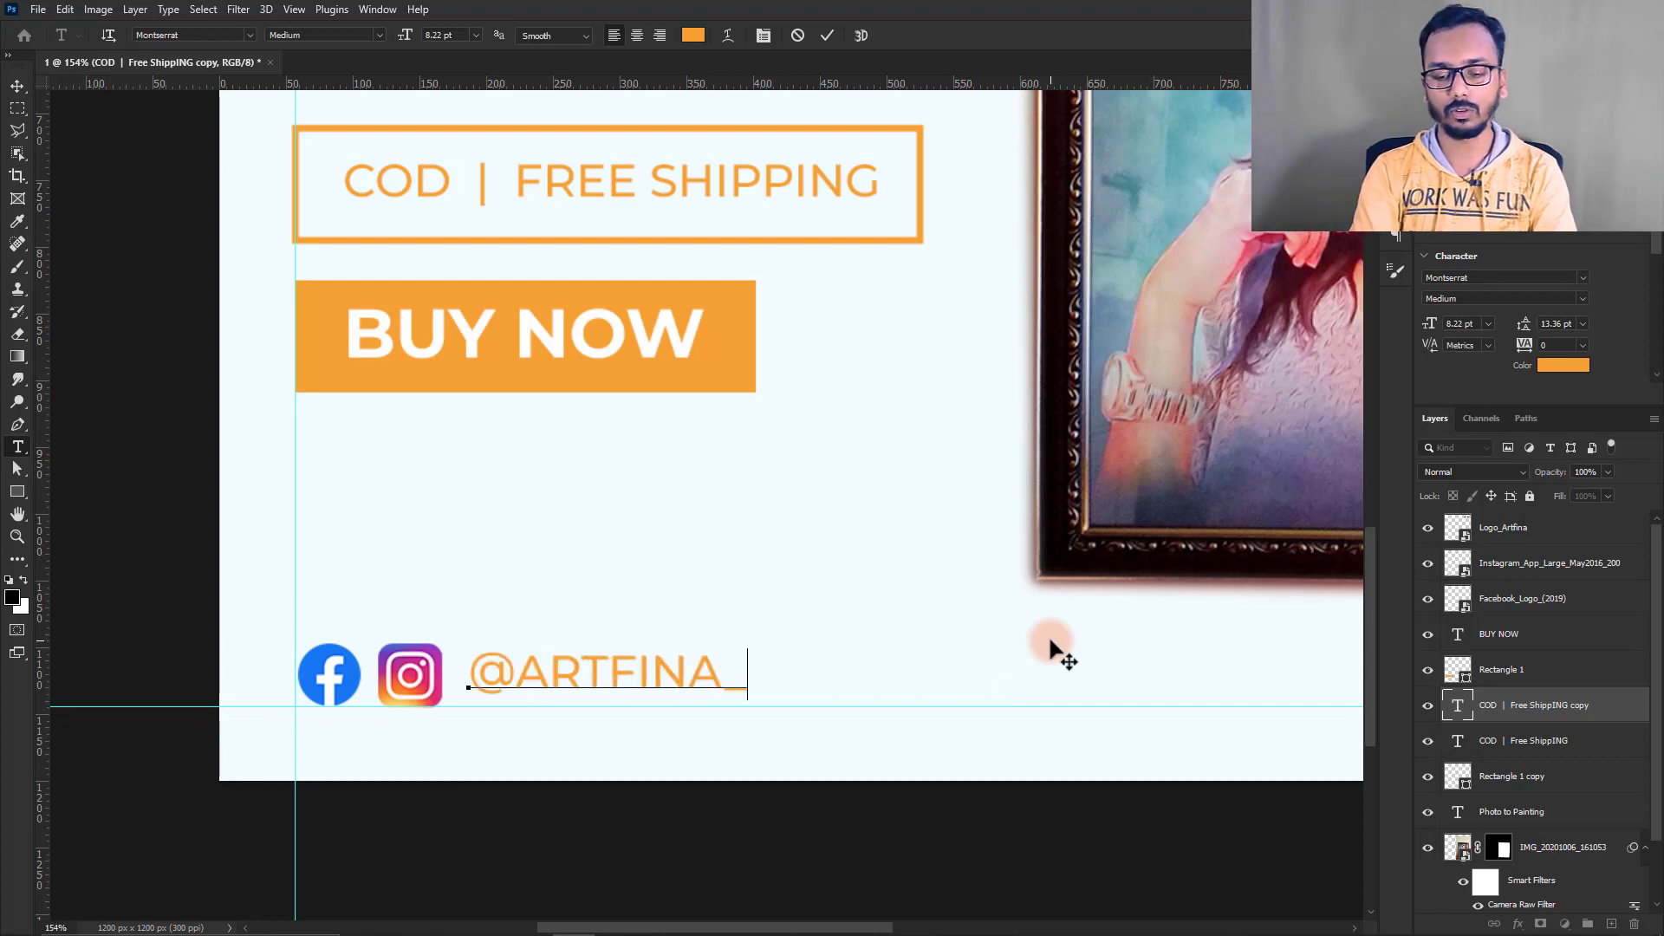
text(OFFICI)
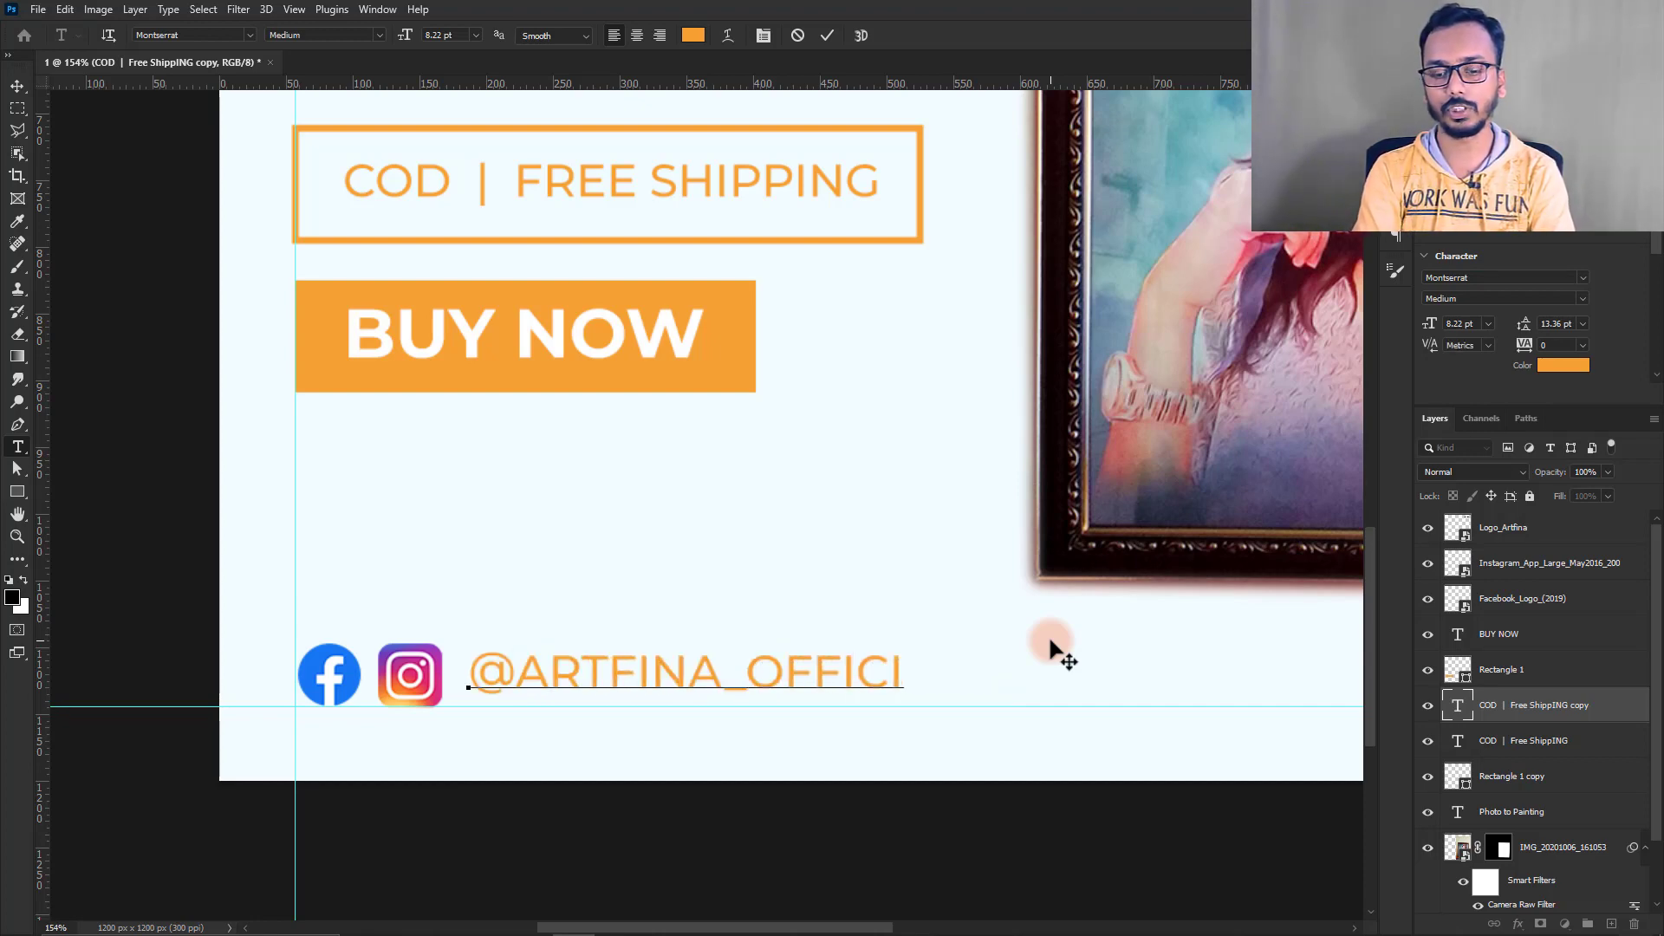
text(AL)
Step: Turn off All Caps so the handle text shows in lowercase
key(ctrl+a)
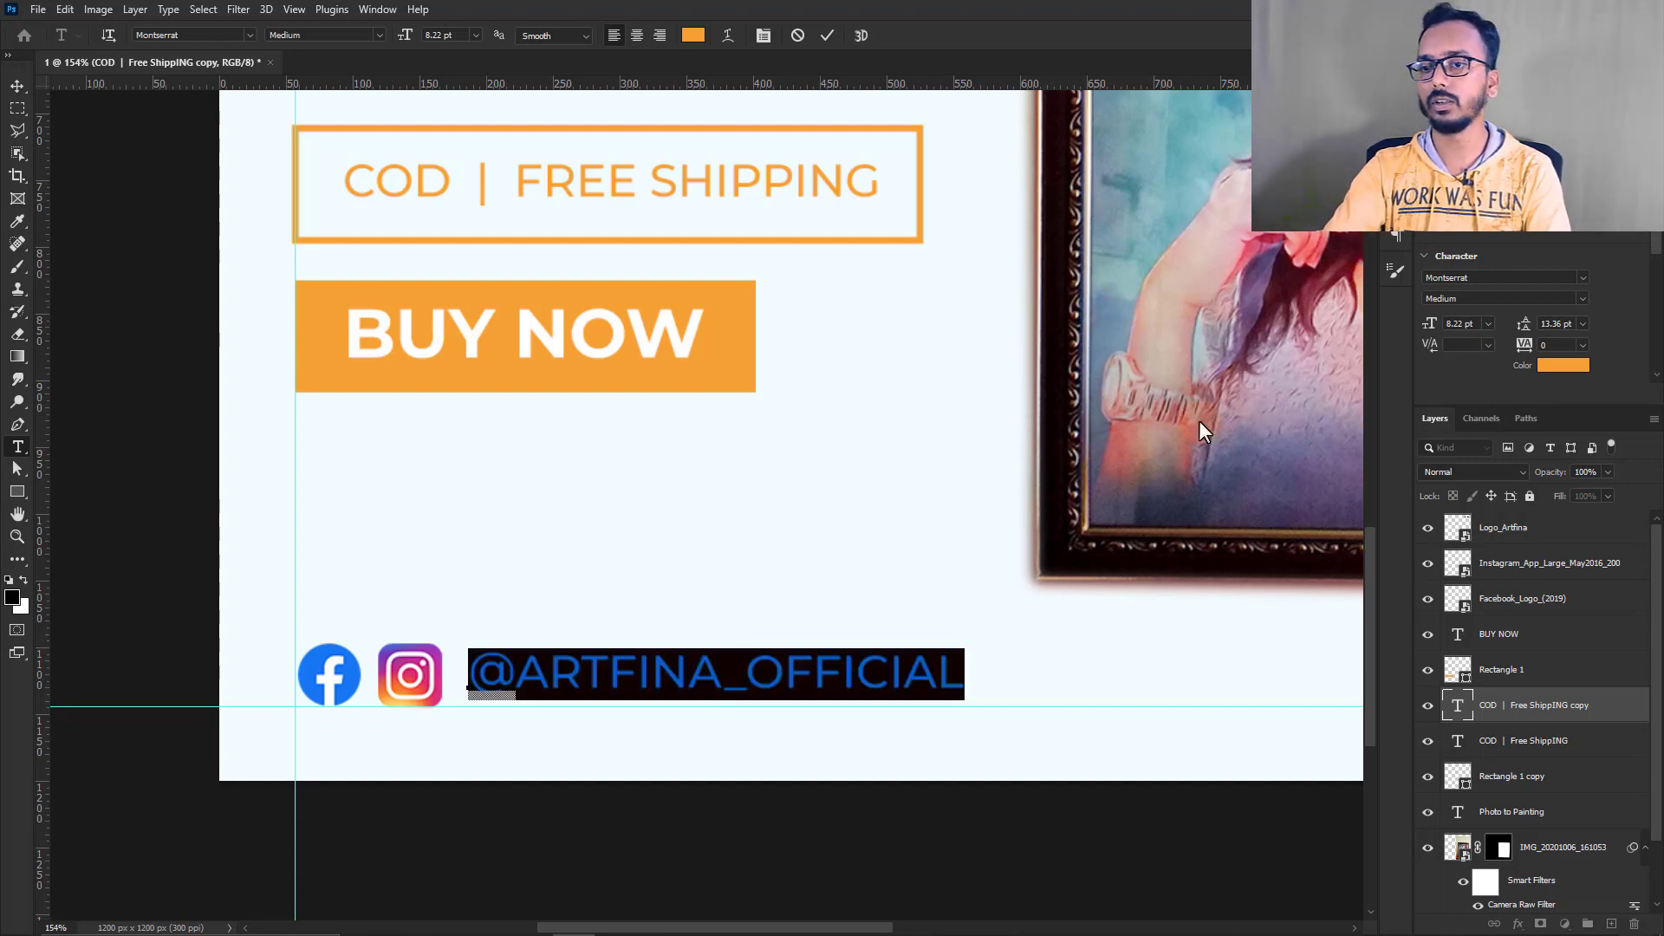
click(860, 652)
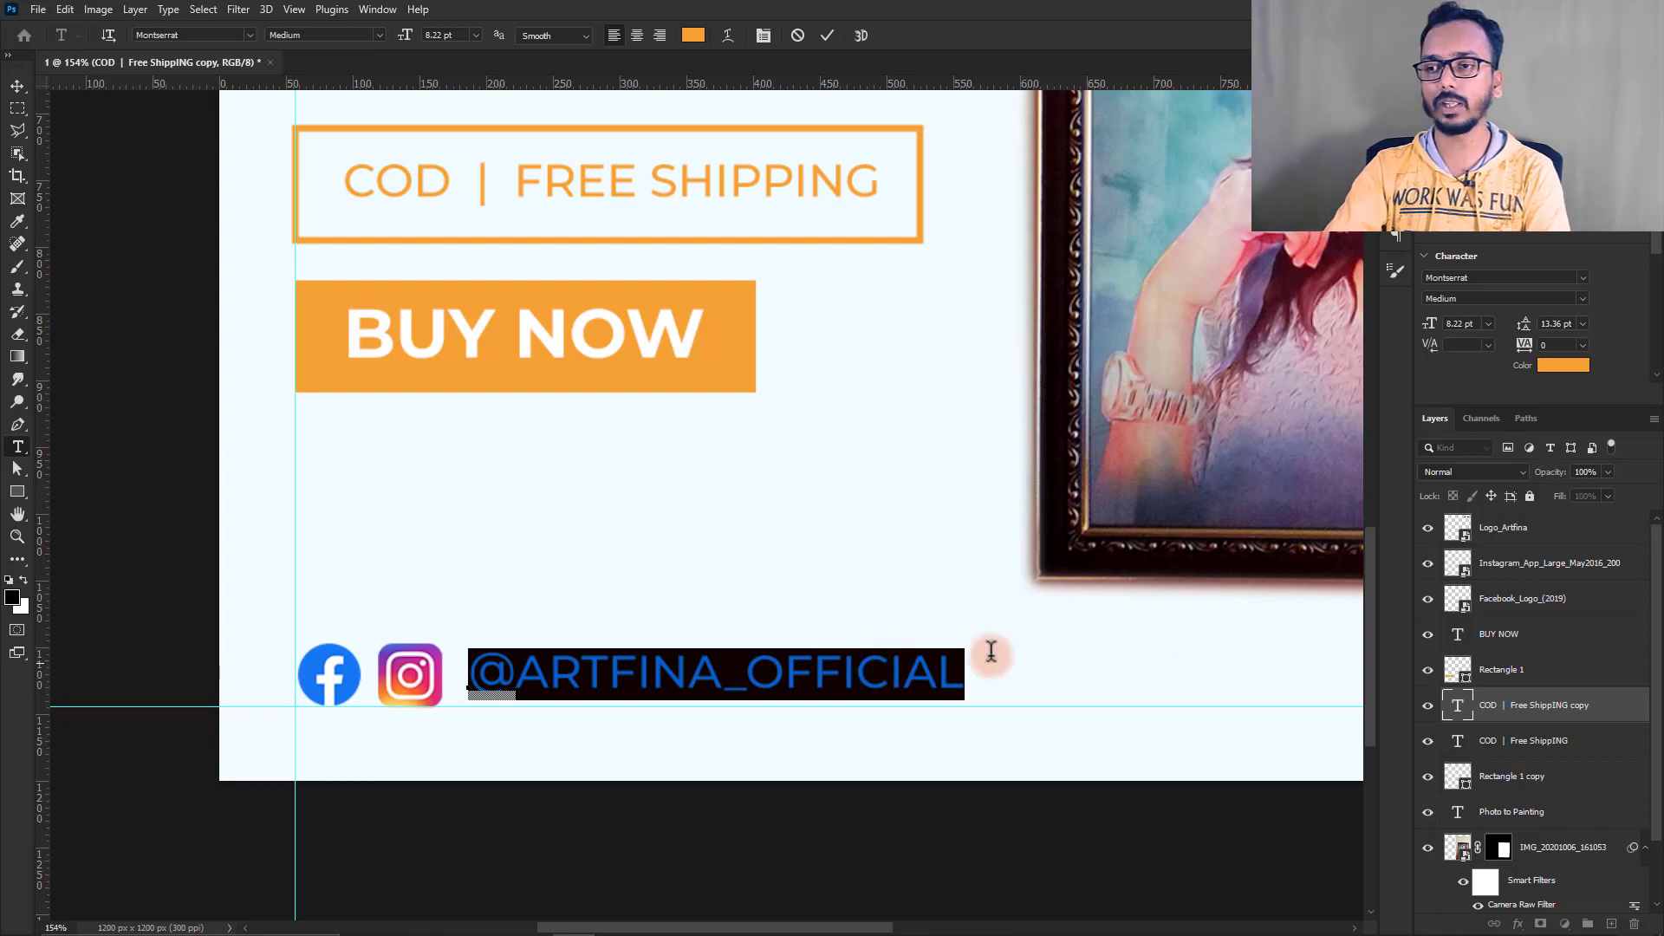
click(1395, 234)
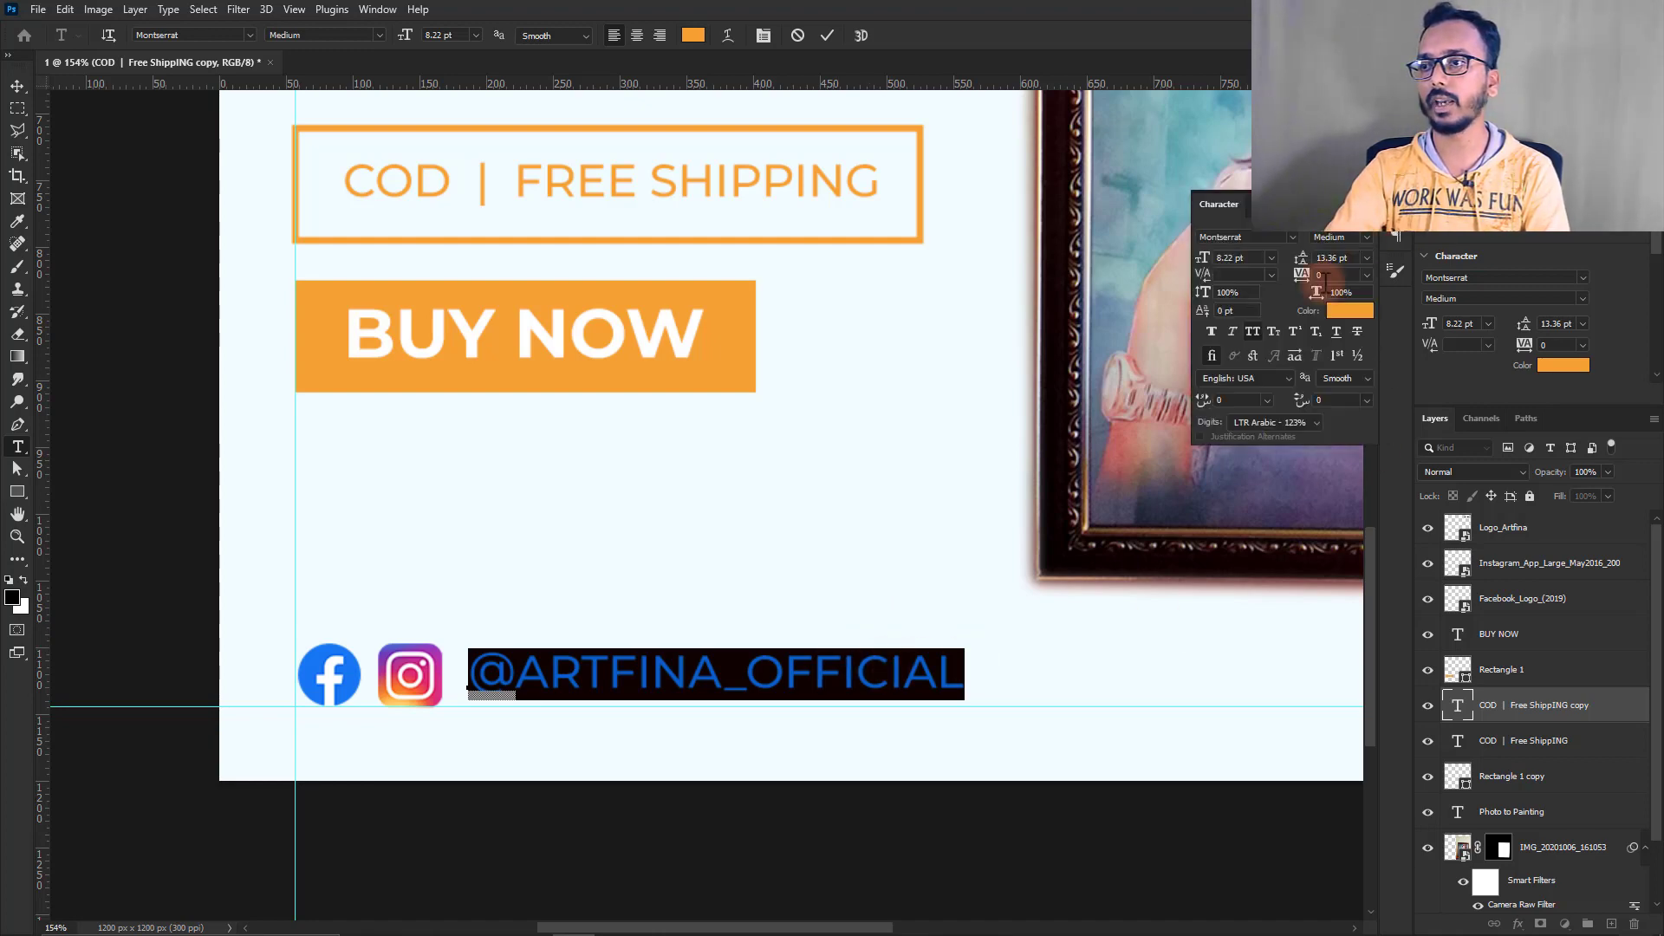
key(ctrl+shift+k)
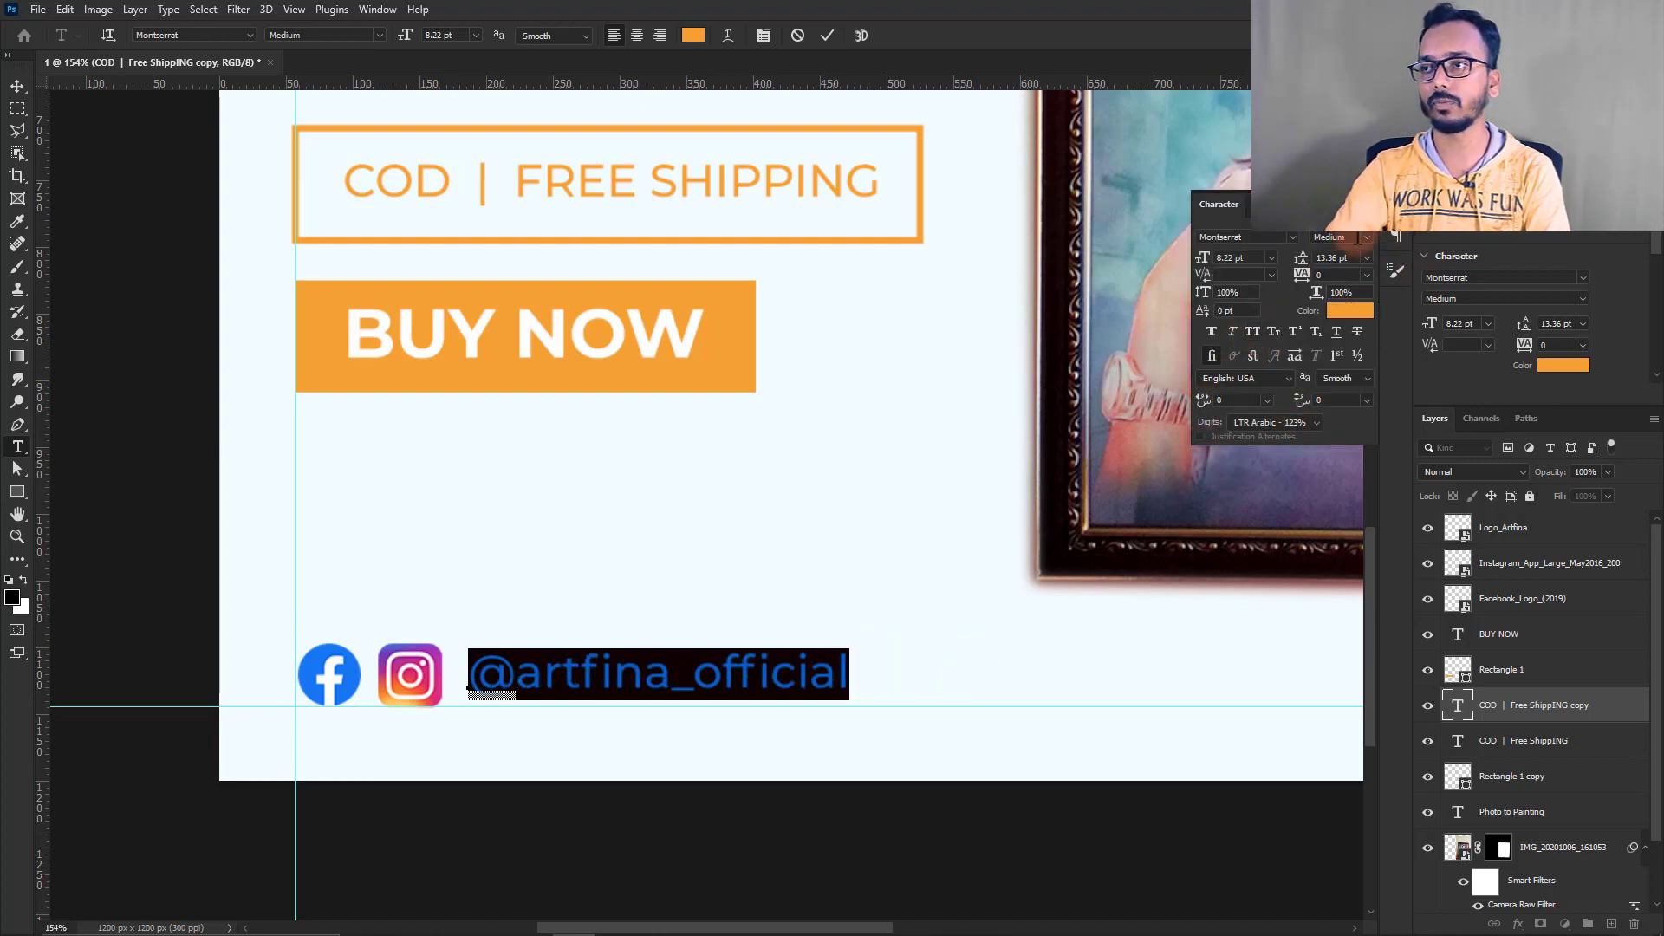
click(1395, 234)
Step: Colour the handle text dark grey, commit it, and fit the artwork in the window
click(661, 675)
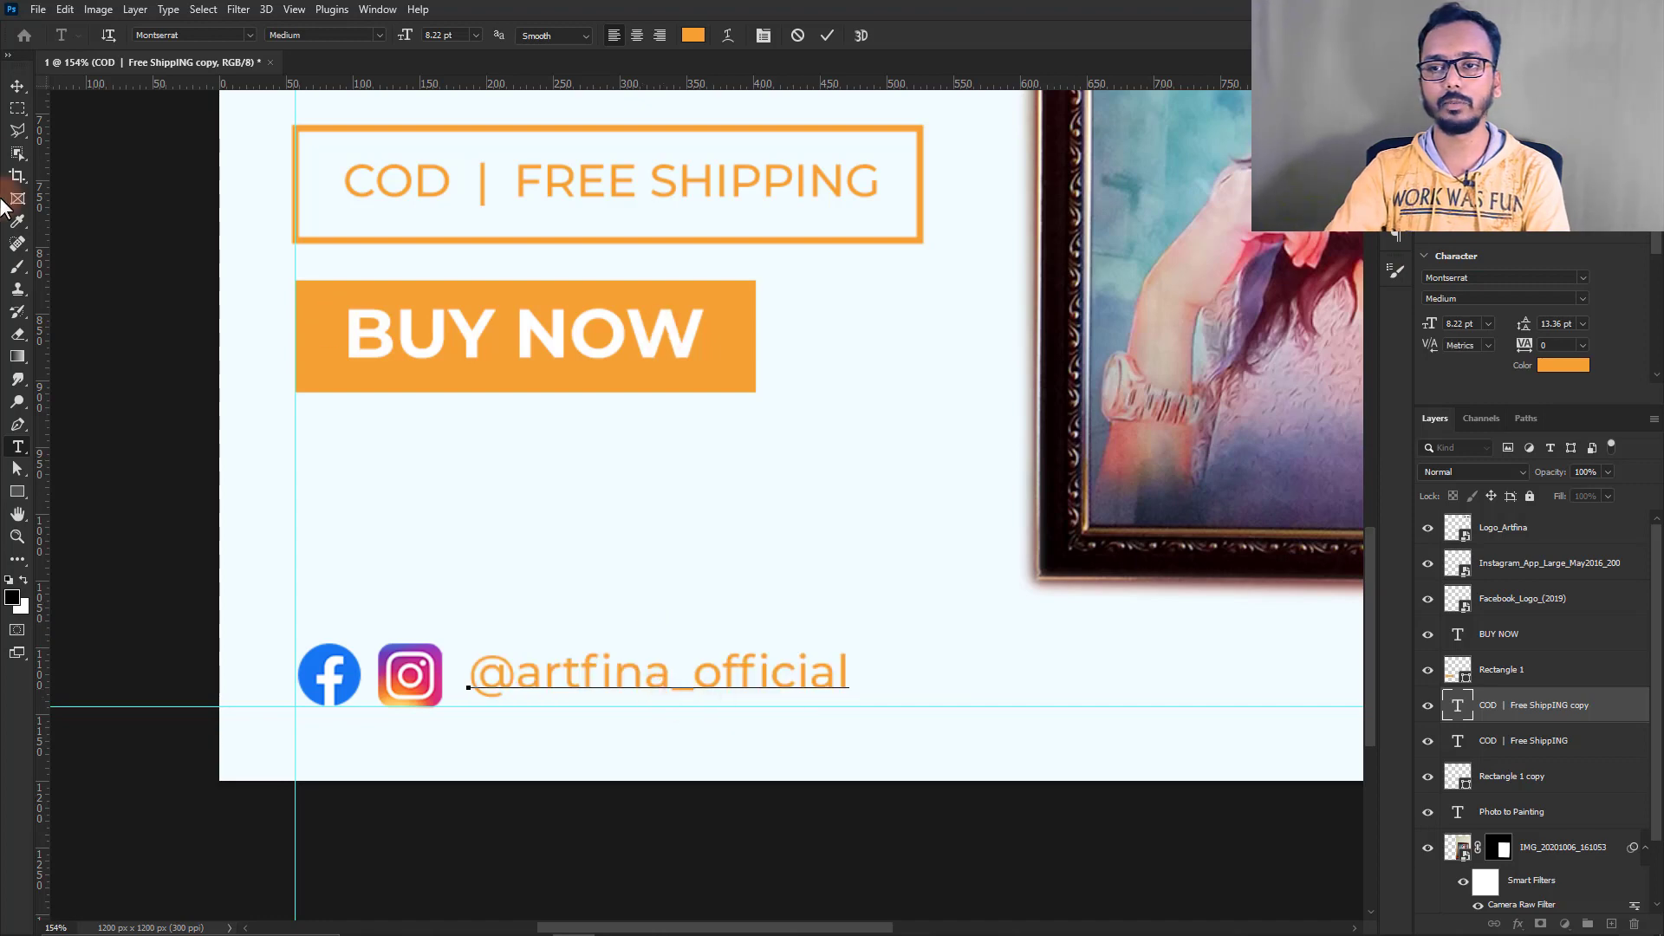
key(ctrl+a)
click(704, 35)
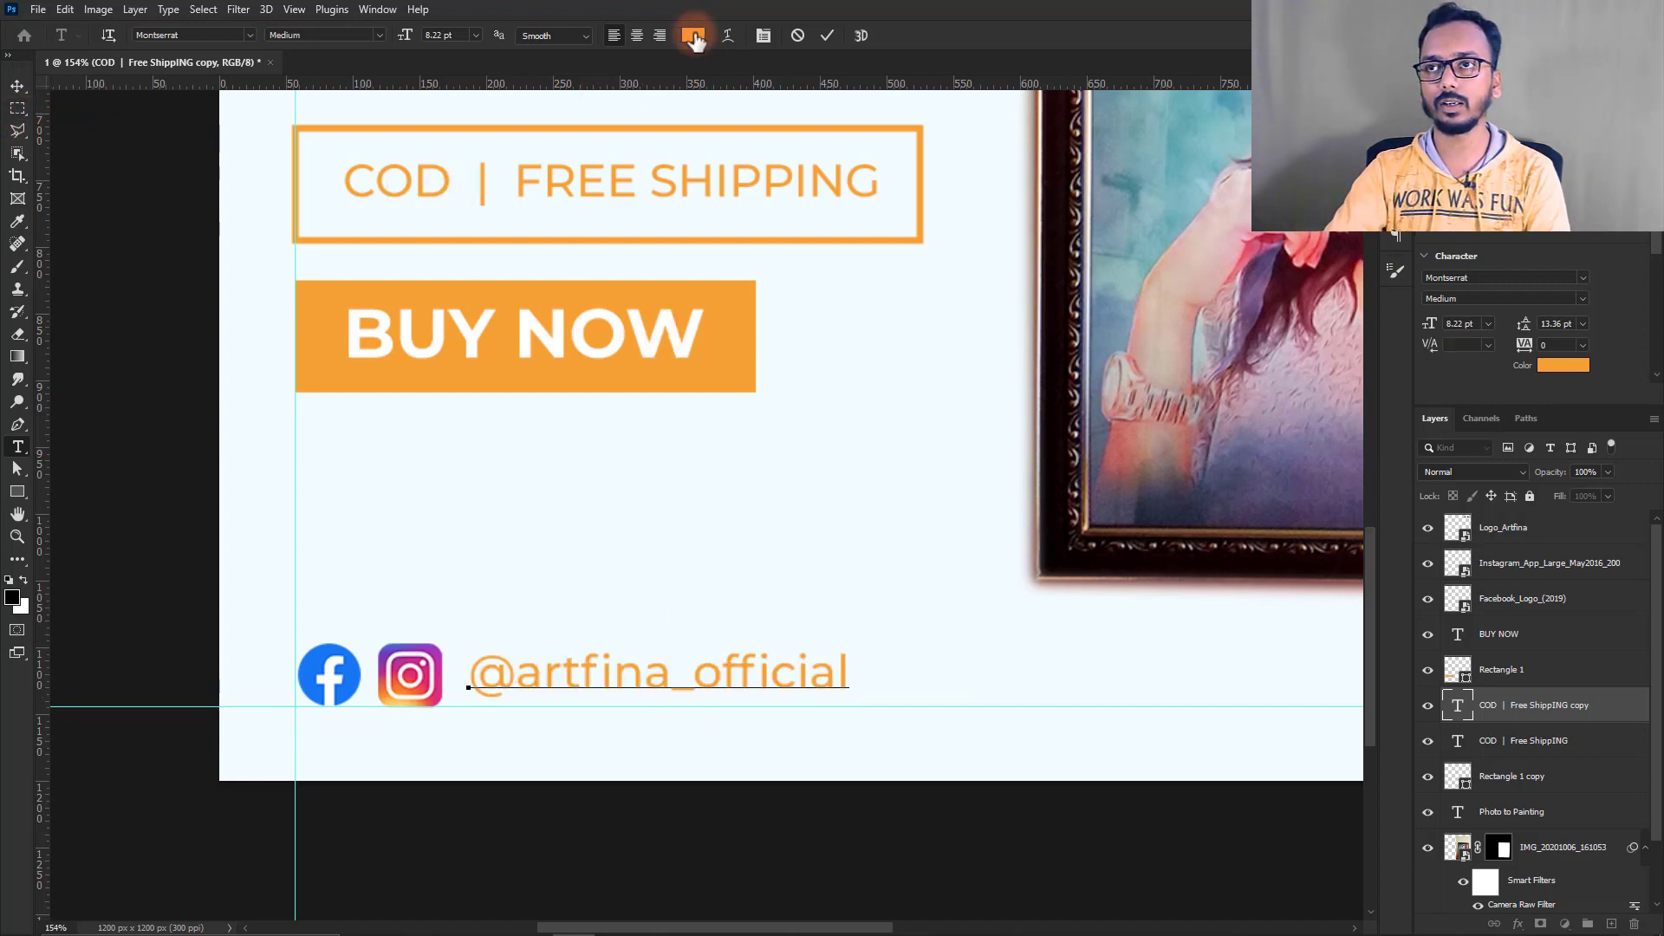
drag(1078, 476, 1033, 545)
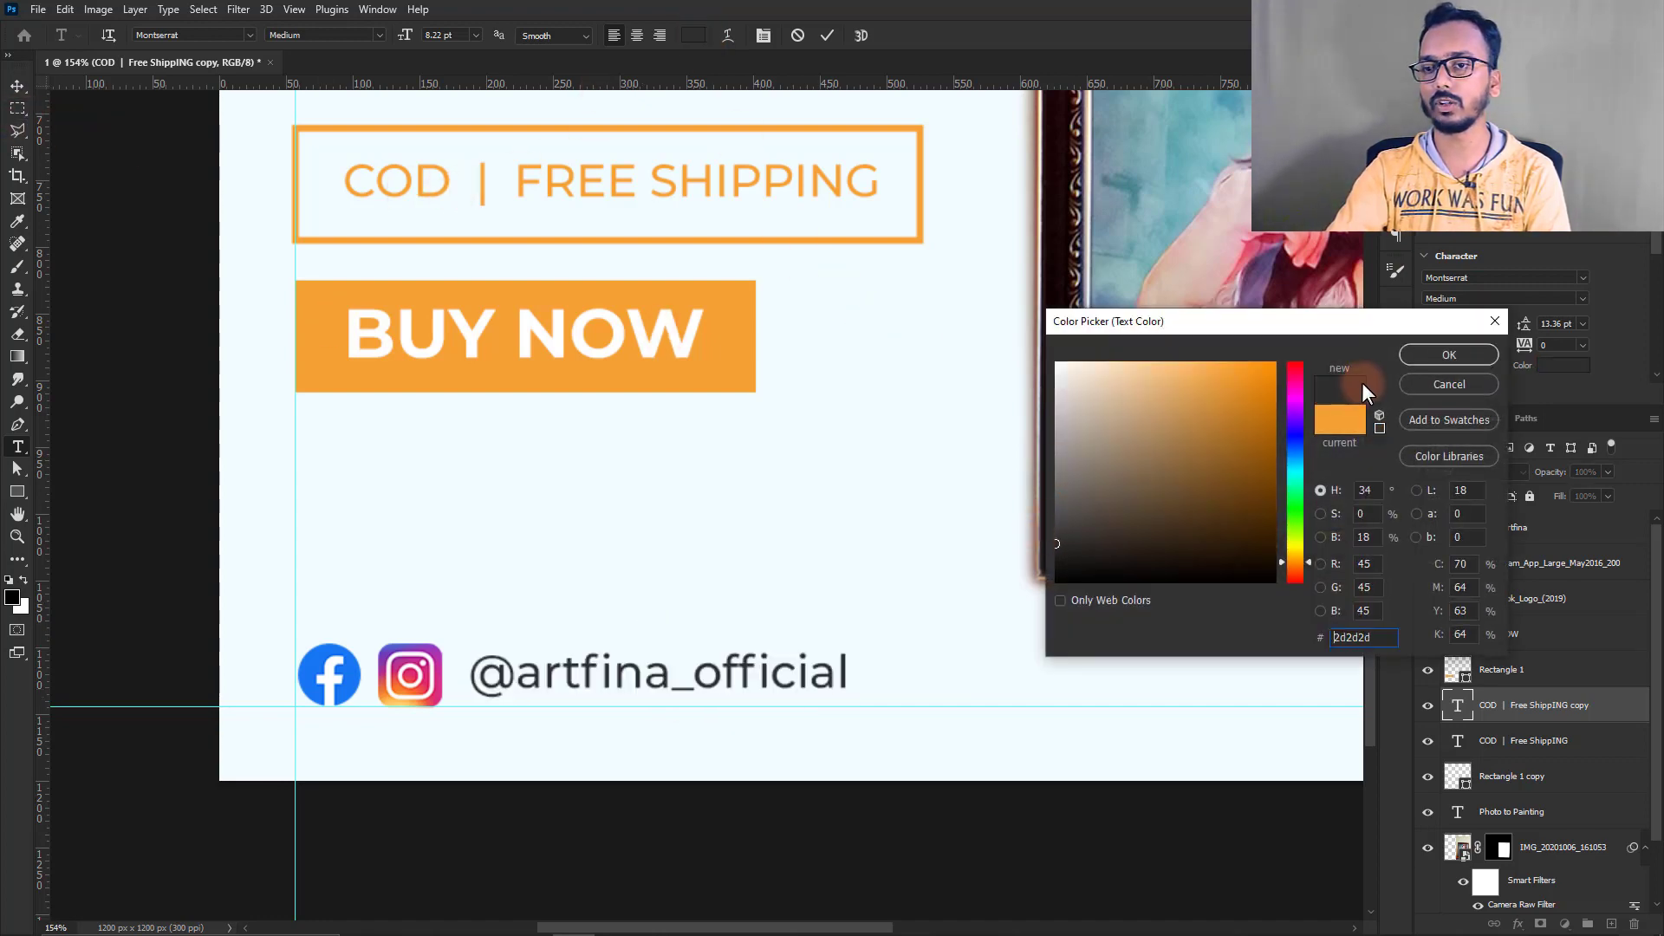
click(1450, 355)
key(ctrl+Return)
key(v)
key(ctrl+0)
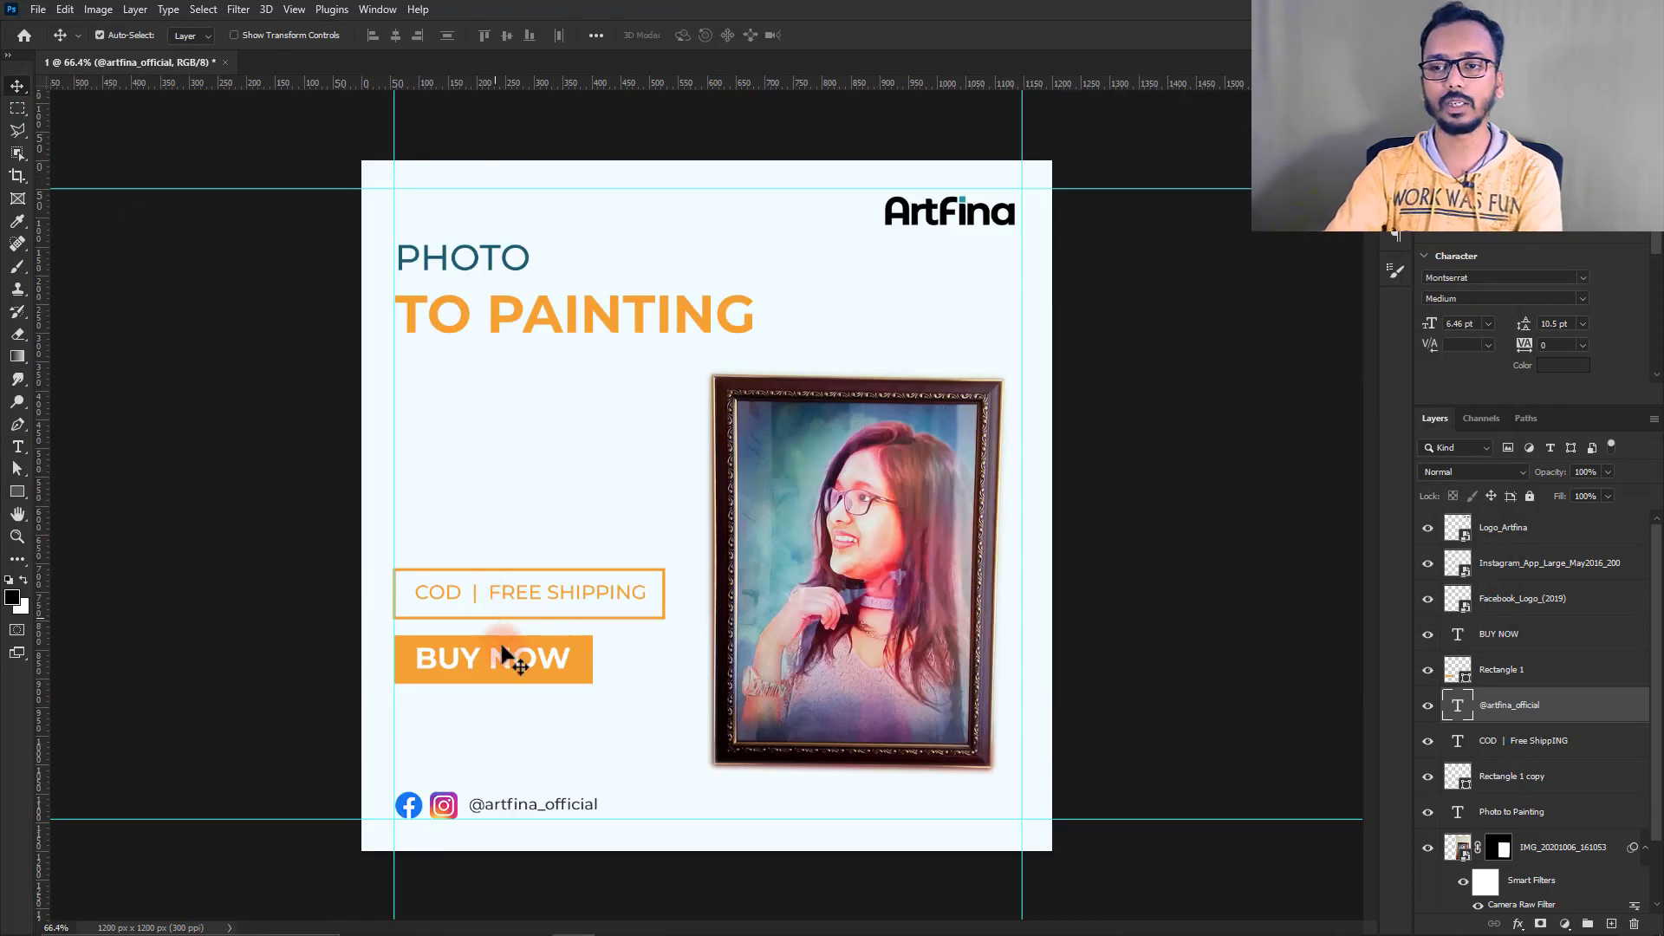
Step: Copy the handle to the bottom right, retype it as artfina.in, and align it to the right margin
key(Left)
key(Left)
key(Left)
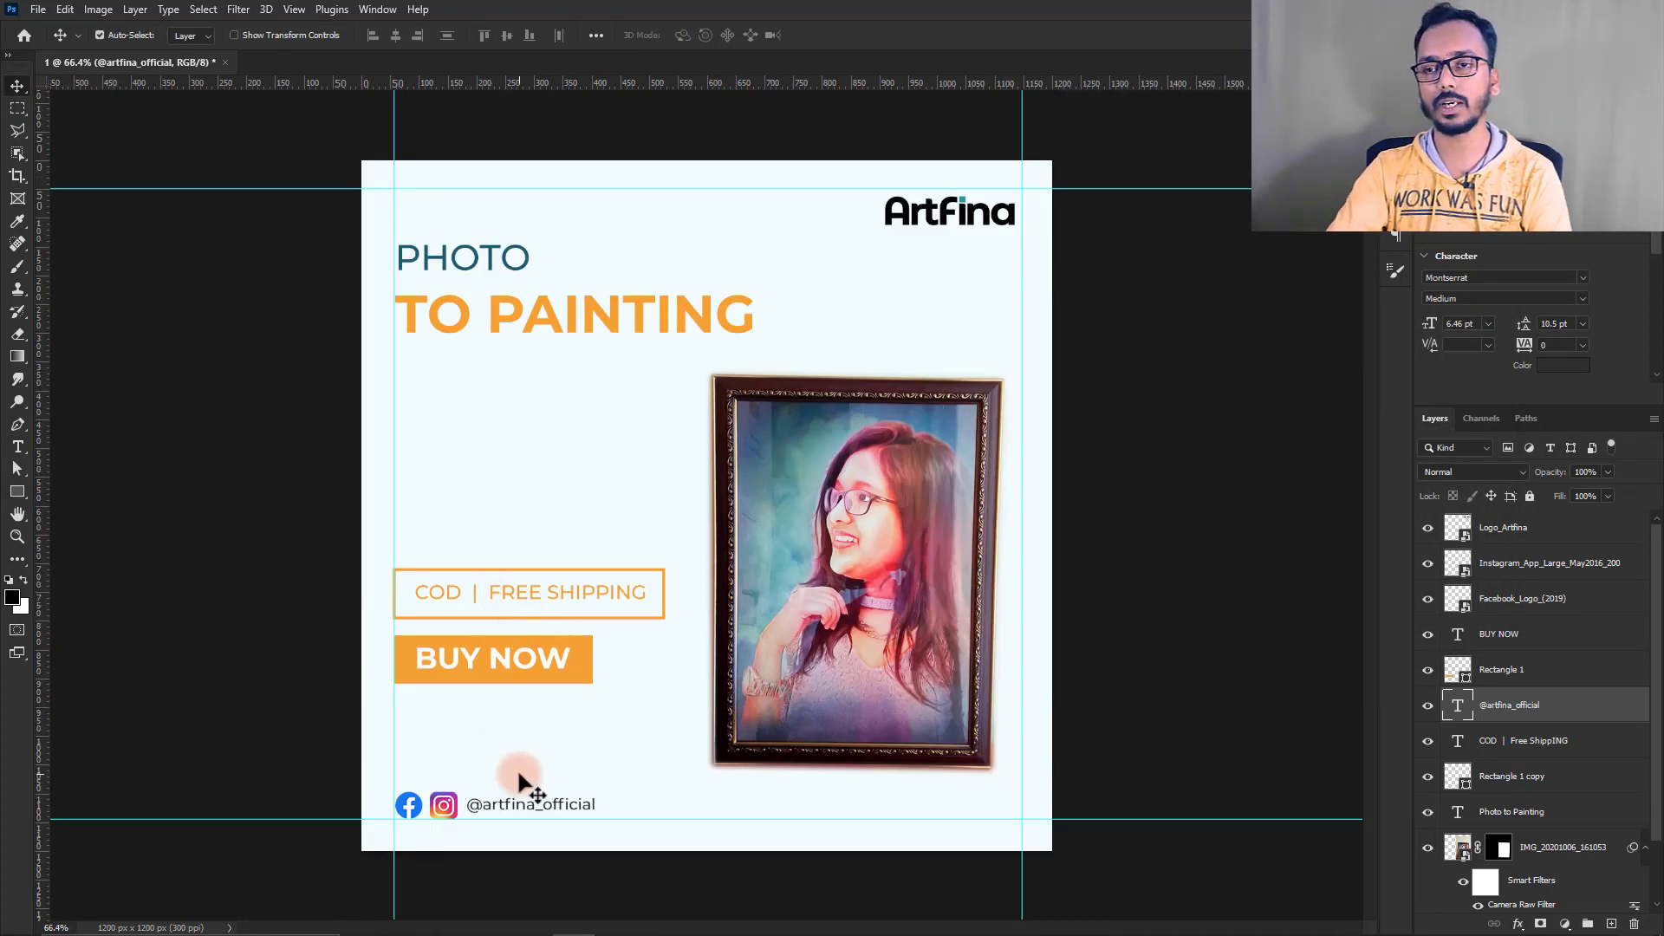
scroll(524, 782, up, 1)
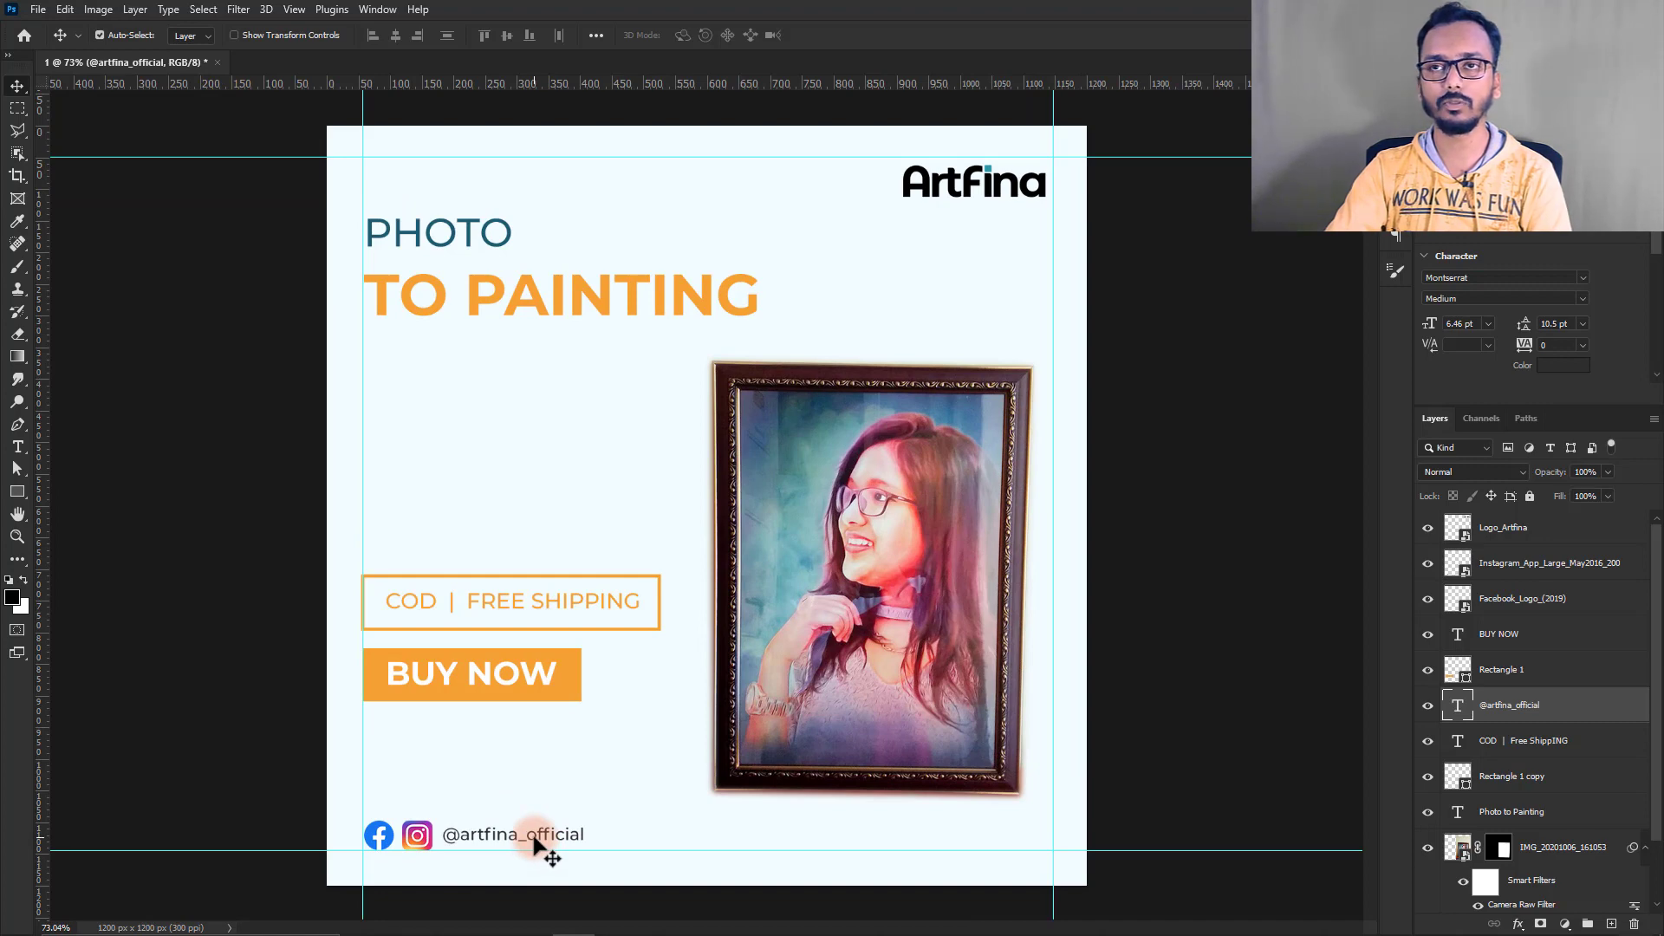
drag(533, 837, 1004, 858)
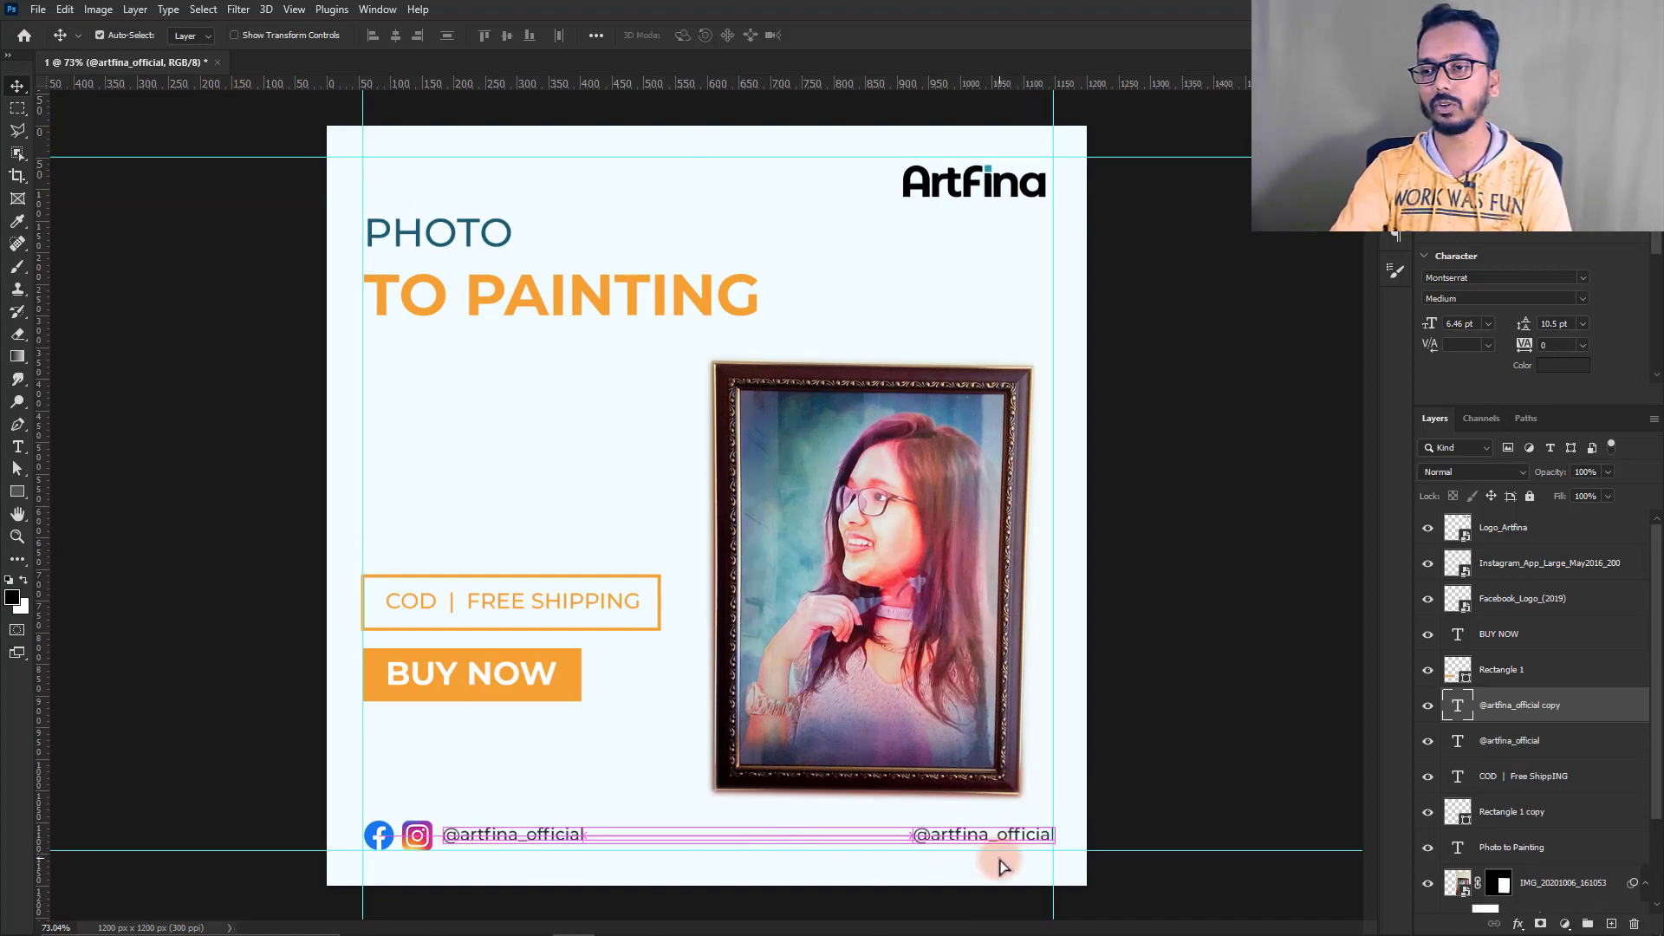
scroll(1036, 858, up, 2)
scroll(1036, 854, up, 2)
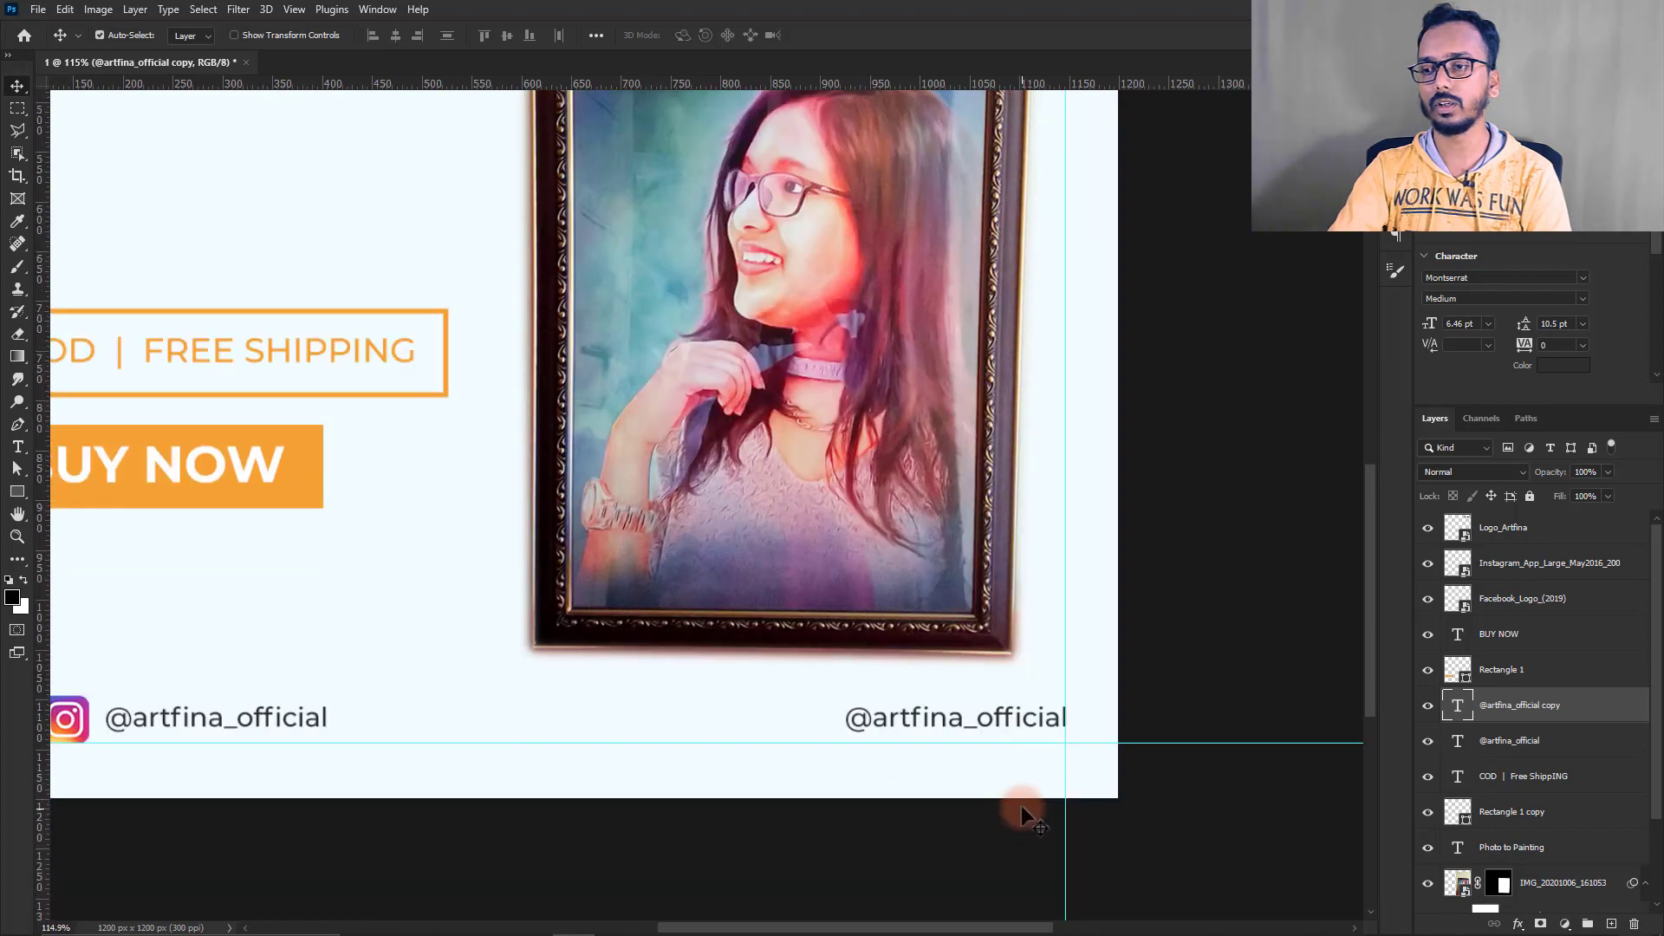
double_click(1028, 727)
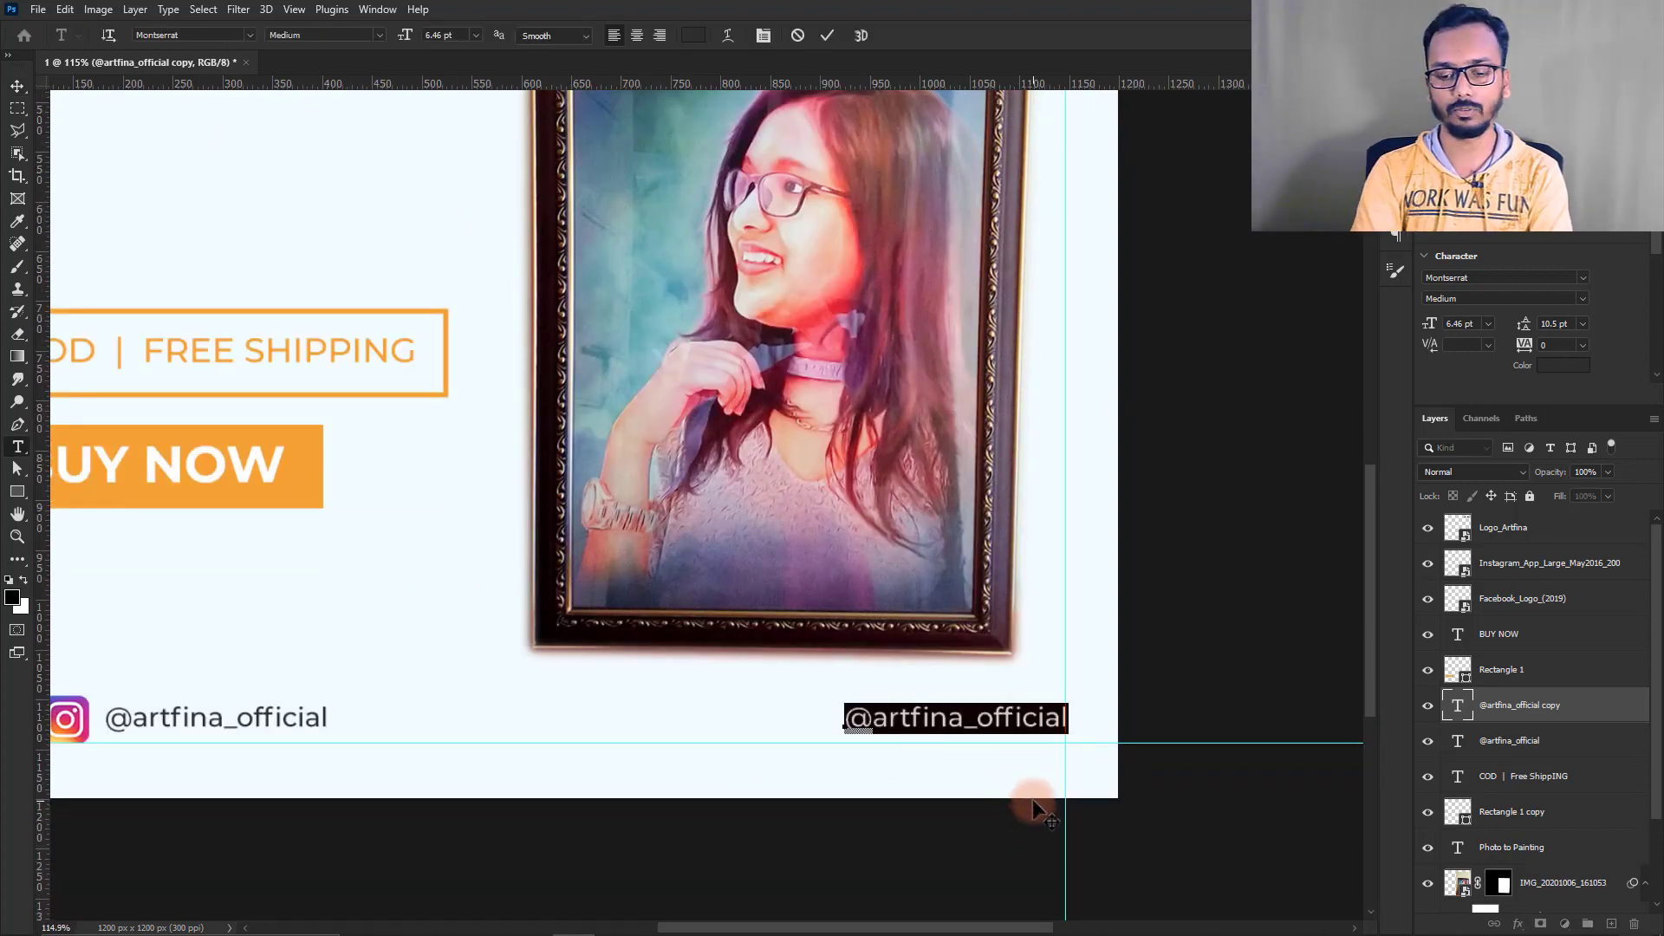
text(artfina.)
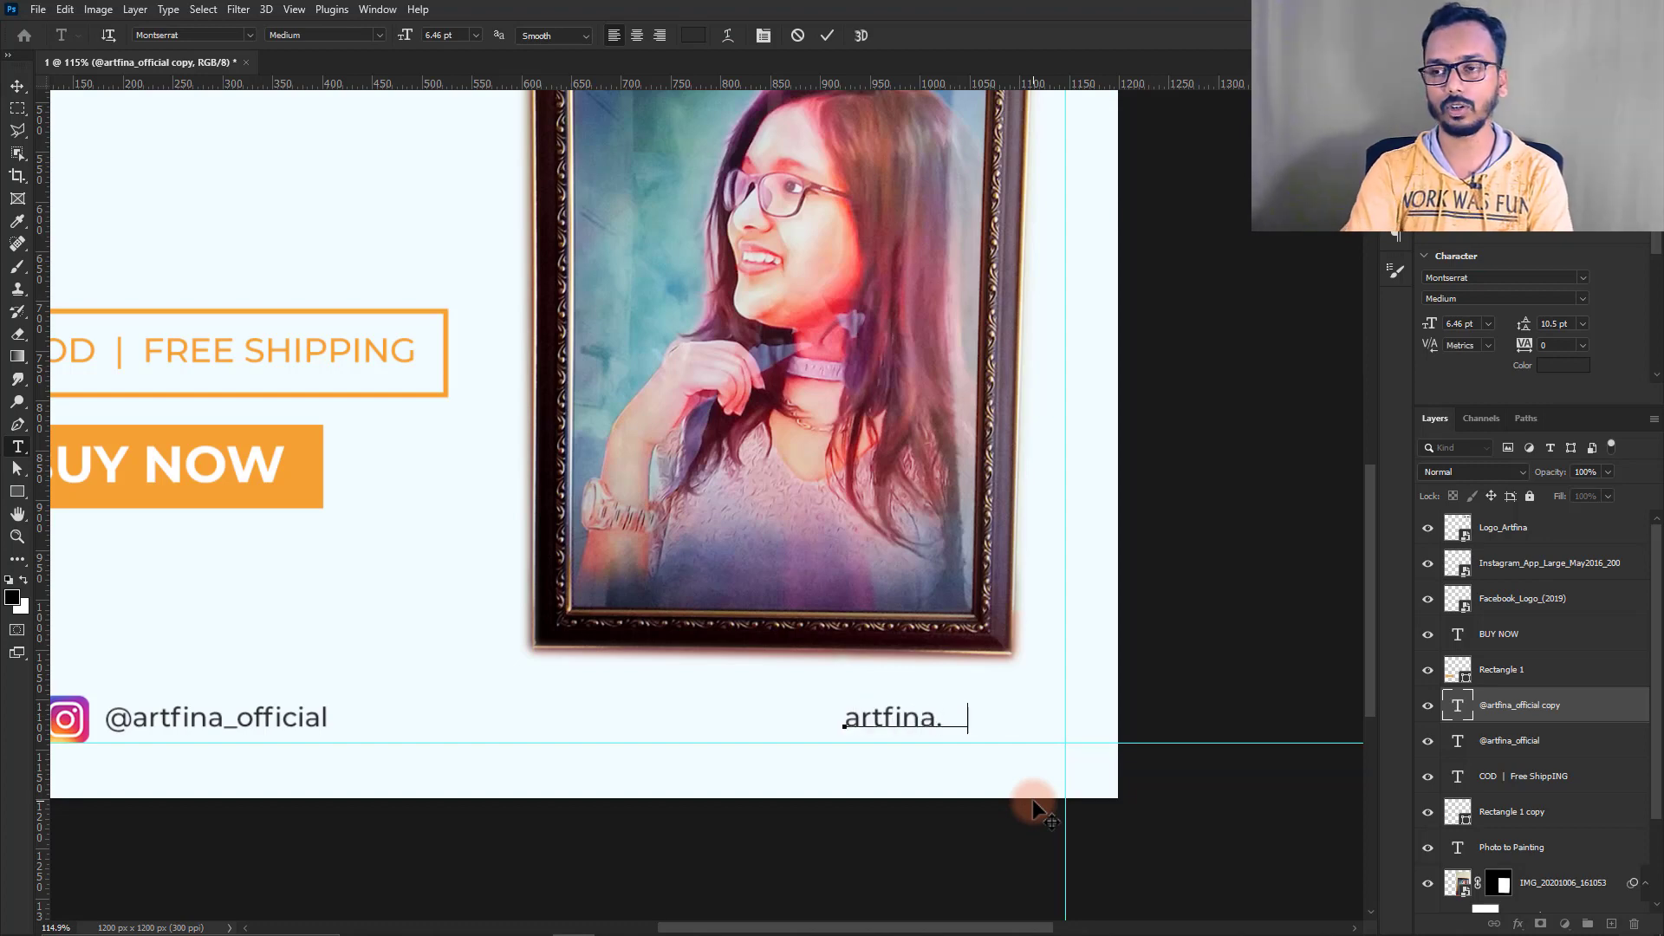
text(in)
key(ctrl+a)
click(17, 86)
drag(917, 743, 1030, 733)
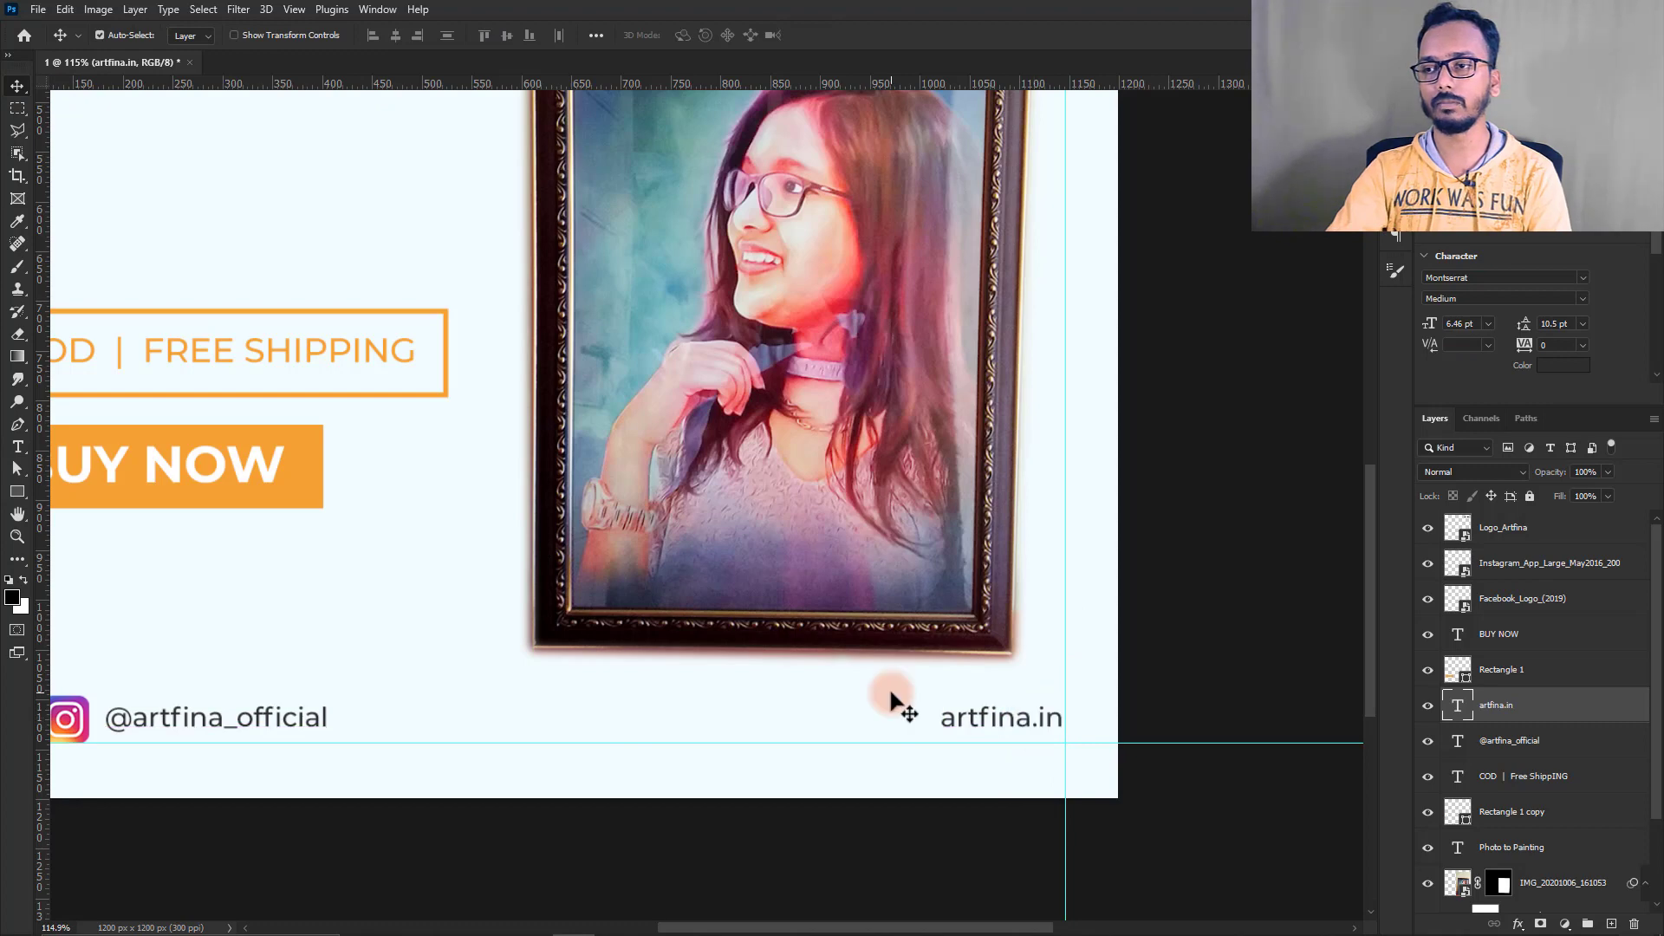
key(ctrl+0)
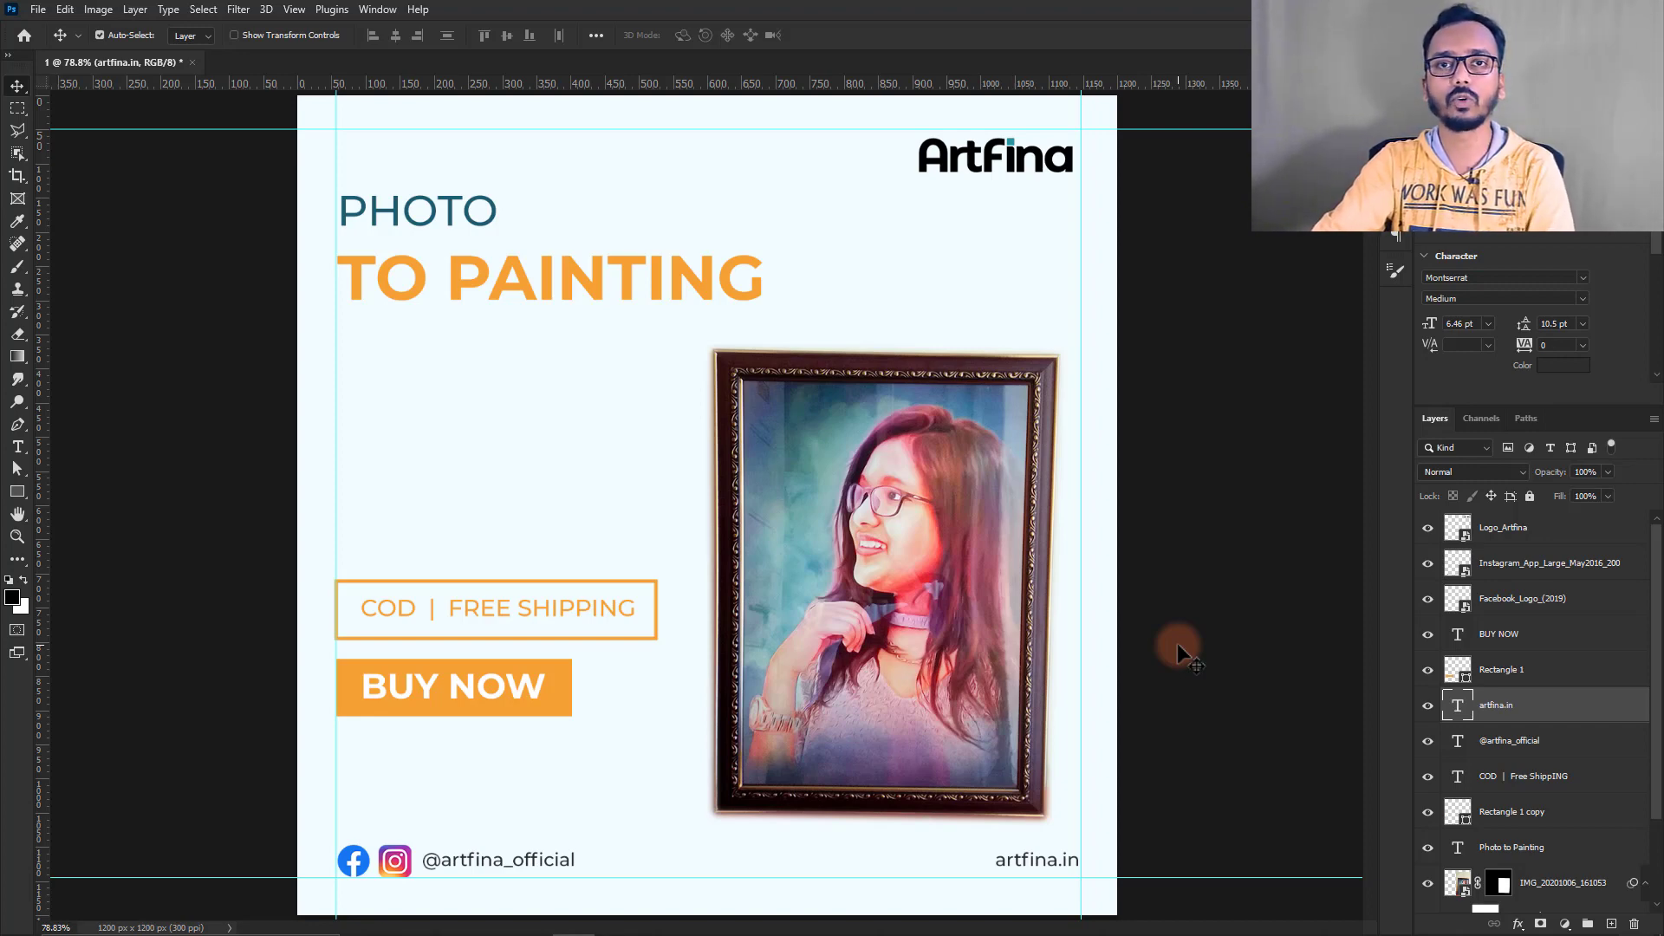
Step: Draw a straight pen-shape line under the TO PAINTING heading from the left margin
click(19, 431)
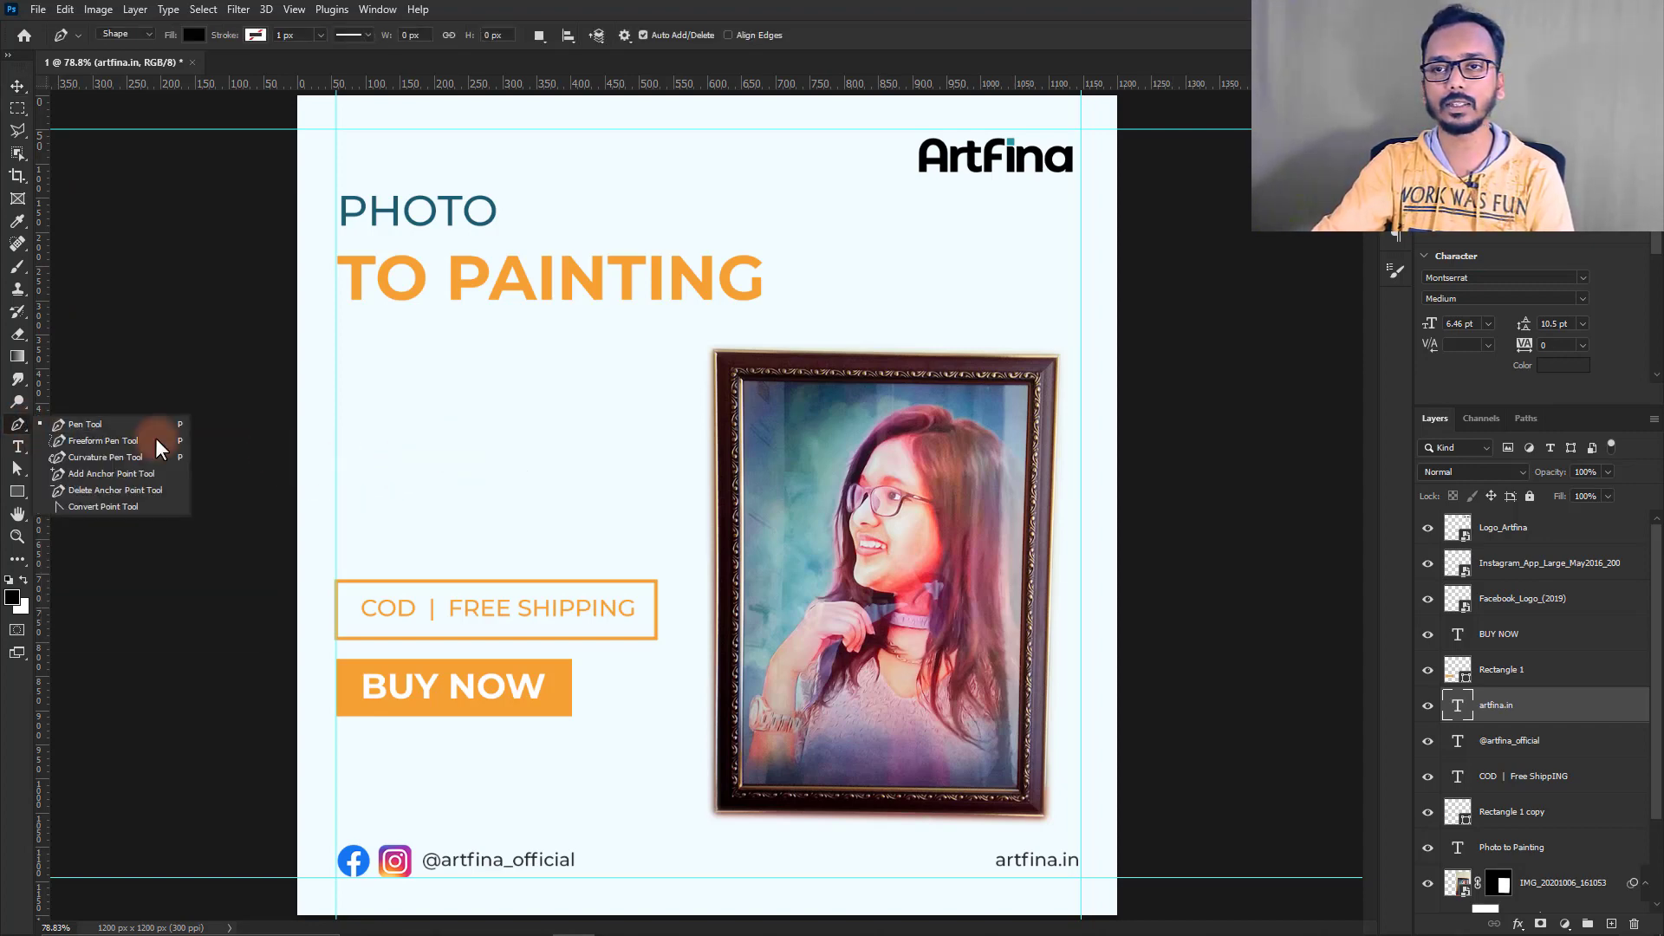
click(189, 446)
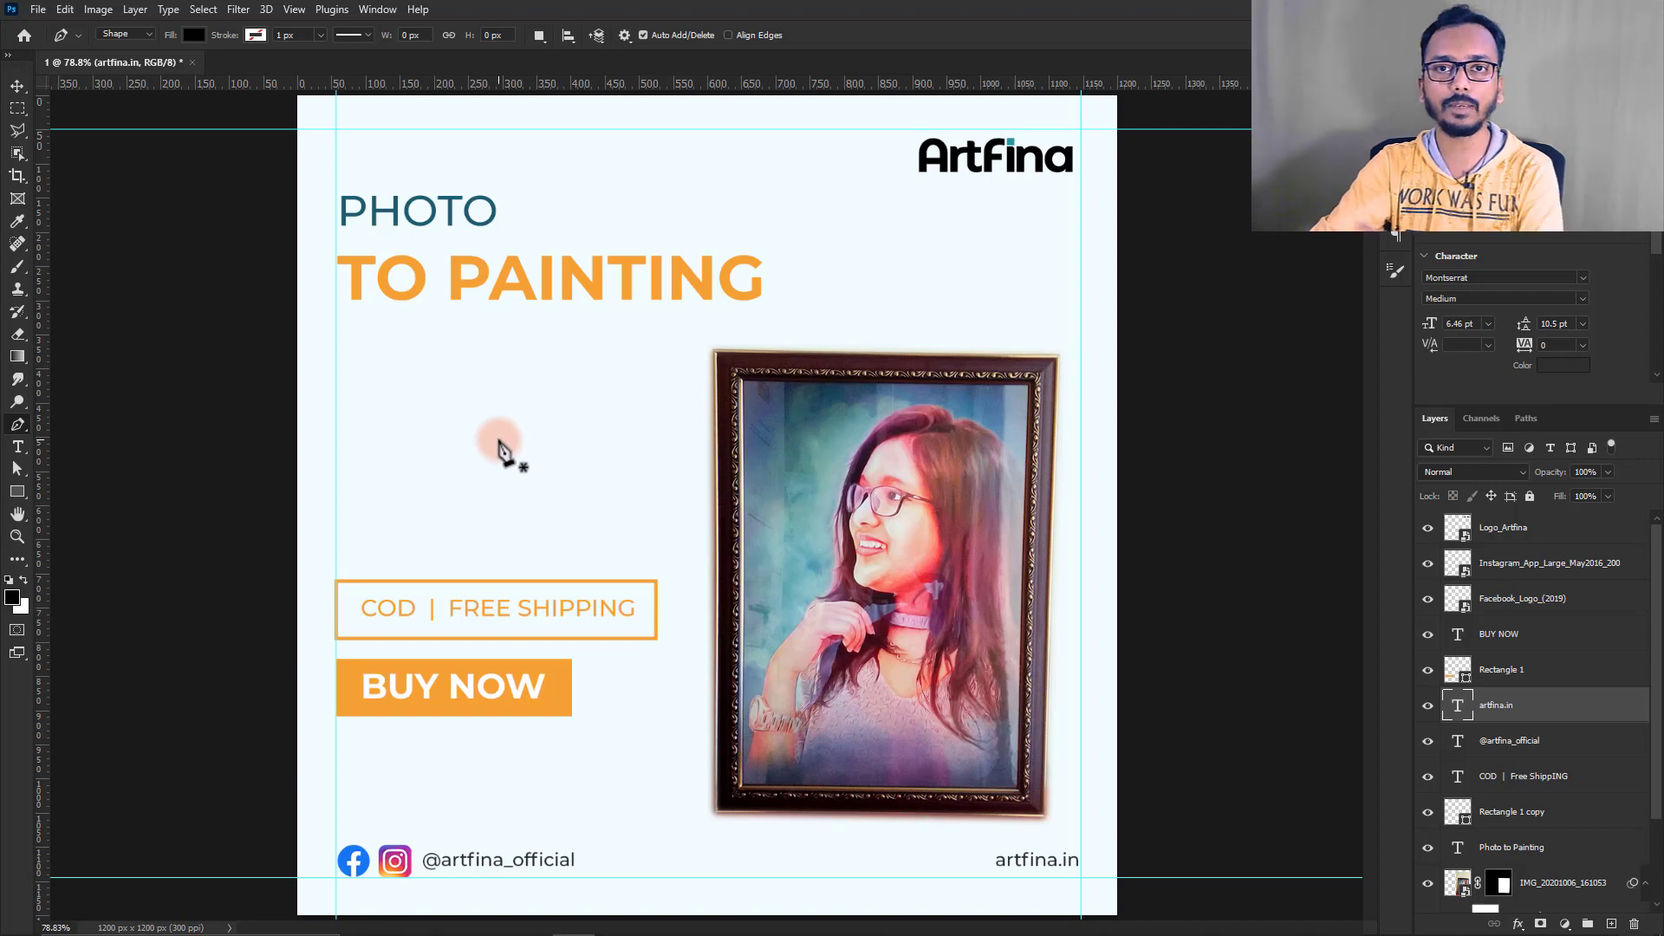
click(337, 329)
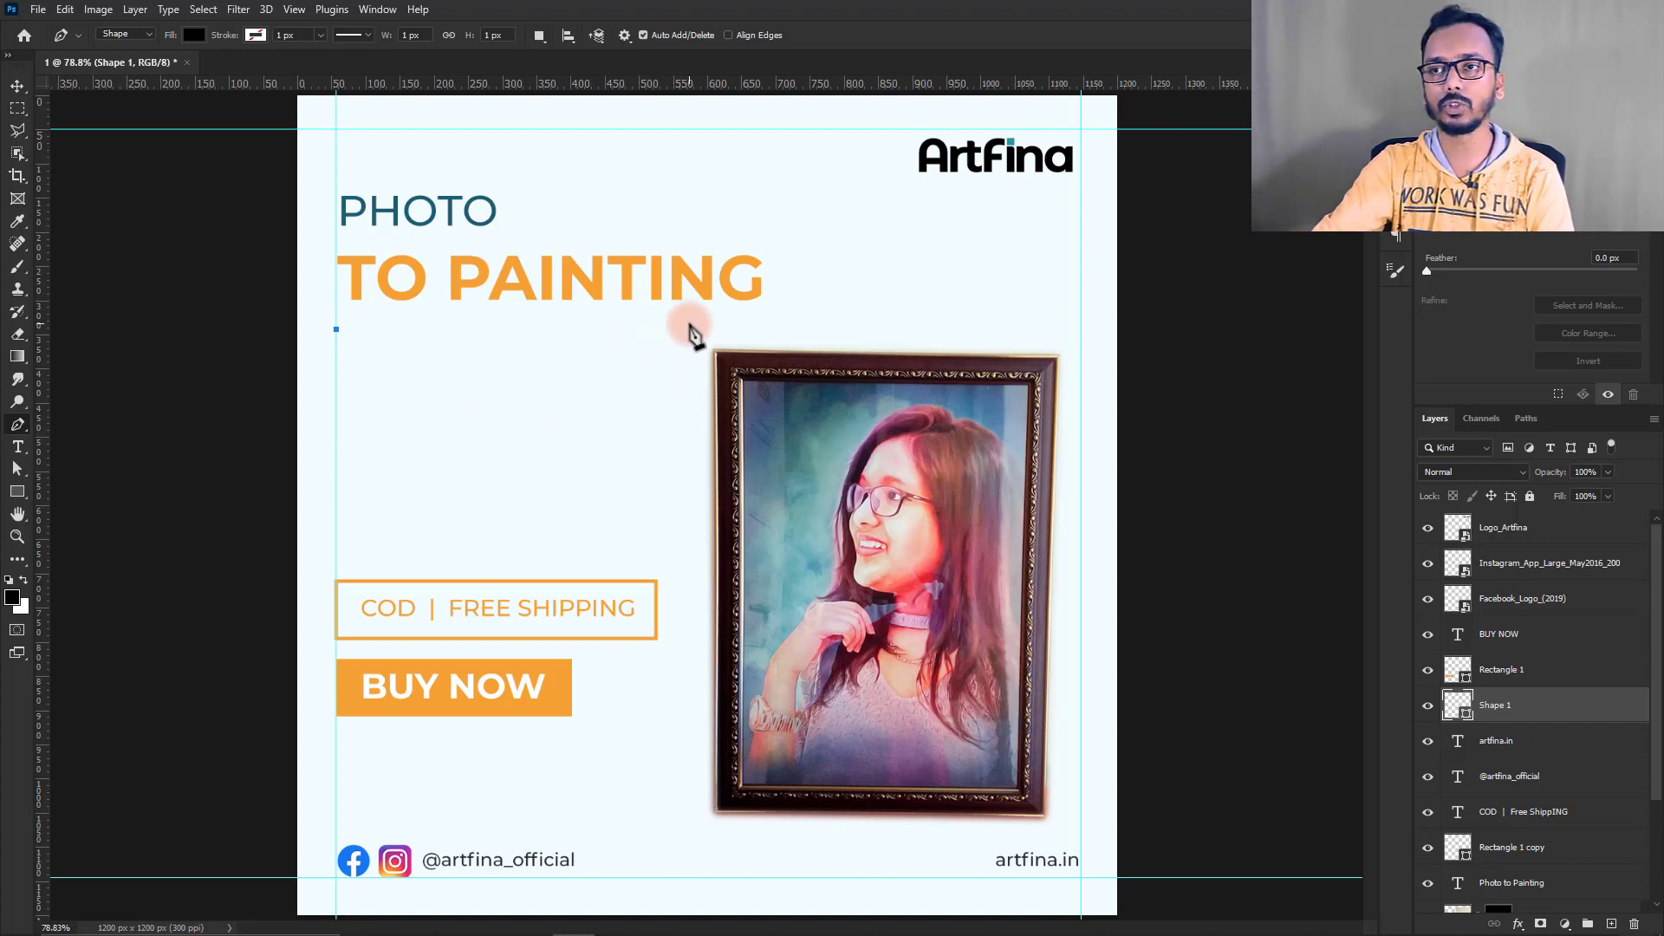
click(690, 330)
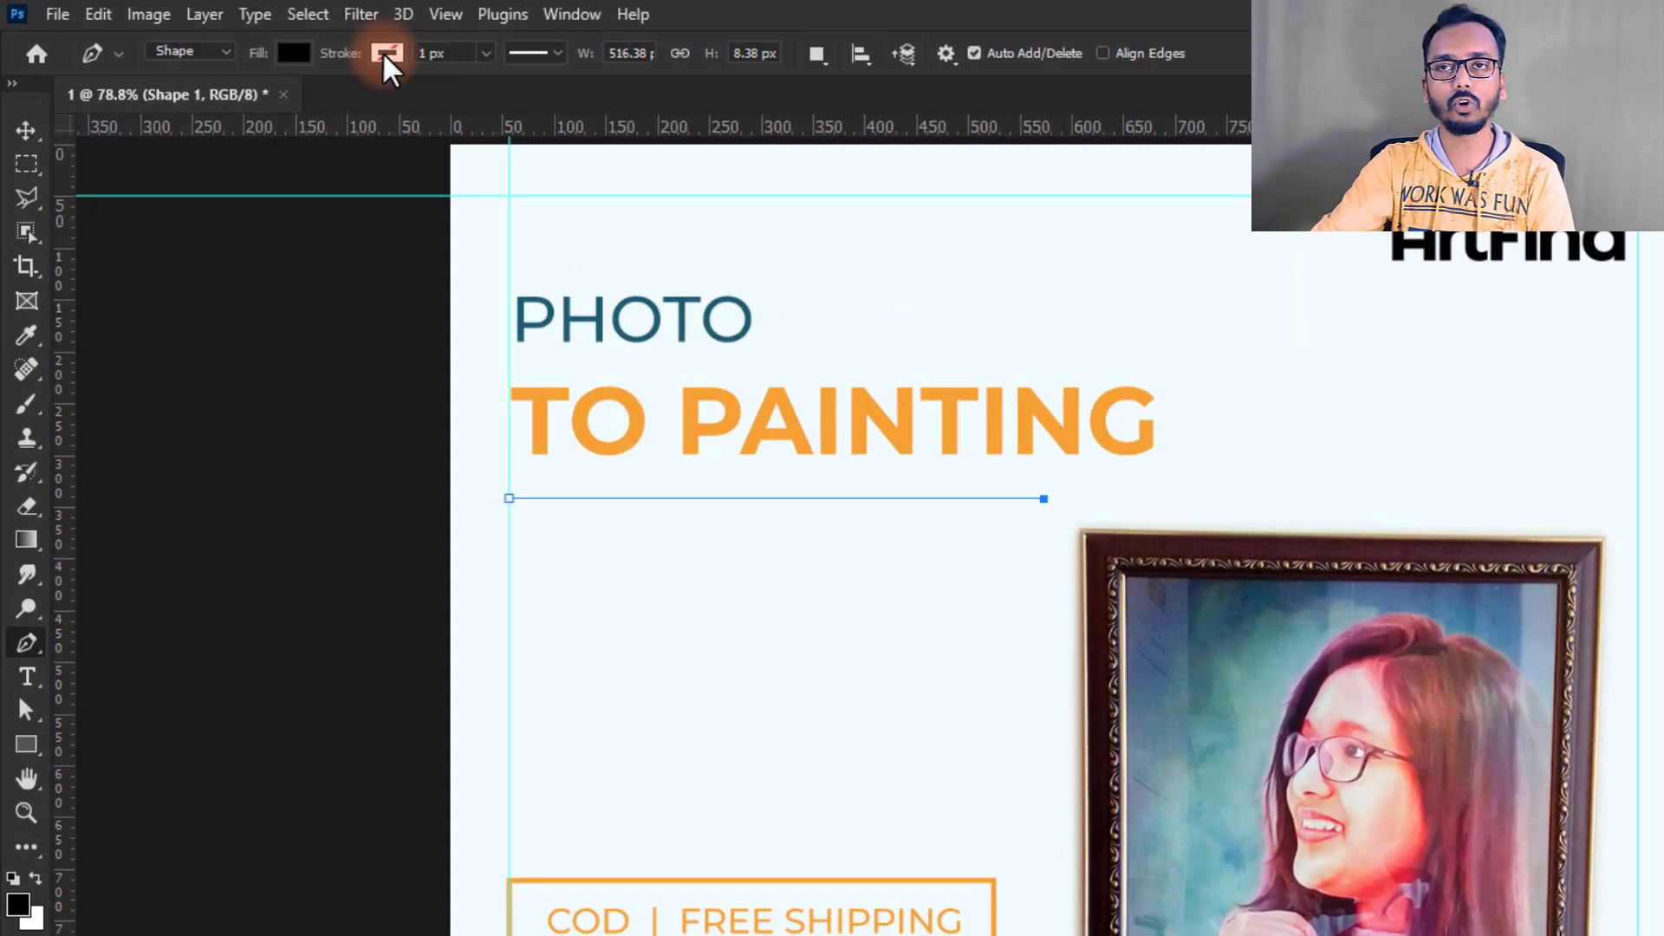
Step: Give the underline an orange stroke 5 px wide
click(253, 35)
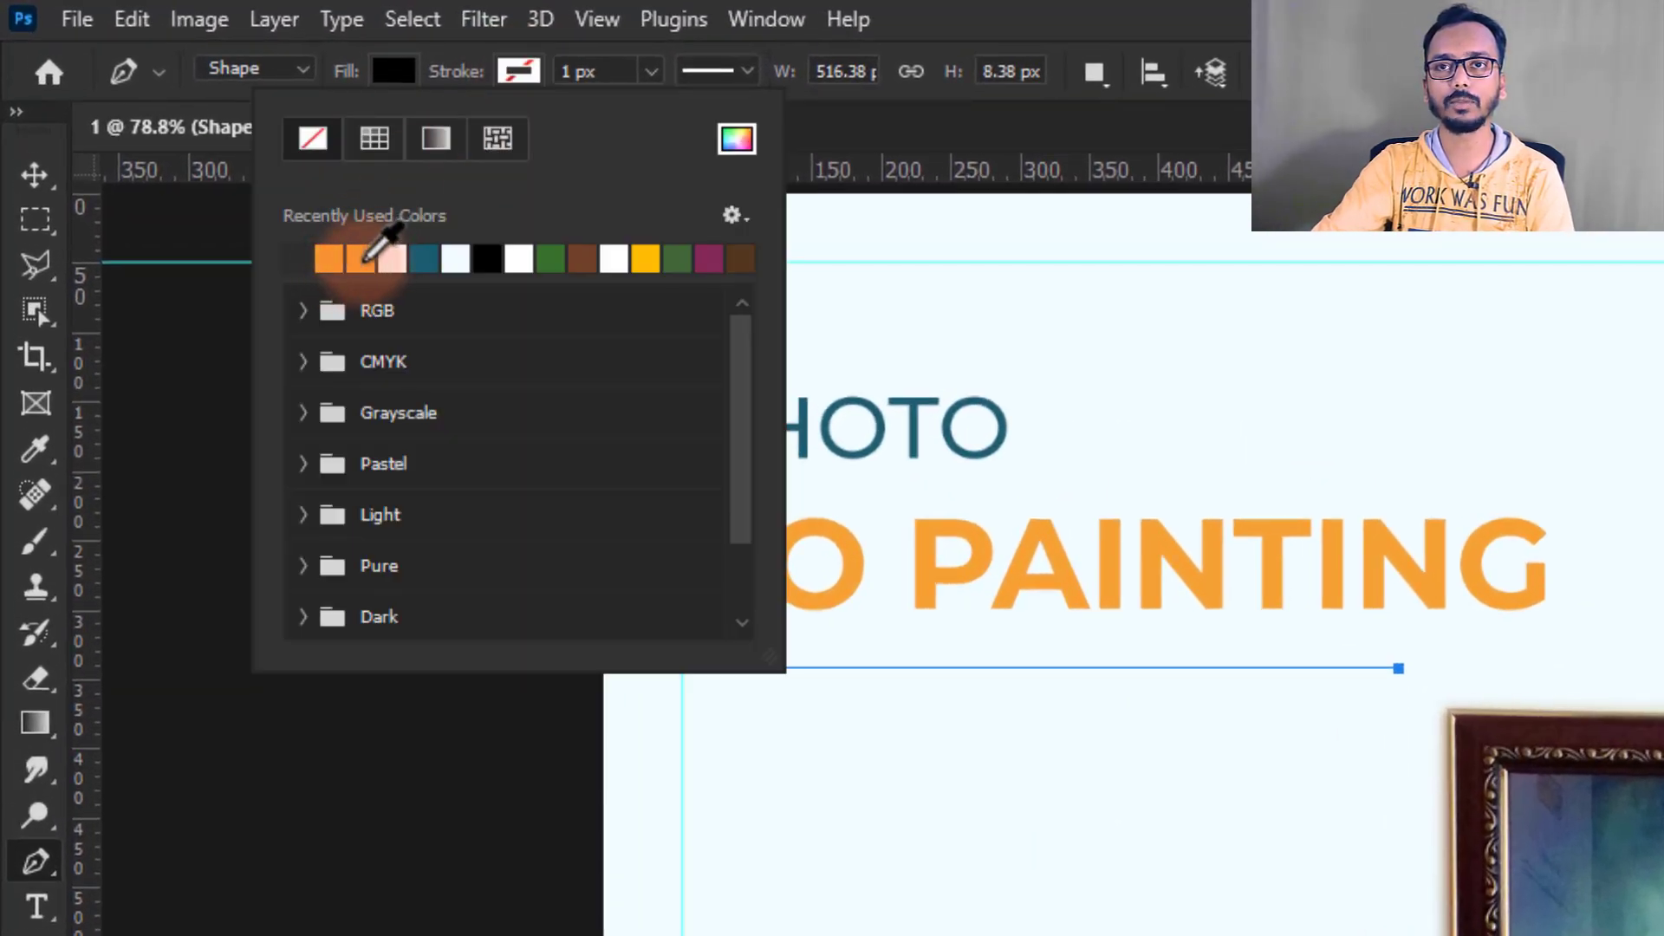
click(364, 258)
click(579, 71)
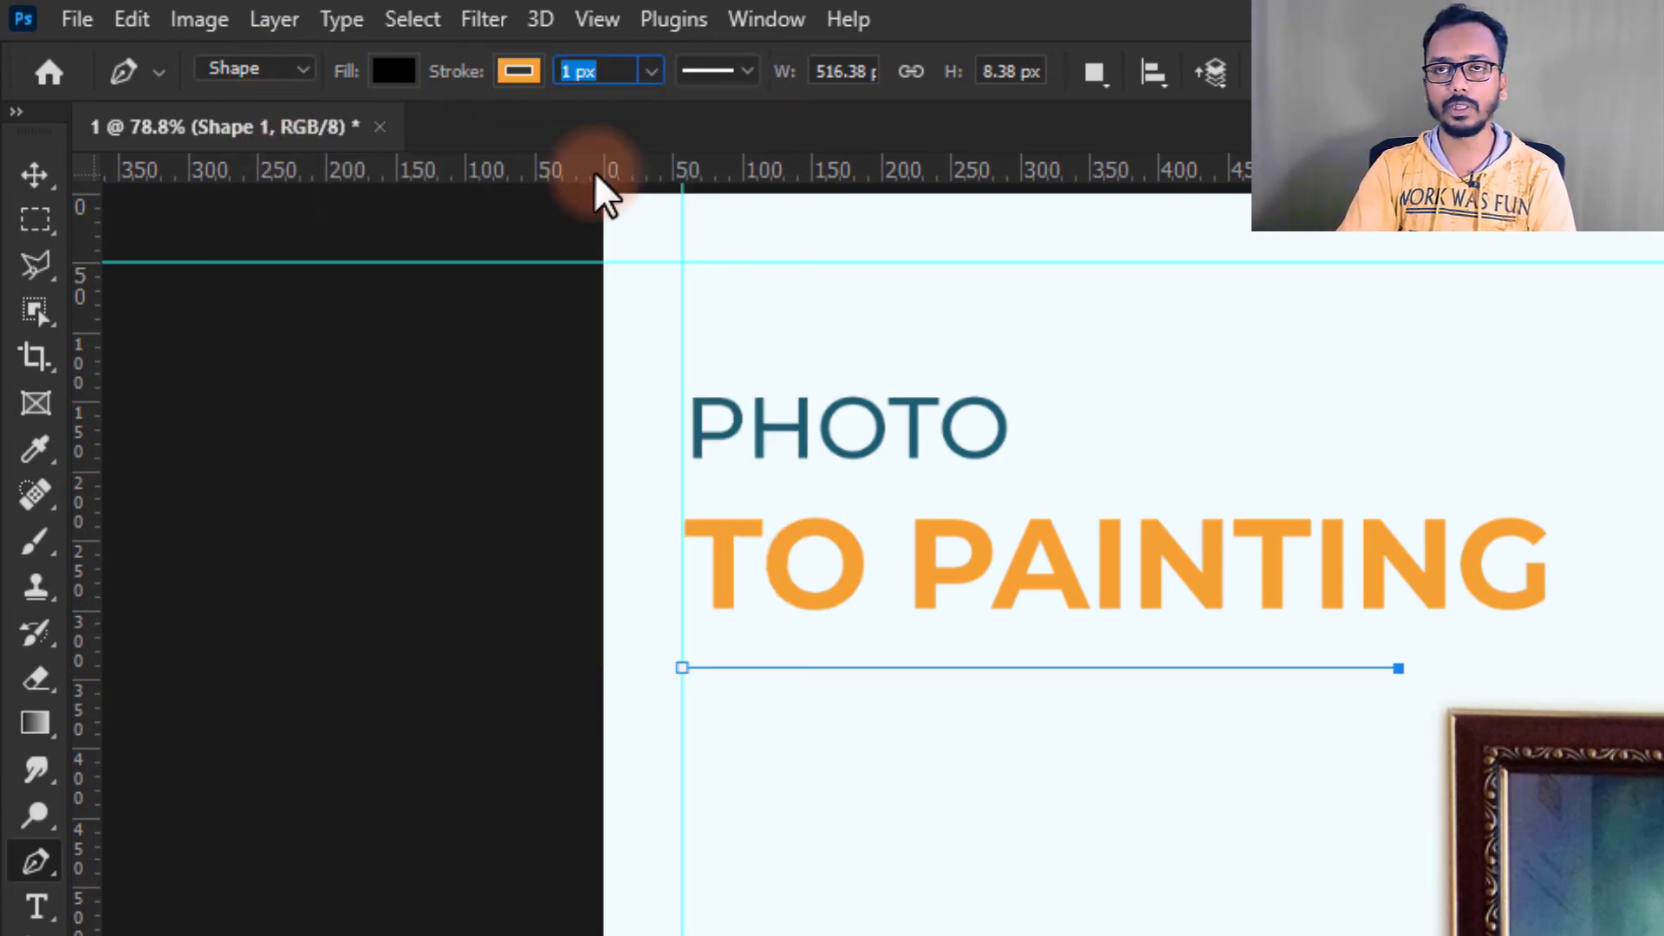
text(5)
key(Return)
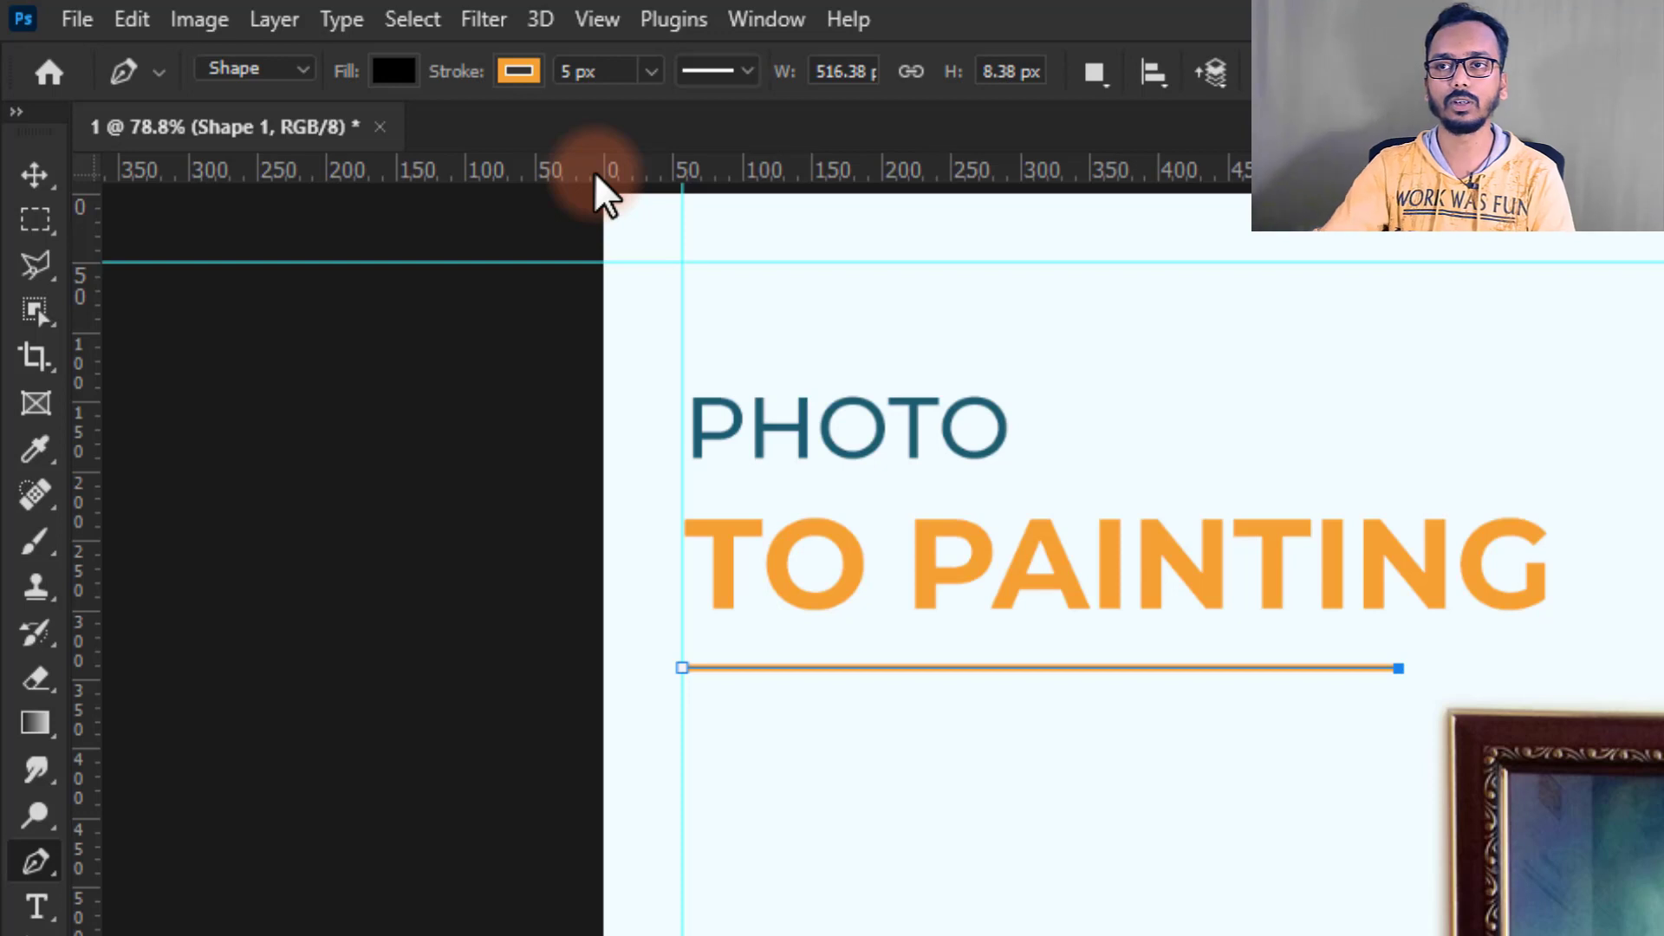
key(v)
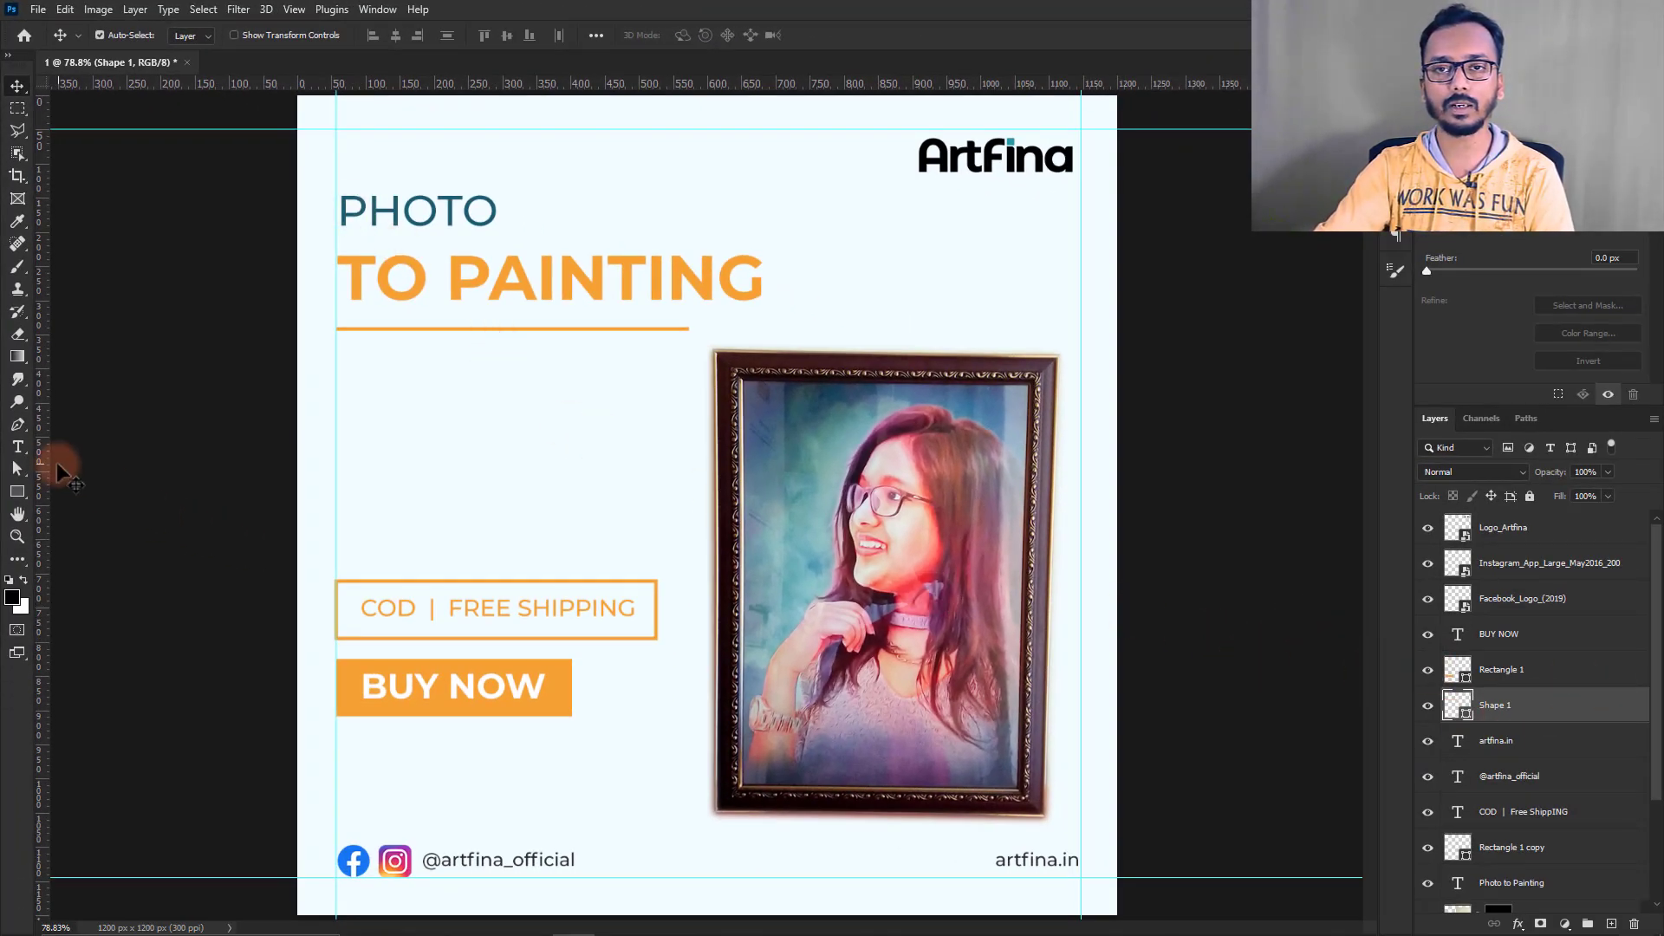
Step: Try a 15 px stroke on the underline, then revert it to the thinner width
key(p)
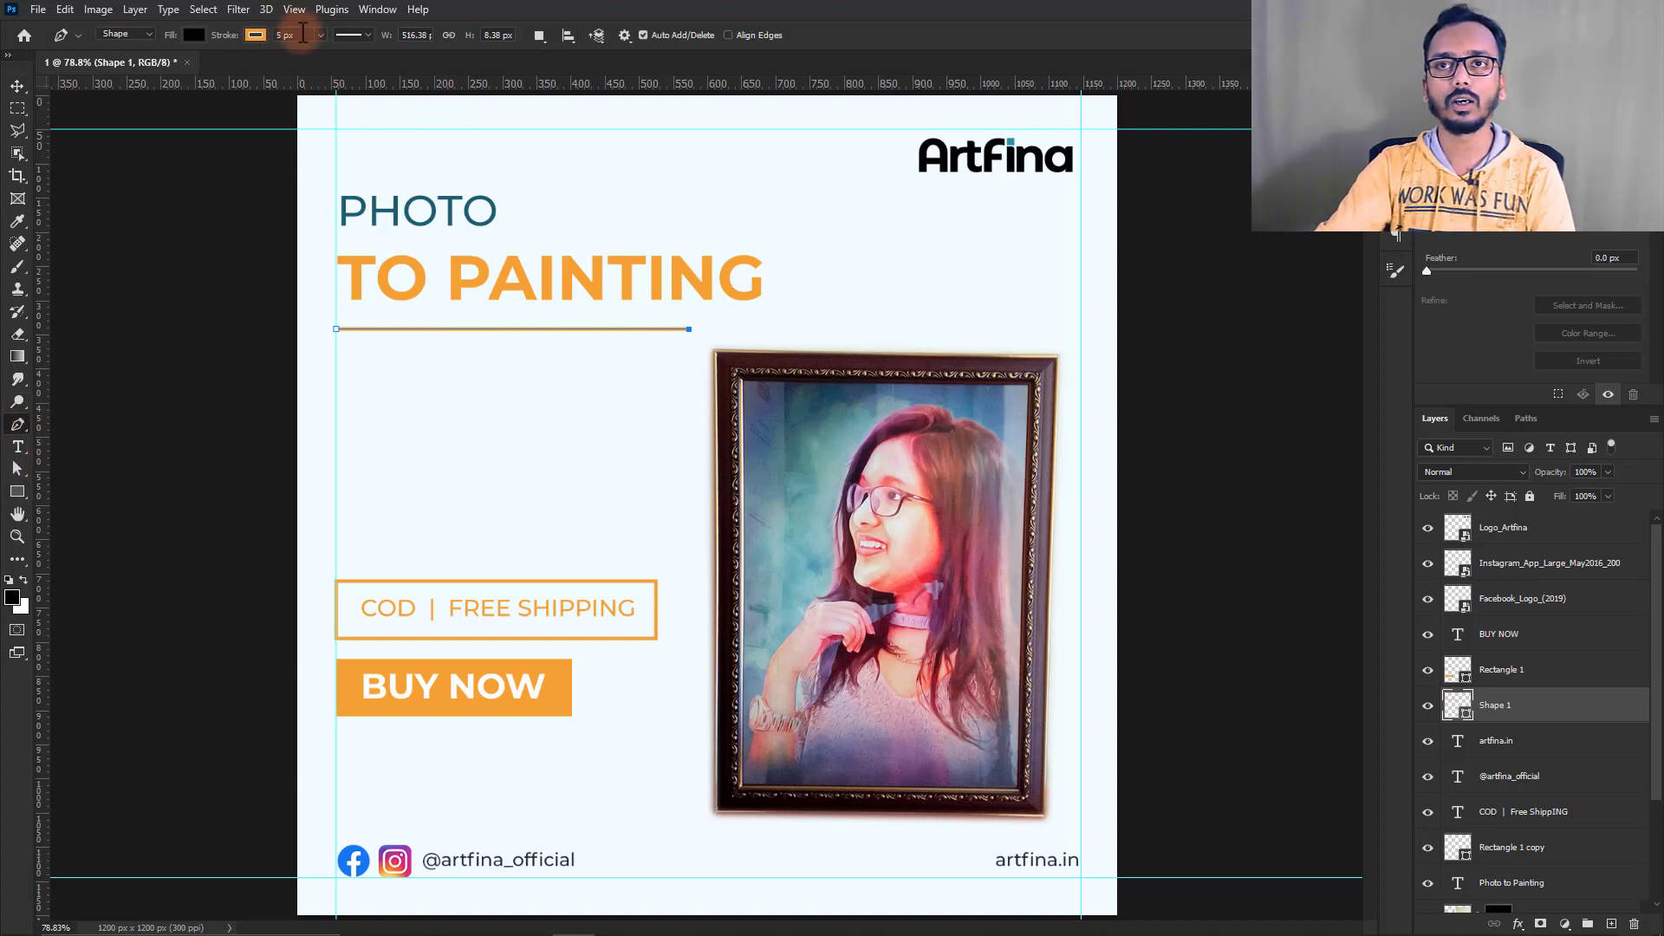
click(300, 35)
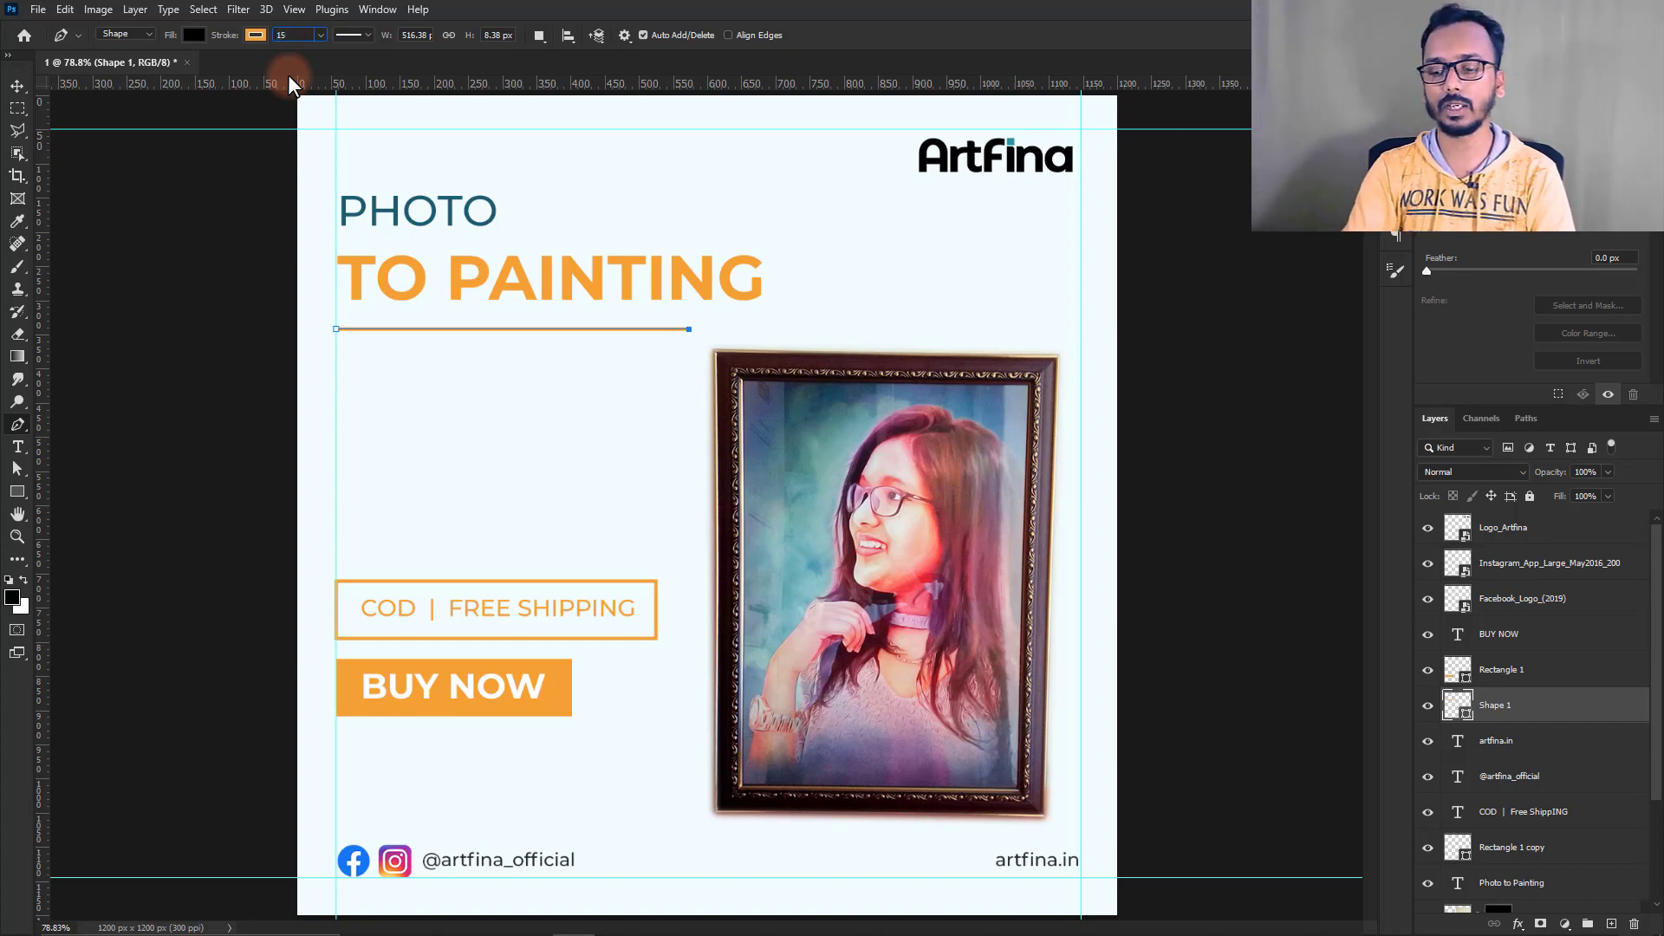
text(15)
key(Return)
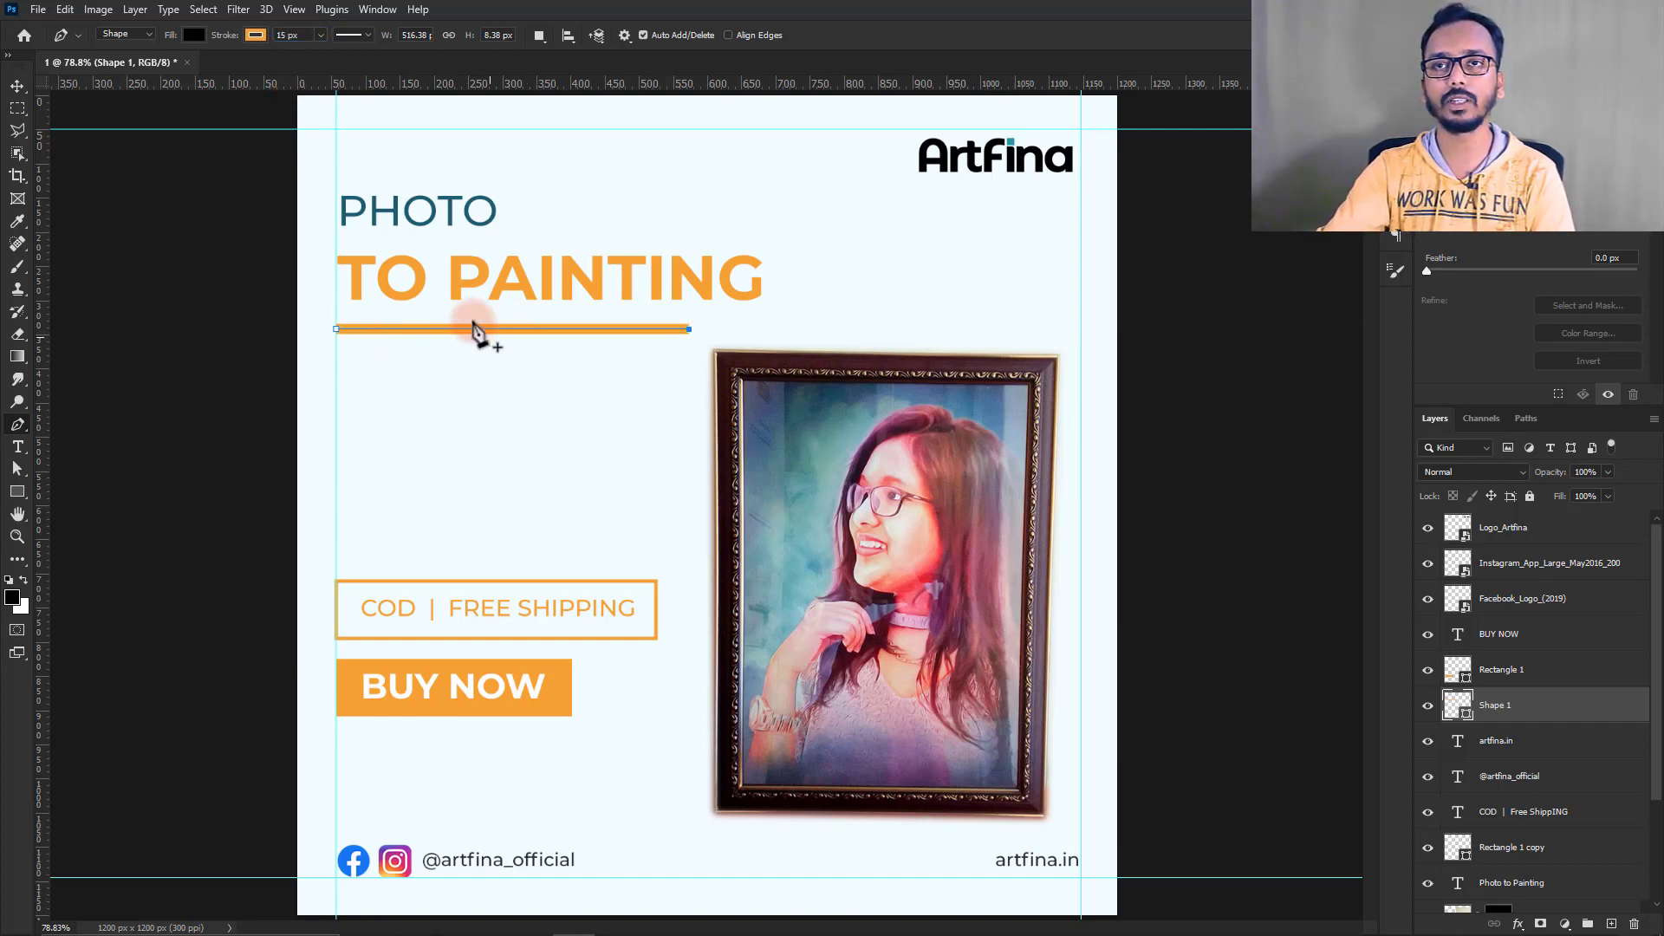
click(300, 35)
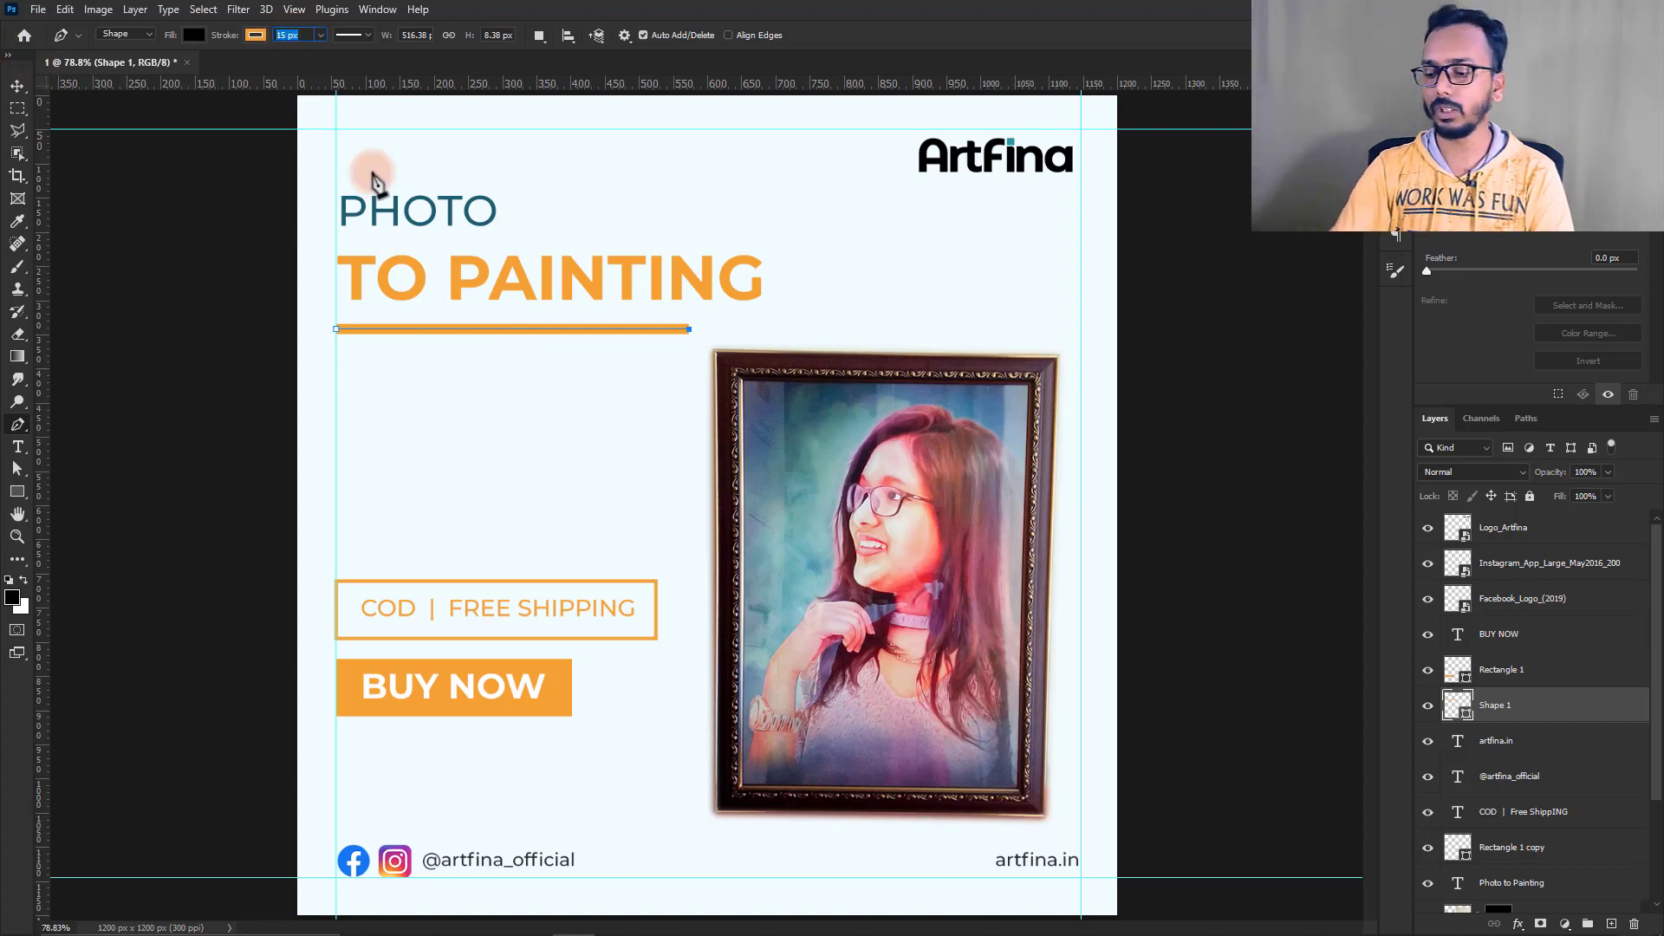
key(Return)
key(v)
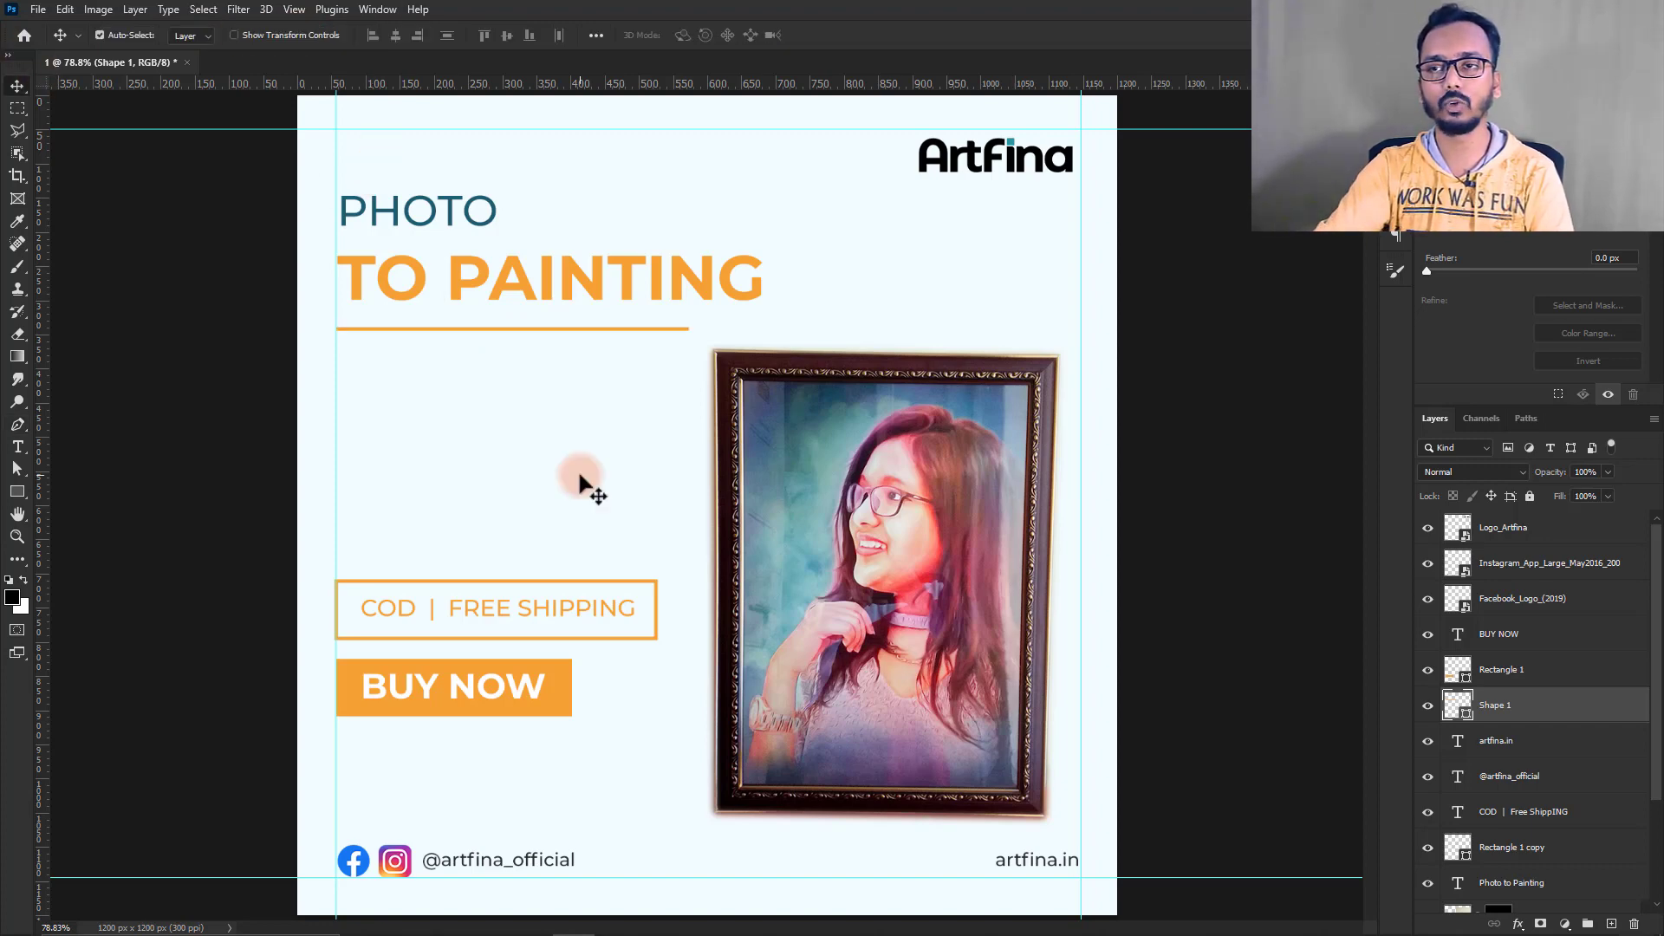
click(17, 424)
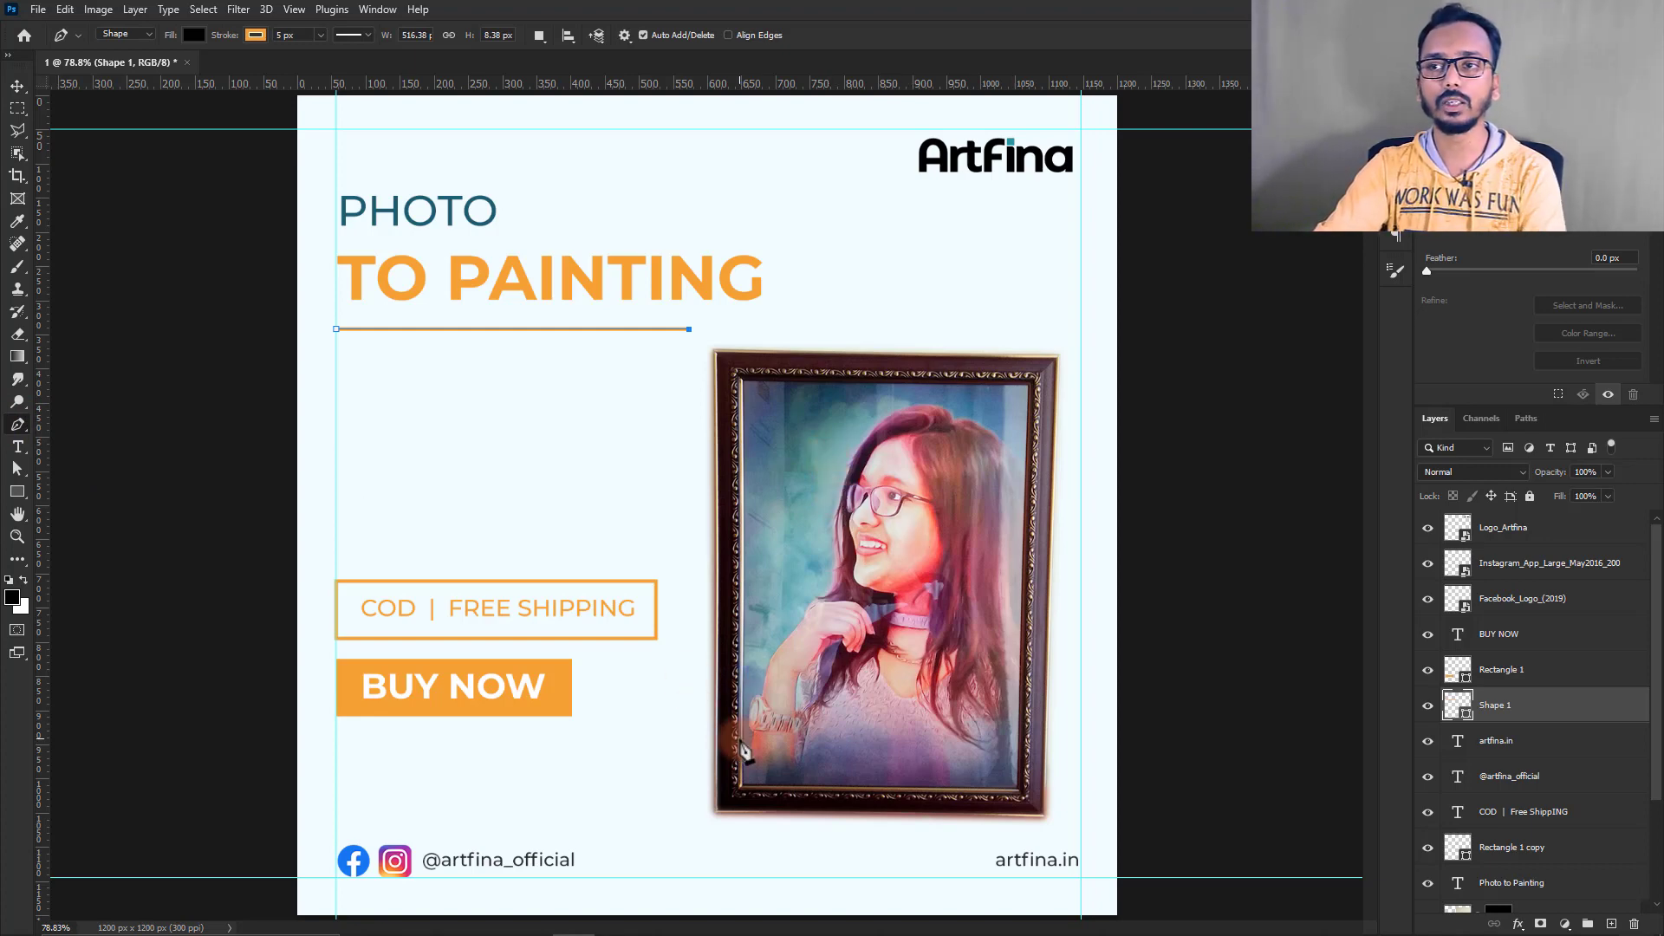
scroll(711, 706, down, 2)
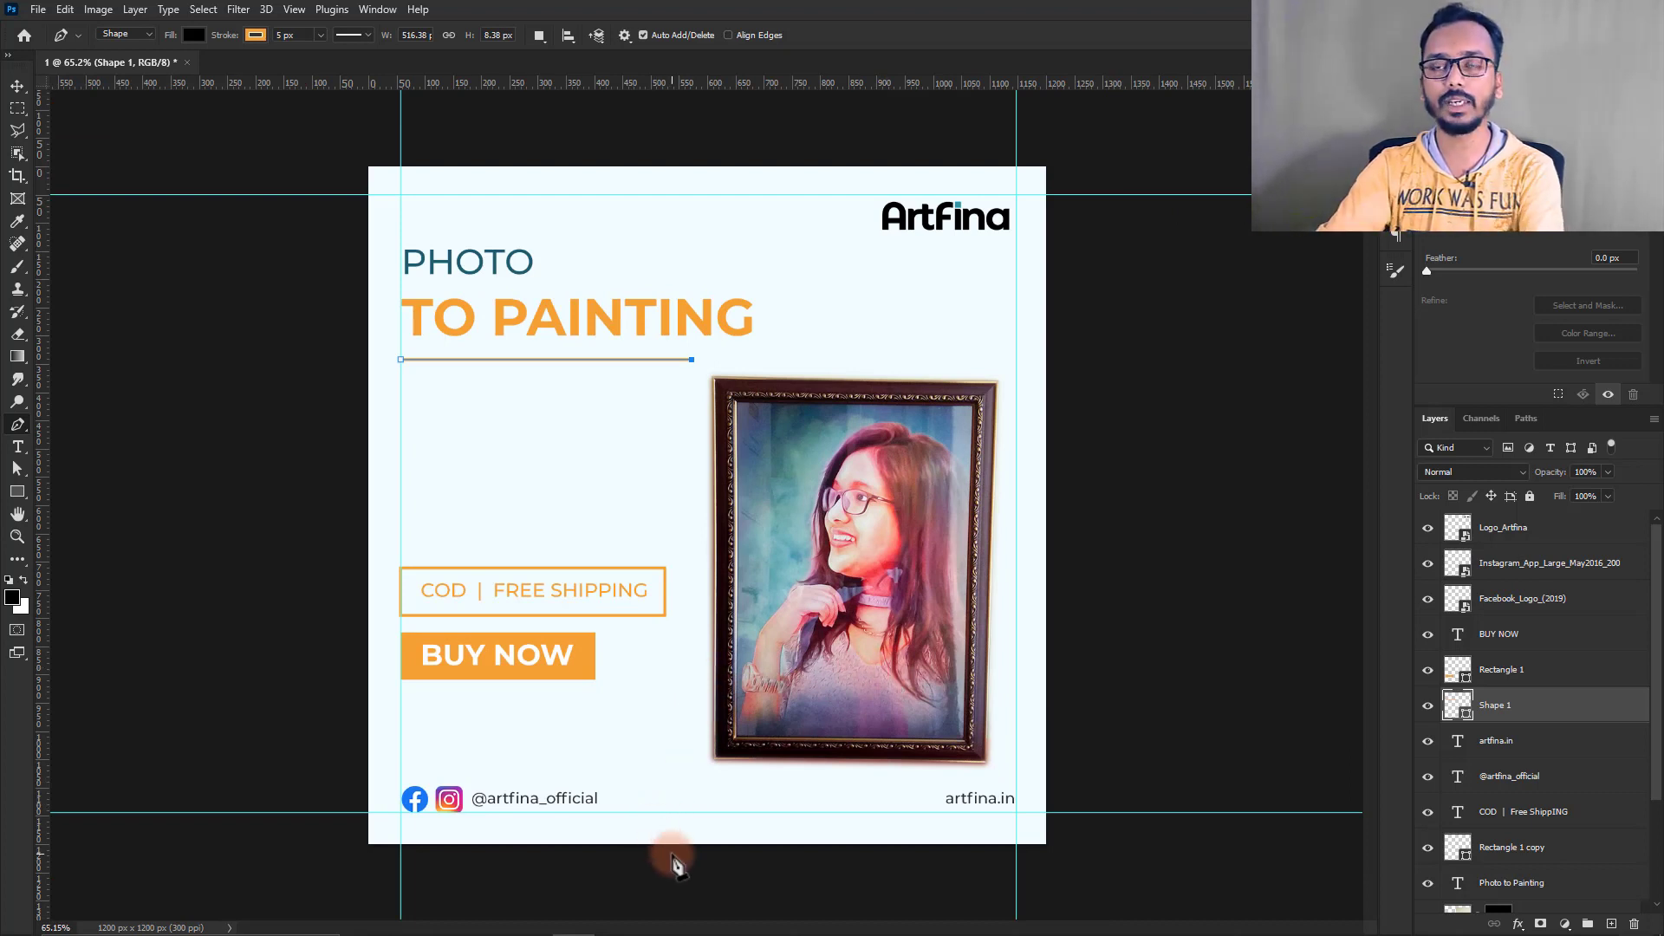
Step: Pen-draw a closed curve from lower left, sweeping up across the portrait and back below the bottom edge
key(alt+period)
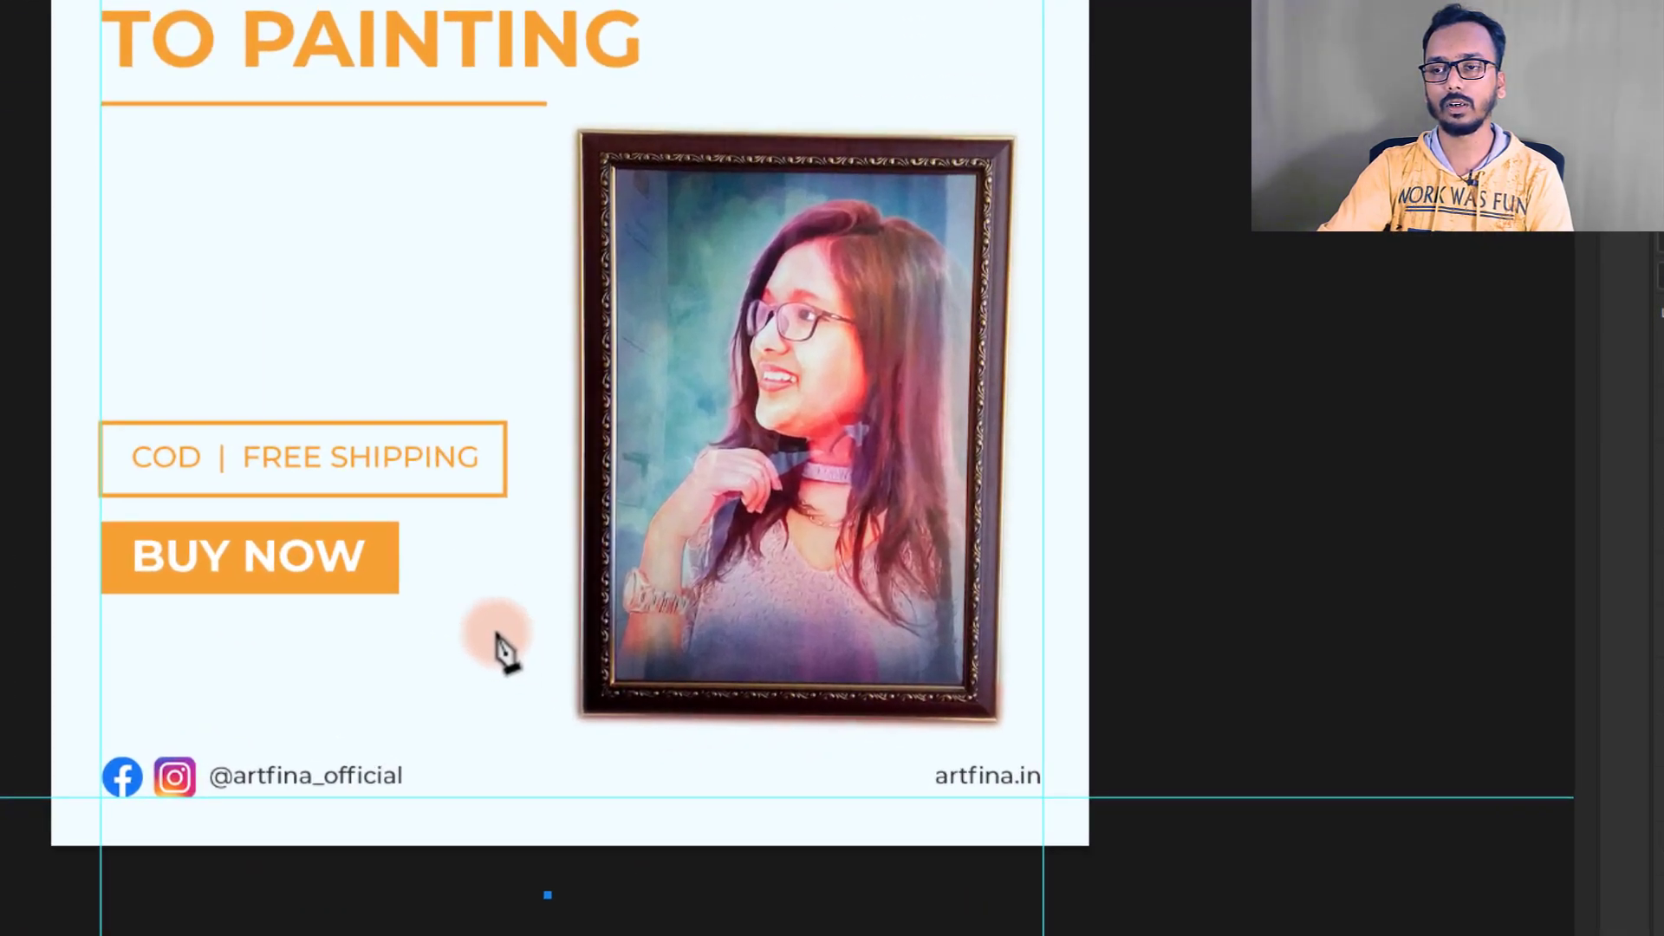
click(497, 637)
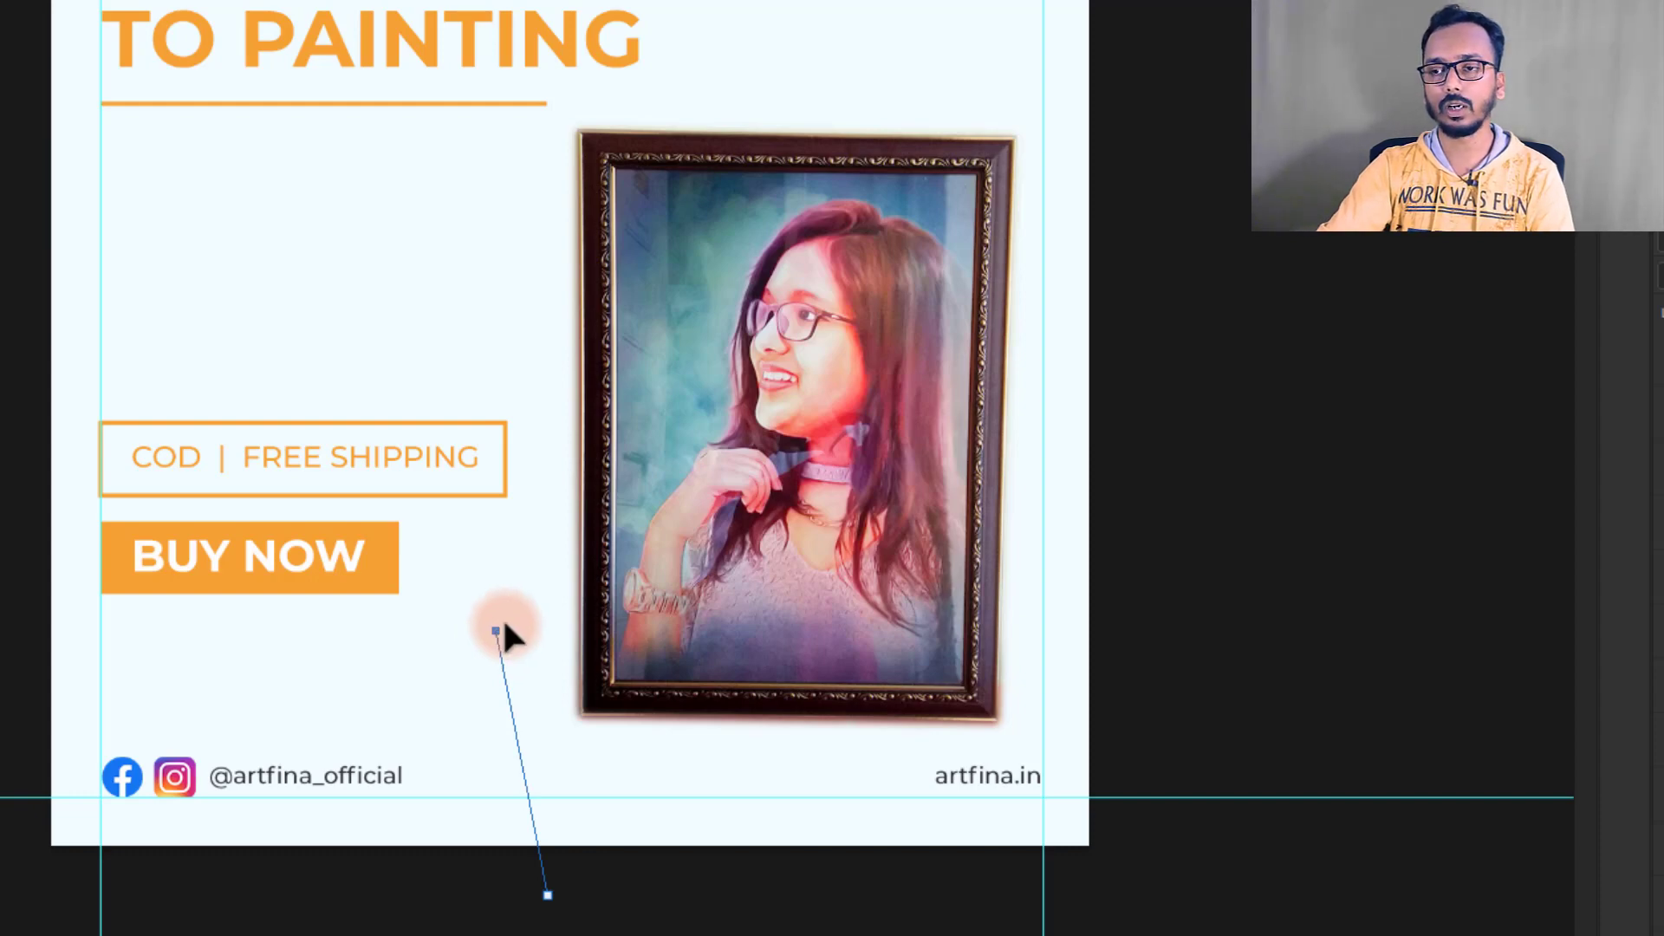
mouse_move(505, 625)
mouse_down()
mouse_move(609, 518)
mouse_move(596, 500)
mouse_move(555, 553)
mouse_move(392, 655)
mouse_move(364, 652)
mouse_move(494, 519)
mouse_move(398, 702)
mouse_move(428, 483)
mouse_move(268, 555)
mouse_move(568, 485)
mouse_move(594, 539)
mouse_move(593, 611)
mouse_move(572, 570)
mouse_up()
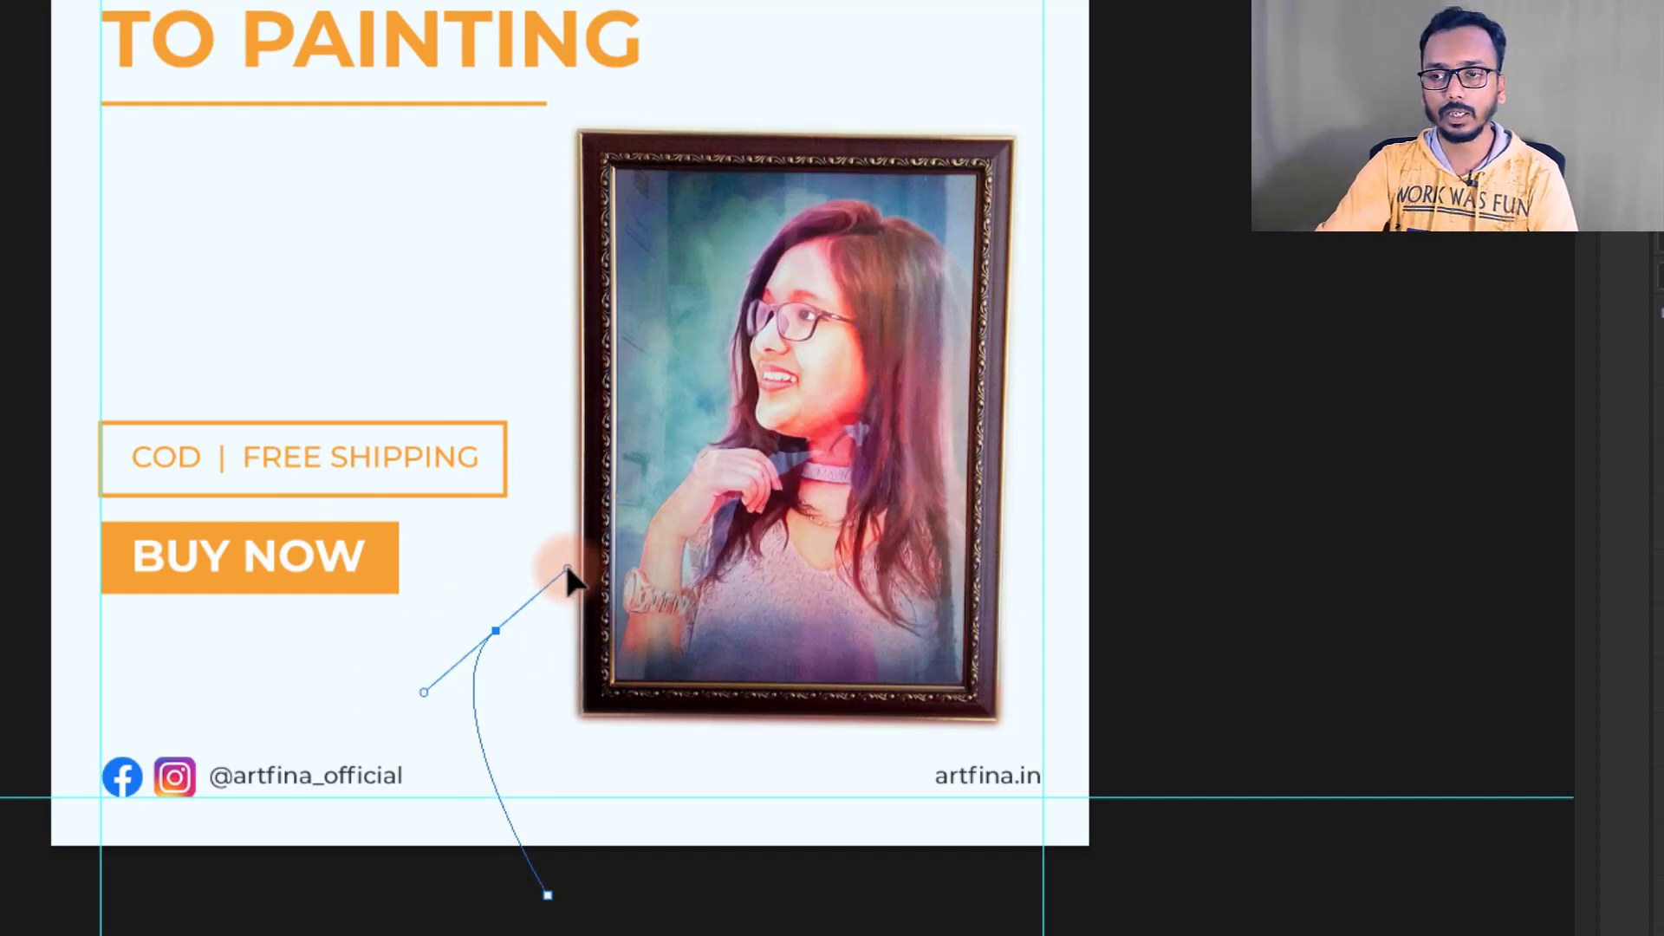
drag(572, 569, 559, 570)
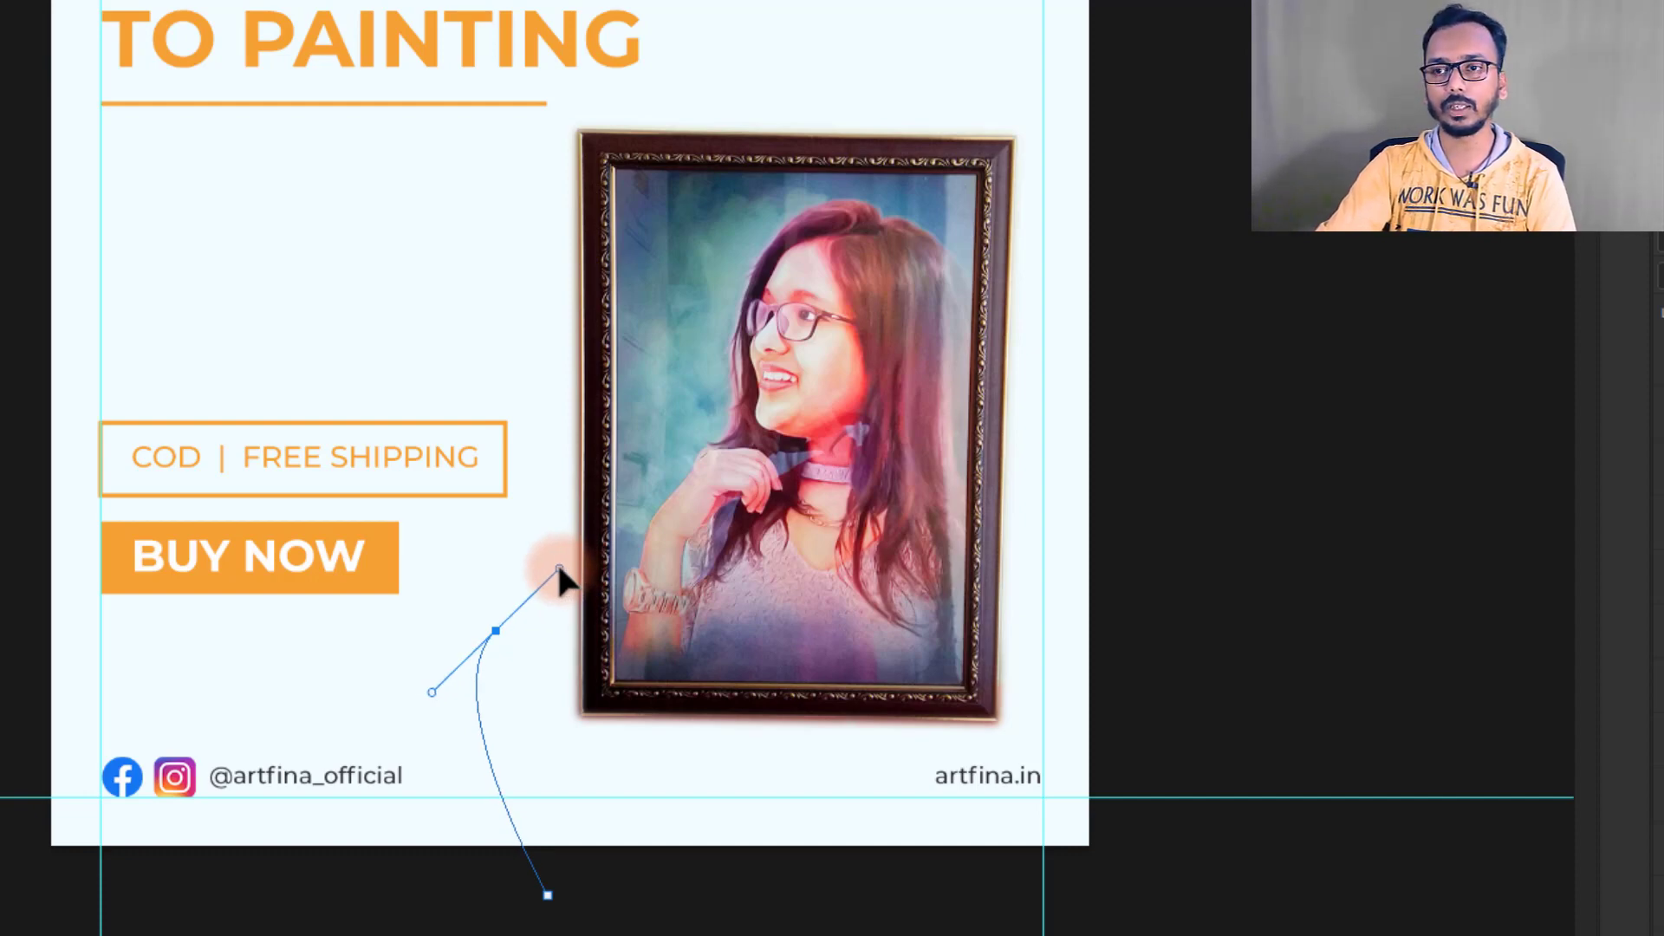
mouse_move(559, 569)
mouse_down()
mouse_move(579, 655)
mouse_move(506, 475)
mouse_move(580, 608)
mouse_move(533, 451)
mouse_move(566, 546)
mouse_move(537, 464)
mouse_move(501, 613)
mouse_move(573, 349)
mouse_move(576, 242)
mouse_move(512, 632)
mouse_move(617, 330)
mouse_move(581, 372)
mouse_move(496, 629)
mouse_up()
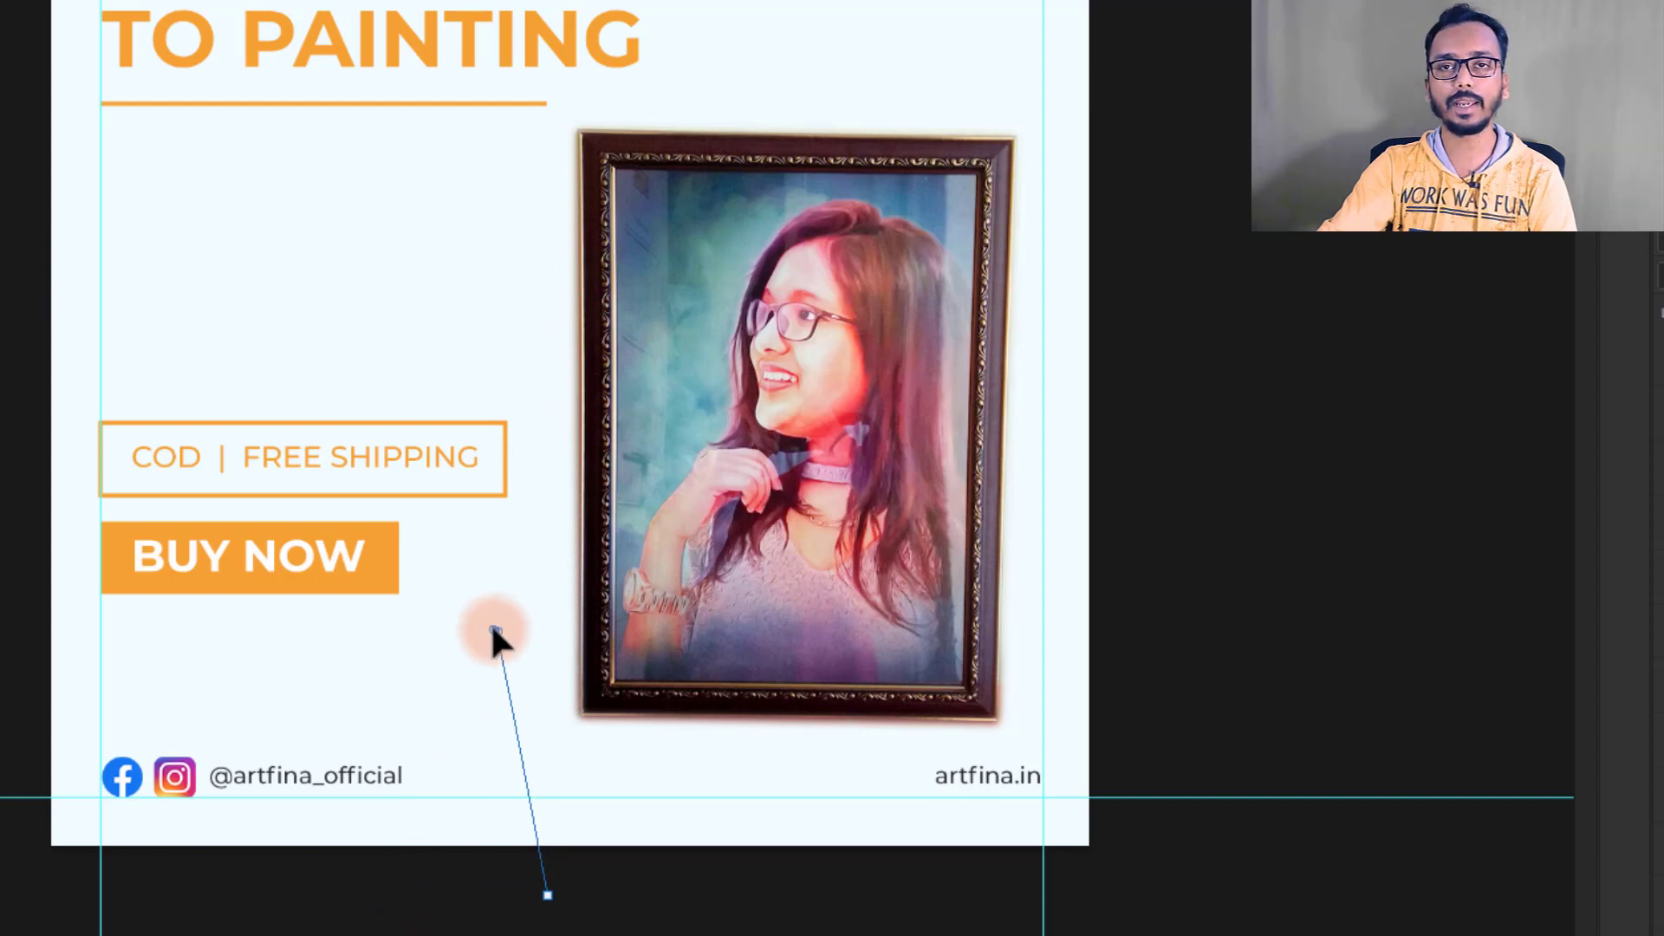
drag(492, 630, 544, 523)
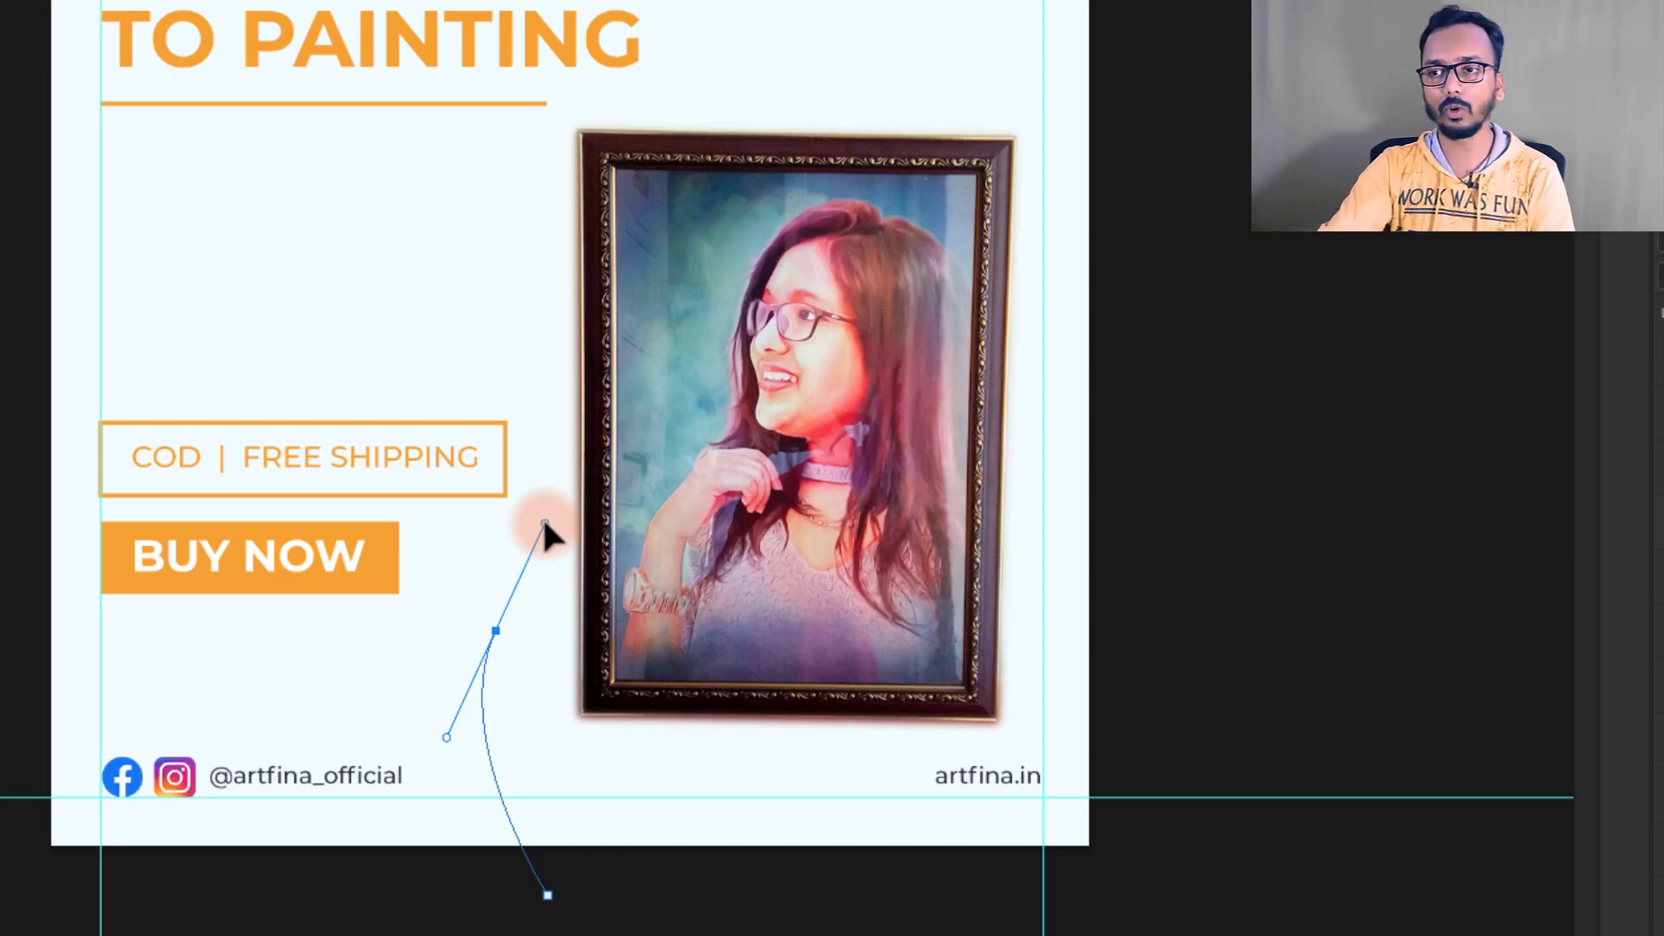
drag(544, 523, 561, 494)
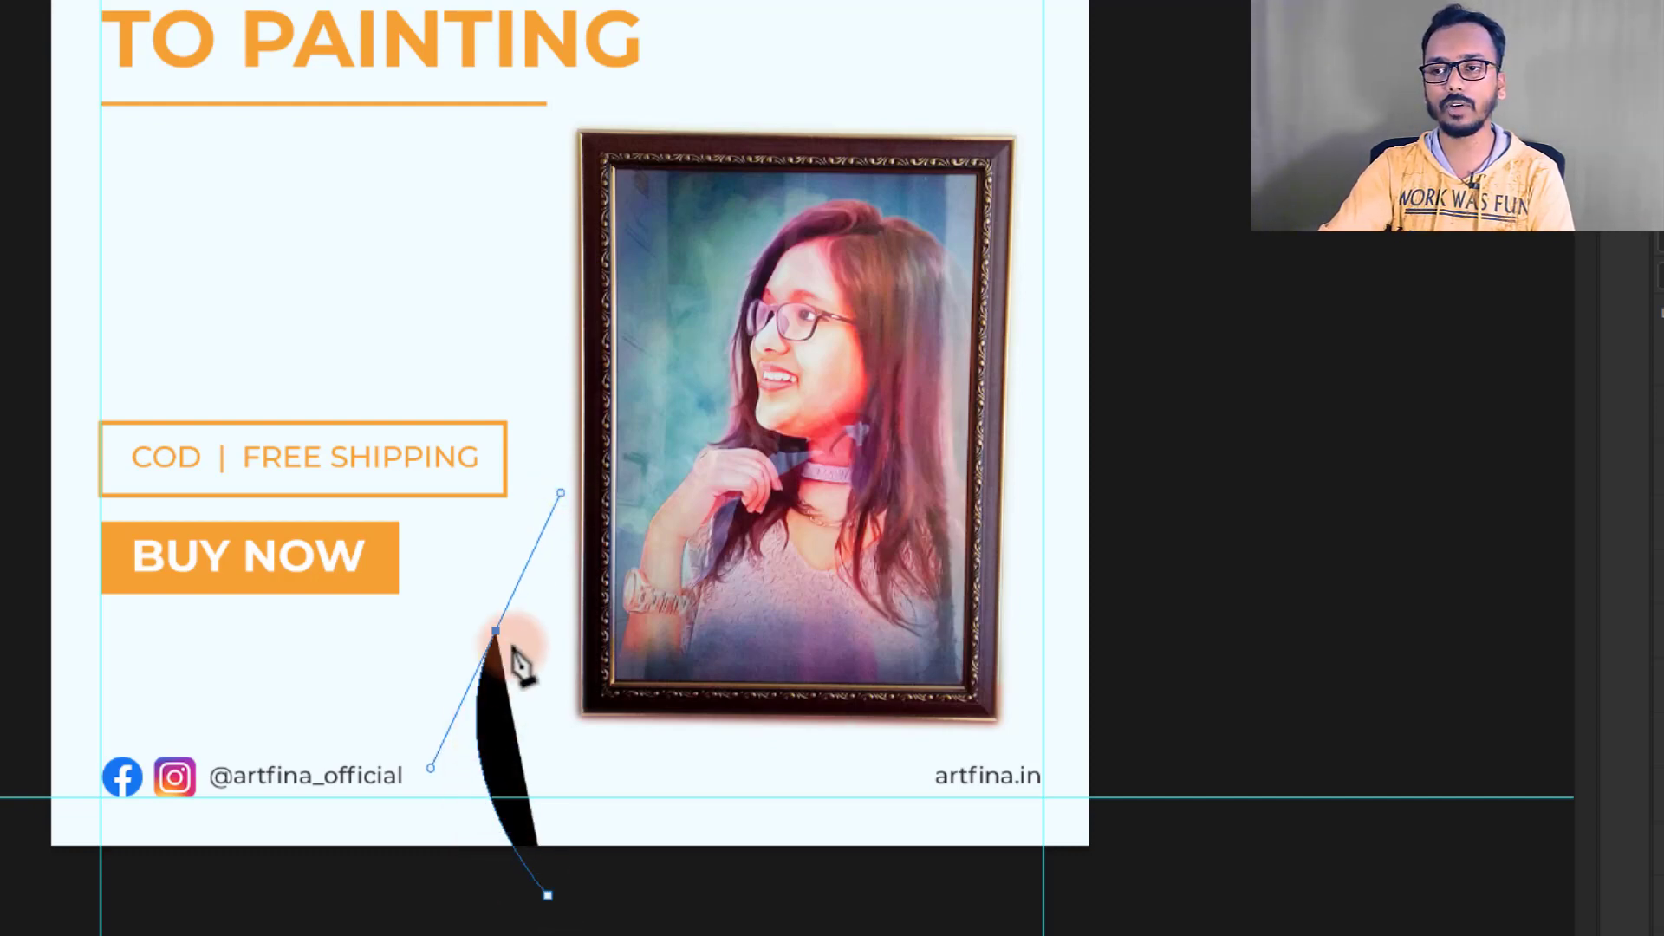
click(523, 598)
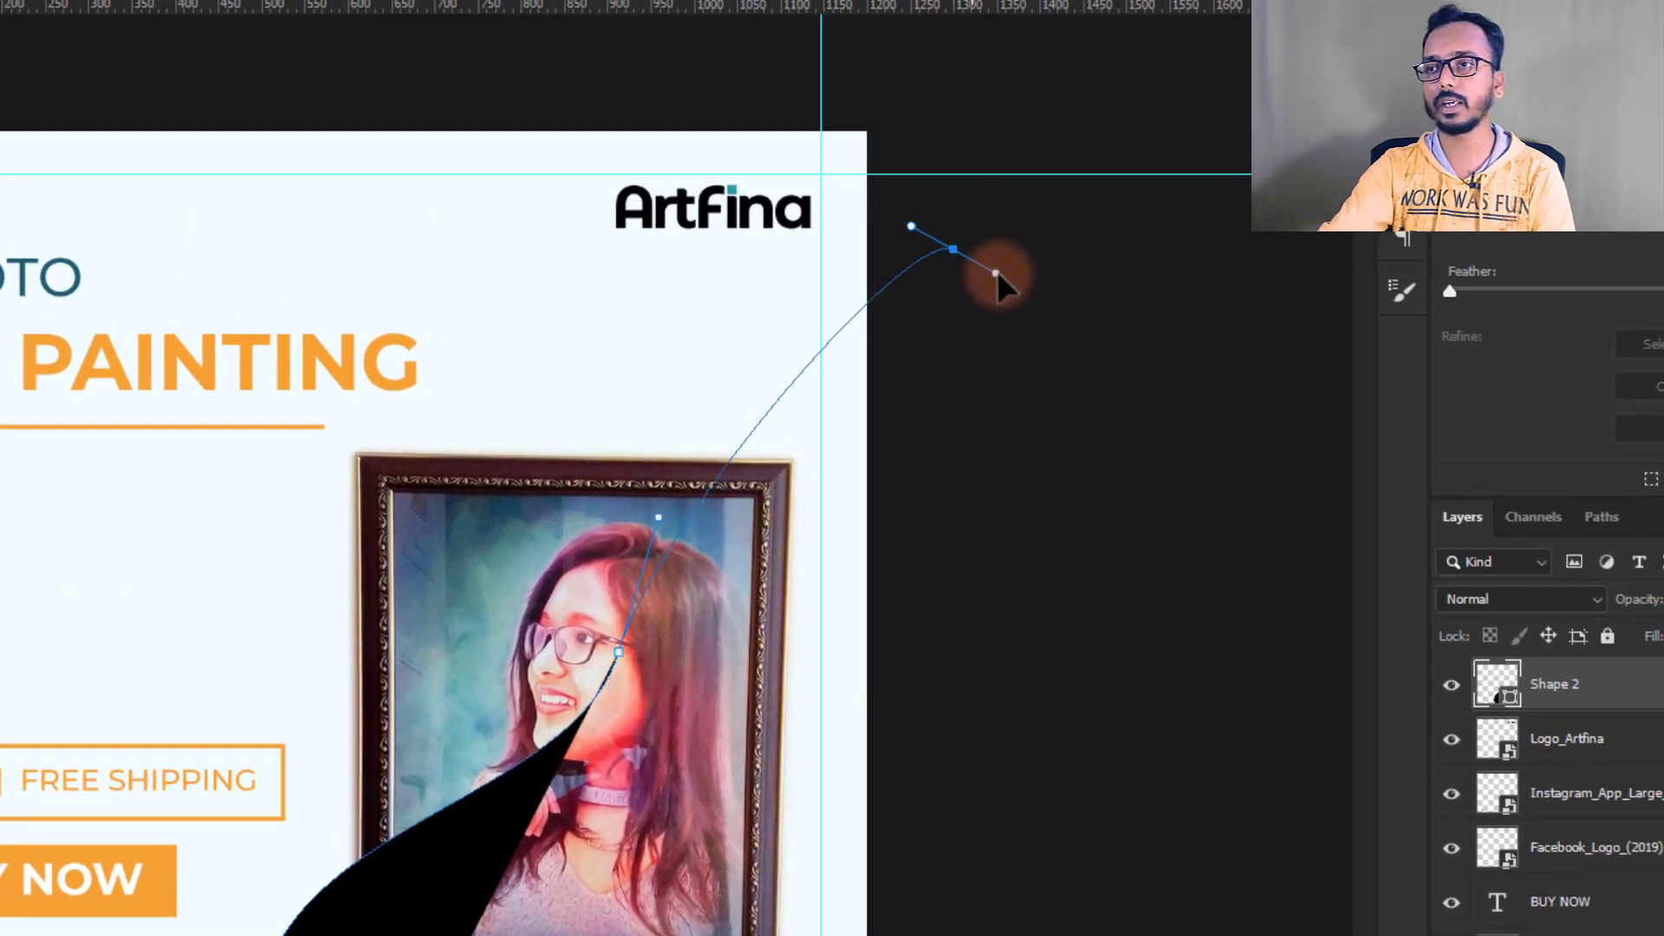
drag(997, 274, 1199, 302)
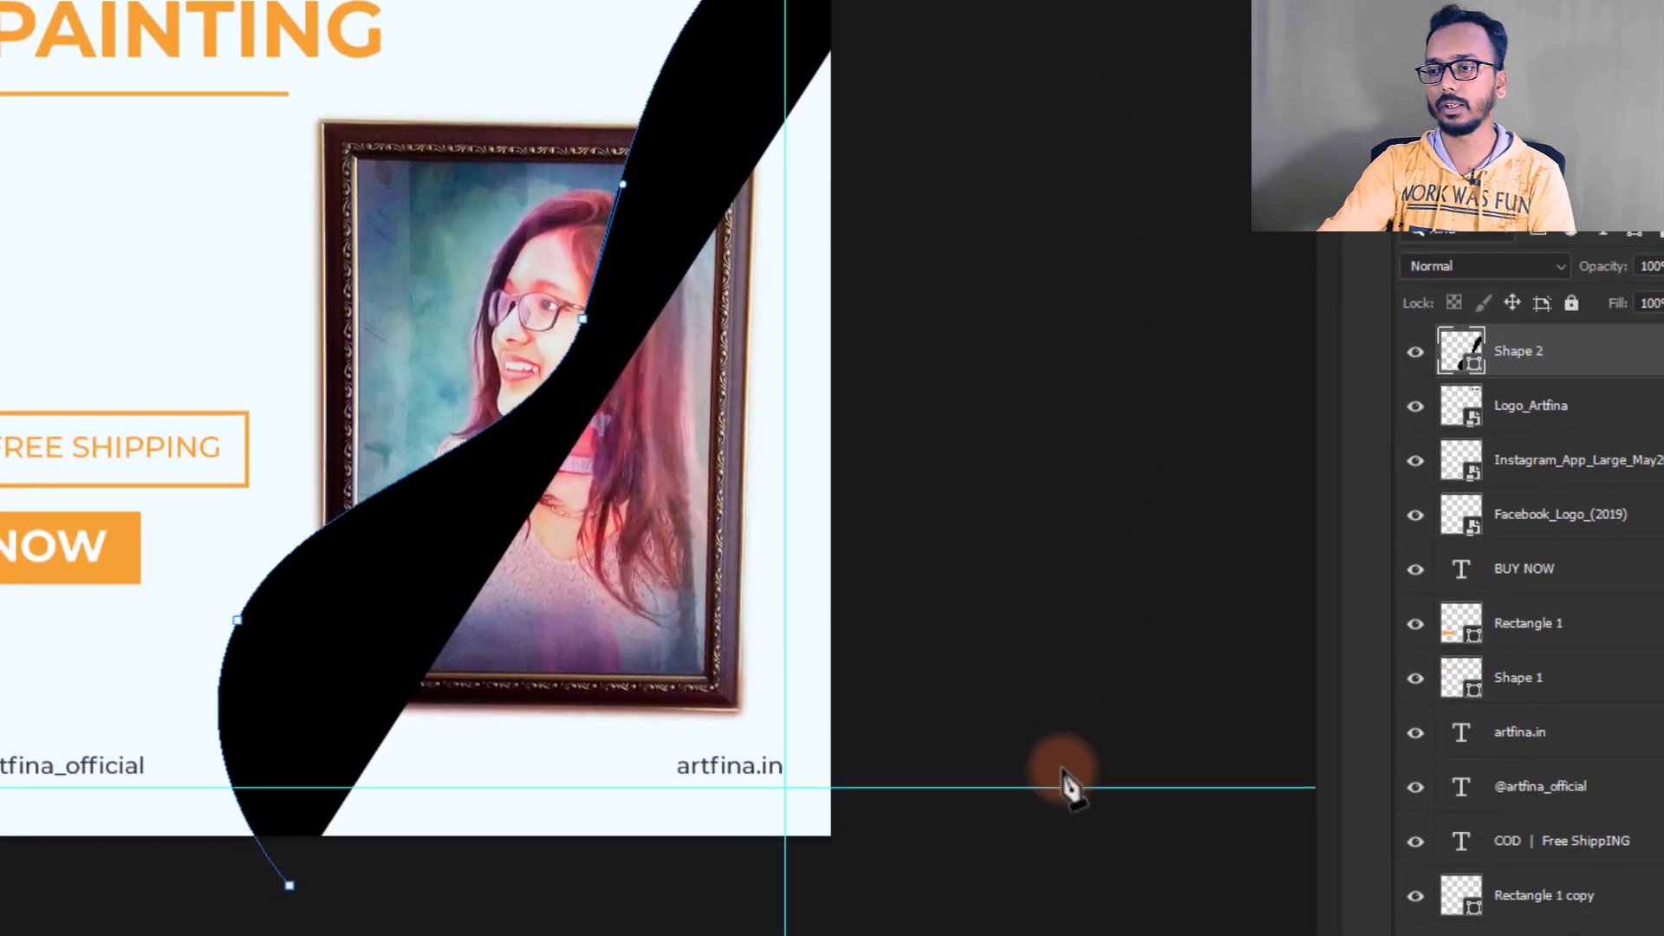
click(1000, 837)
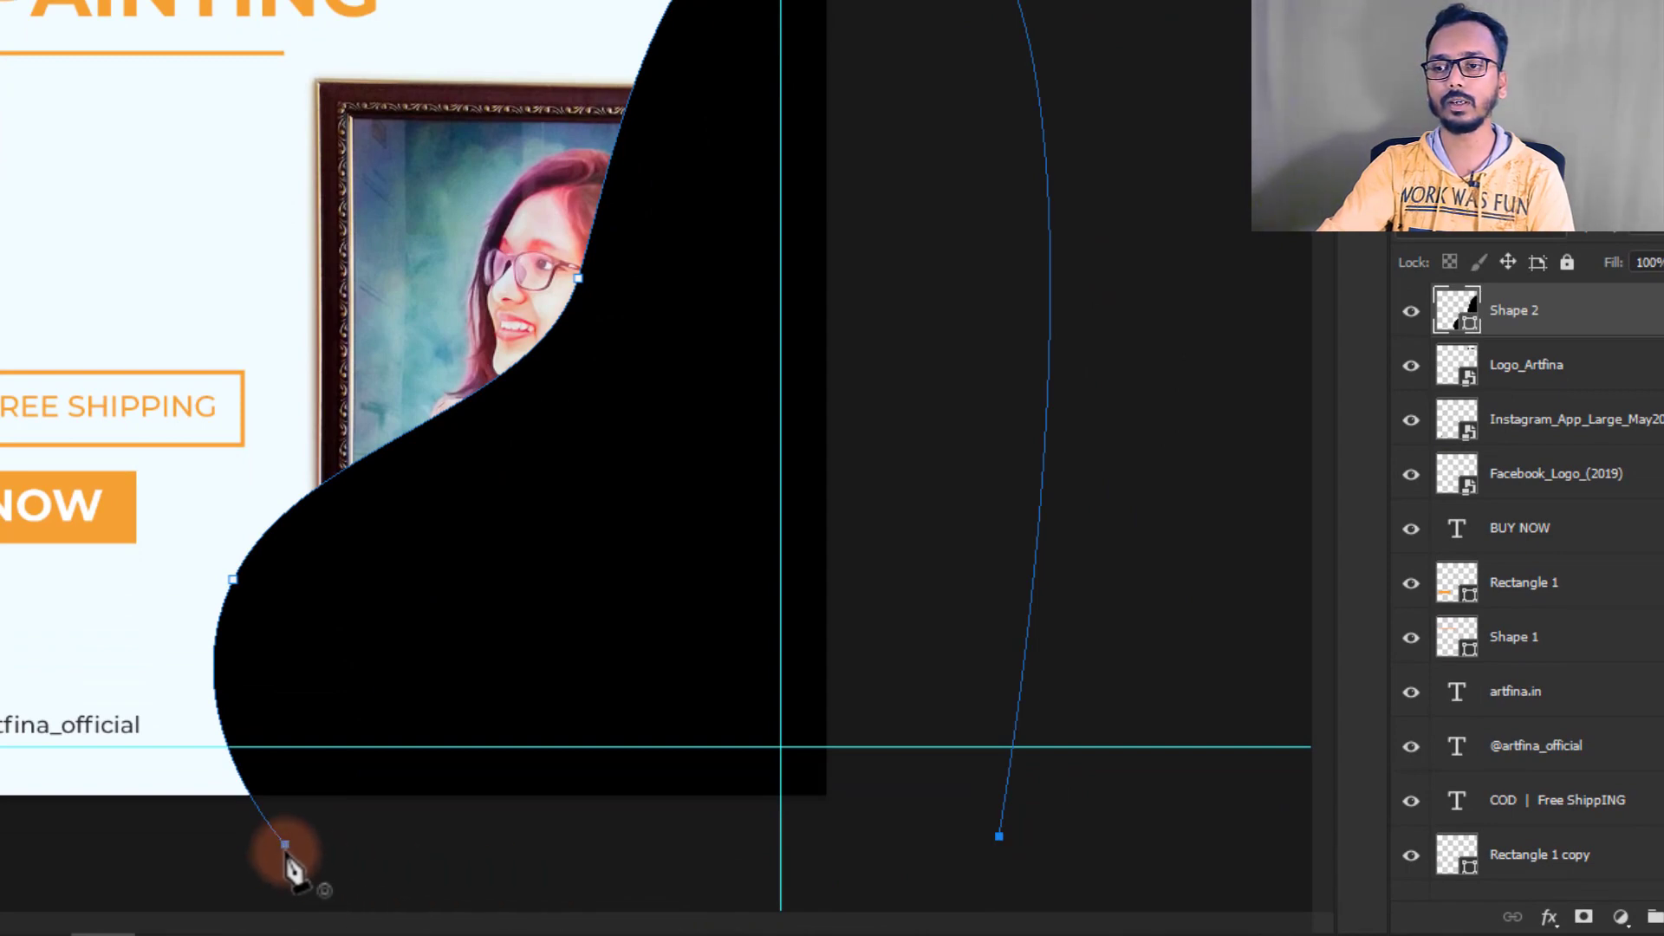
click(285, 846)
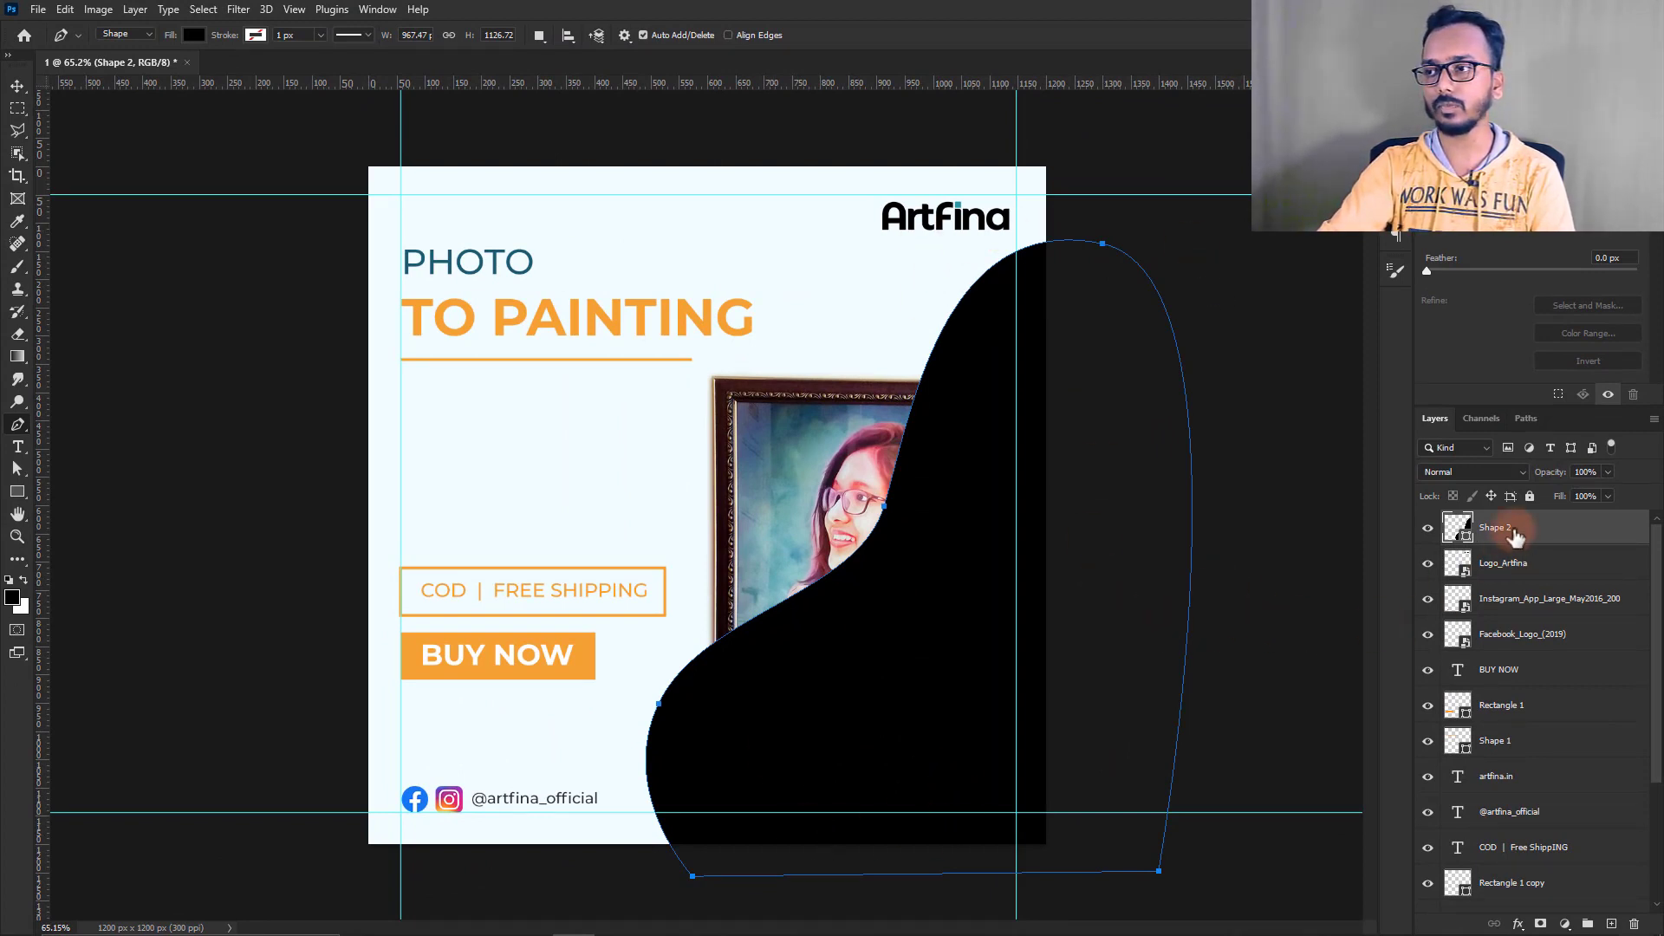
Step: Move Shape 2 below the framed photo layer and fill it teal 317c92
drag(1514, 537, 1532, 678)
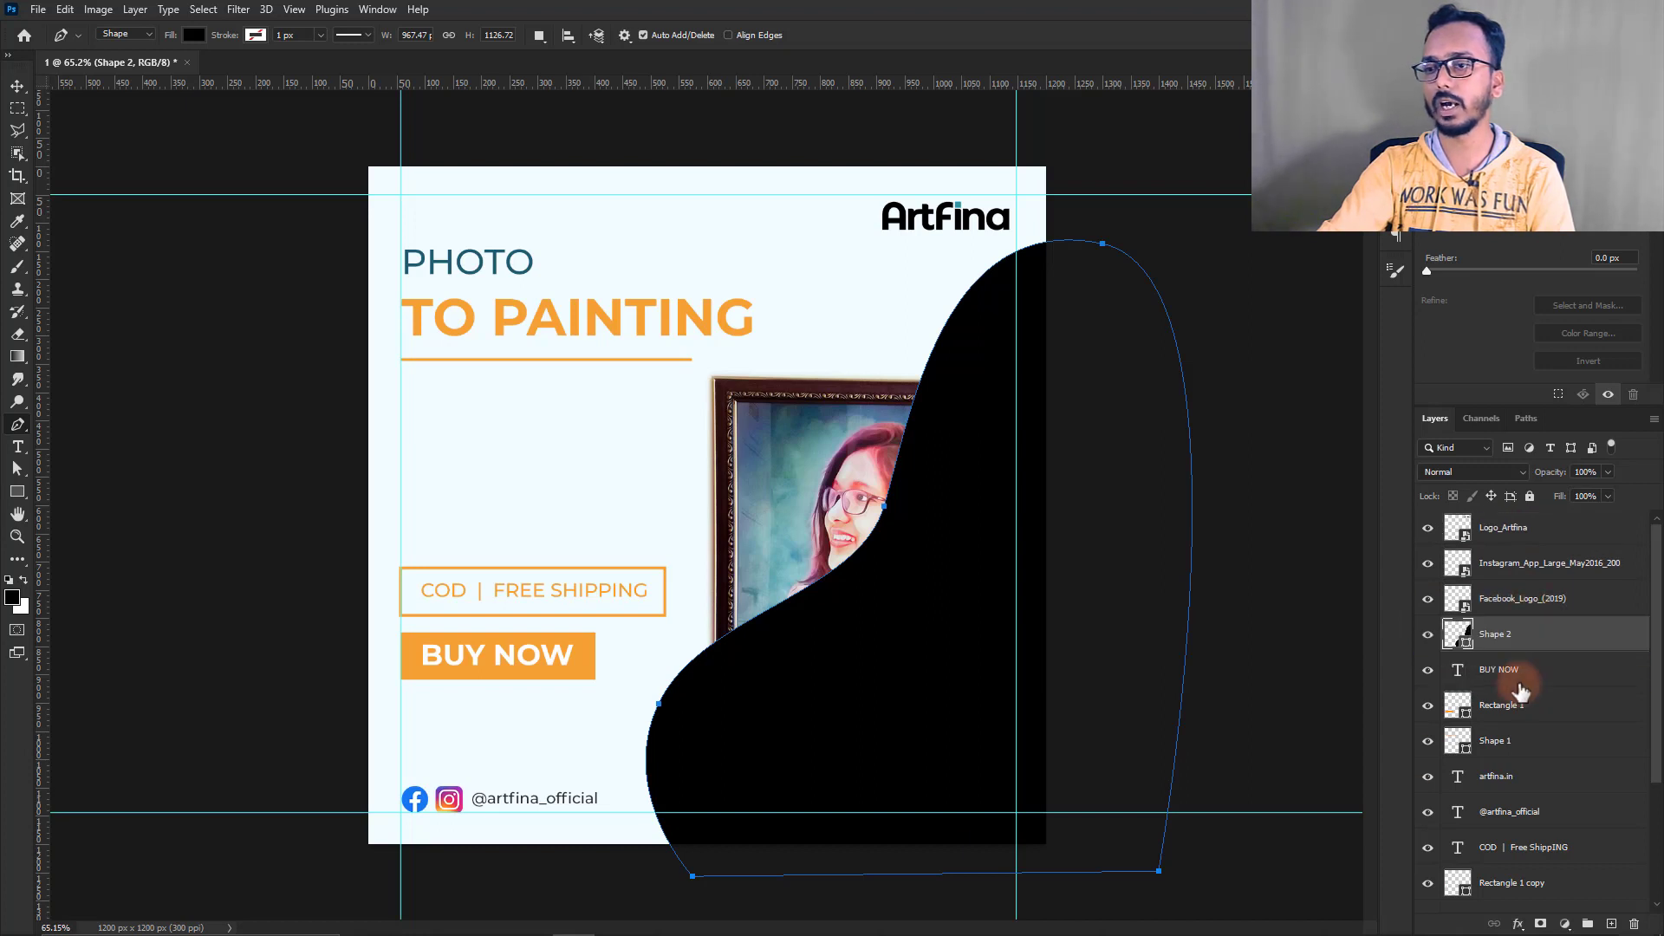
drag(1532, 678, 1532, 693)
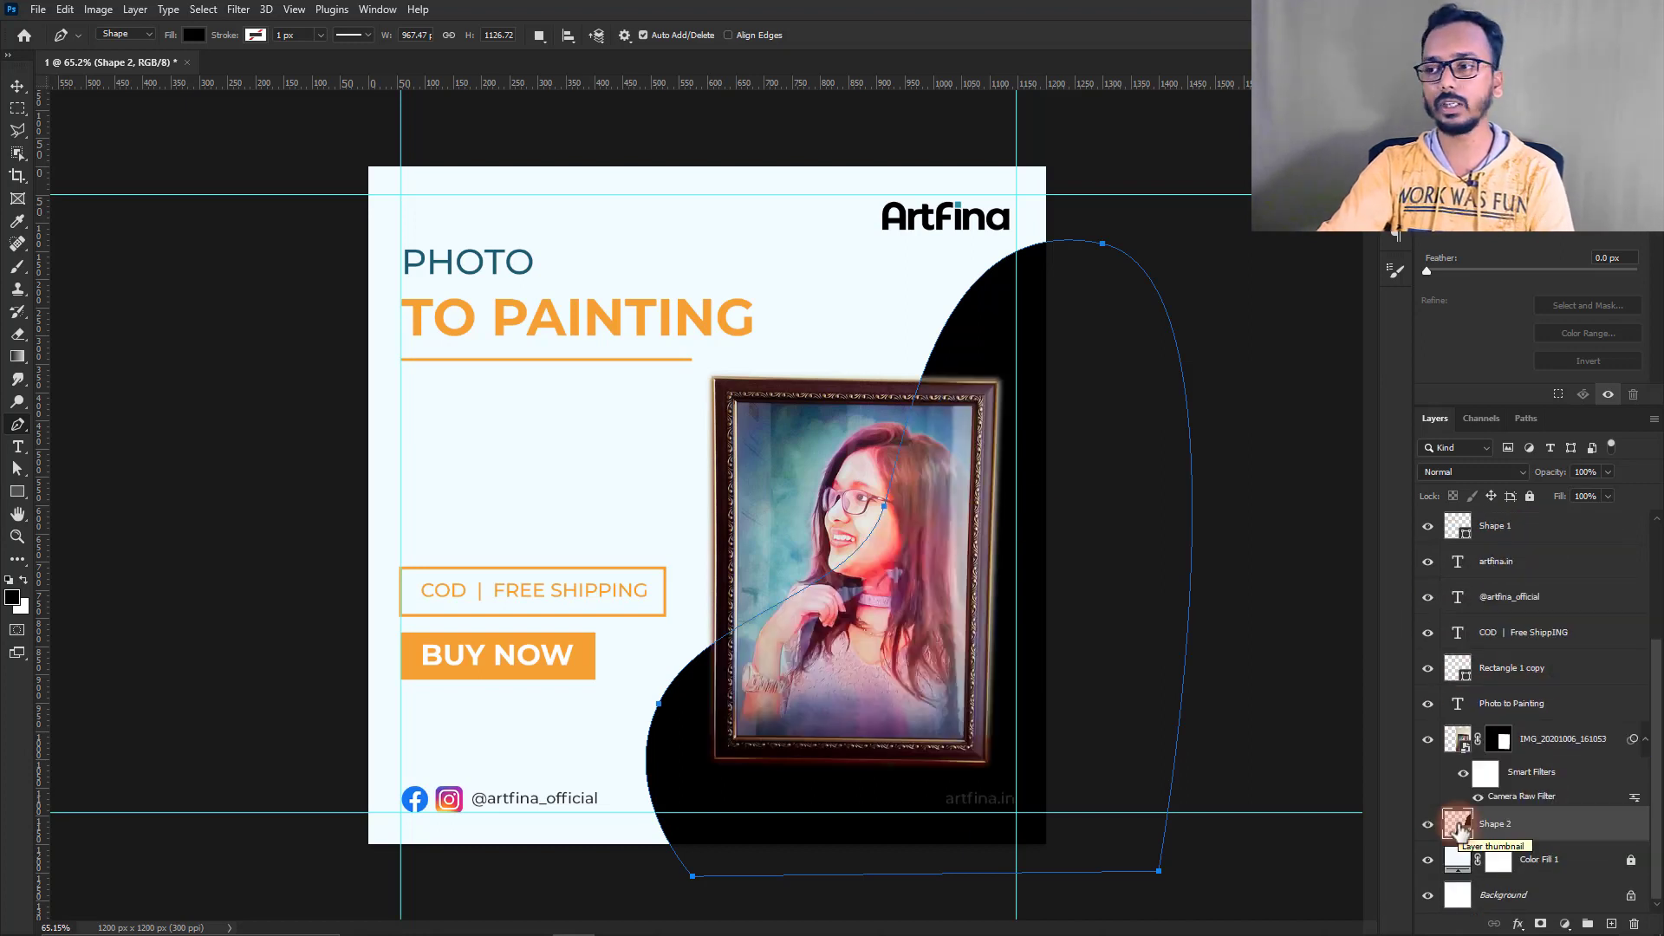
double_click(1459, 826)
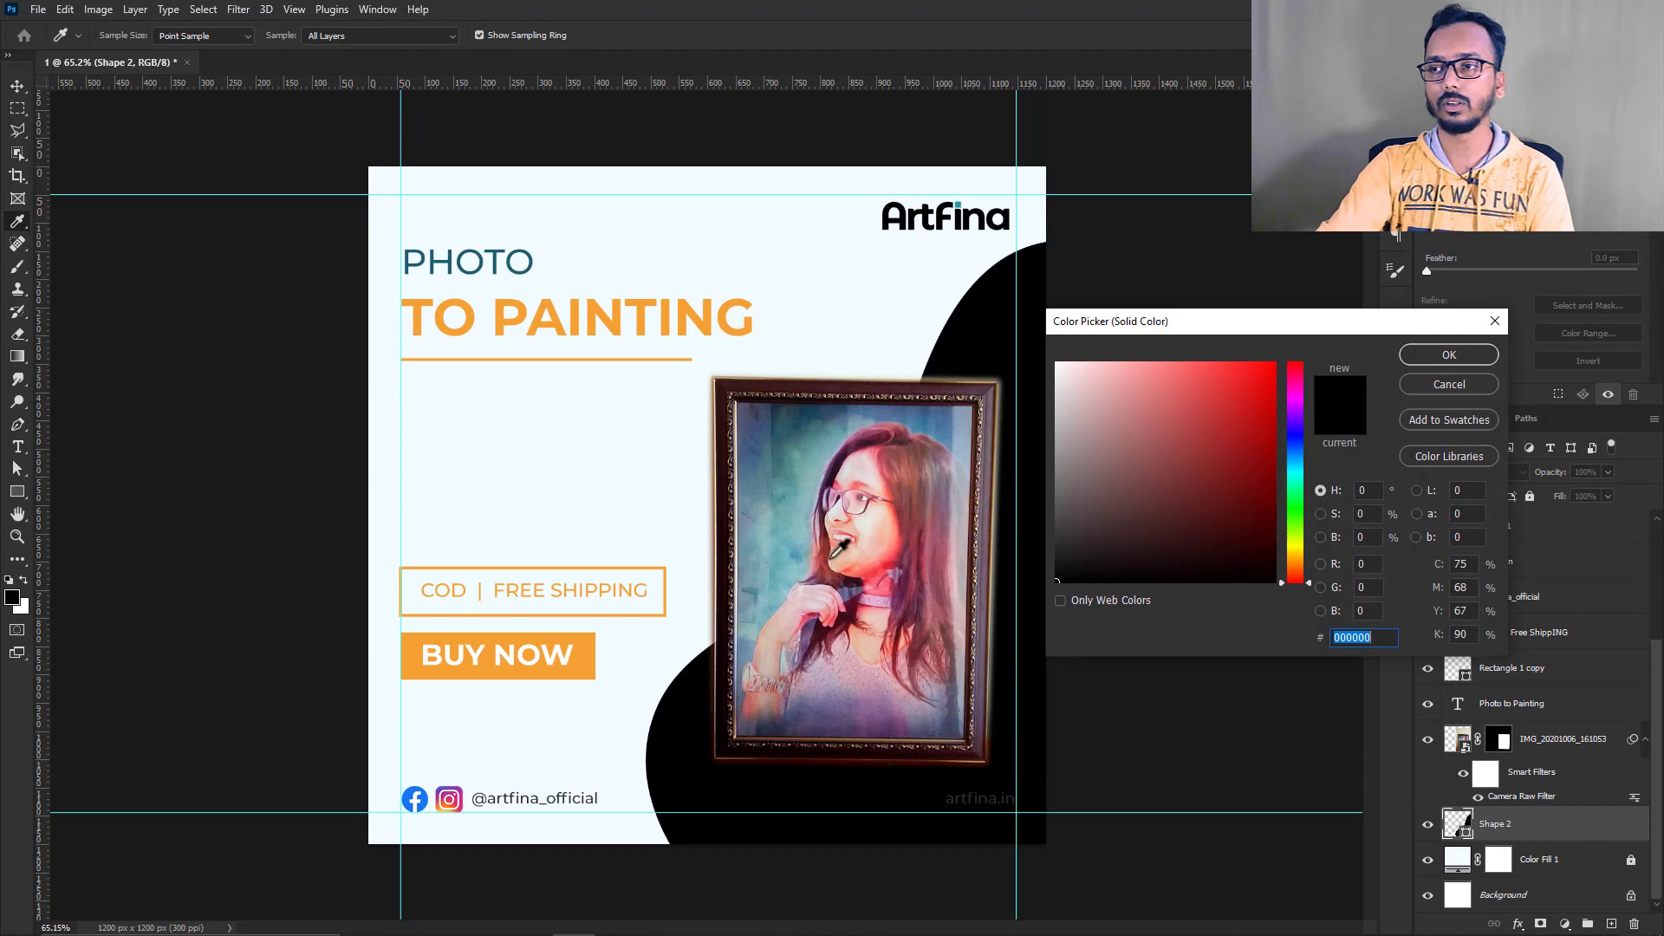
click(594, 657)
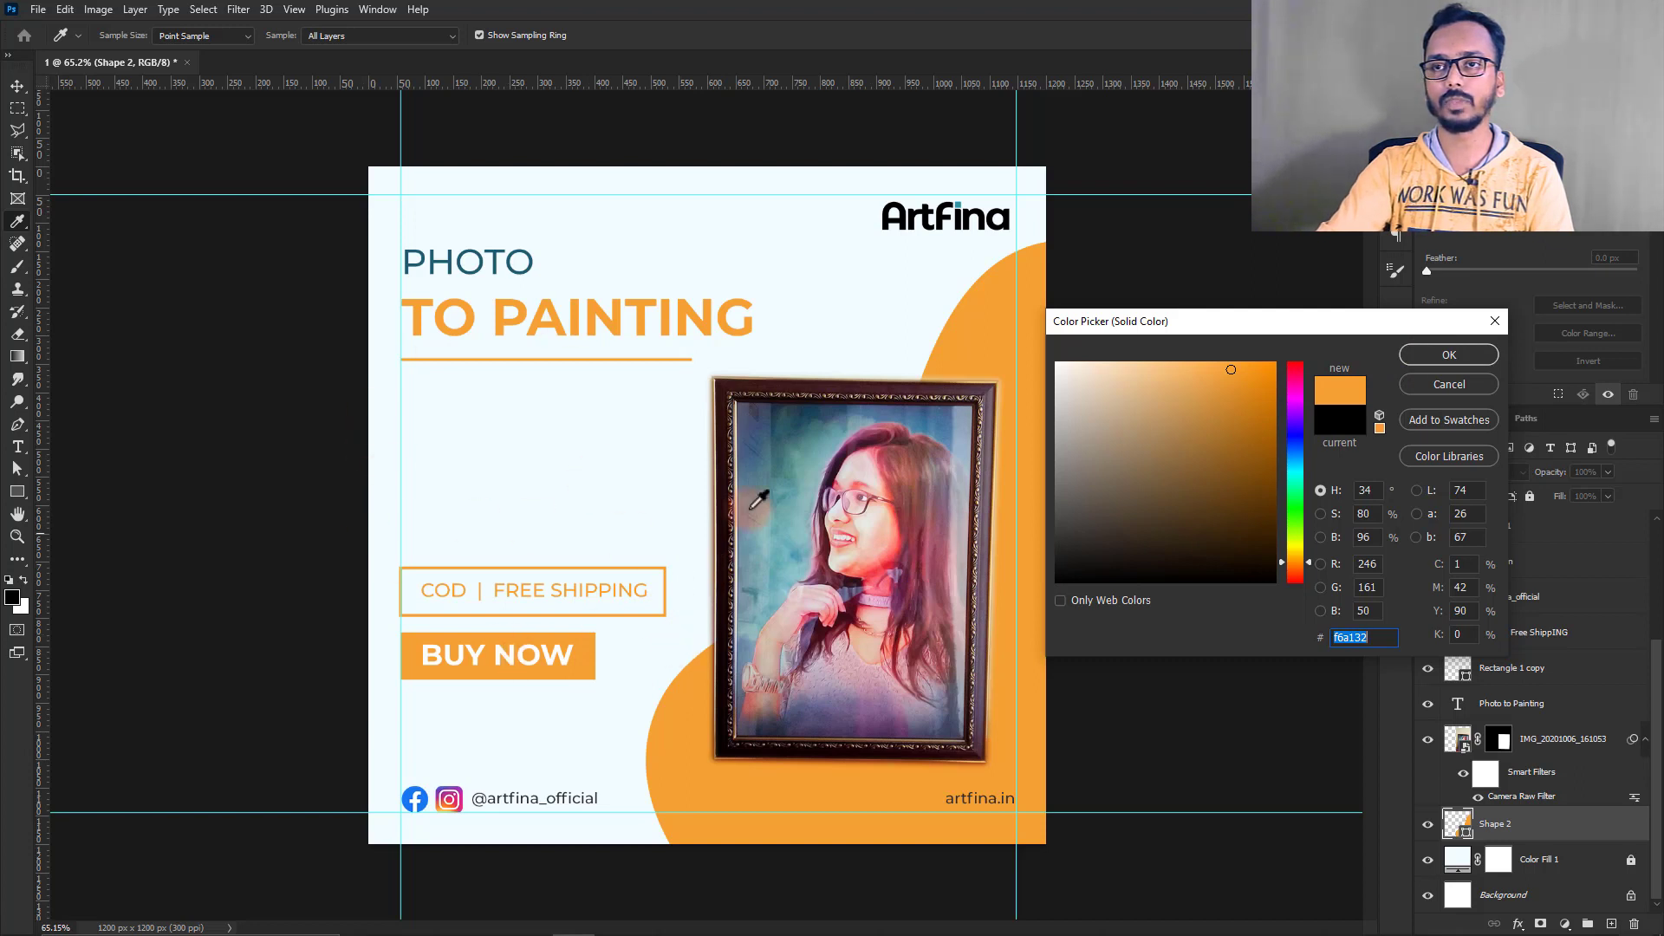
click(663, 572)
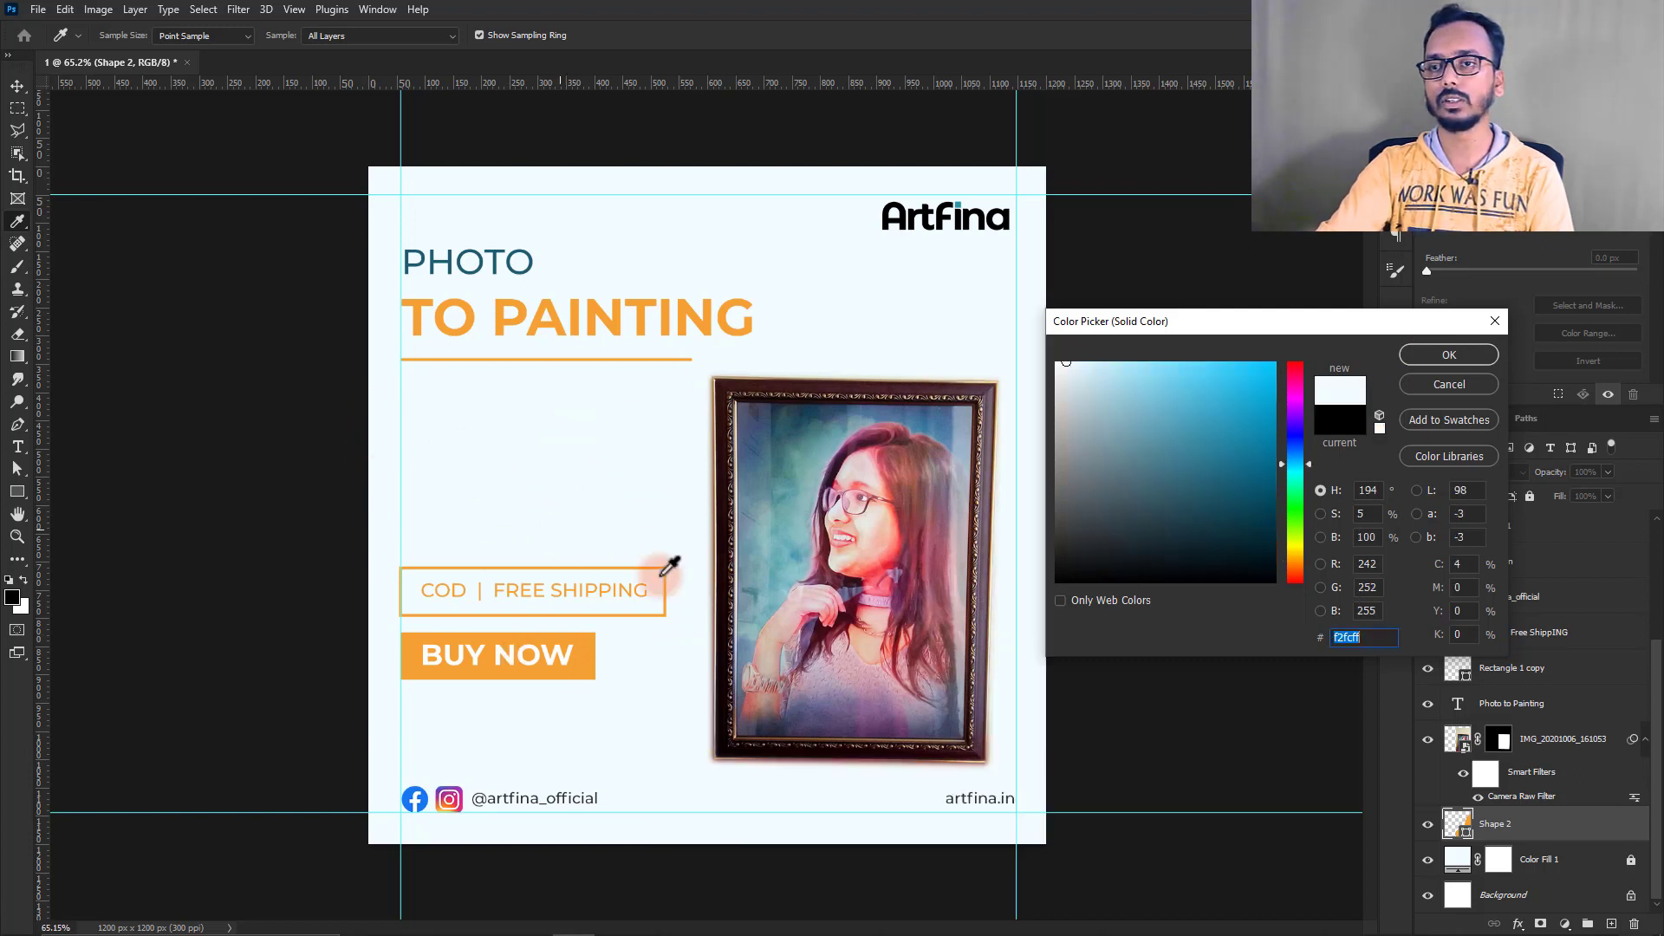
click(1203, 458)
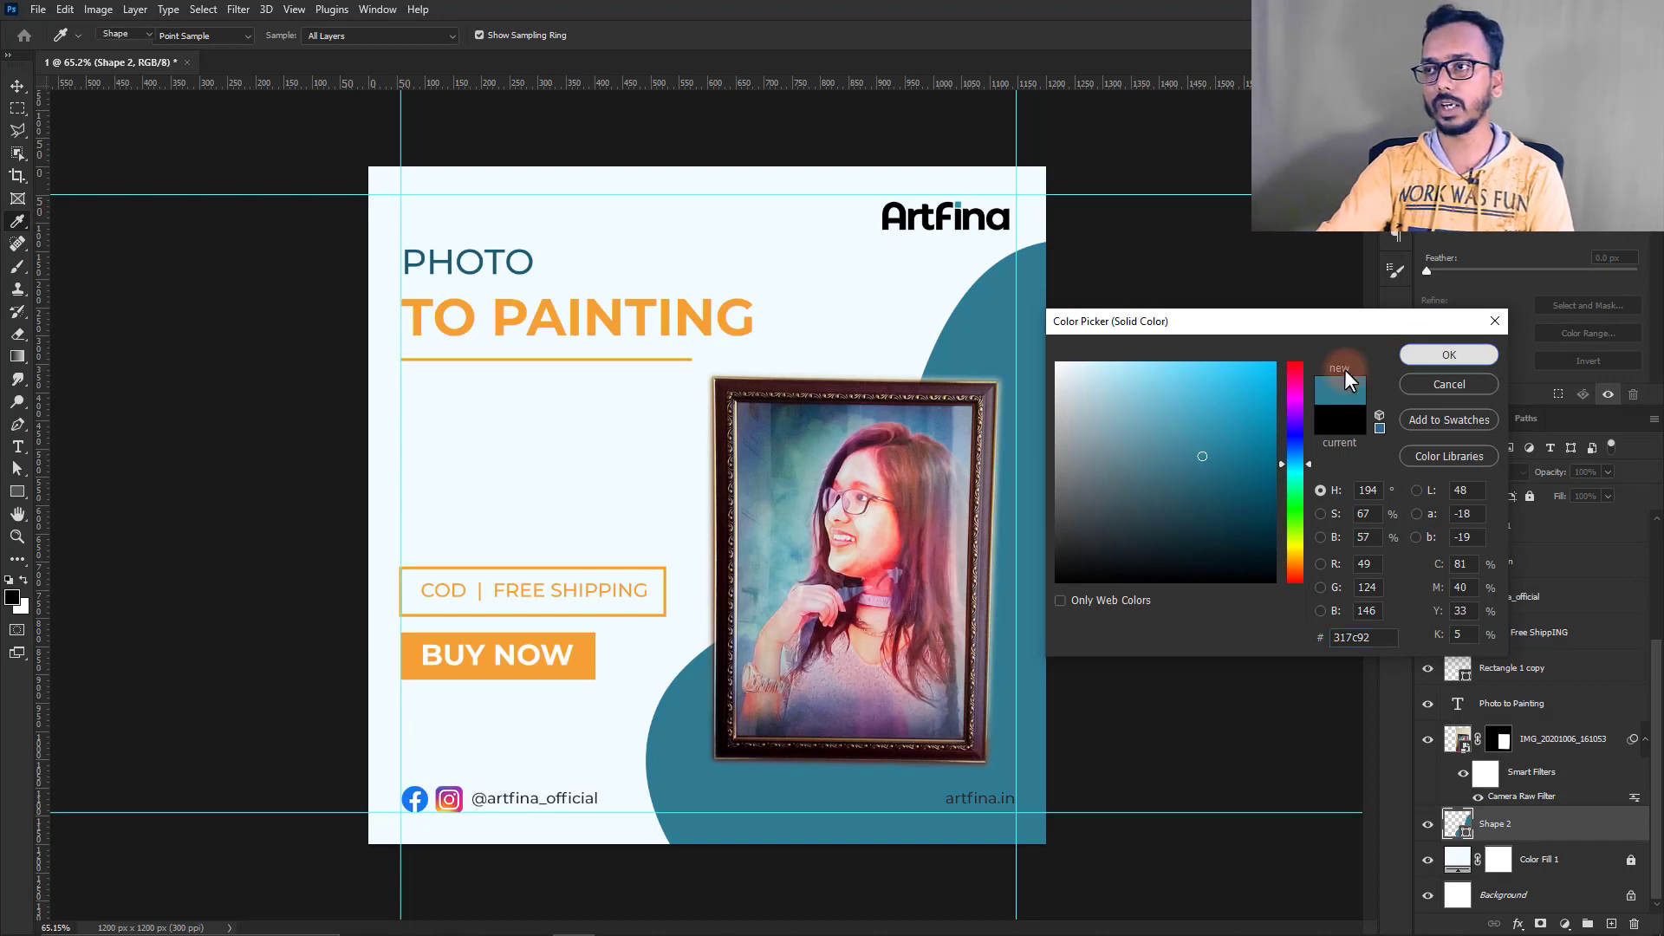
click(1449, 354)
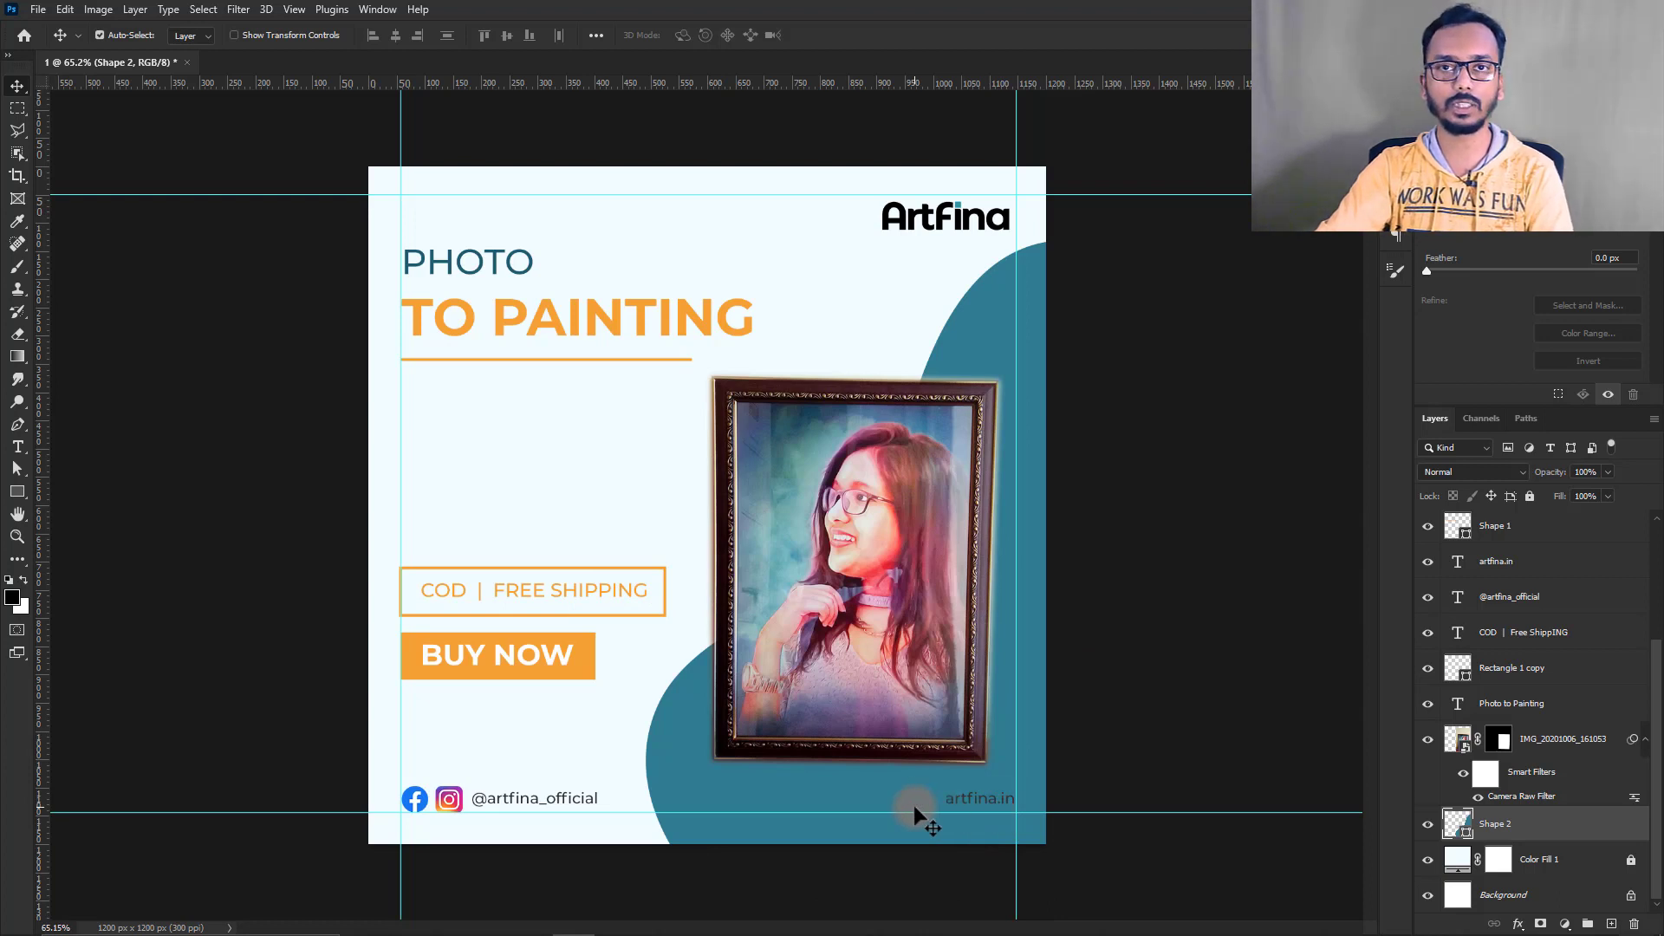
Step: Change the artfina.in text colour to white ffffff and return to the Move tool
double_click(992, 798)
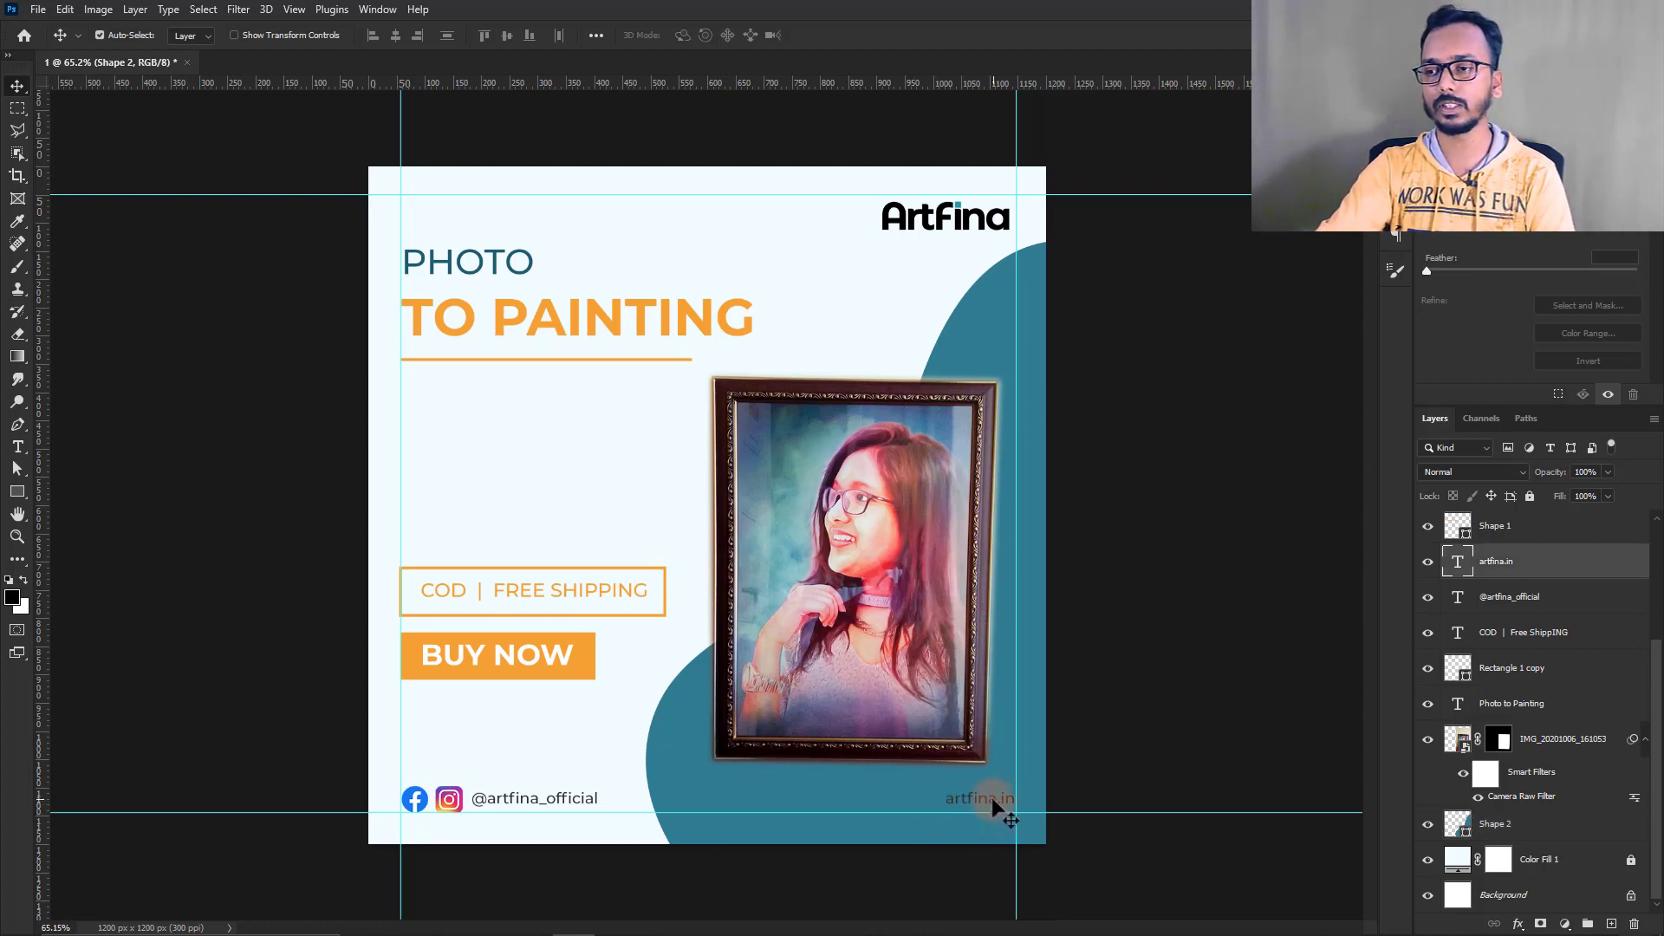
double_click(1458, 565)
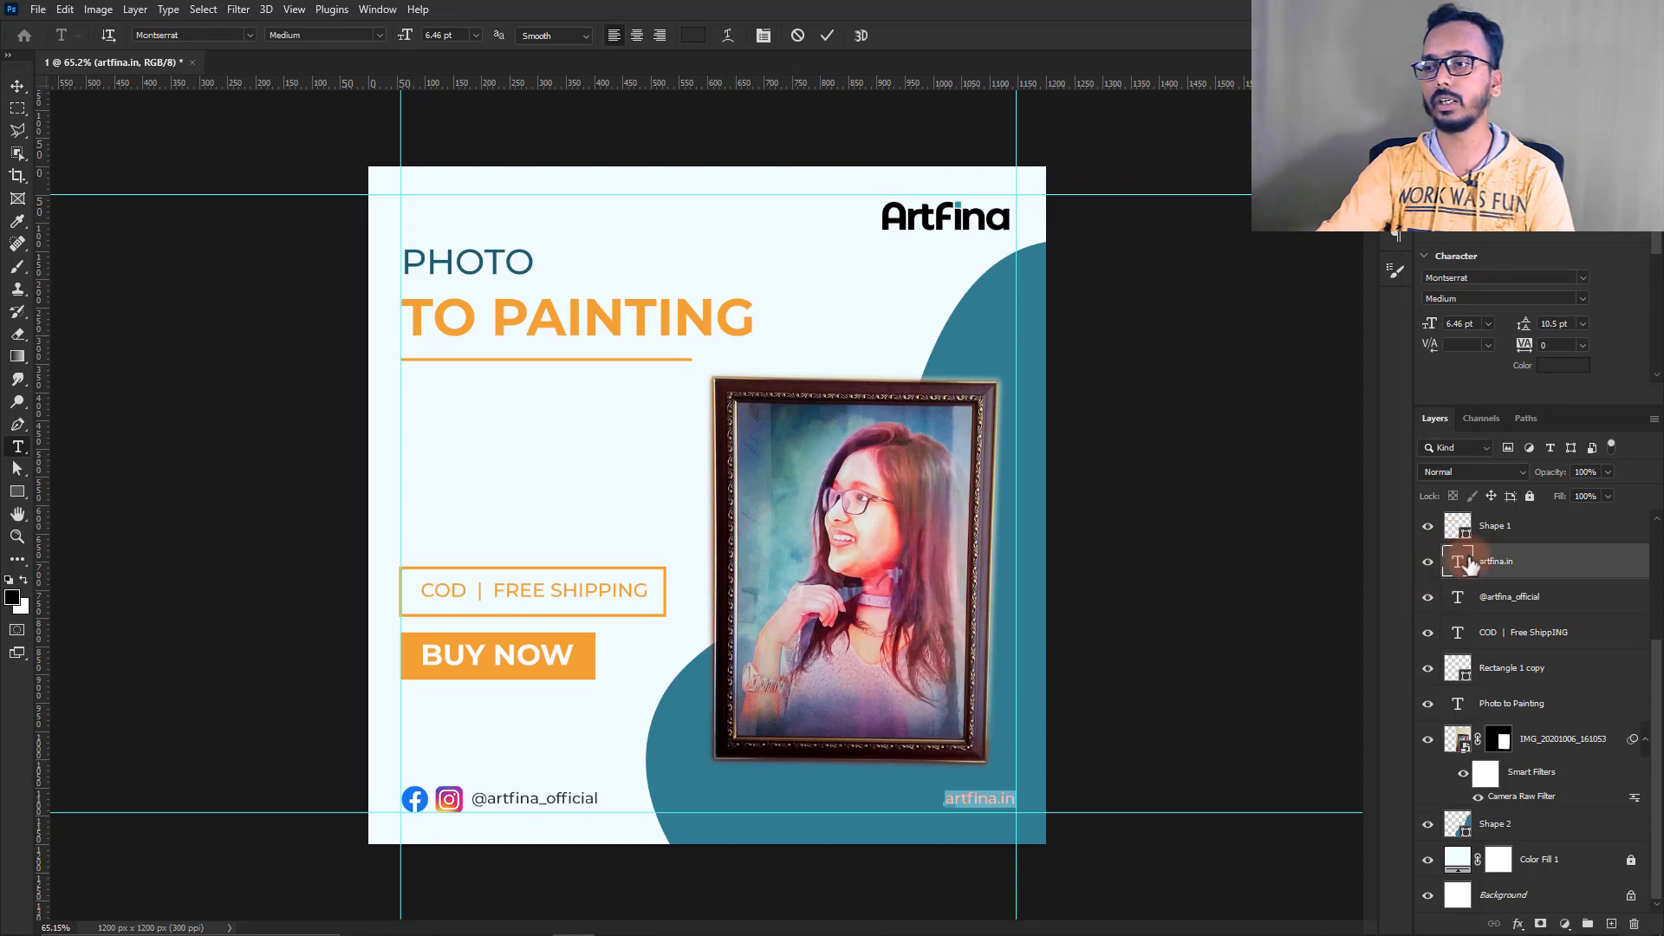
click(693, 36)
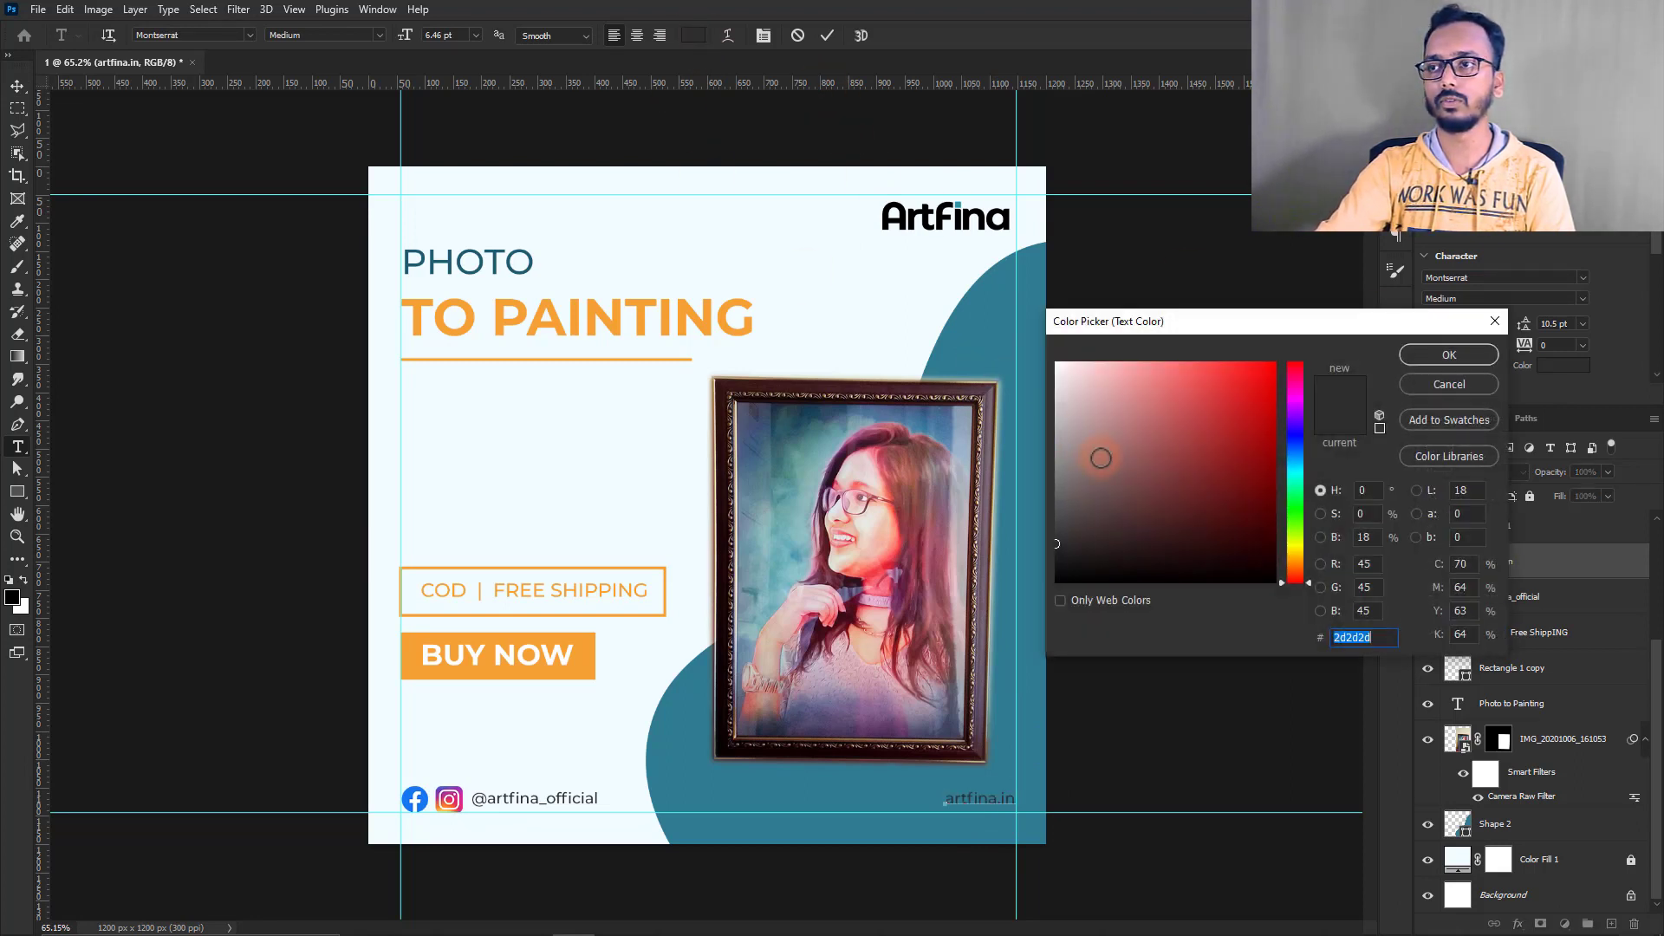
click(1439, 354)
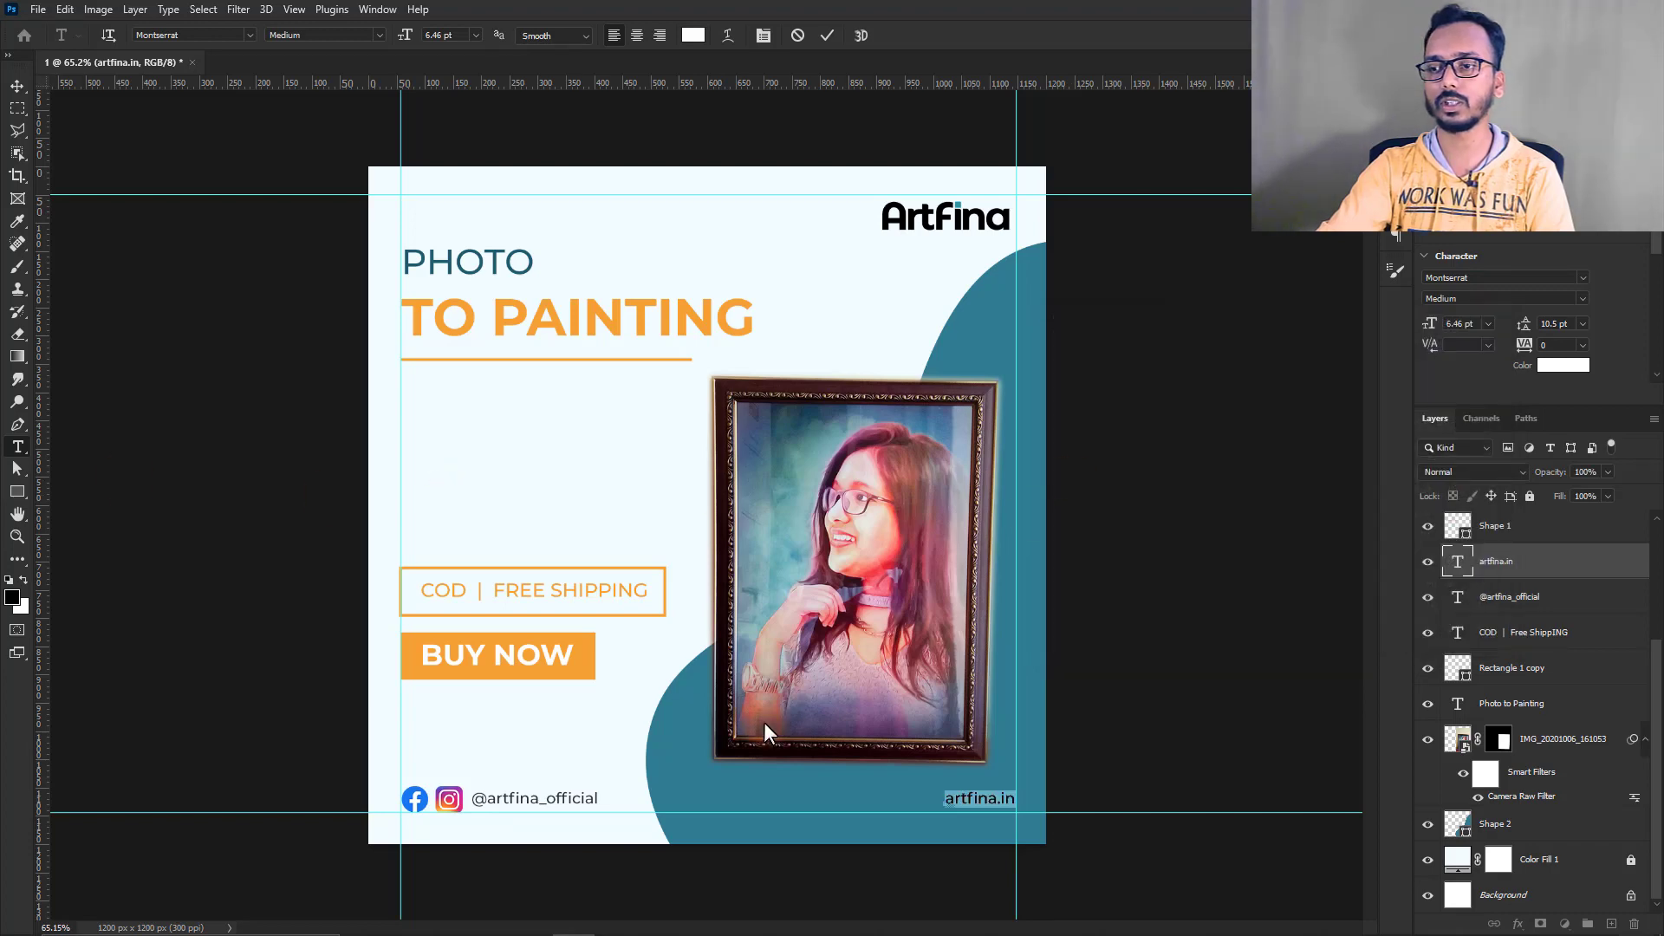
click(18, 87)
click(1145, 595)
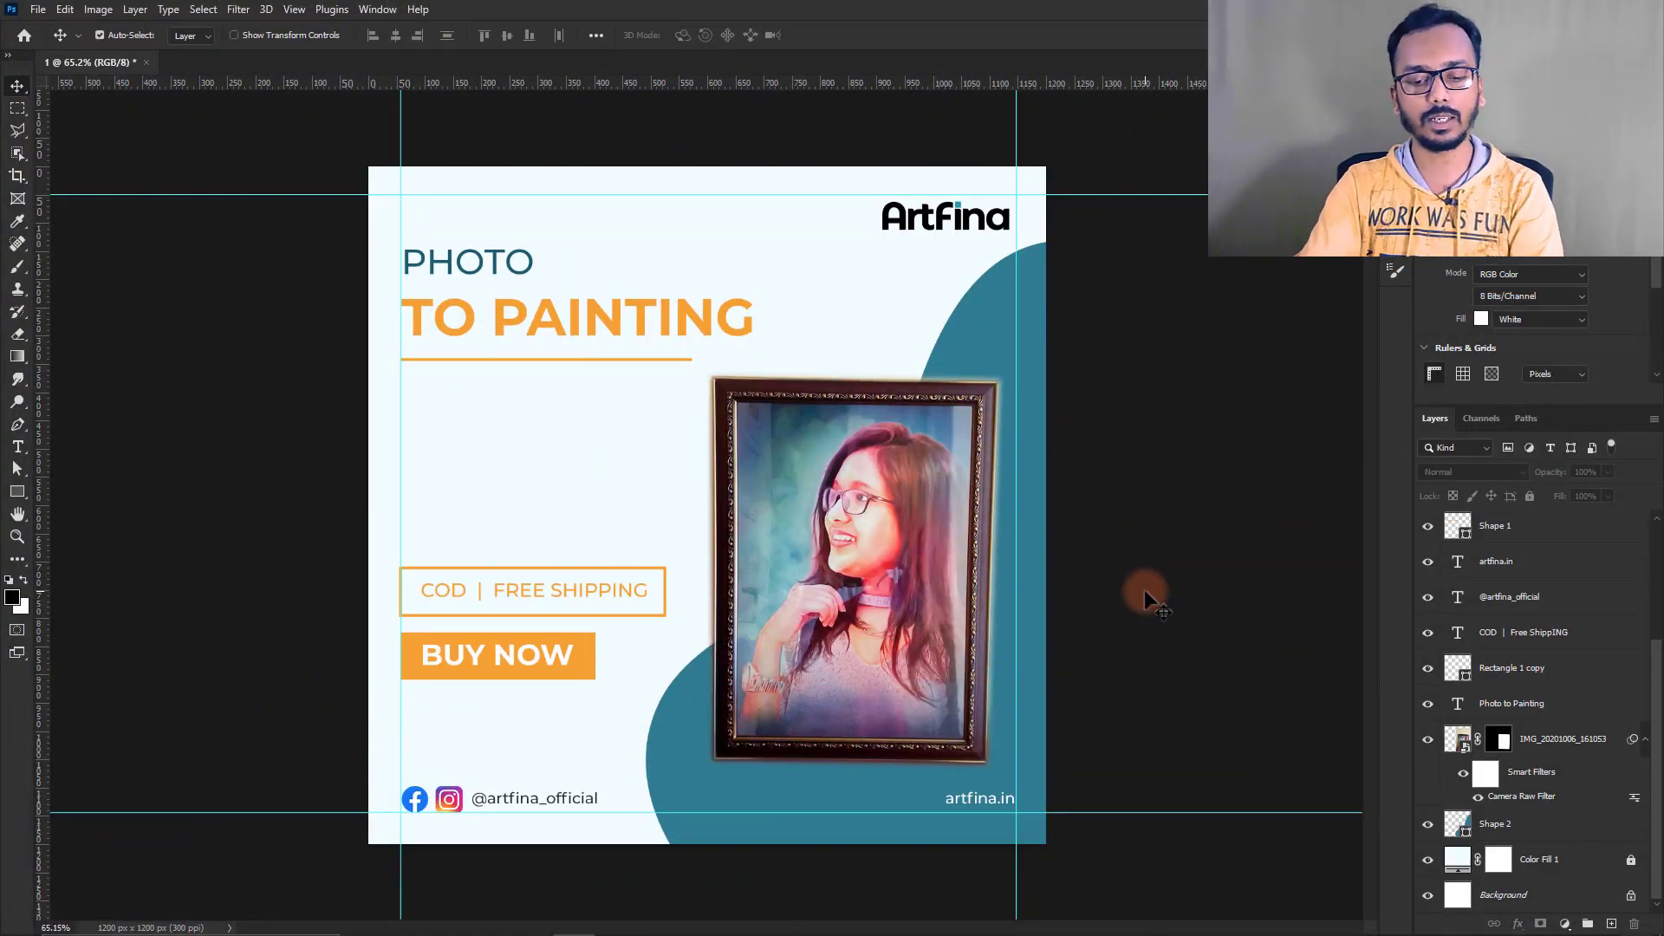
Step: Save a JPEG copy named 1.jpg to the Posters folder, accepting the JPEG options
key(ctrl+shift+s)
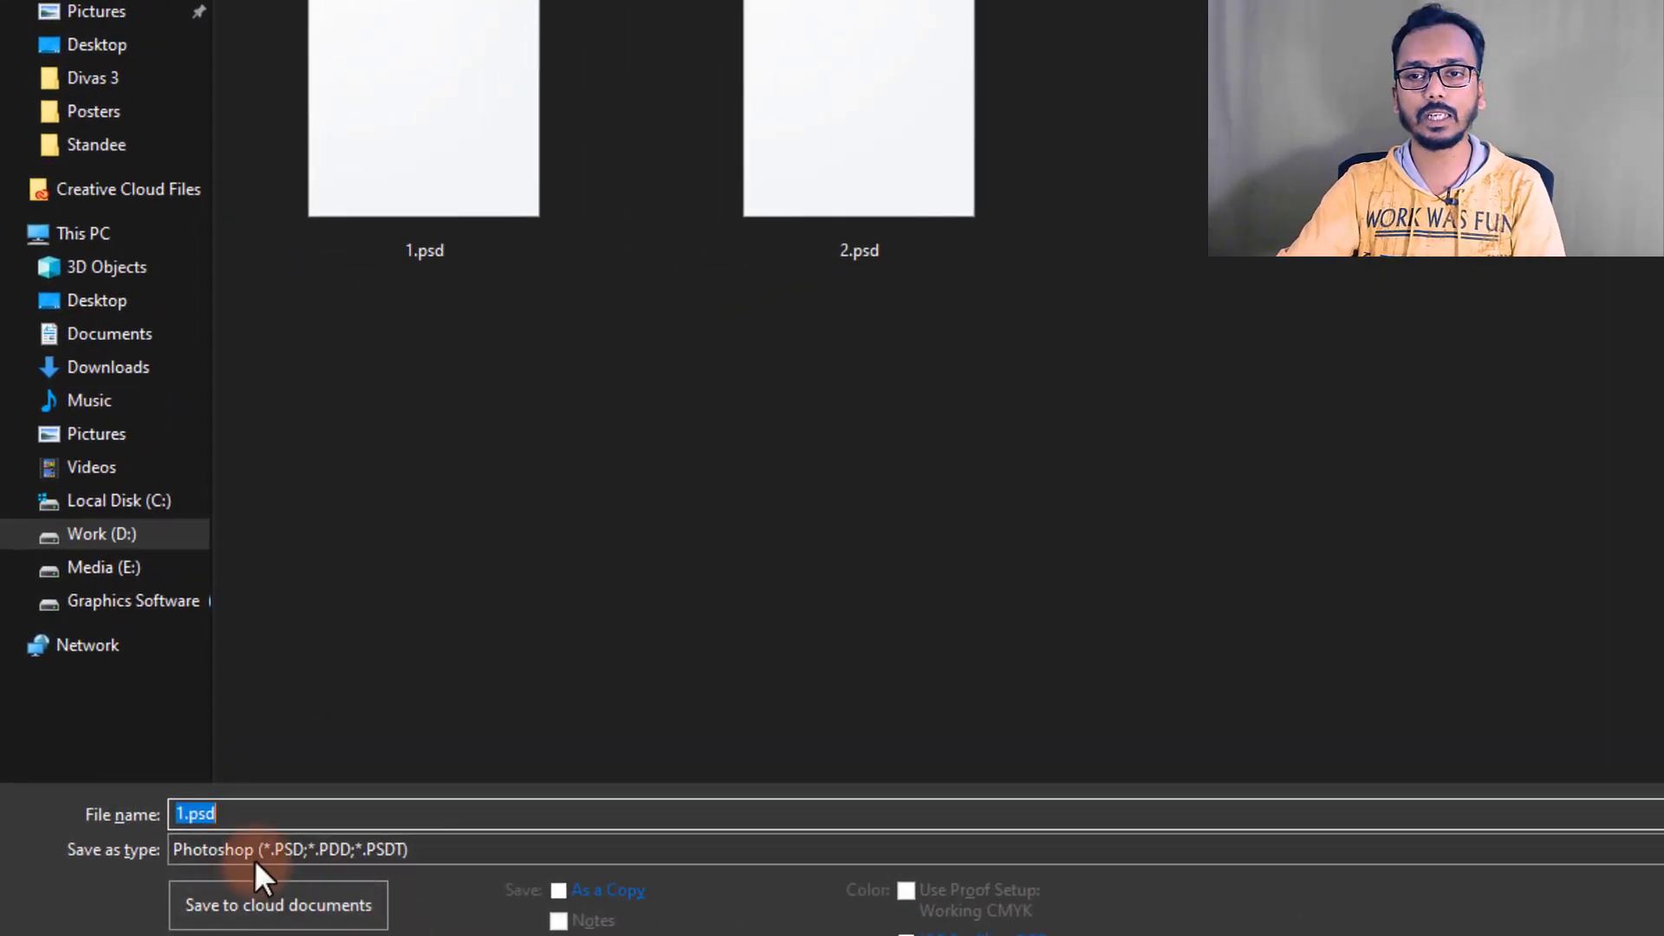
click(257, 848)
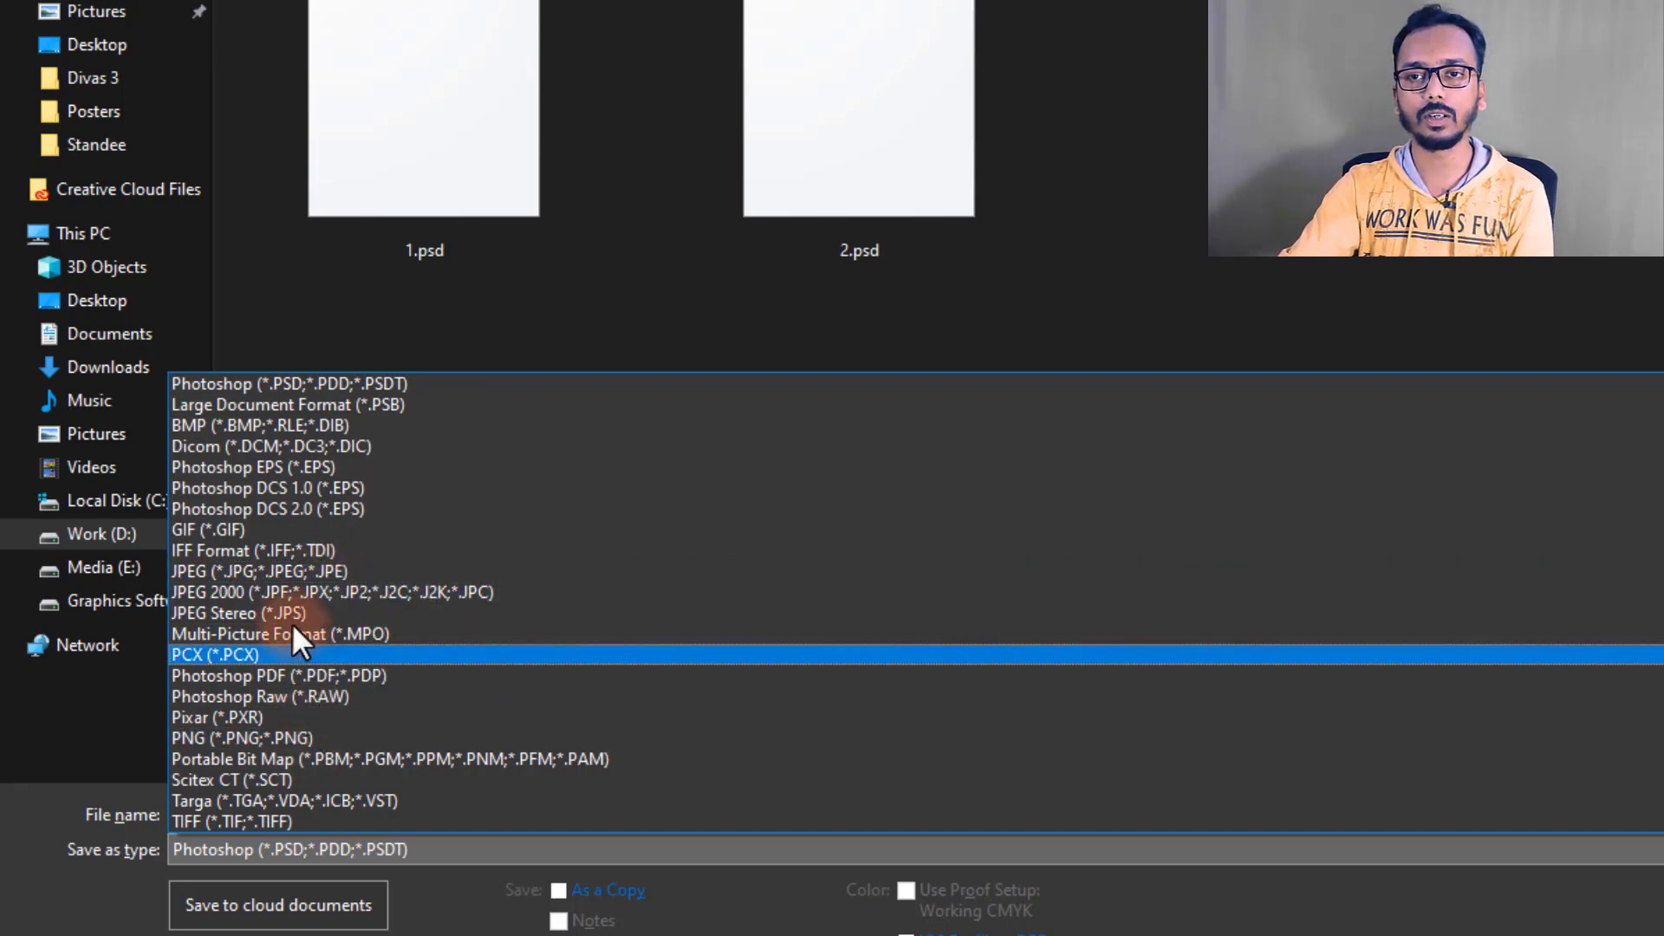
click(290, 574)
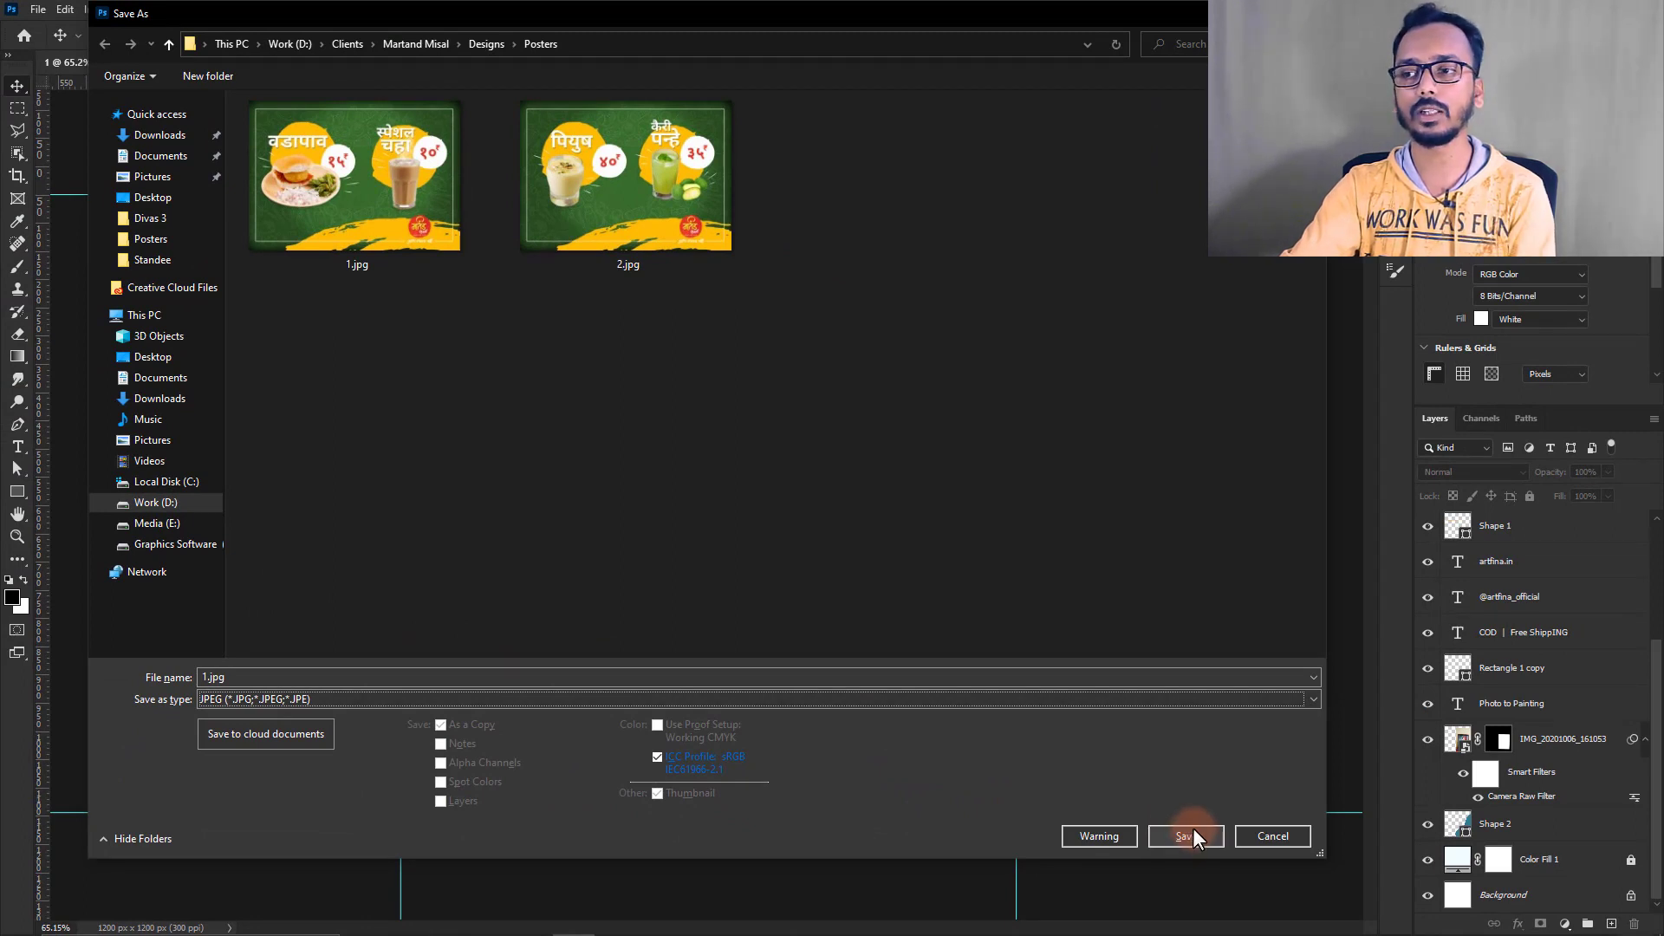
click(786, 688)
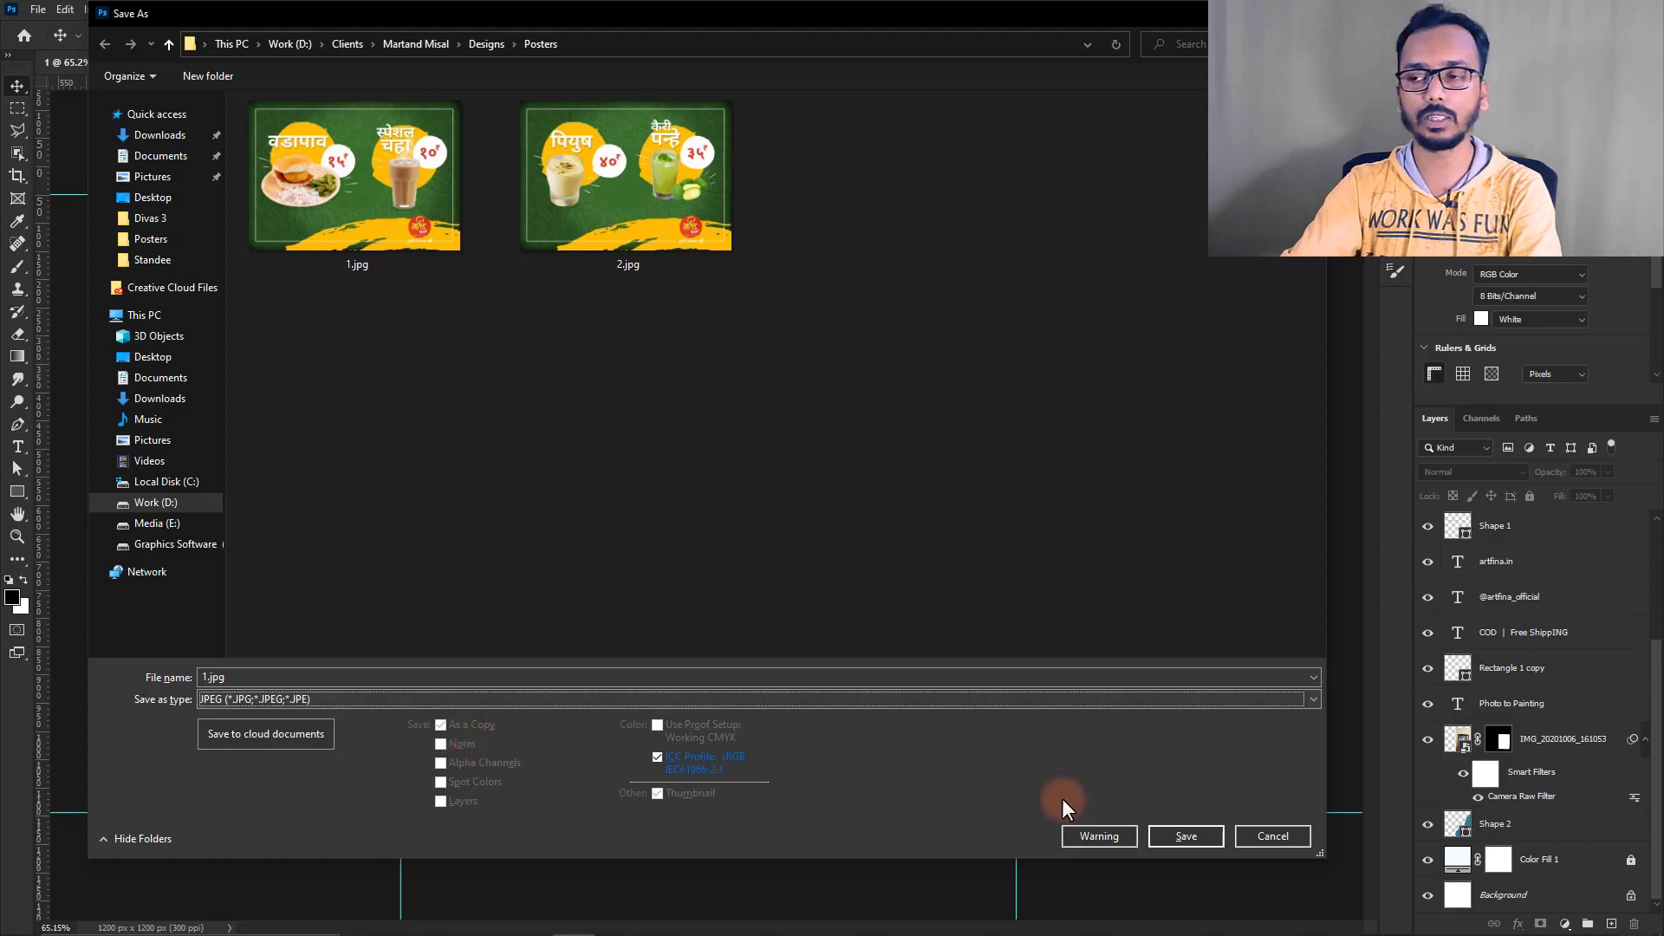
click(1267, 838)
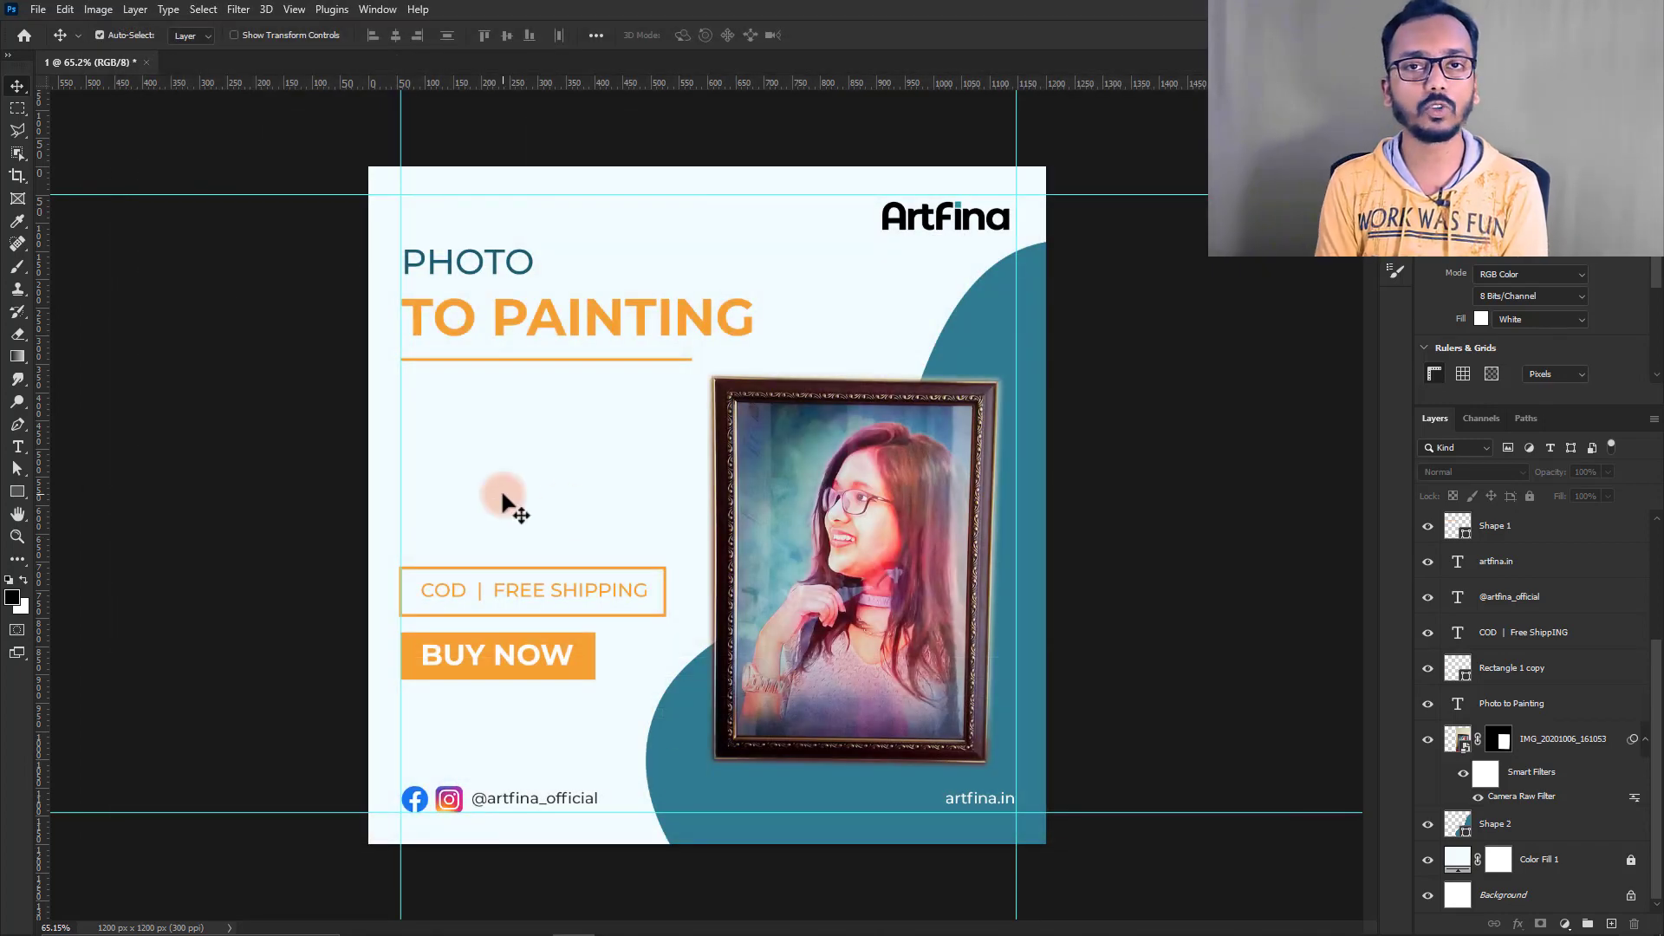